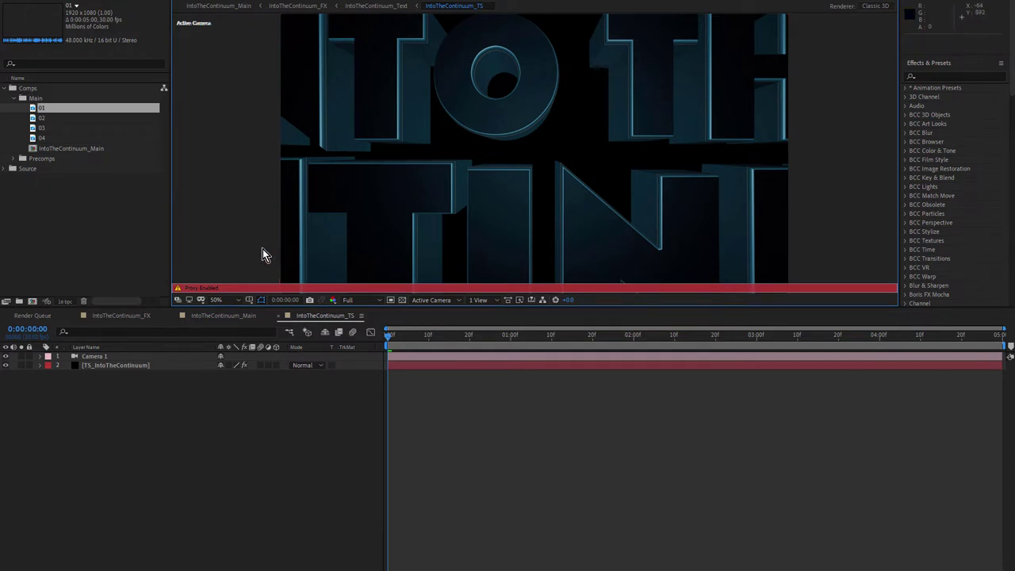
# - Select TS_IntoTheContinuum, reveal its effects, and launch the BCC Title Studio editor UI
pyautogui.click(125, 366)
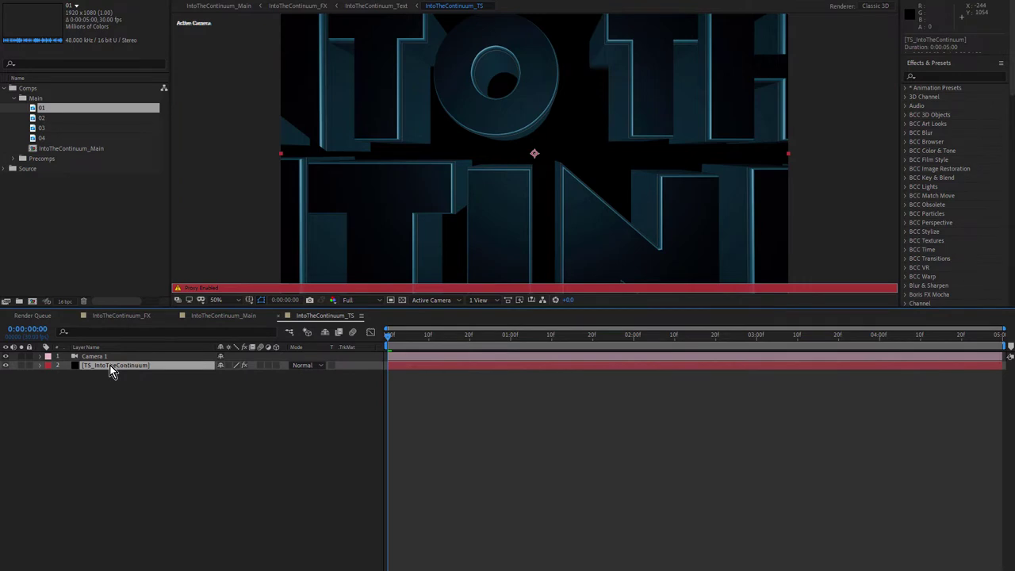
pyautogui.click(101, 357)
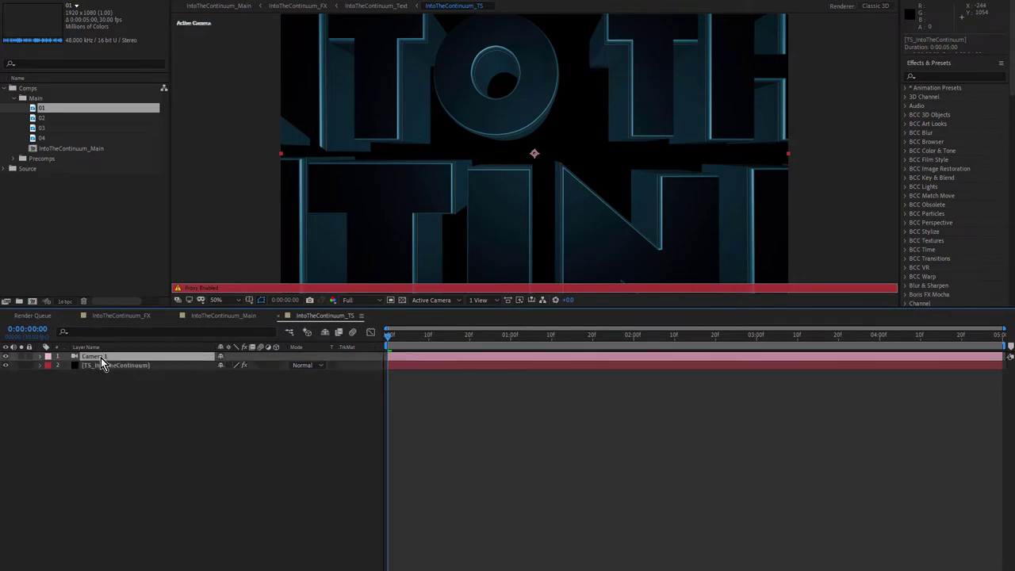
pyautogui.click(108, 367)
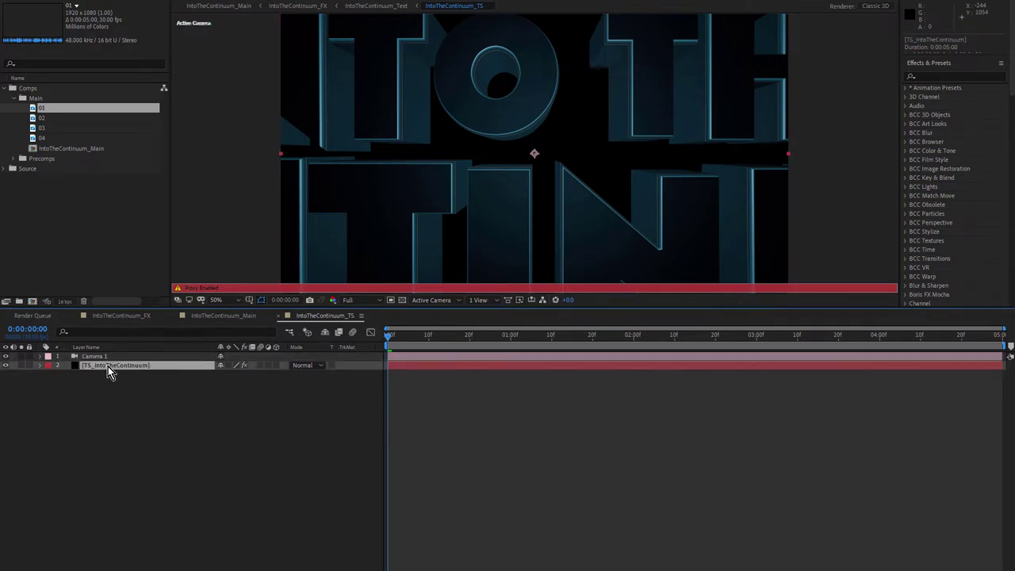
pyautogui.press('e')
pyautogui.doubleClick(94, 376)
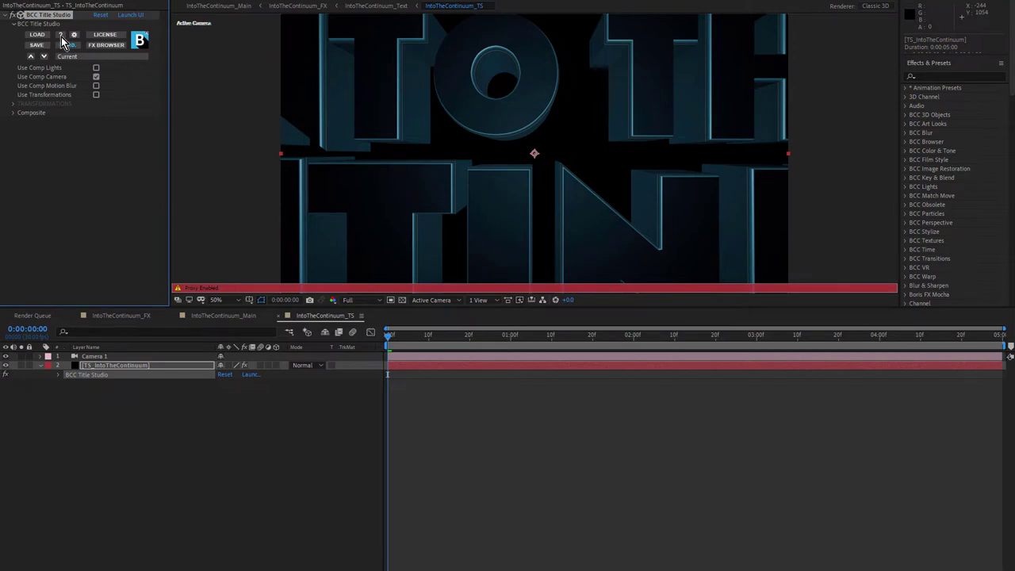
pyautogui.click(132, 16)
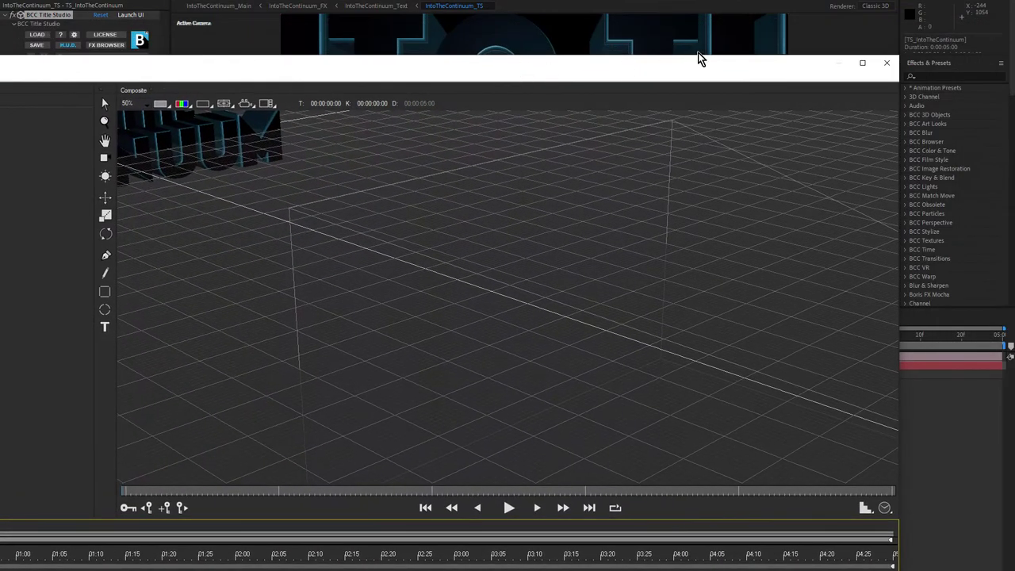
# - Maximize the Title Studio window, go to frame 16, and orbit the Composite view
pyautogui.click(862, 63)
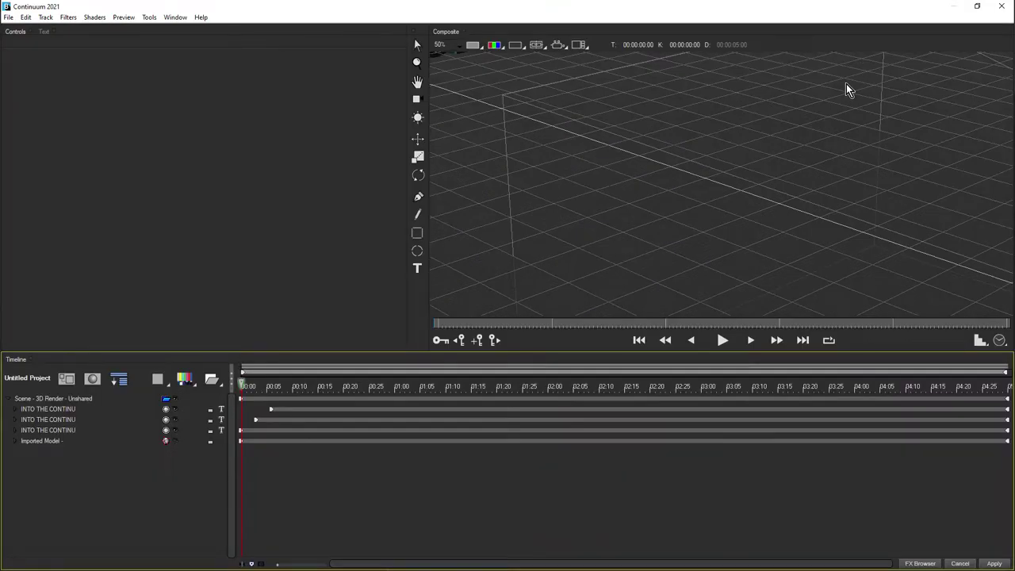
pyautogui.click(273, 385)
pyautogui.click(456, 323)
pyautogui.press('Right')
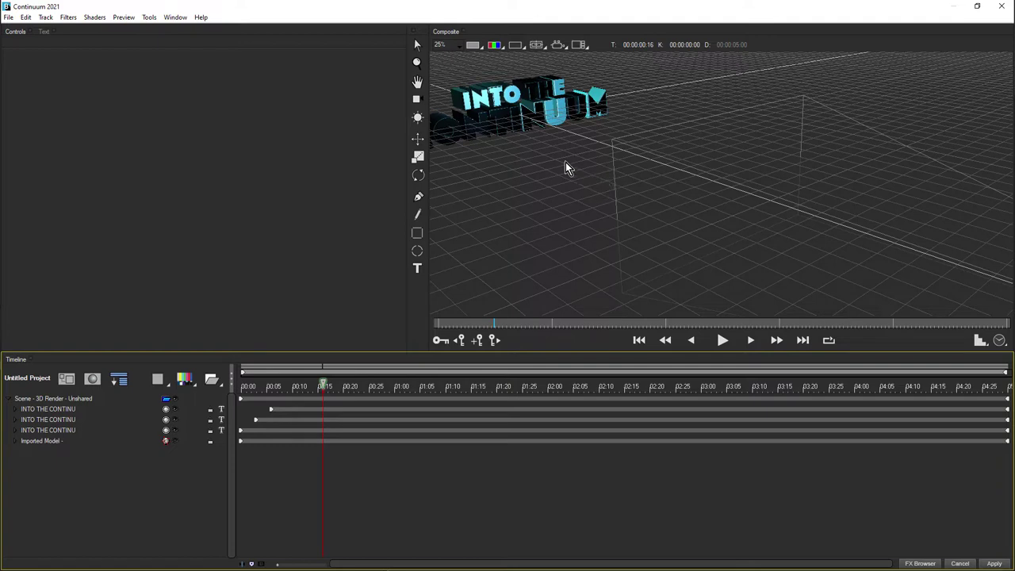
pyautogui.moveTo(573, 163); pyautogui.dragTo(685, 219)
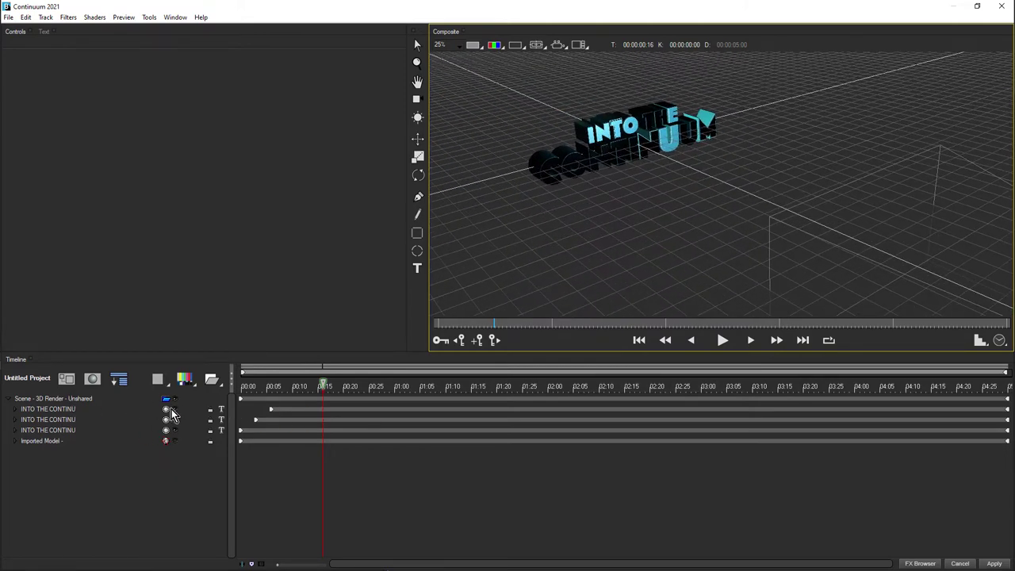
# - Turn off the visibility toggles of the three title text tracks
pyautogui.click(178, 456)
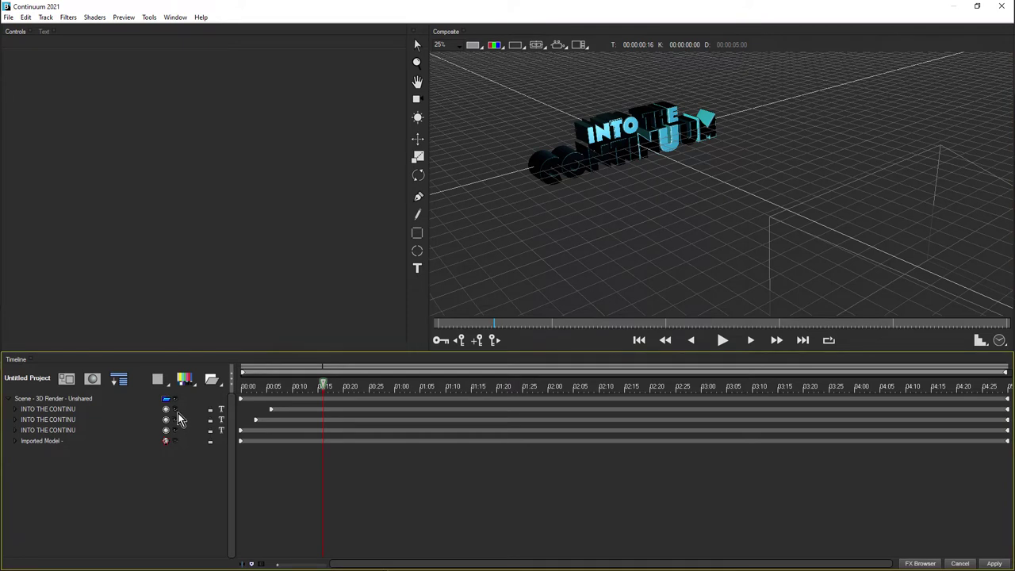
pyautogui.click(174, 411)
pyautogui.click(177, 420)
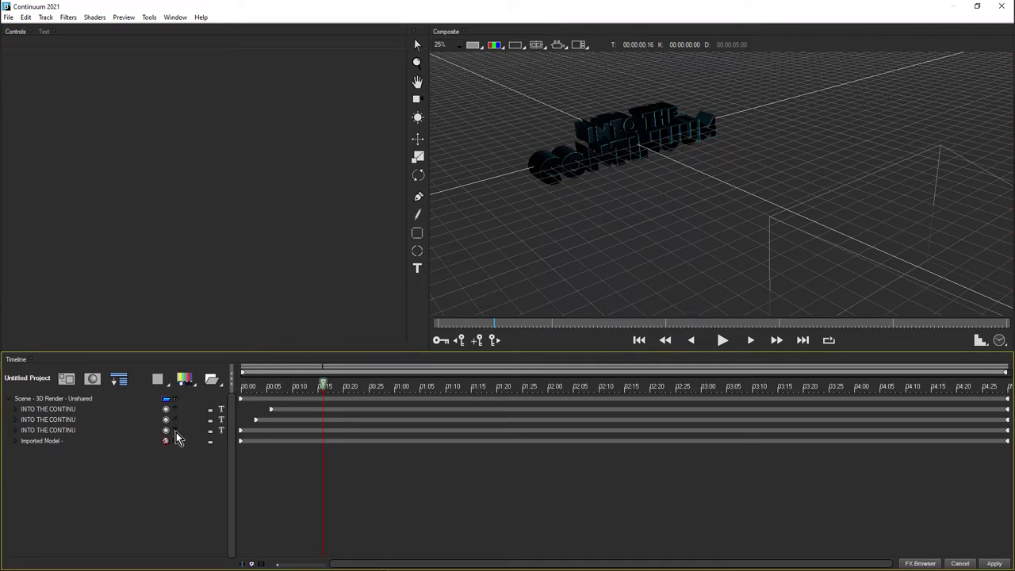
pyautogui.click(176, 432)
pyautogui.click(59, 409)
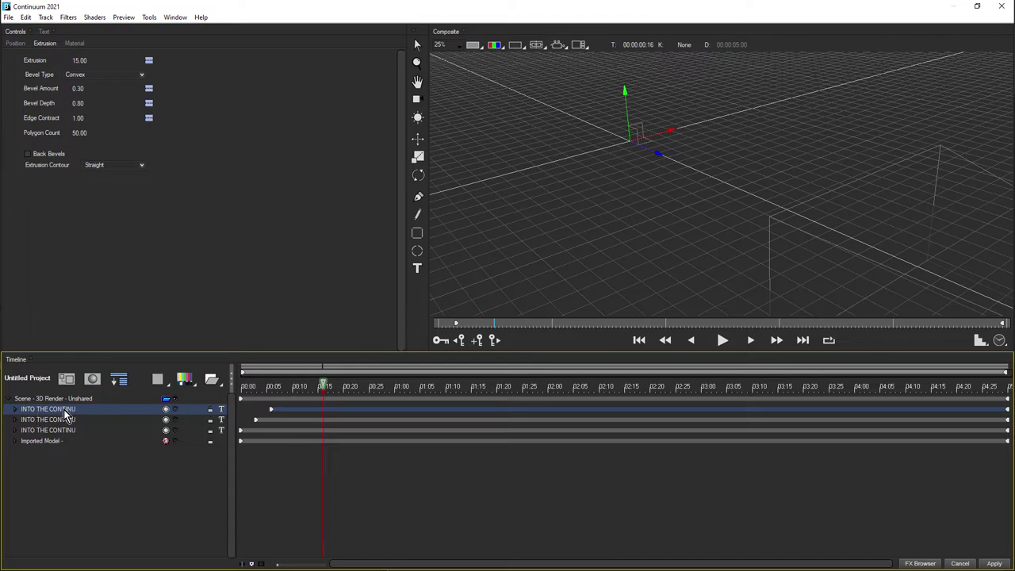
# - Make the third title text track visible again and jump to frame 2
pyautogui.click(73, 430)
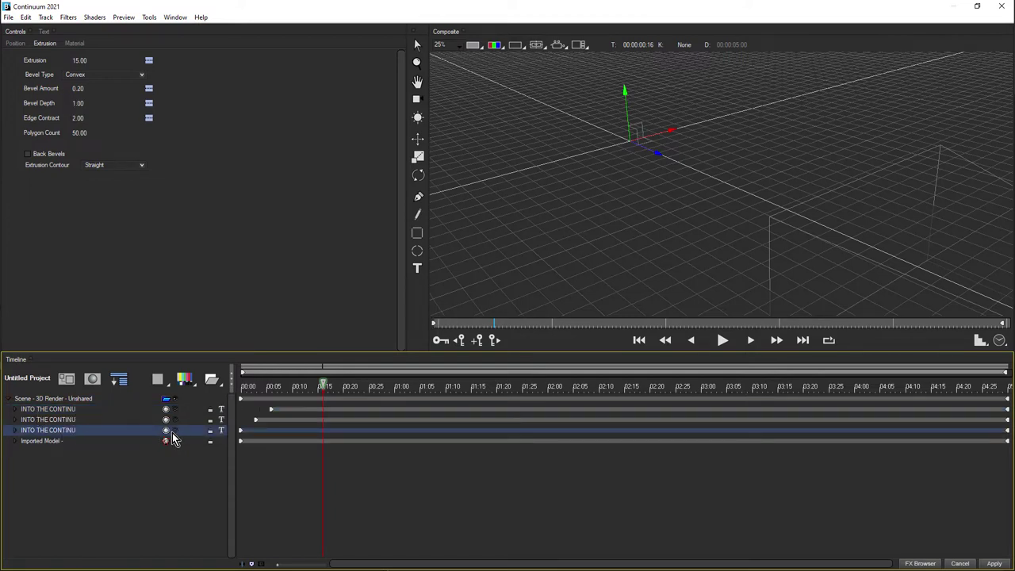
pyautogui.click(175, 431)
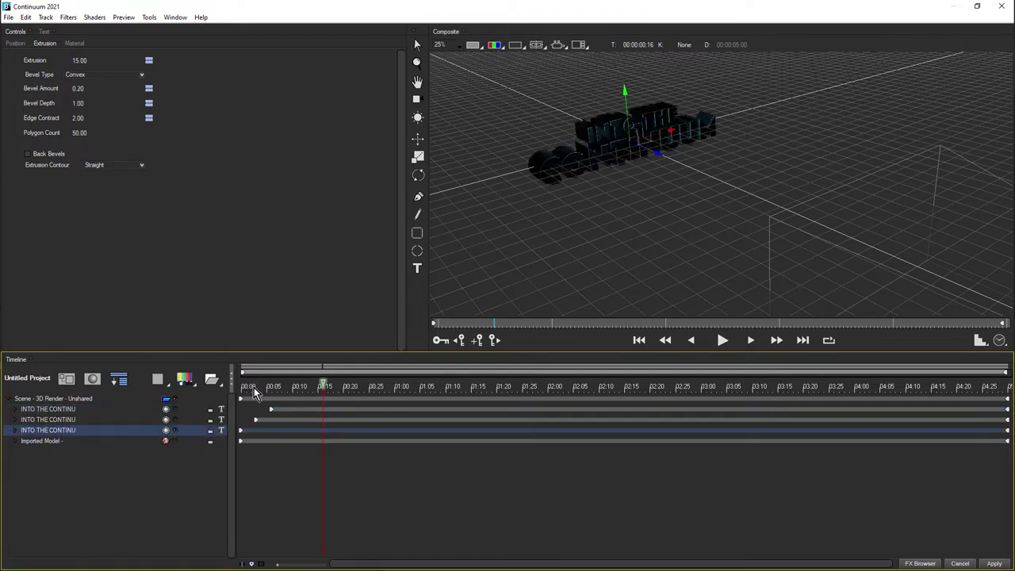
pyautogui.click(253, 389)
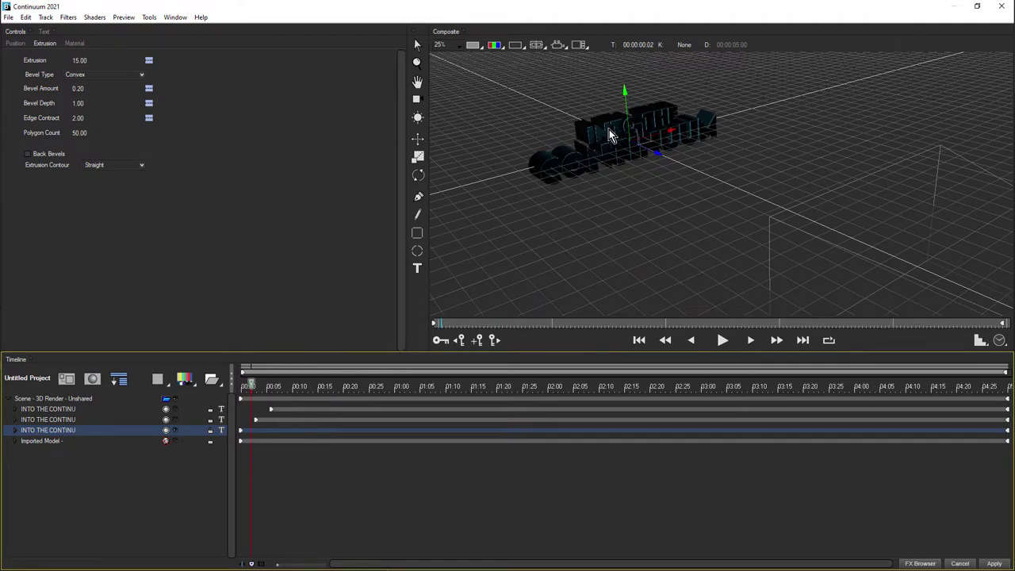
# - Zoom and orbit the Composite view to centre the extruded text, then scrub to about frame 8
pyautogui.scroll(2, 607, 119)
pyautogui.moveTo(605, 117); pyautogui.dragTo(800, 243)
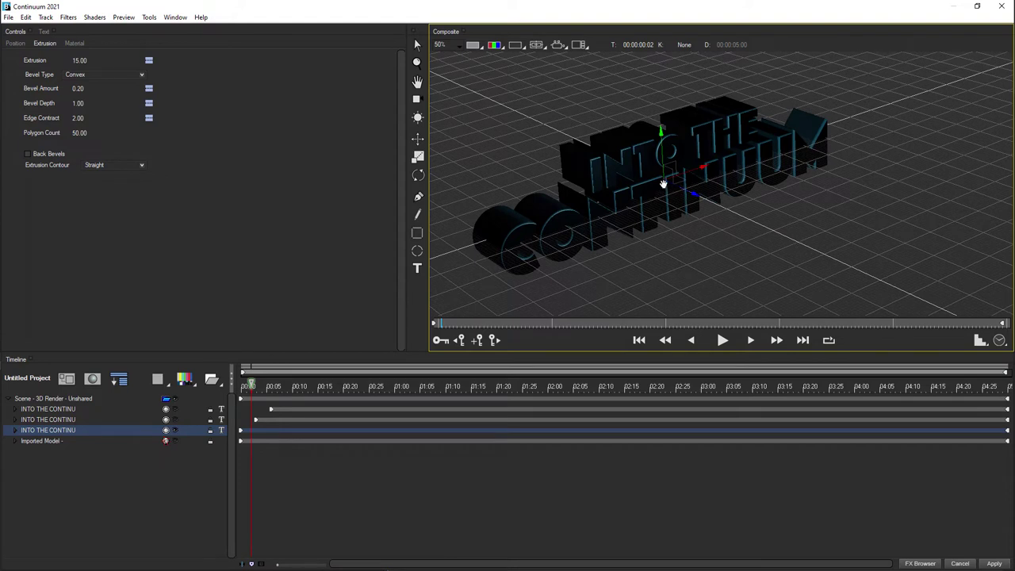
pyautogui.scroll(2, 657, 181)
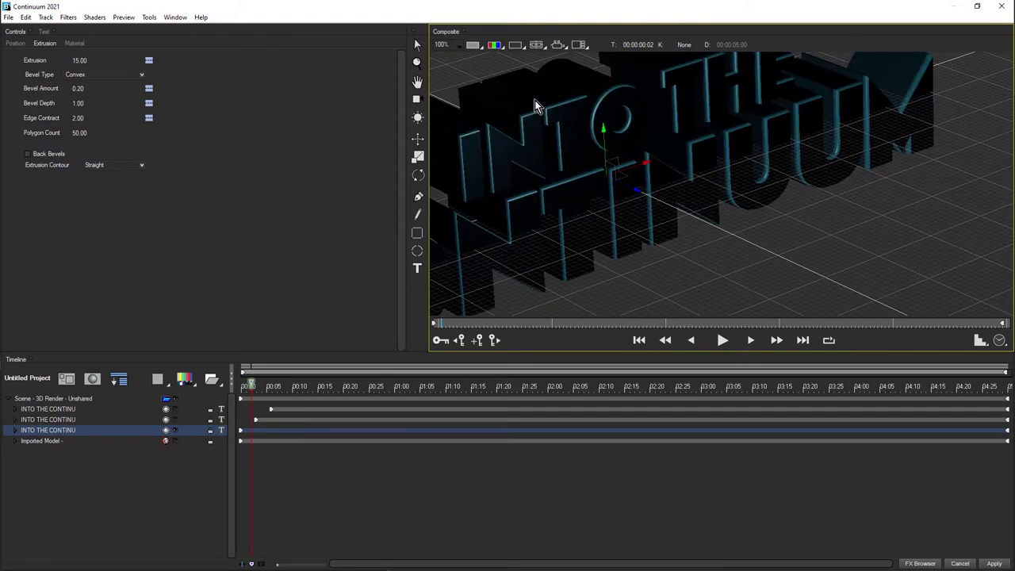
pyautogui.click(49, 420)
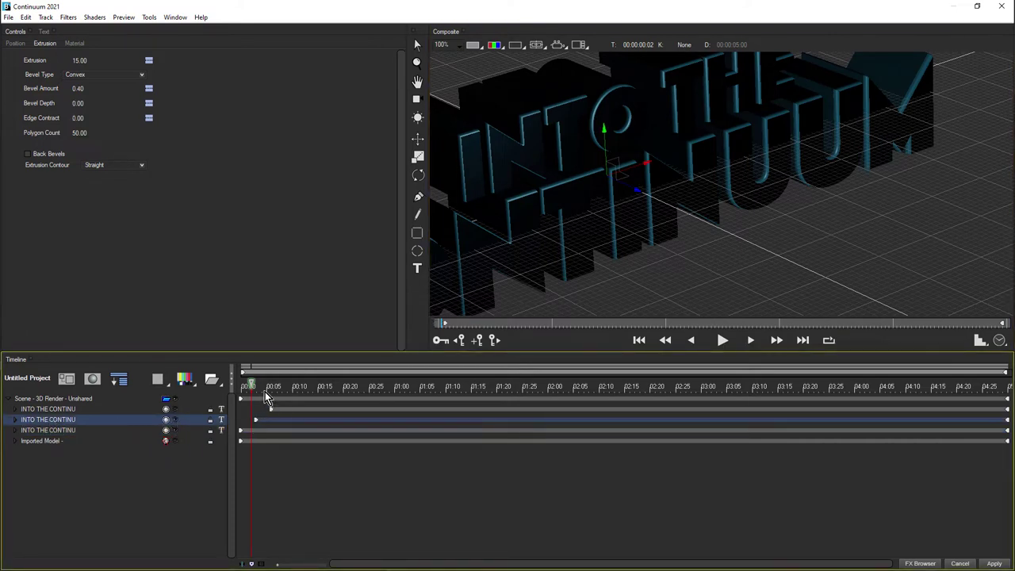
pyautogui.moveTo(266, 389)
pyautogui.mouseDown()
pyautogui.moveTo(284, 388)
pyautogui.moveTo(266, 396)
pyautogui.mouseUp()
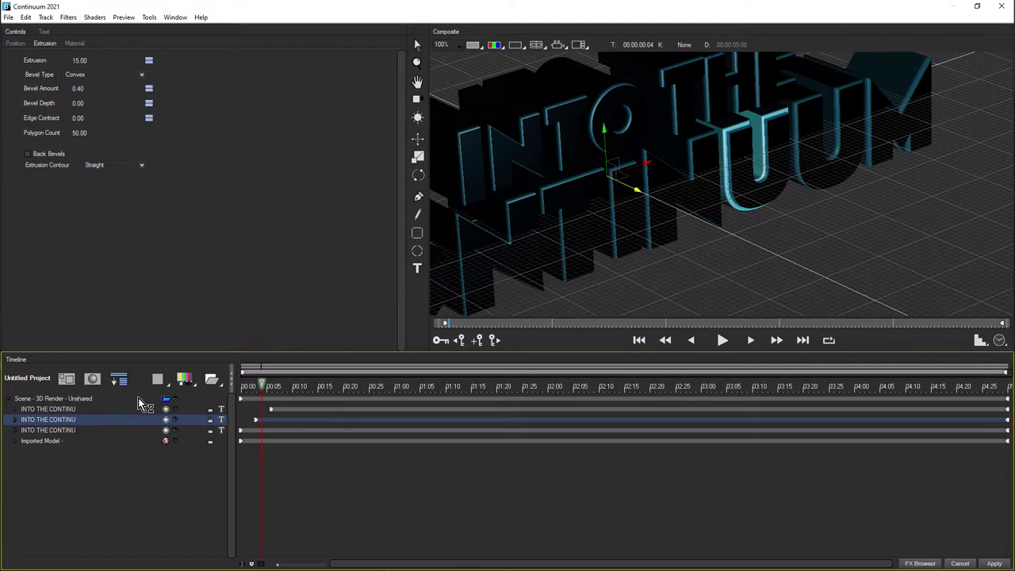
# - With the first text track selected, move from frame 10 to 01:05 and zoom the Composite out to 50%
pyautogui.click(56, 408)
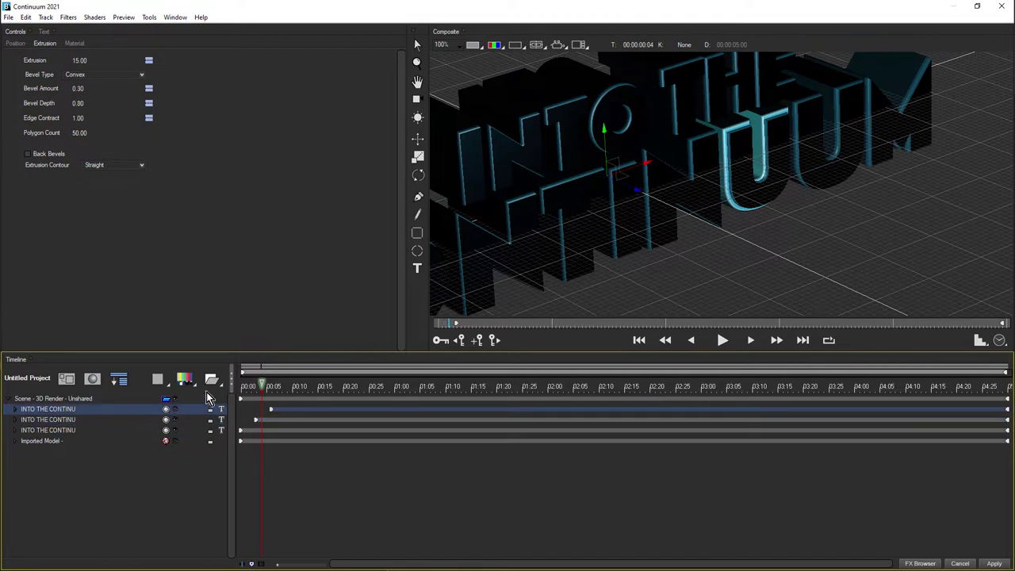
pyautogui.click(295, 386)
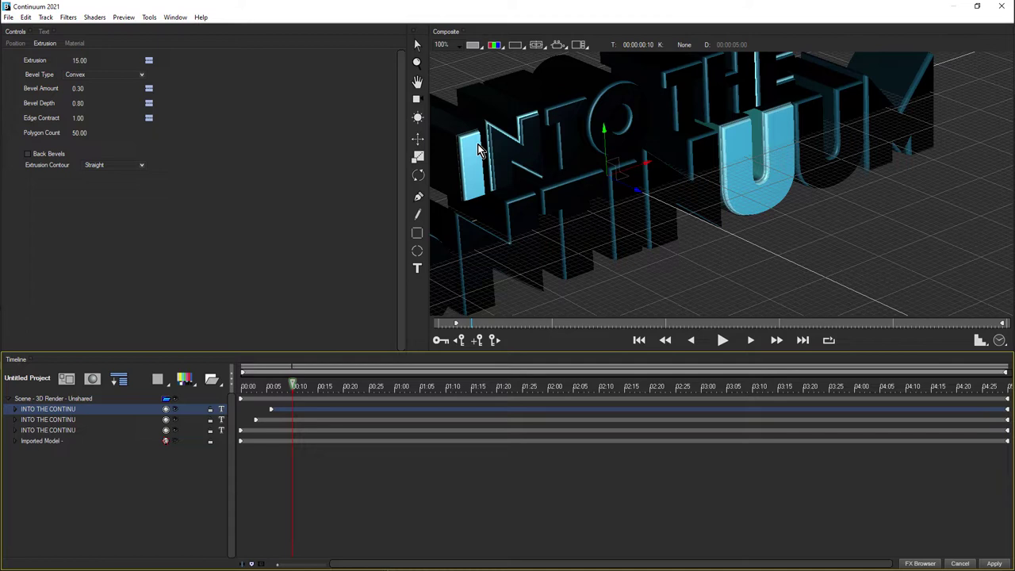
pyautogui.click(422, 385)
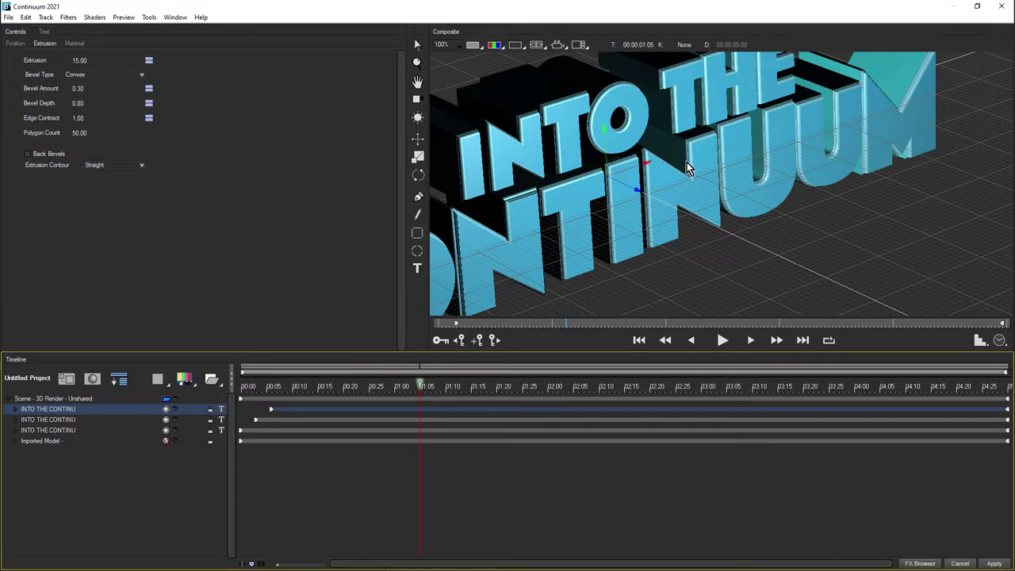
pyautogui.scroll(-2, 688, 169)
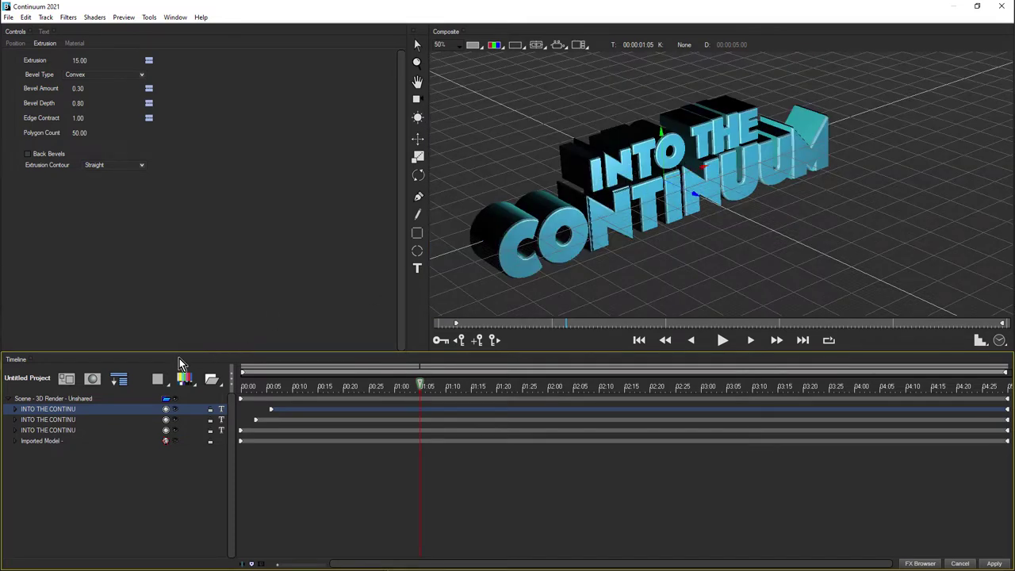
# - Expand the third title text track and review its text child's Type On settings
pyautogui.click(37, 431)
pyautogui.click(15, 430)
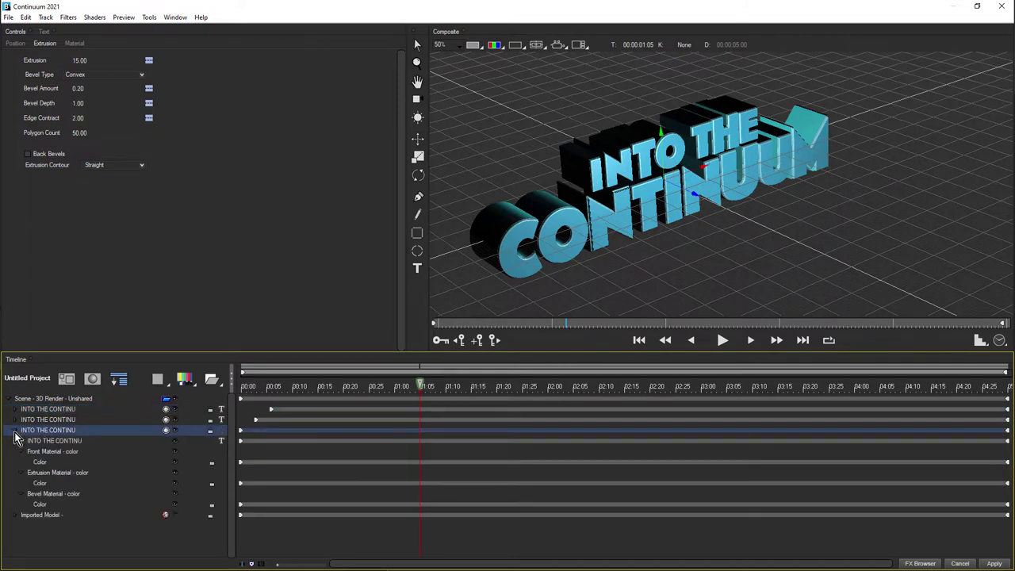
pyautogui.click(55, 441)
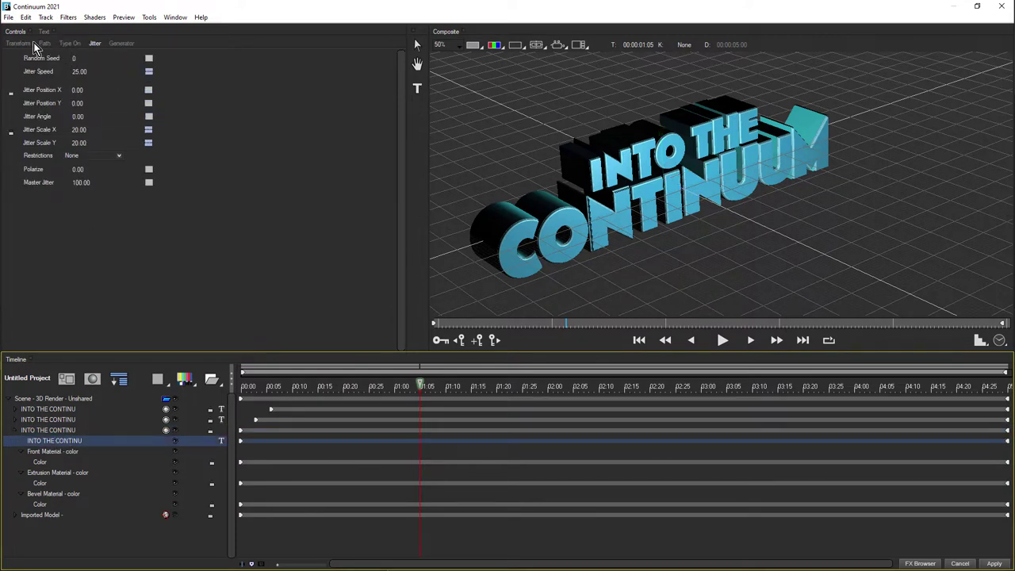
pyautogui.click(71, 43)
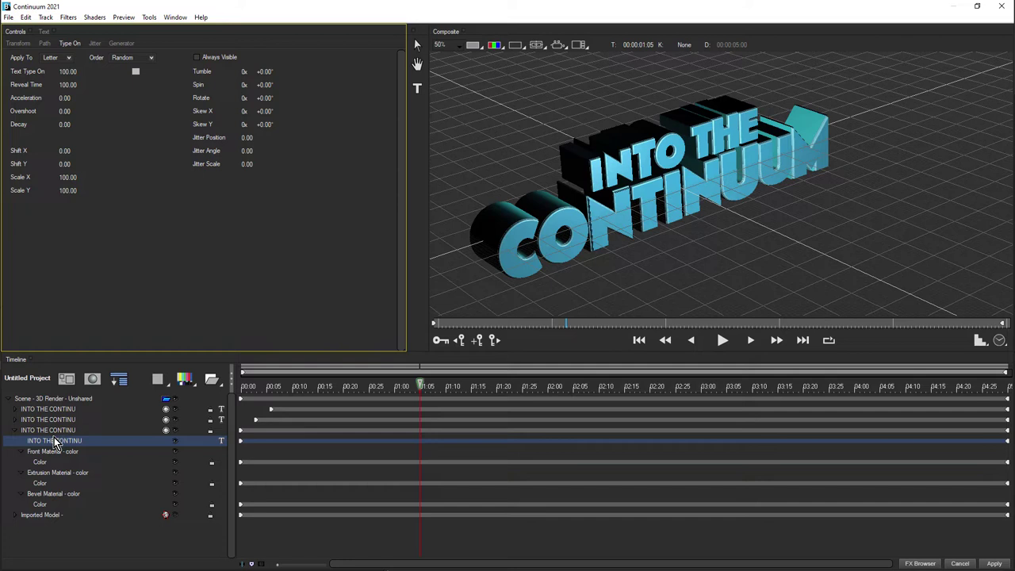
pyautogui.hotkey('ctrl', 'z')
# - Step back to 1 second, review the Jitter settings, and select the Imported Model track
pyautogui.click(52, 419)
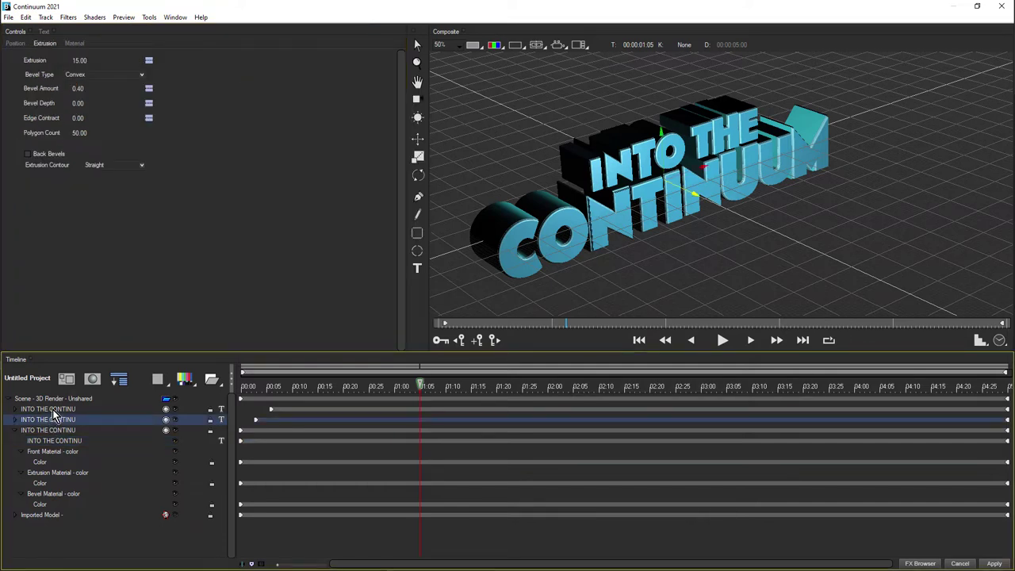
pyautogui.click(52, 409)
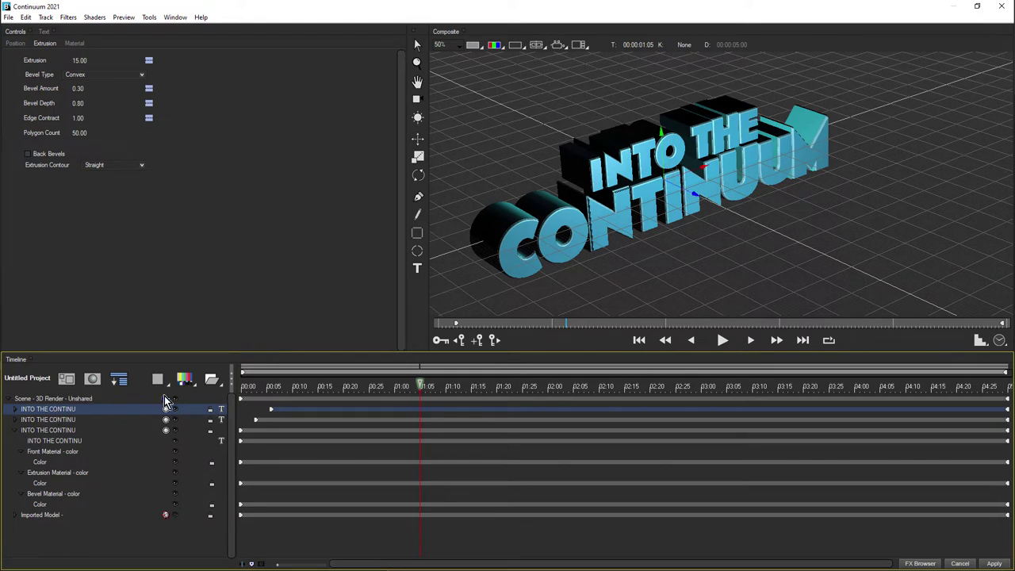
pyautogui.click(54, 440)
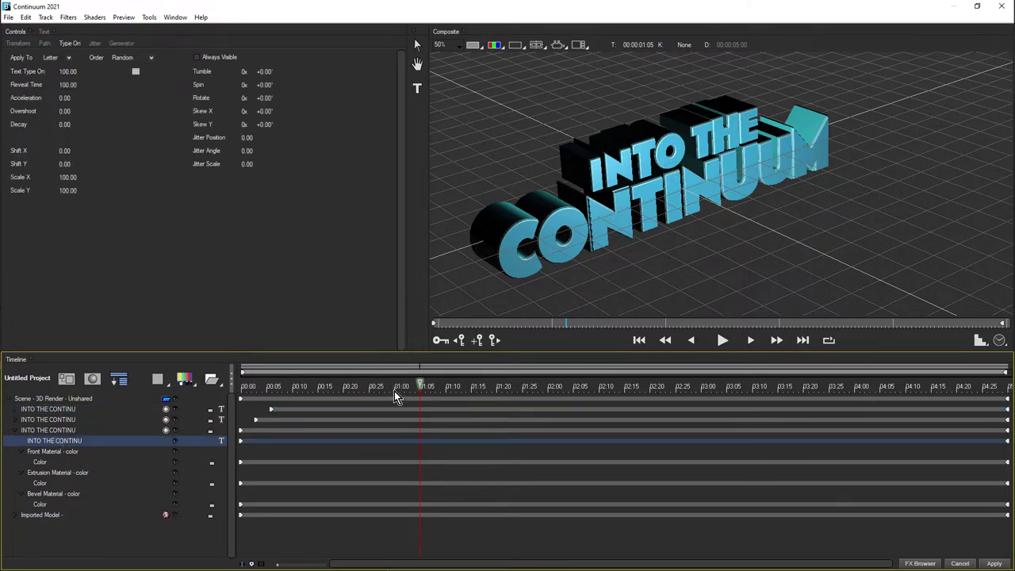
pyautogui.press('Left')
pyautogui.press('Left')
pyautogui.press('Left')
pyautogui.press('Left')
pyautogui.press('Left')
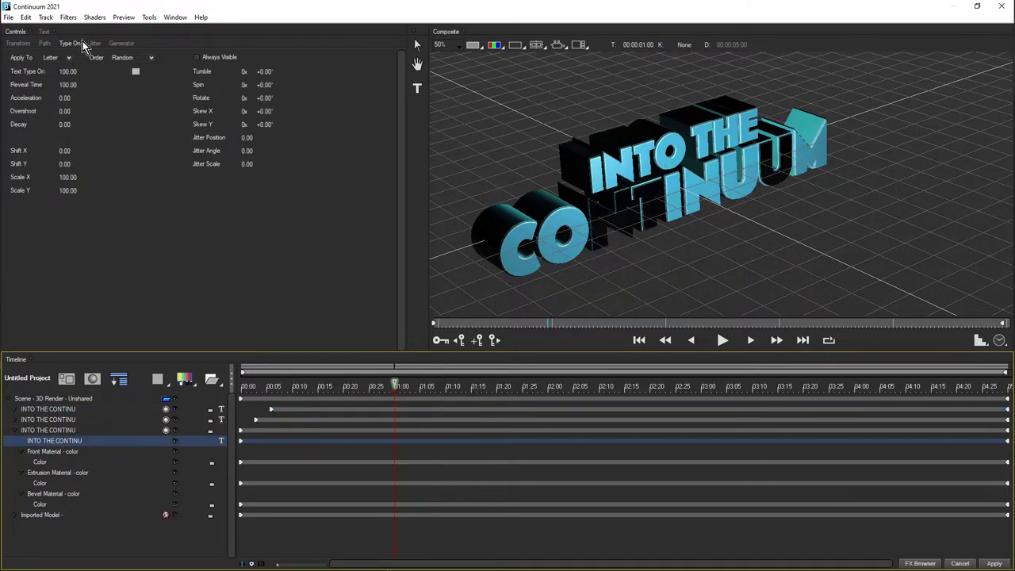
pyautogui.click(94, 44)
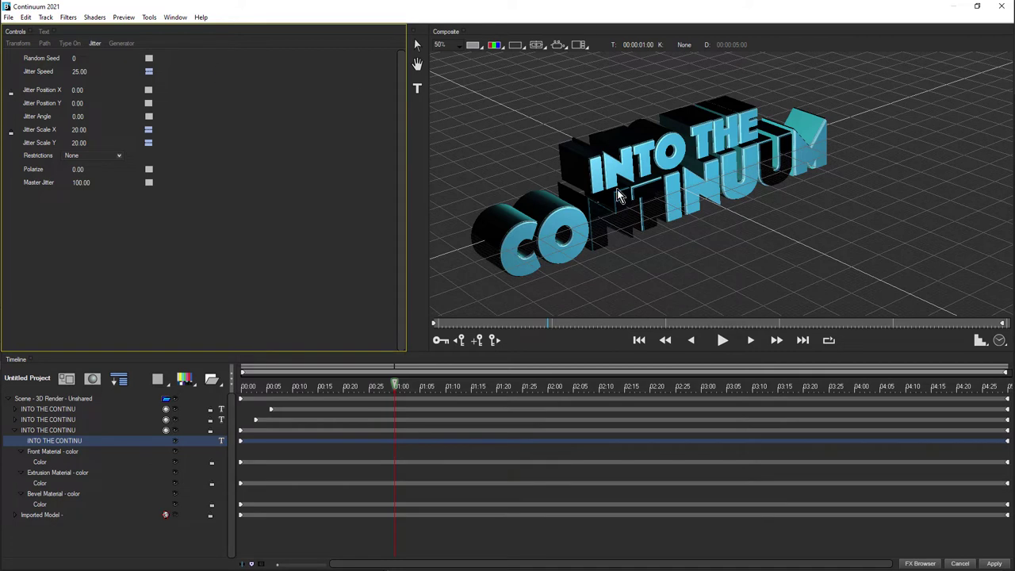
pyautogui.click(35, 516)
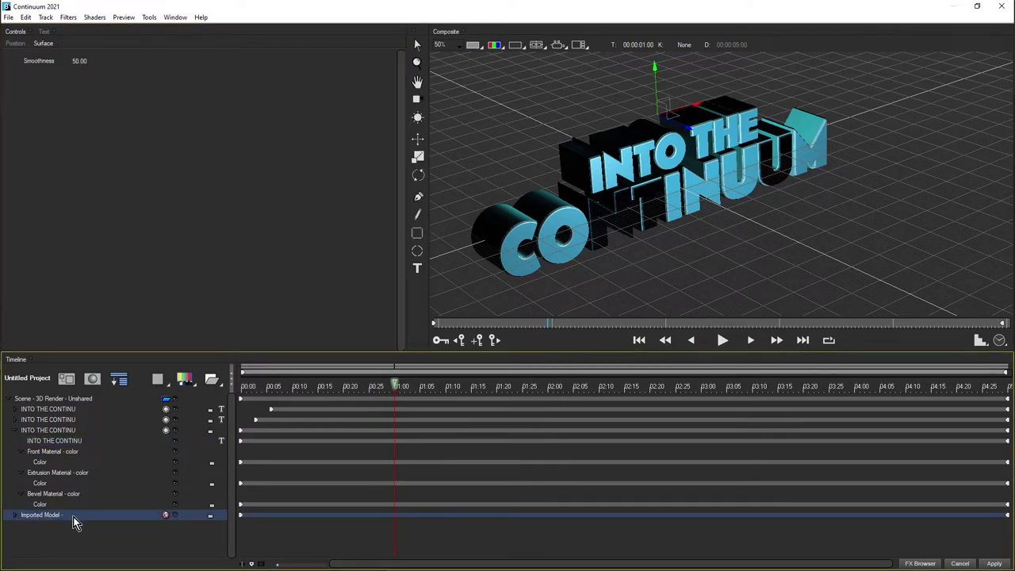
# - Preview the Imported Model backdrop and floor, hide it again, and cancel without saving settings
pyautogui.click(175, 517)
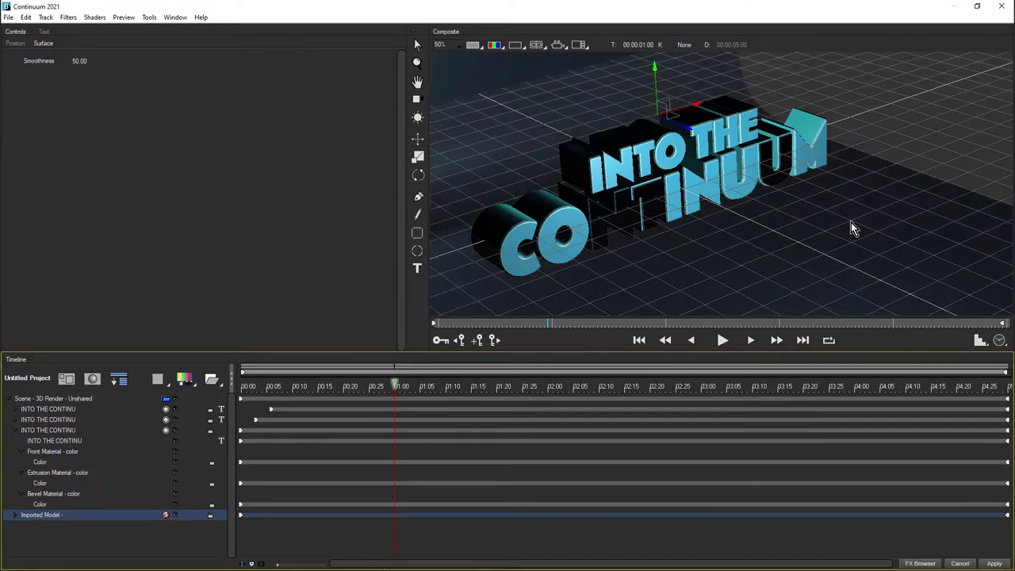
pyautogui.scroll(-4, 810, 228)
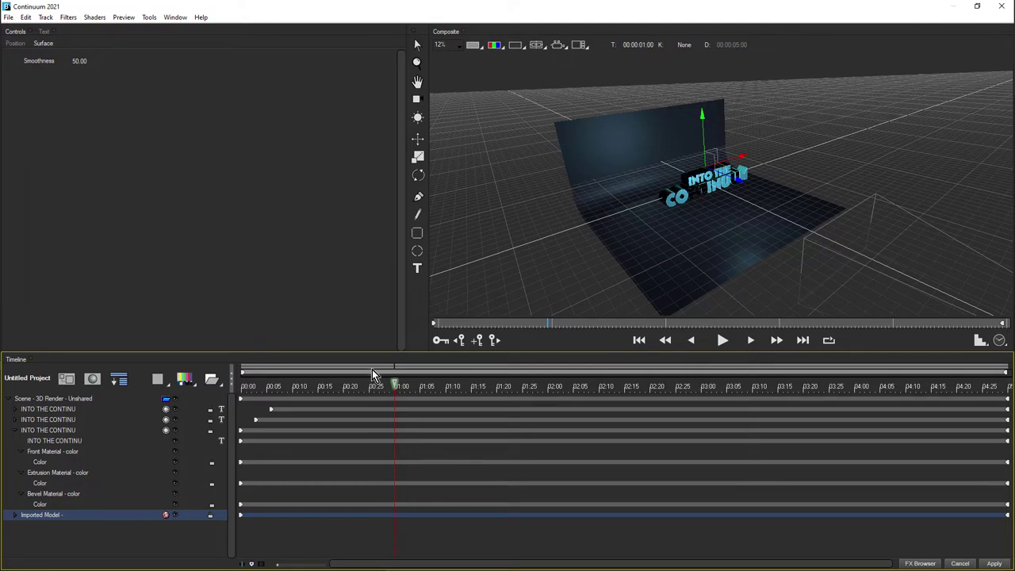
pyautogui.click(177, 517)
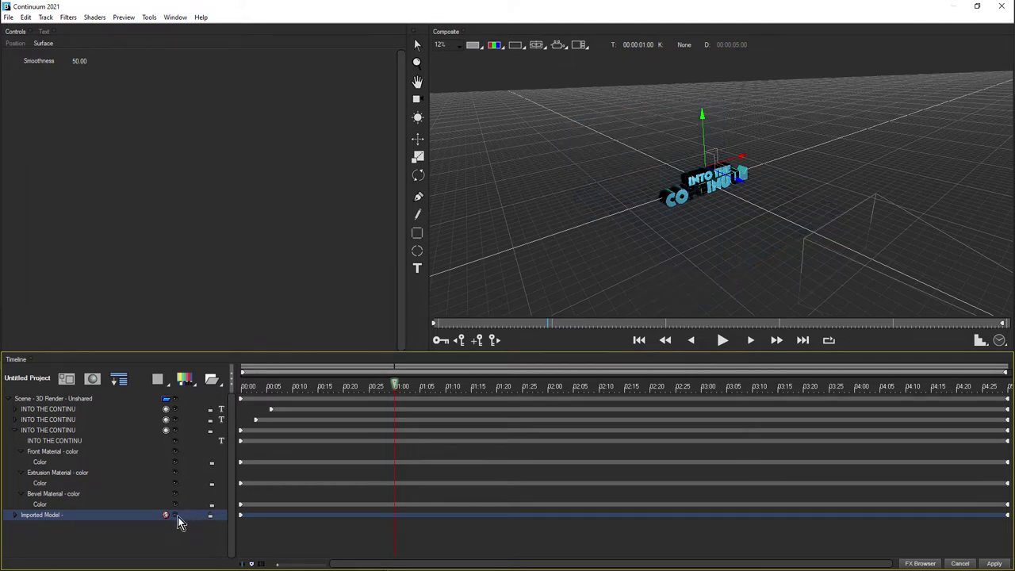
pyautogui.click(960, 564)
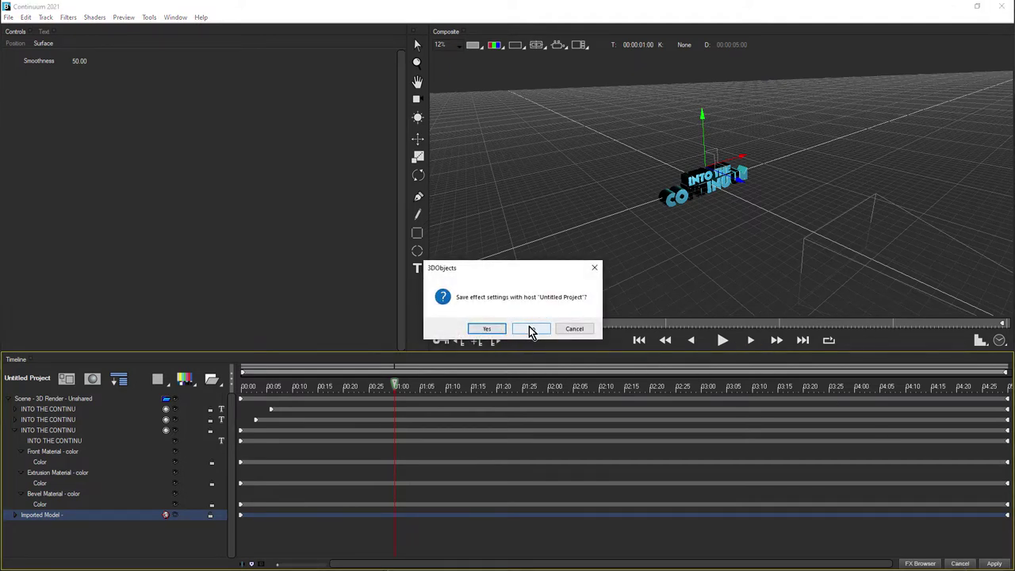
pyautogui.click(526, 328)
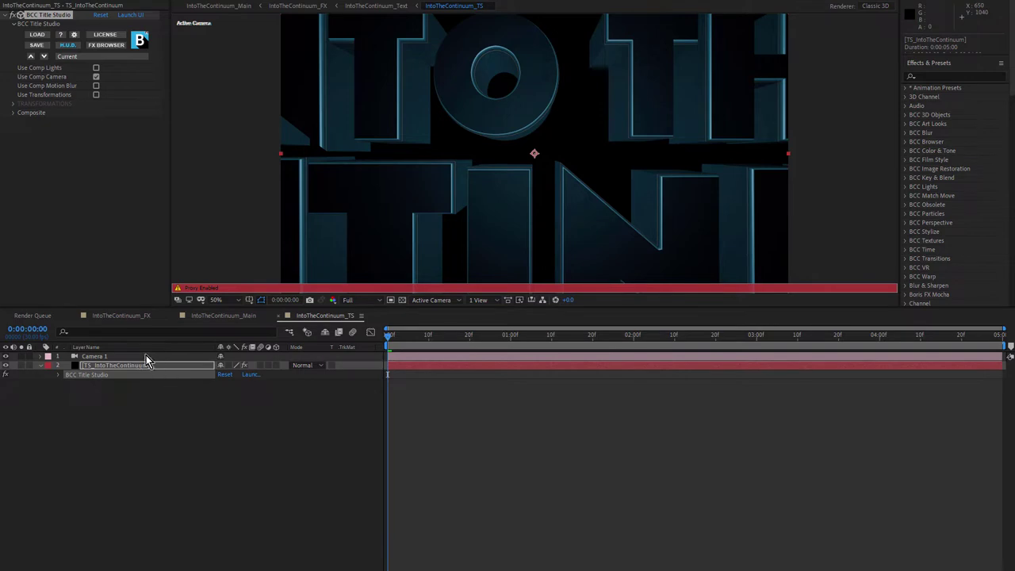
# - Show Camera 1's Position keyframes and scrub the time ruler to preview the camera move
pyautogui.click(94, 356)
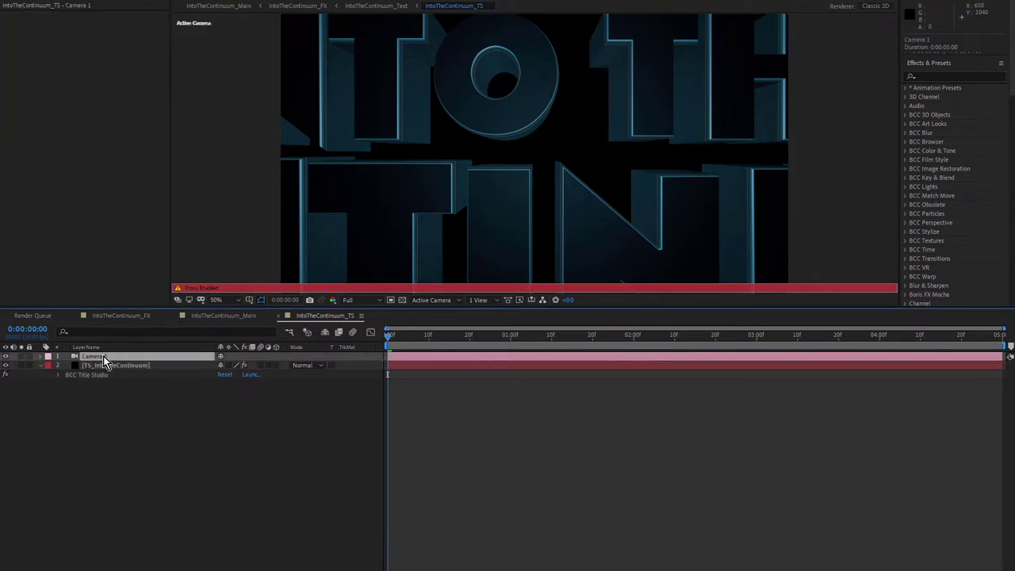
pyautogui.press('p')
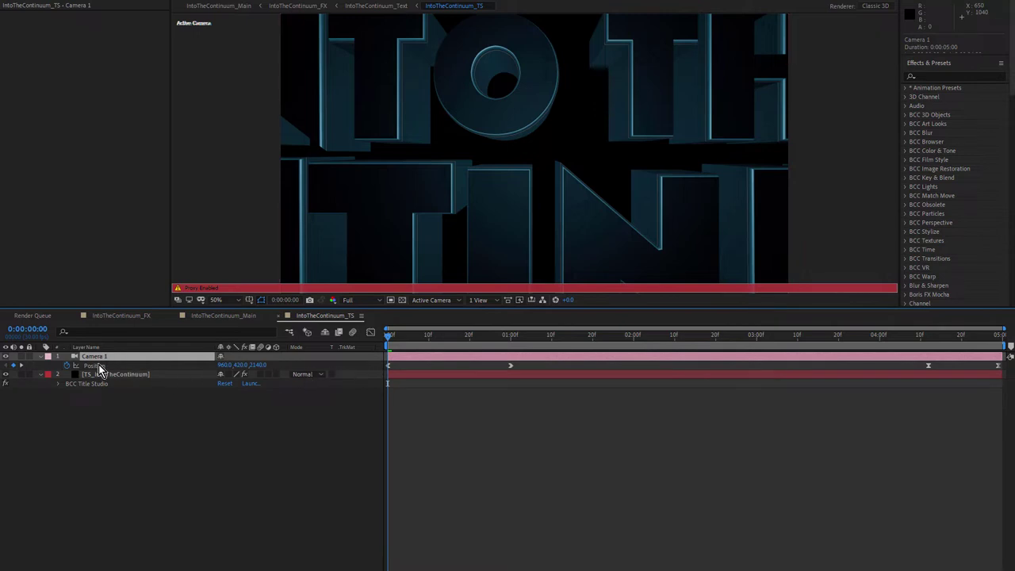
pyautogui.click(93, 366)
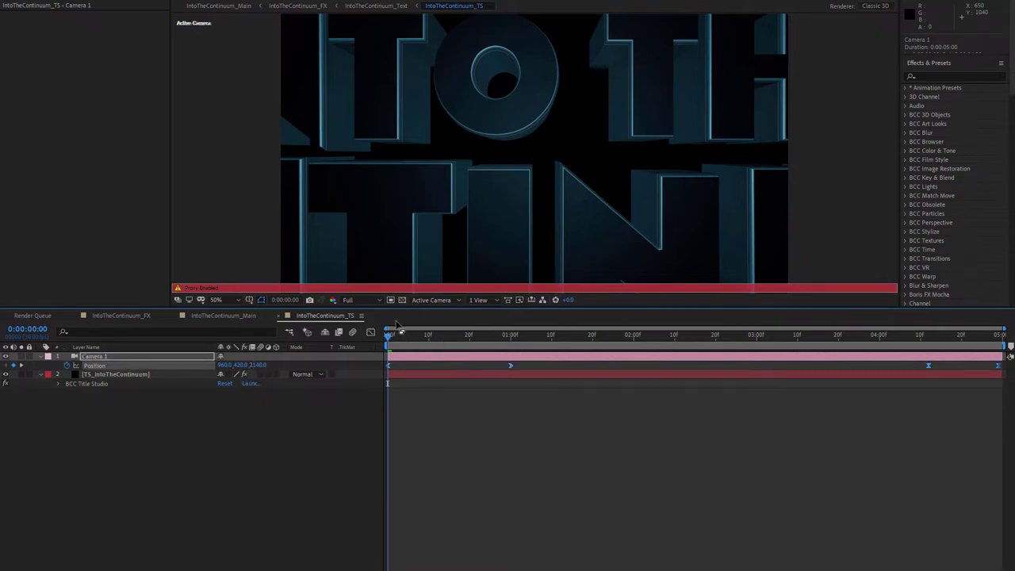
pyautogui.moveTo(393, 331); pyautogui.dragTo(509, 399)
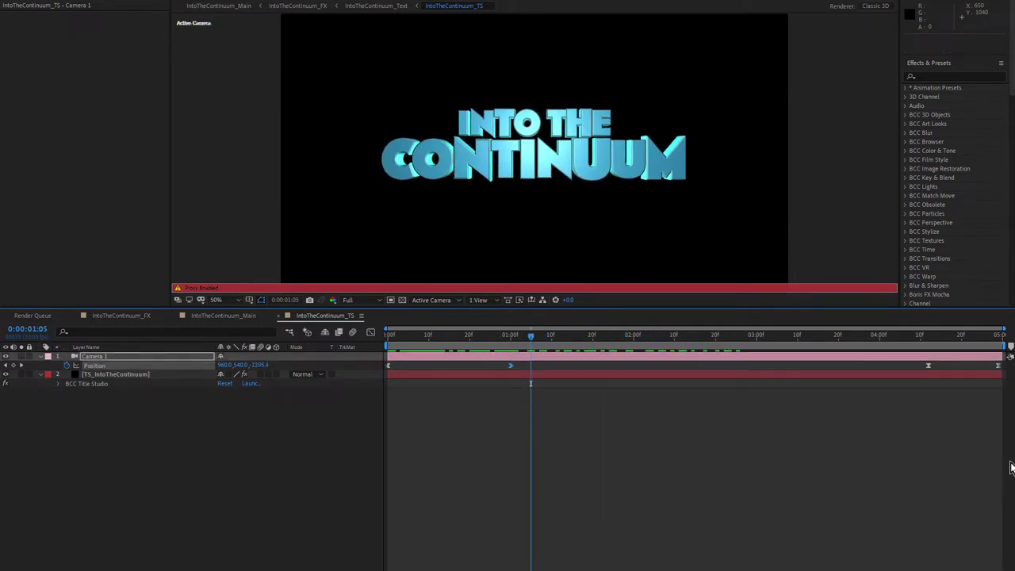
pyautogui.moveTo(937, 386); pyautogui.dragTo(890, 359)
pyautogui.moveTo(422, 336); pyautogui.dragTo(974, 395)
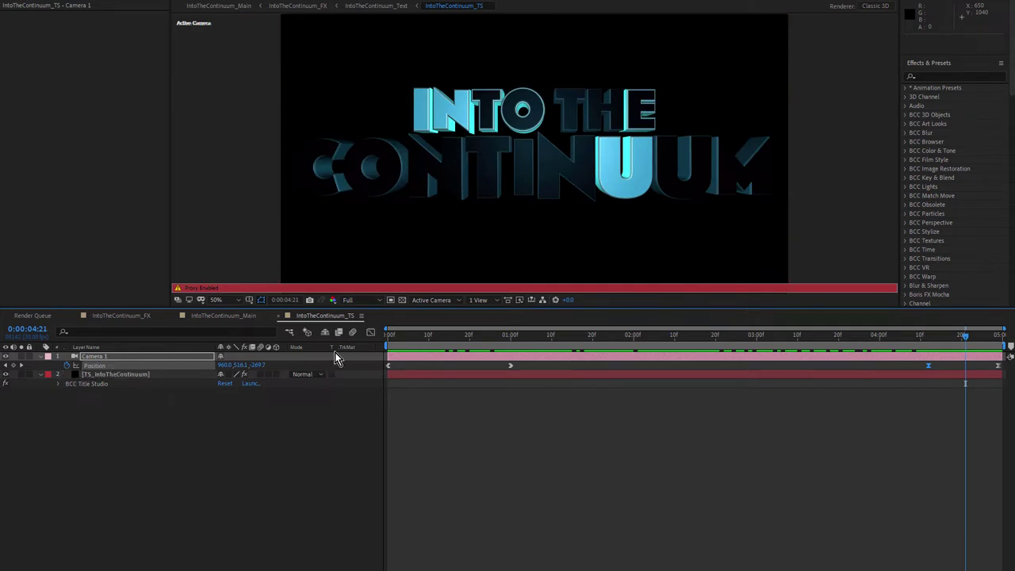
# - Display Camera 1's Position speed graph in the Graph Editor from the start of the move
pyautogui.click(369, 333)
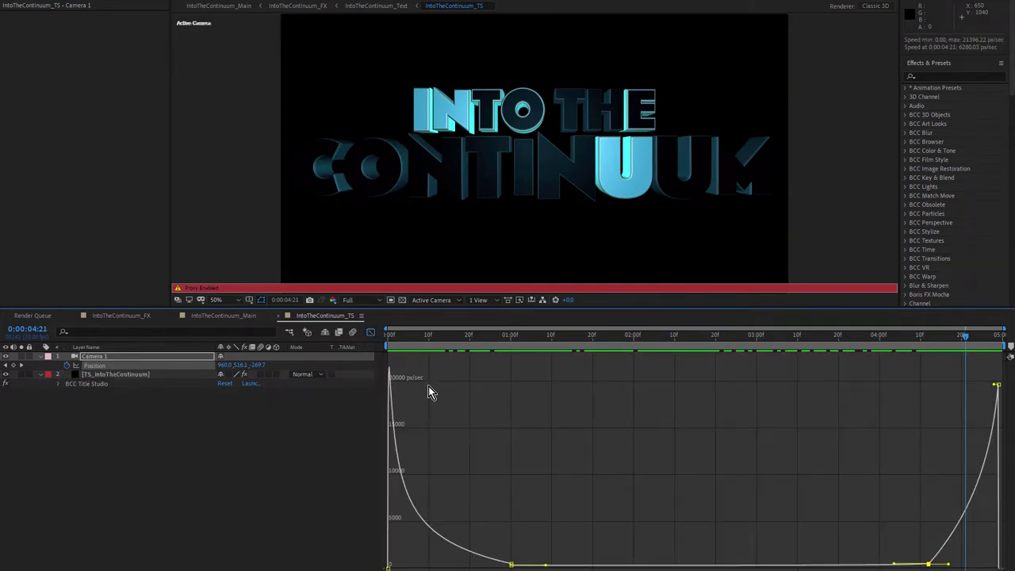
pyautogui.moveTo(401, 334); pyautogui.dragTo(377, 459)
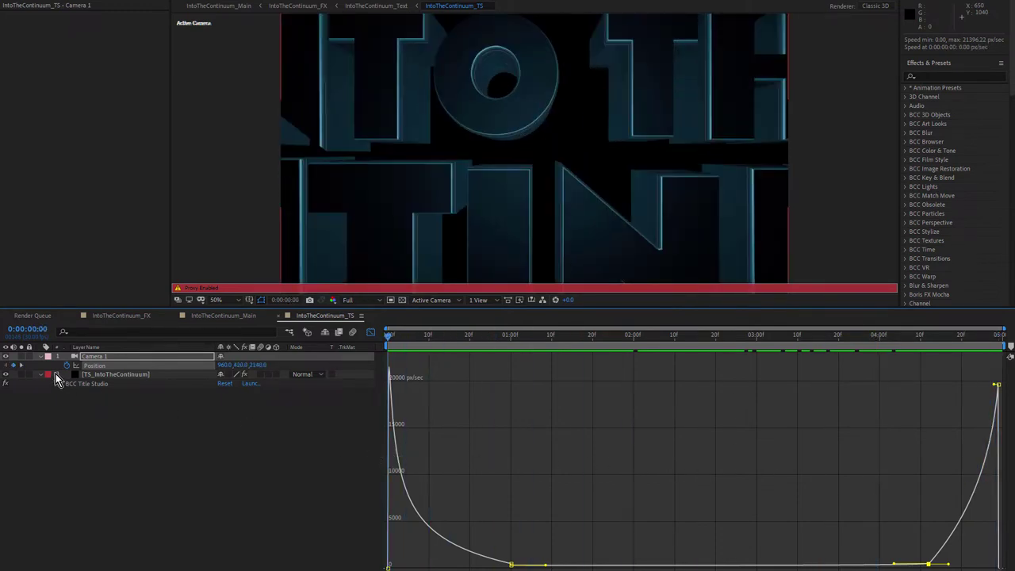
pyautogui.click(41, 358)
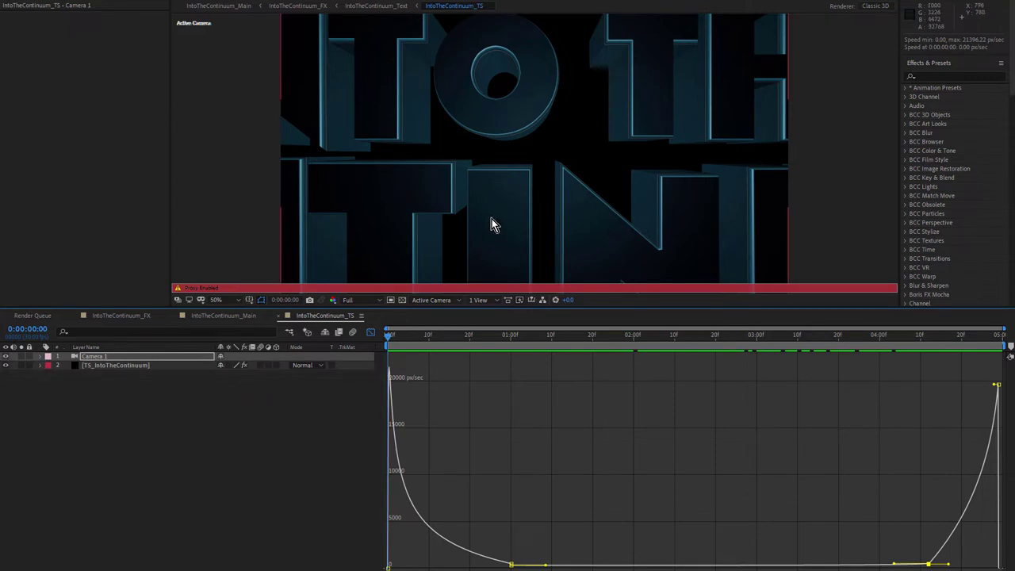
# - Play the camera pull-back in a maximized, fitted viewer, then restore the normal layout
pyautogui.press('`')
pyautogui.press('/')
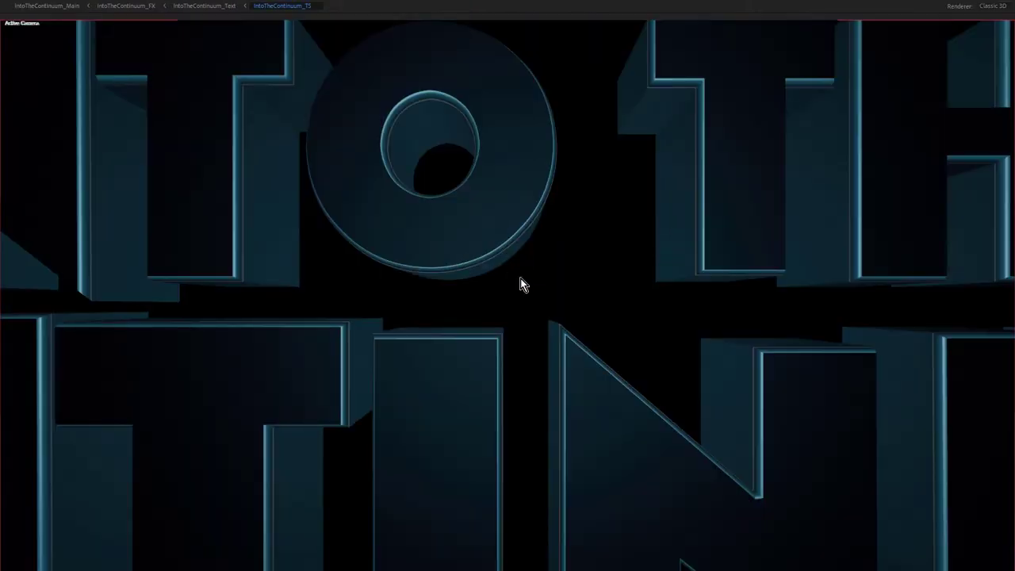
pyautogui.press('space')
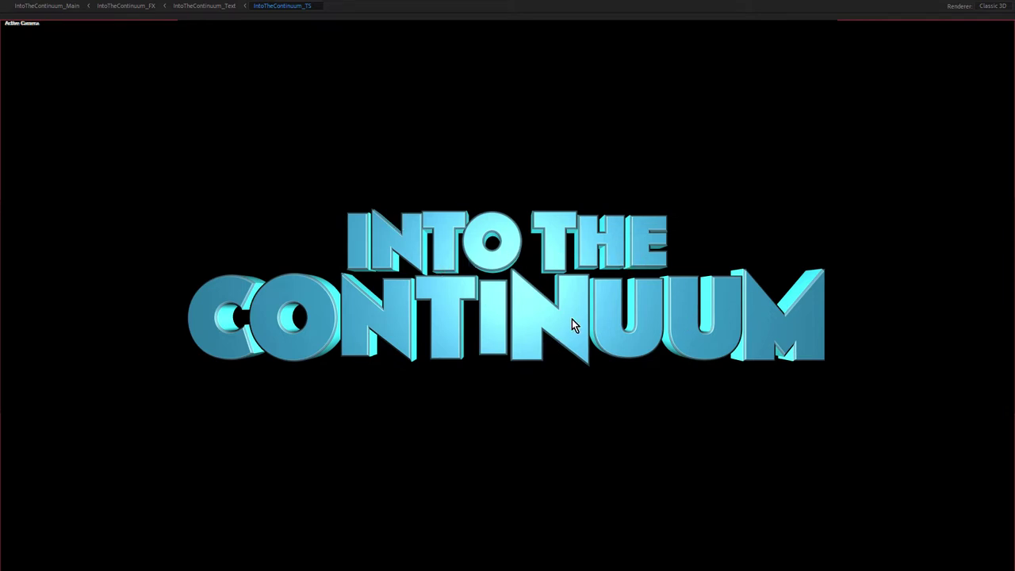
pyautogui.press('`')
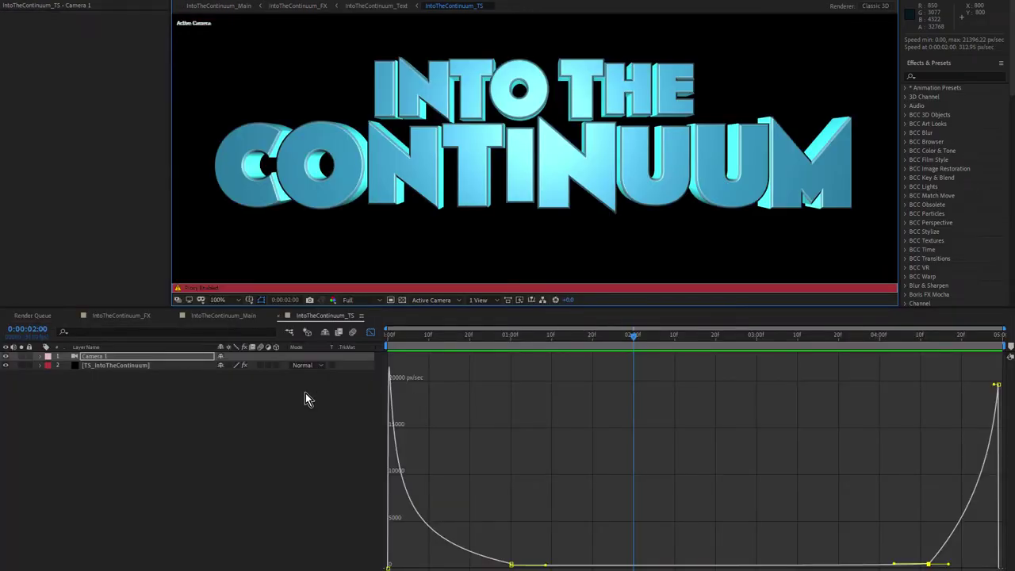
# - Close IntoTheContinuum_TS, go to frame 8 of IntoTheContinuum_Main, select Halftone, and show the Project panel
pyautogui.click(280, 316)
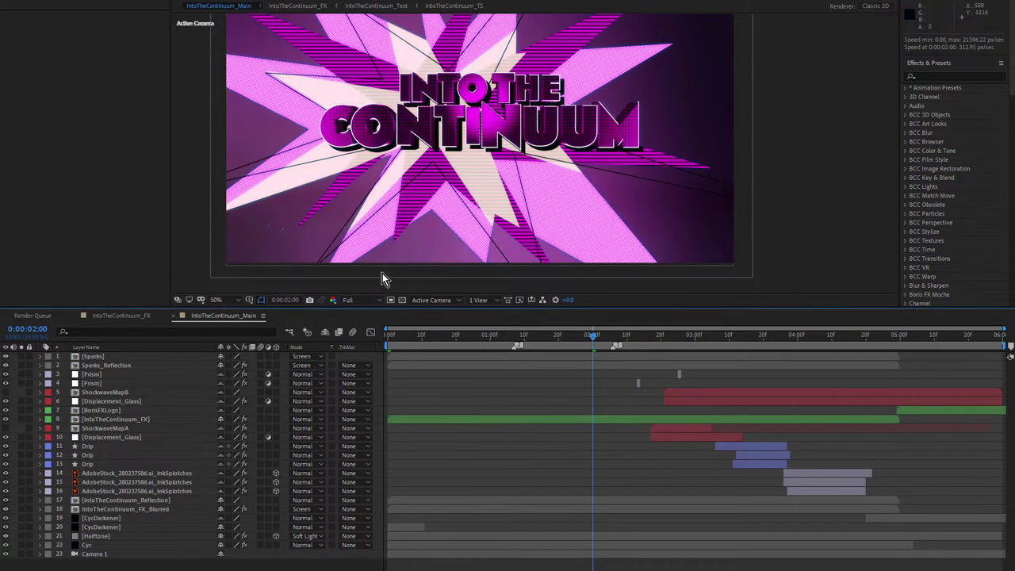
pyautogui.click(415, 337)
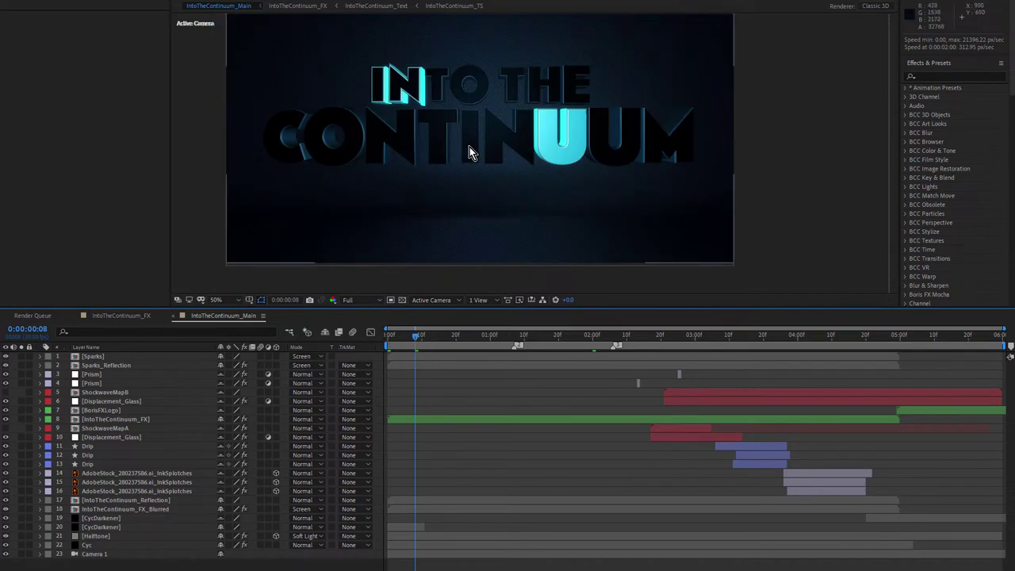
pyautogui.click(135, 60)
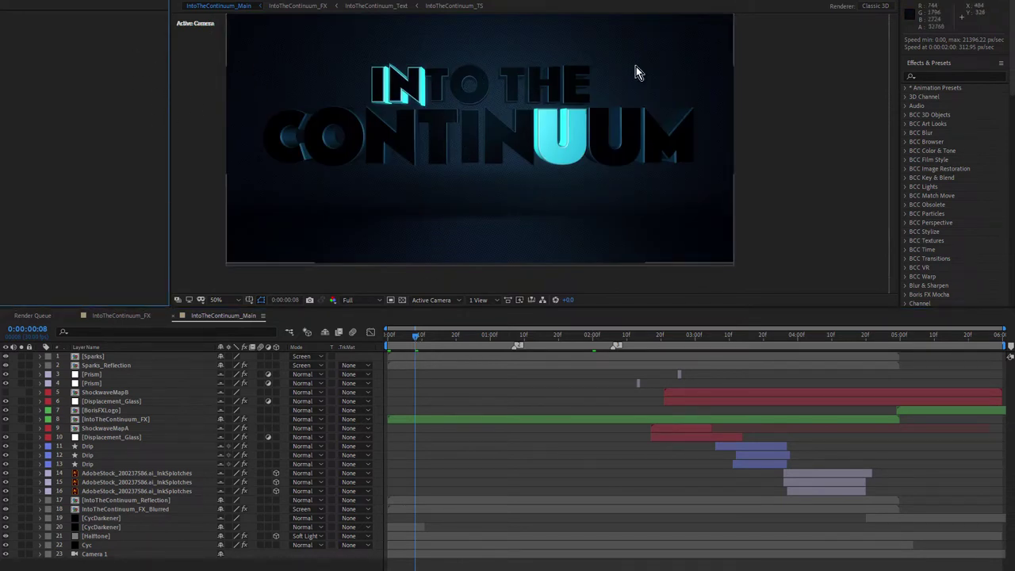
pyautogui.click(843, 65)
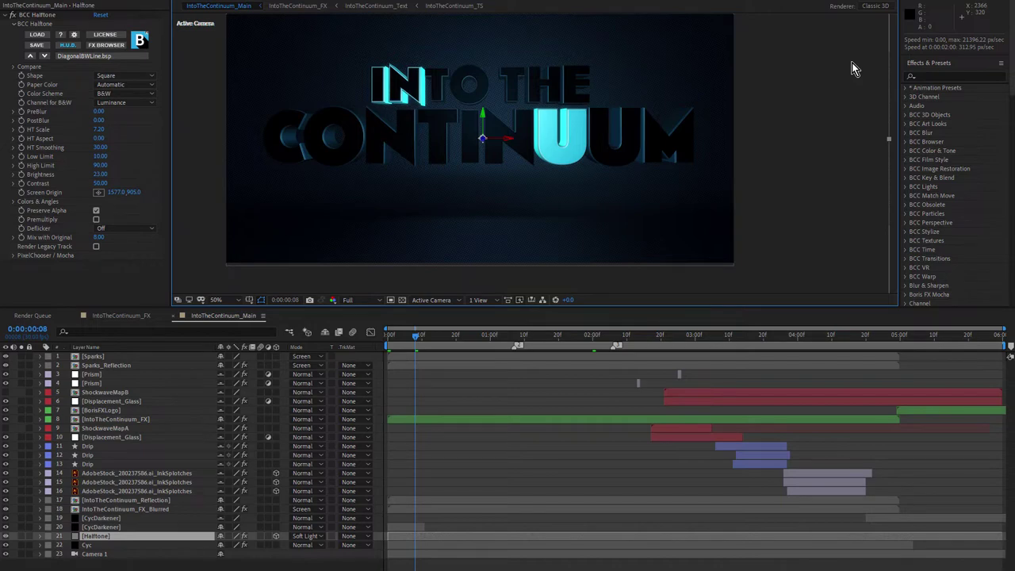
pyautogui.hotkey('ctrl', '\\')
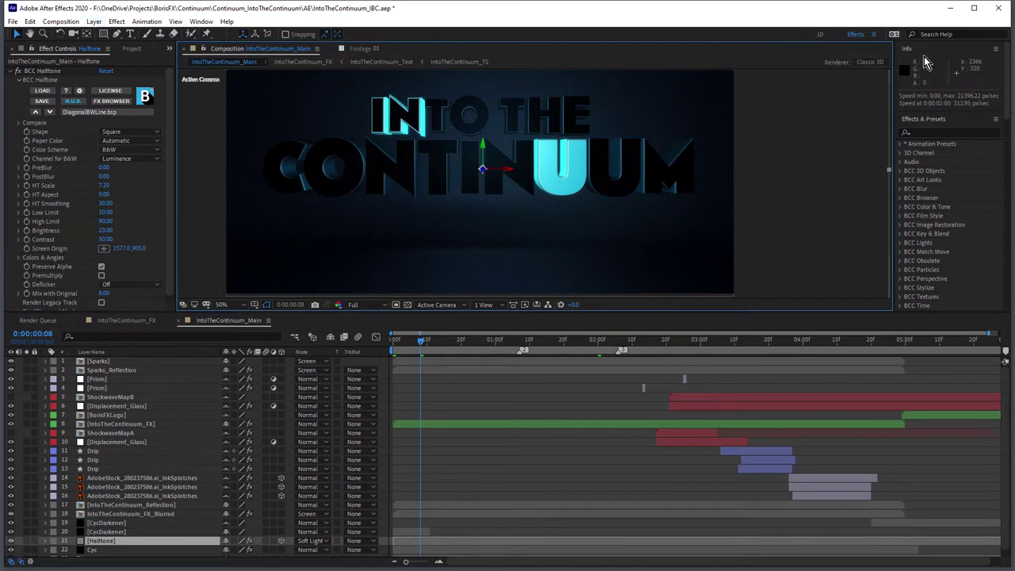
pyautogui.click(131, 49)
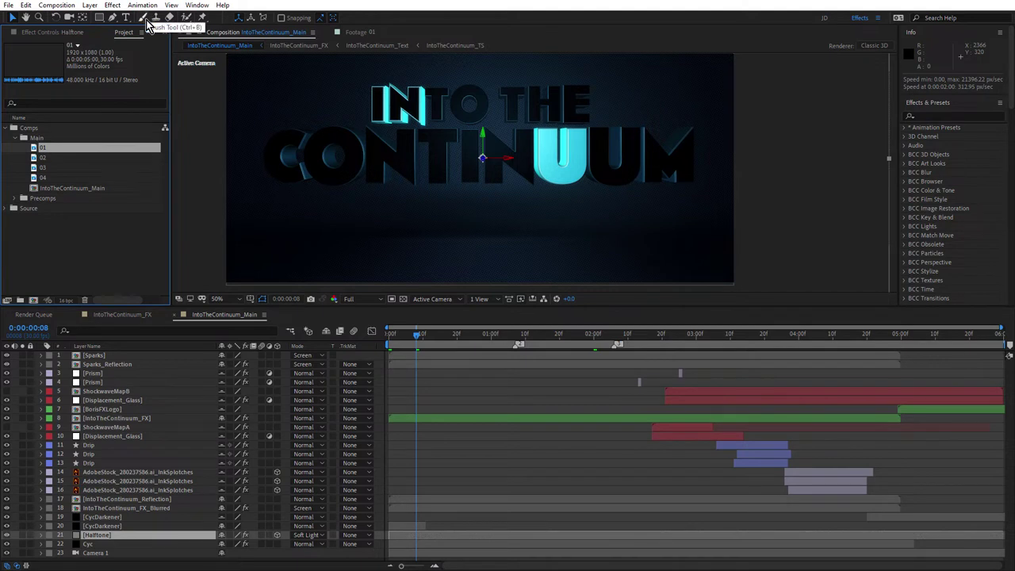
# - Play clip 02 in a maximized Footage viewer, then return to IntoTheContinuum_Main
pyautogui.doubleClick(36, 160)
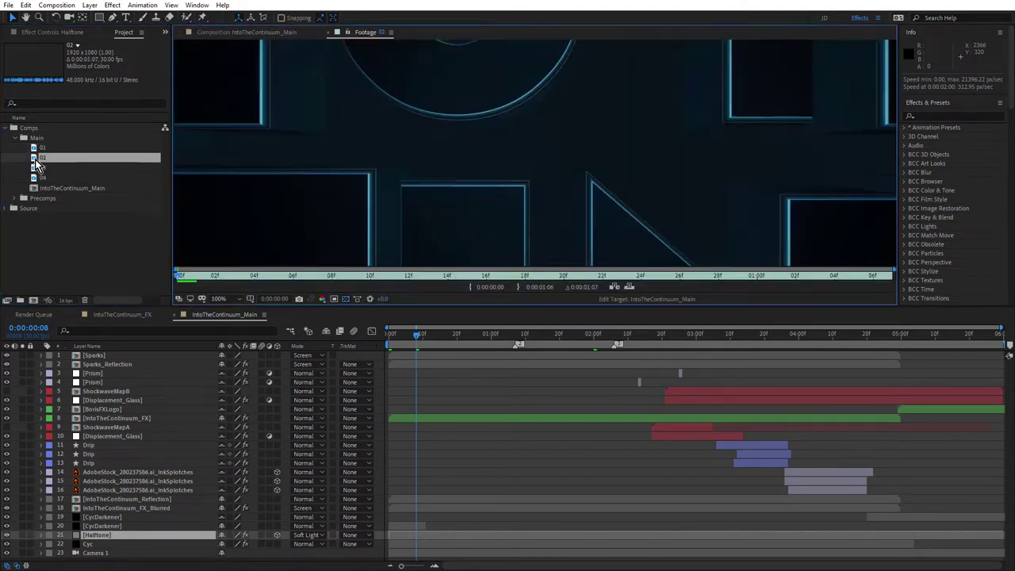
pyautogui.press('`')
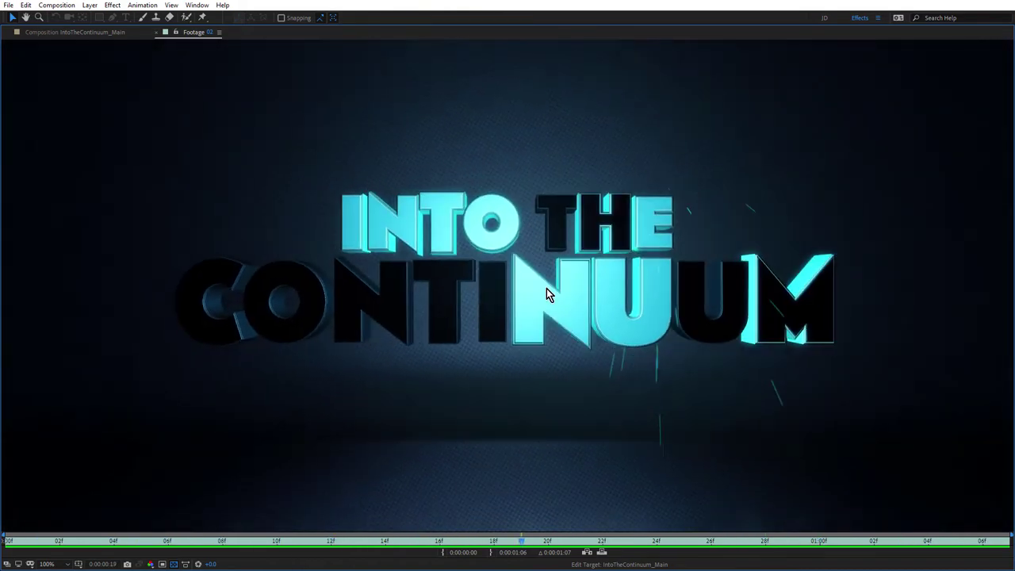
pyautogui.press('`')
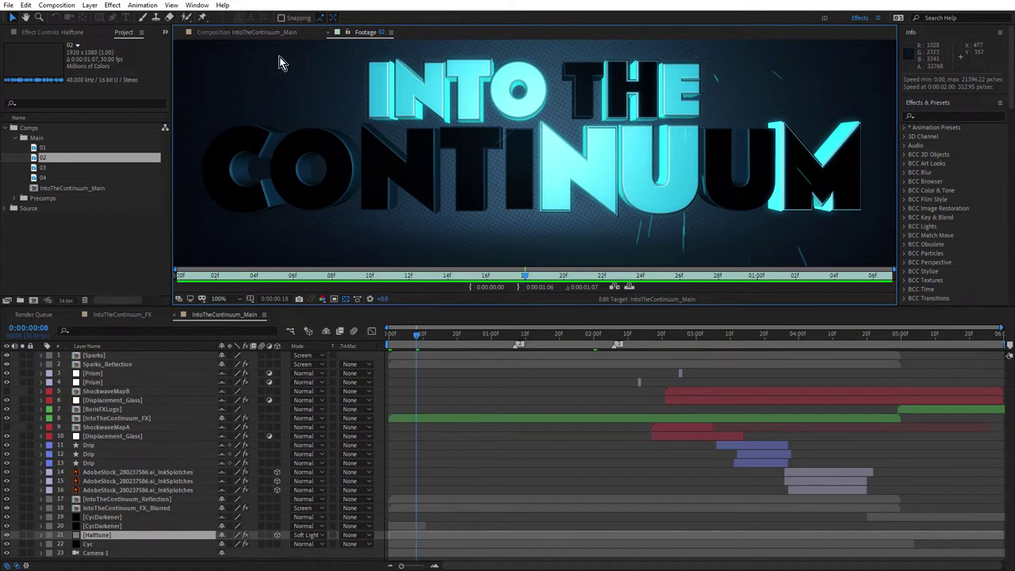
pyautogui.click(271, 32)
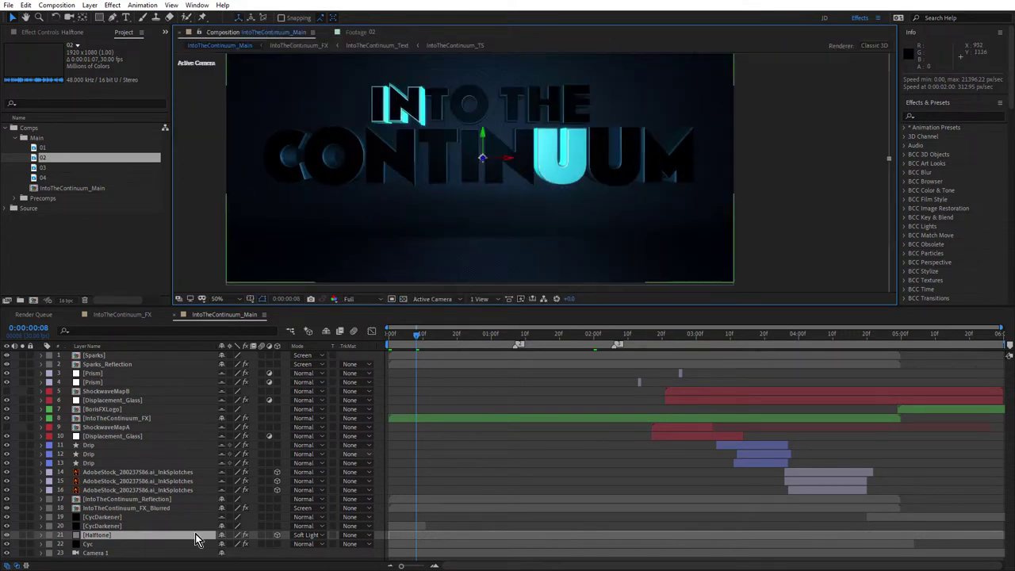
pyautogui.click(23, 545)
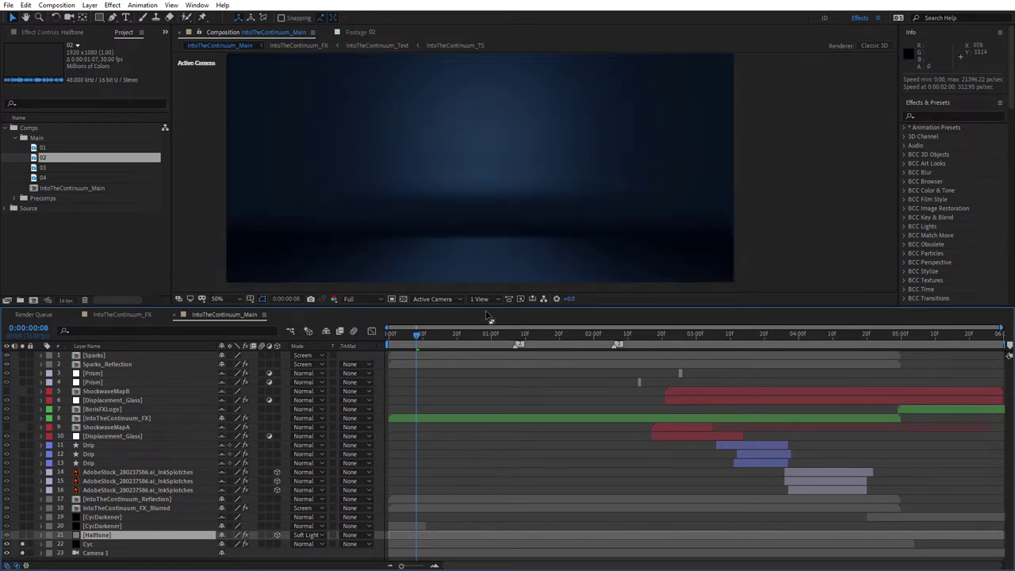
pyautogui.moveTo(487, 306); pyautogui.dragTo(498, 335)
pyautogui.scroll(-2, 143, 477)
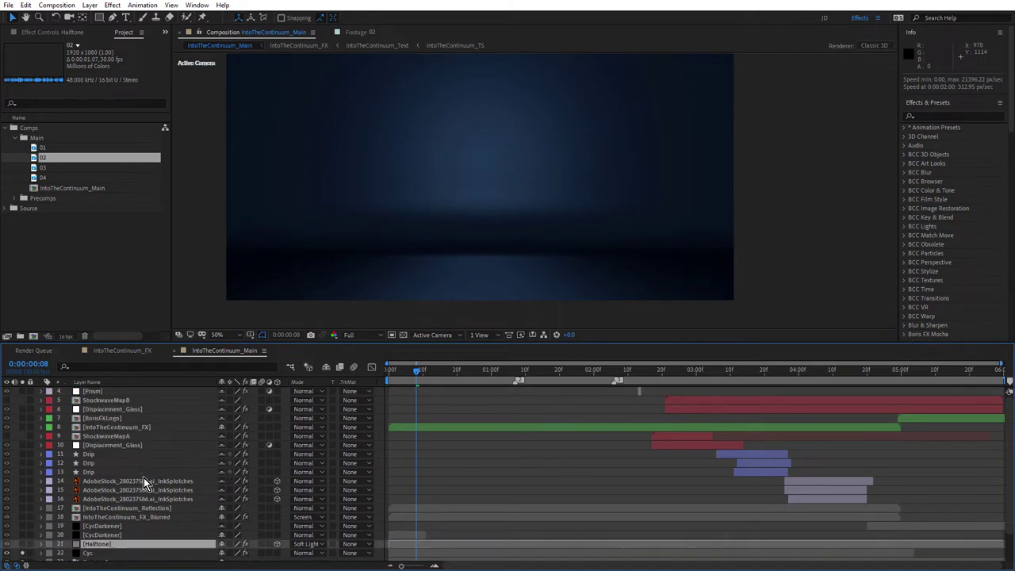
pyautogui.click(102, 547)
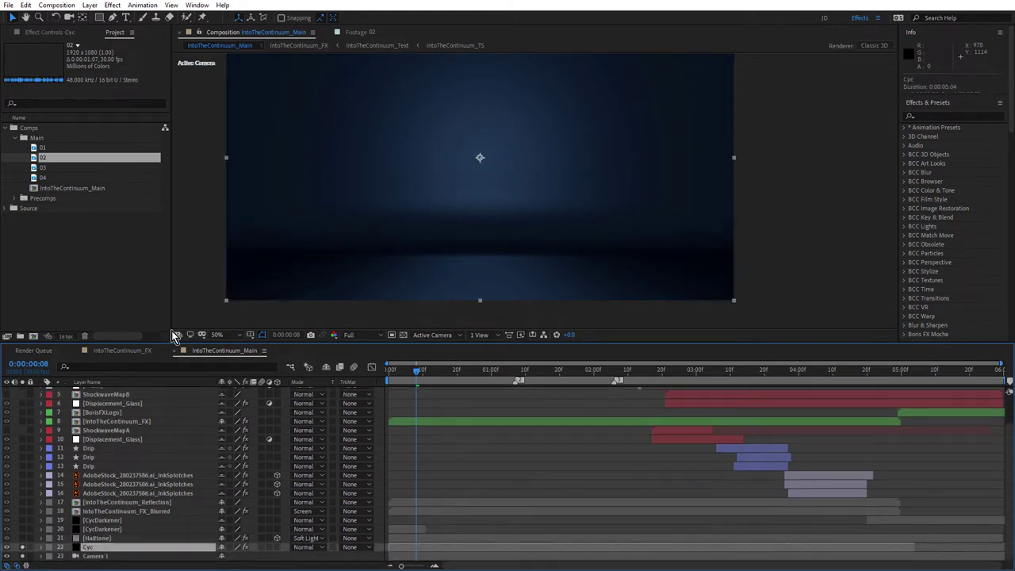
pyautogui.click(57, 32)
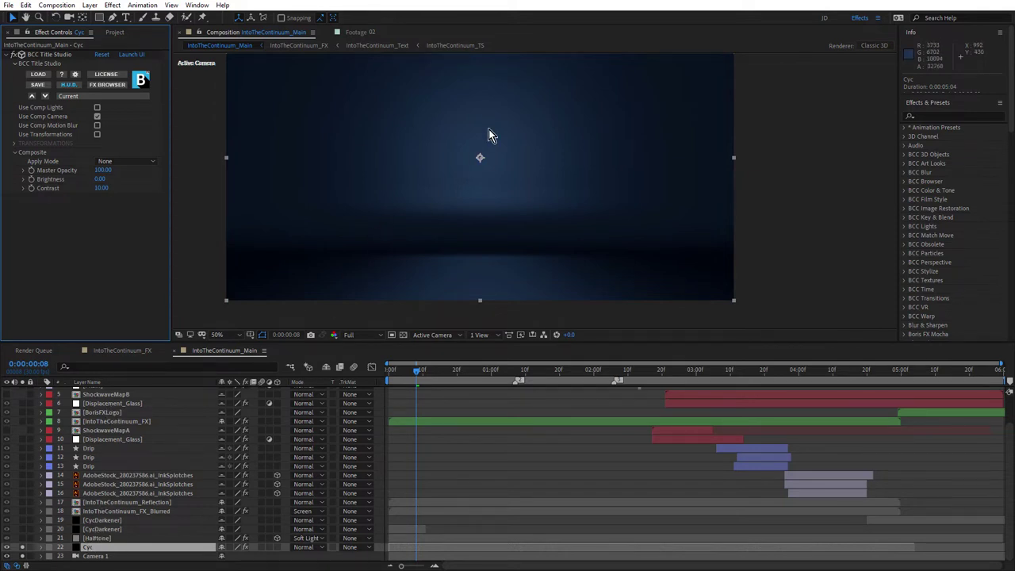
pyautogui.scroll(2, 489, 135)
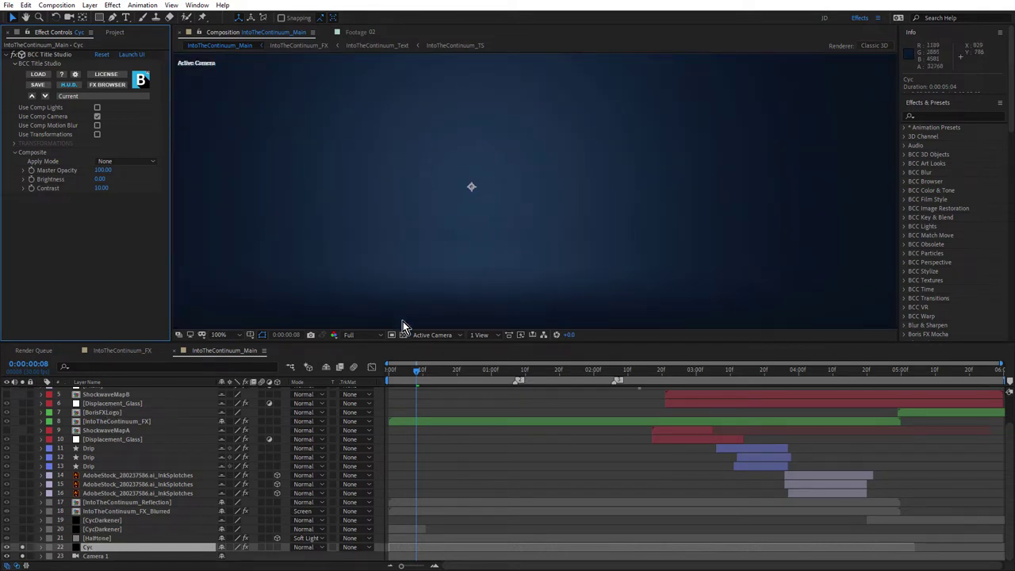
pyautogui.moveTo(402, 342); pyautogui.dragTo(402, 450)
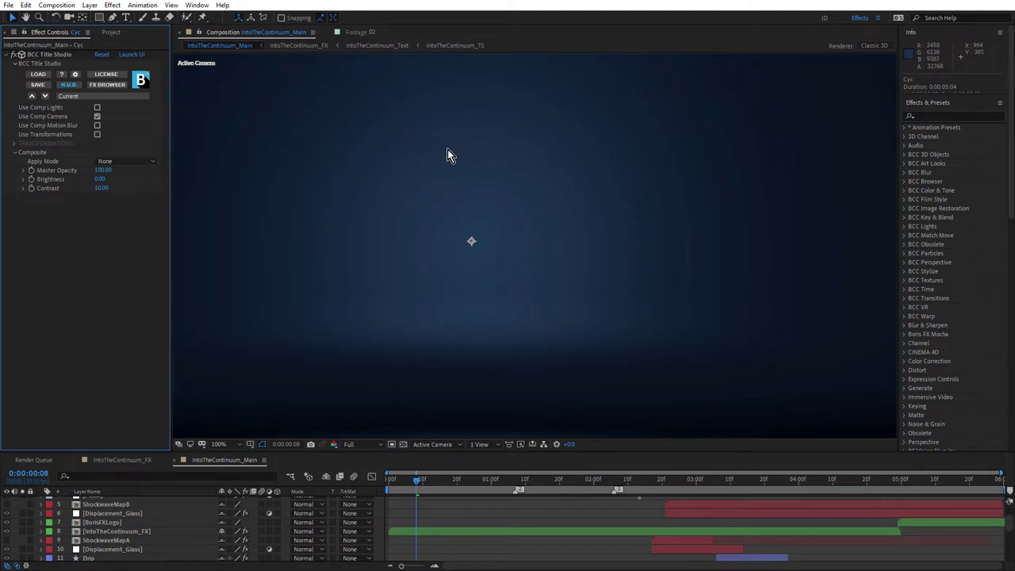
pyautogui.scroll(1, 417, 164)
pyautogui.scroll(-2, 417, 164)
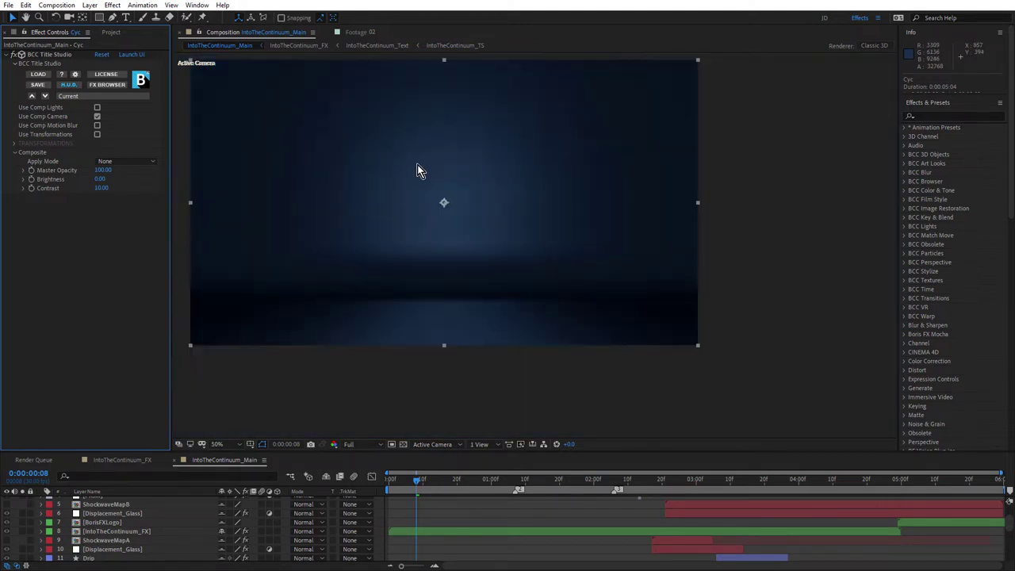
pyautogui.hotkey('shift', '/')
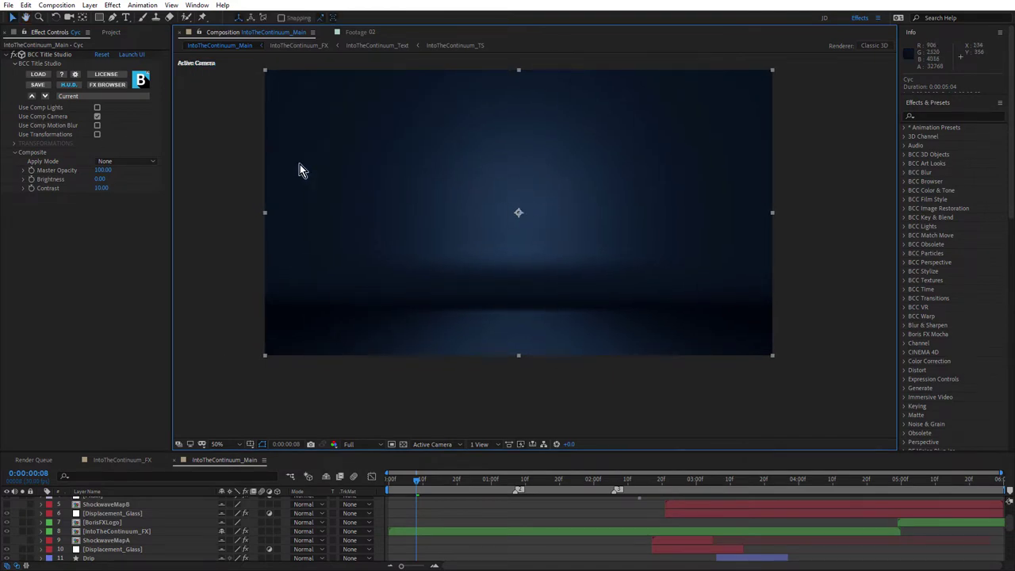
pyautogui.click(111, 32)
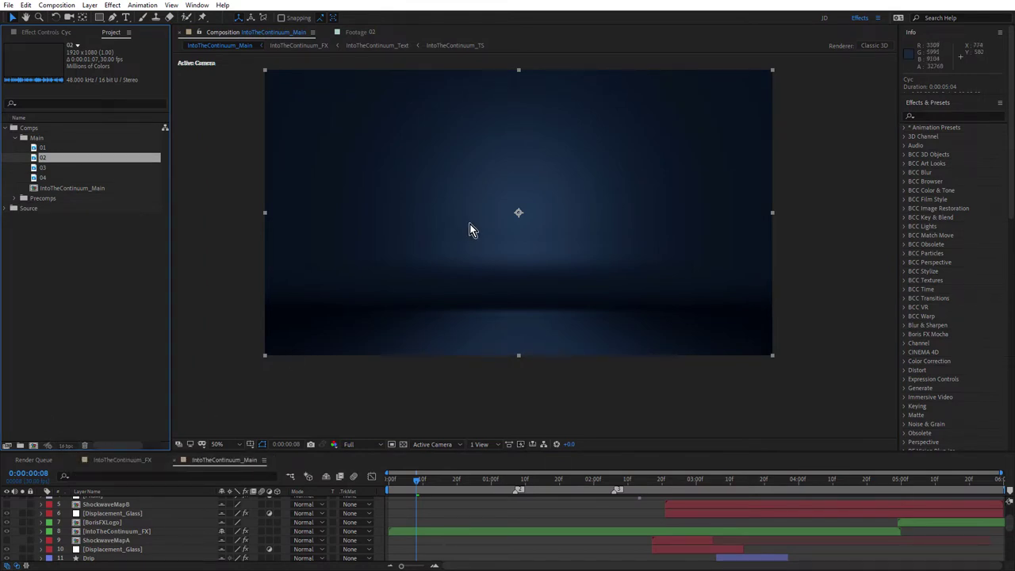
pyautogui.scroll(2, 470, 230)
pyautogui.scroll(-2, 508, 199)
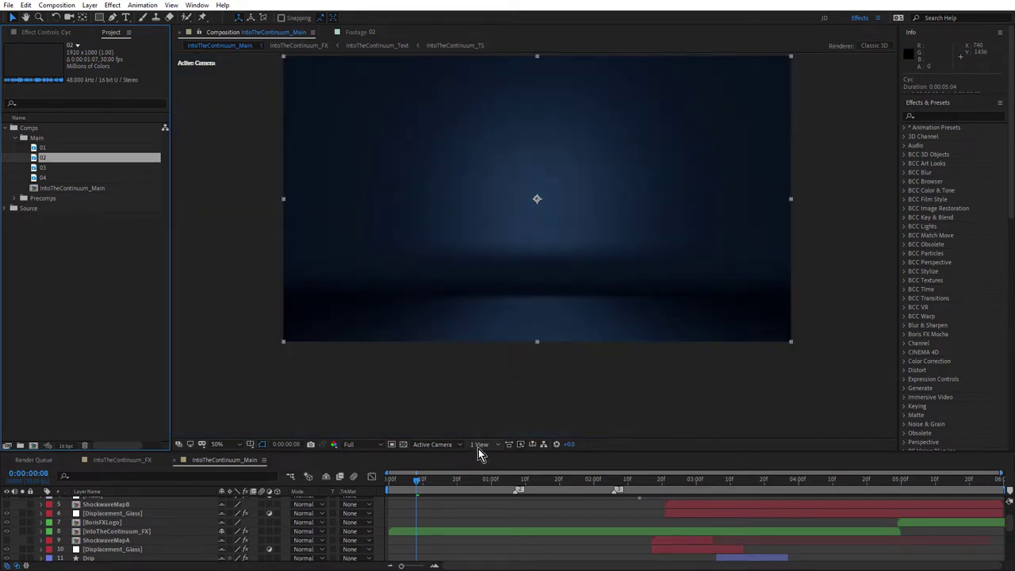
pyautogui.moveTo(478, 451); pyautogui.dragTo(479, 403)
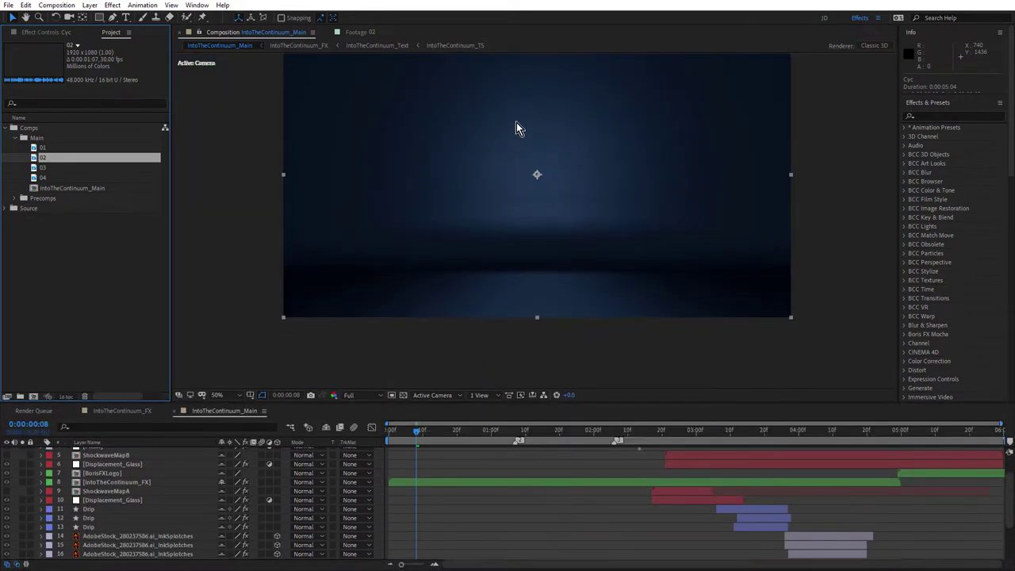
pyautogui.scroll(2, 544, 154)
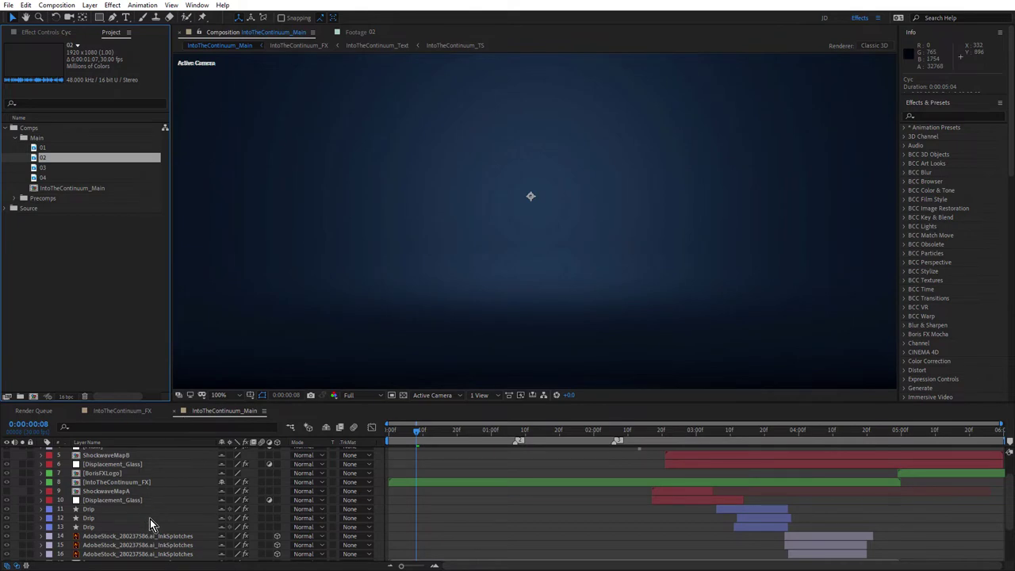
pyautogui.scroll(-3, 151, 520)
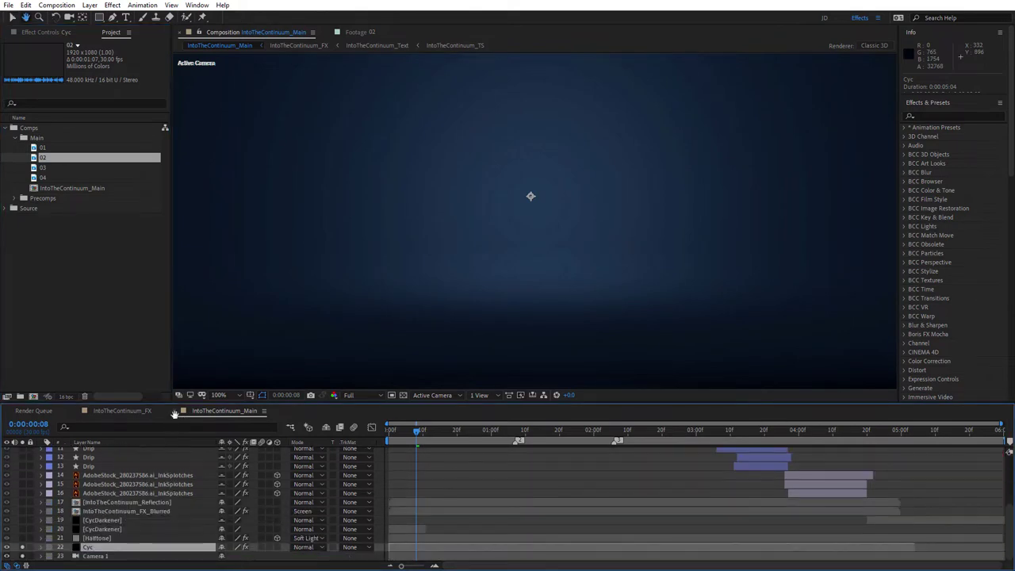
pyautogui.click(100, 539)
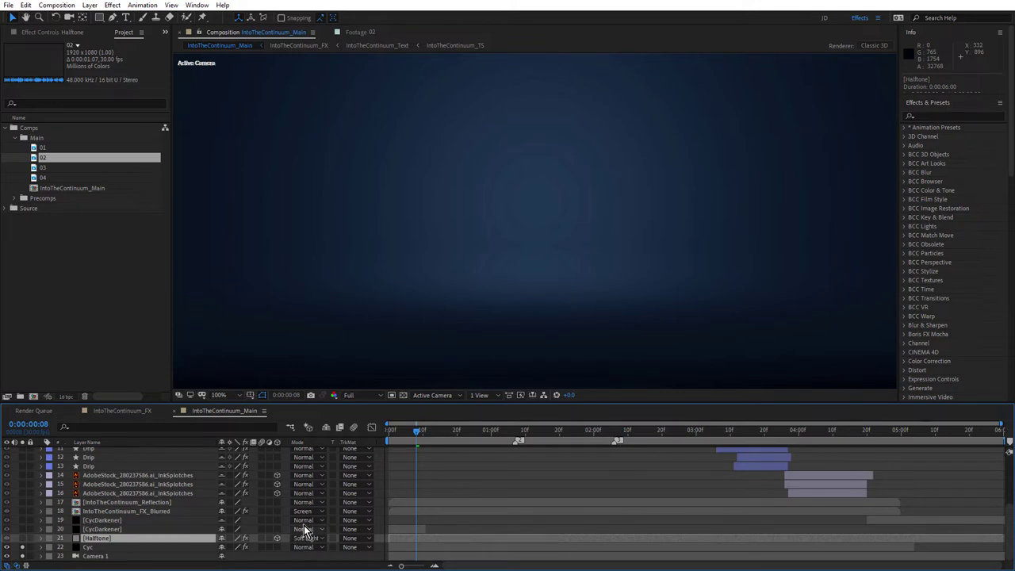
# - Turn the Halftone layer's visibility back on so its dots overlay the blue cyc
pyautogui.click(24, 540)
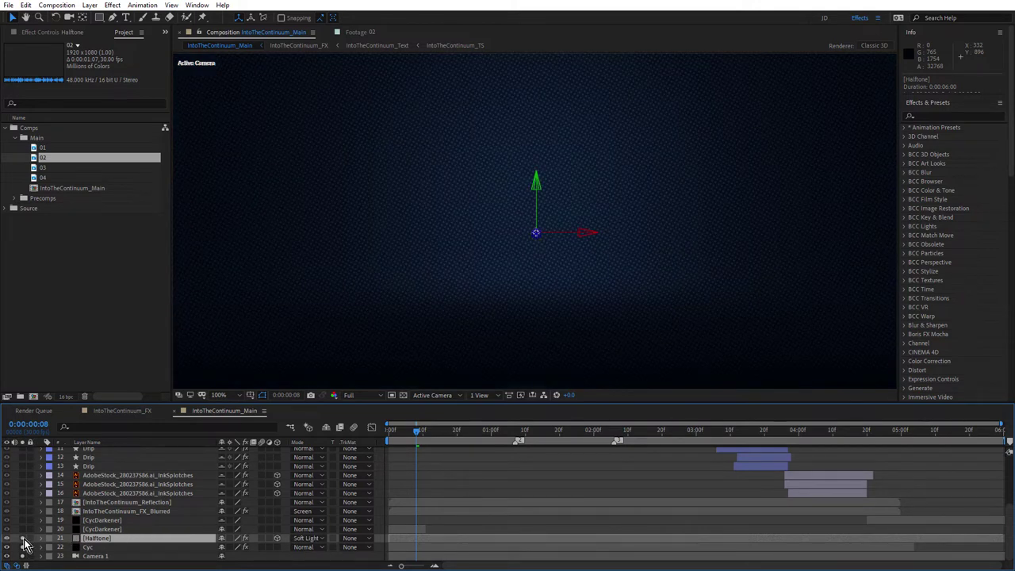
pyautogui.moveTo(531, 214); pyautogui.dragTo(529, 194)
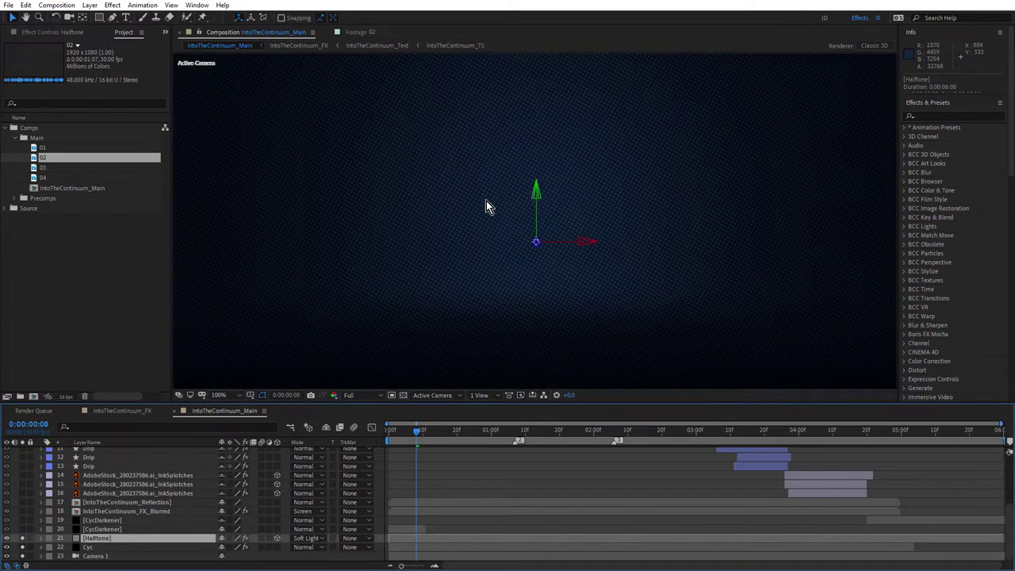
pyautogui.scroll(-2, 472, 197)
pyautogui.scroll(2, 373, 195)
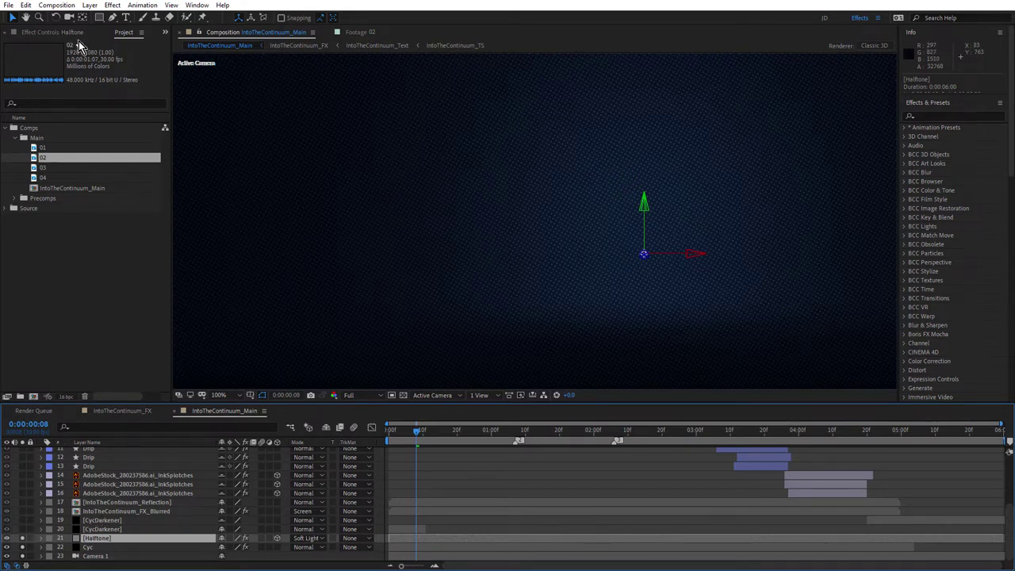
# - Review the BCC Halftone settings in Effect Controls and scrub the first frames
pyautogui.click(46, 34)
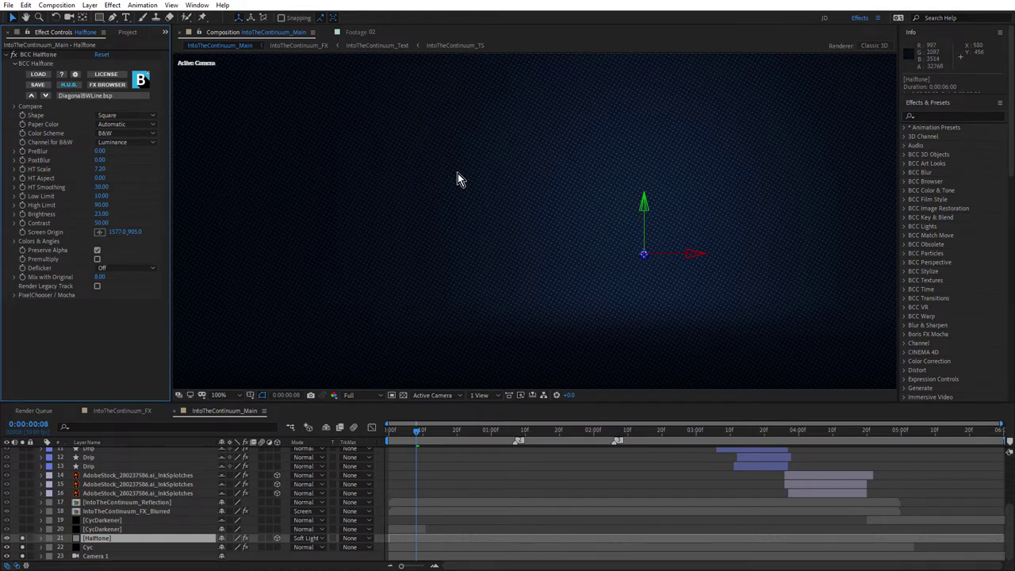
pyautogui.scroll(-2, 468, 170)
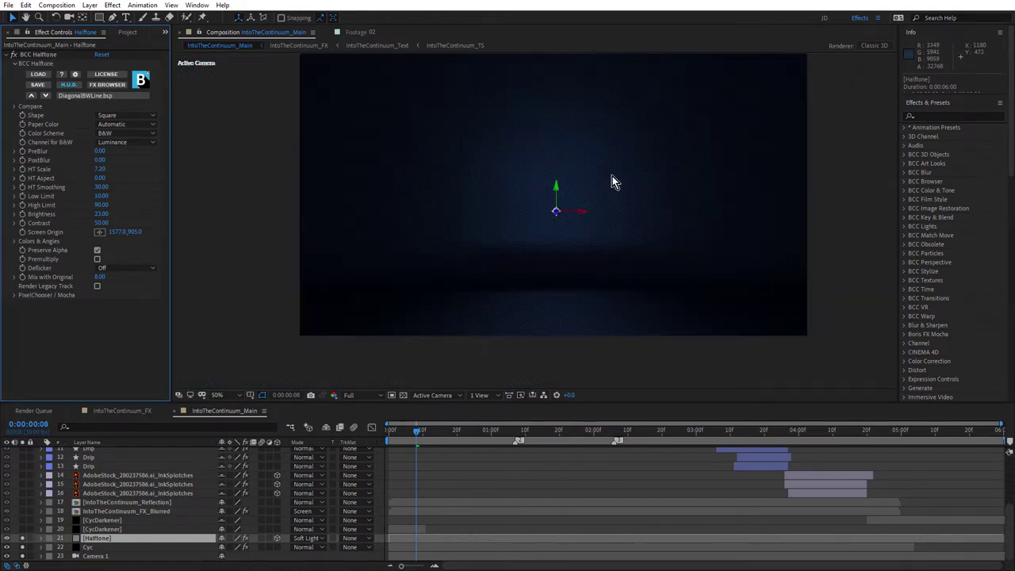
pyautogui.scroll(2, 612, 177)
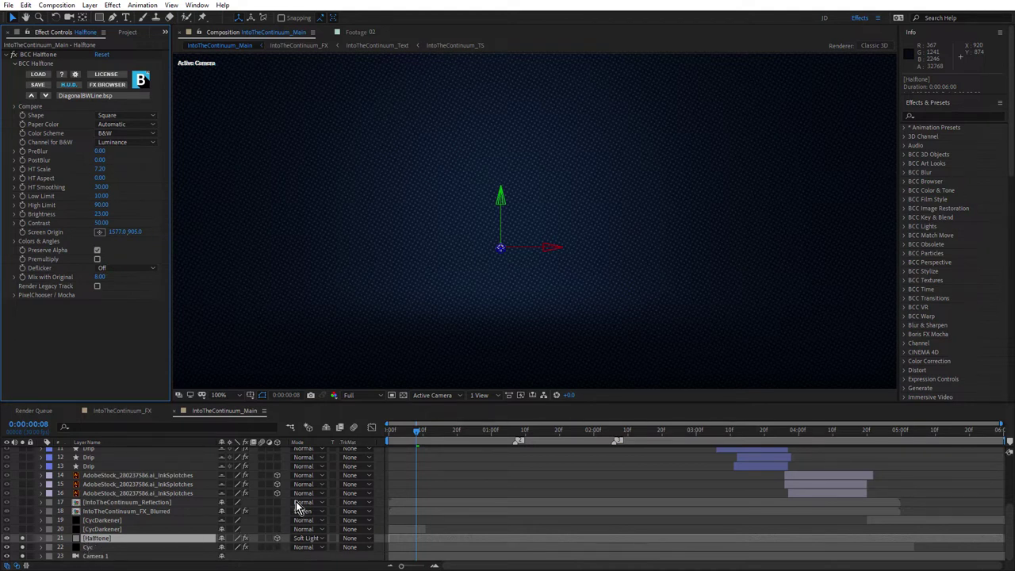
pyautogui.click(393, 436)
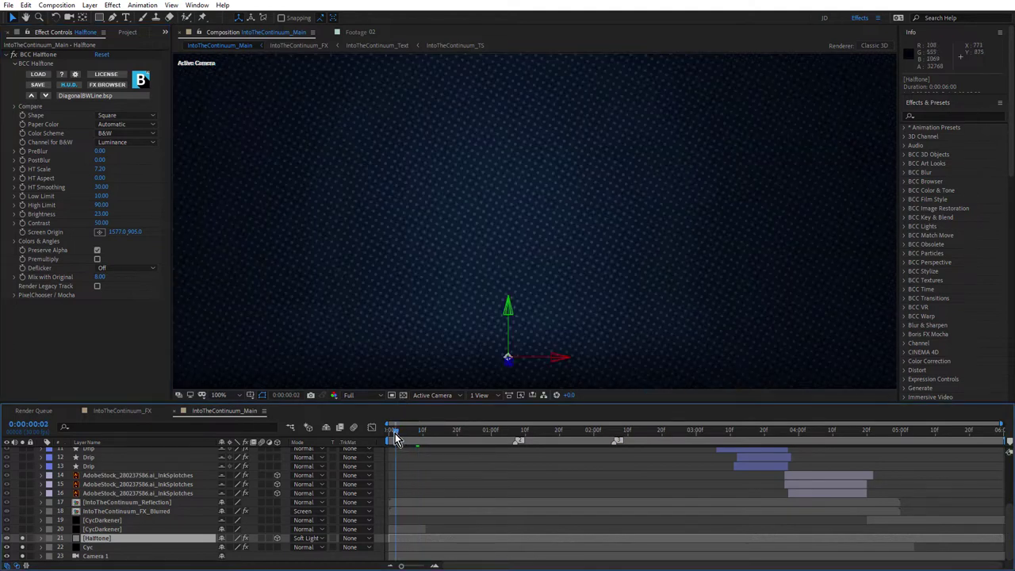
pyautogui.moveTo(394, 440); pyautogui.dragTo(396, 441)
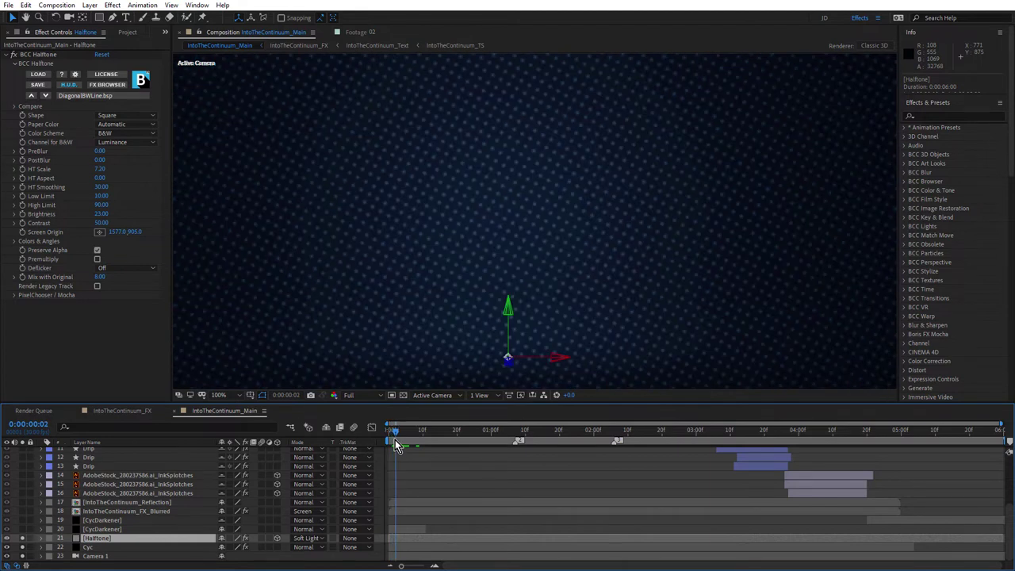
pyautogui.click(87, 557)
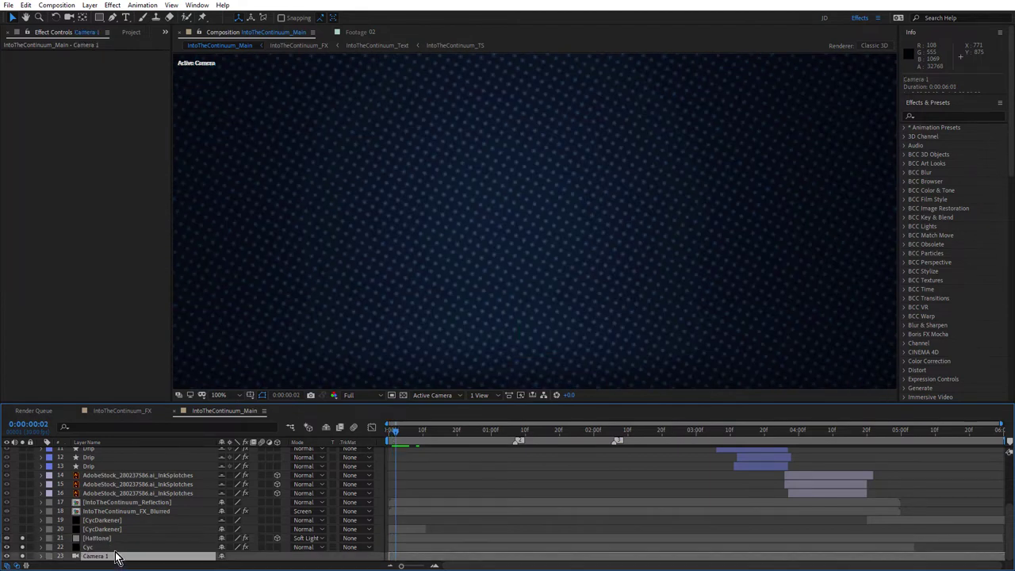
pyautogui.press('v')
pyautogui.press('e')
pyautogui.press('e')
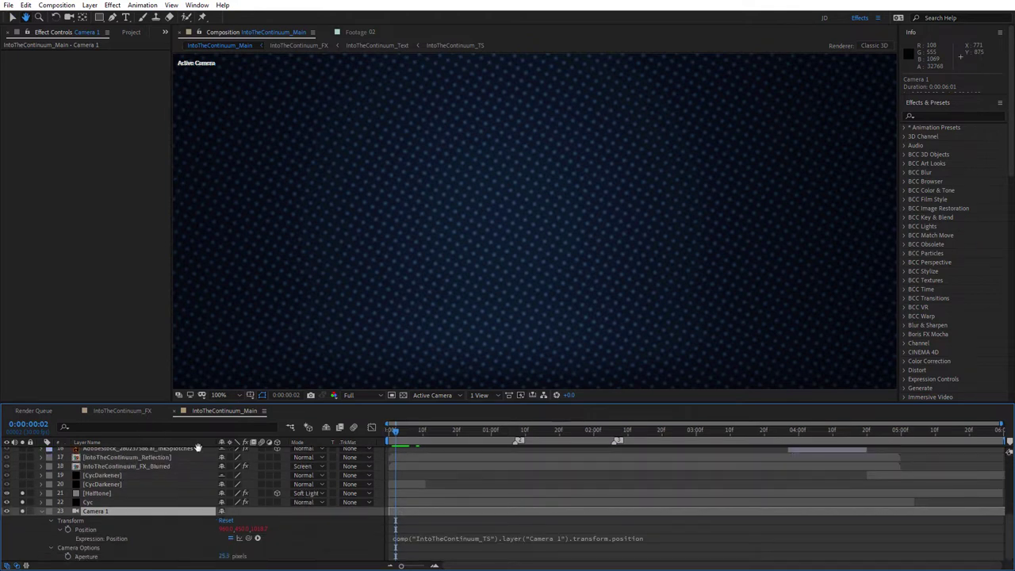
pyautogui.press('v')
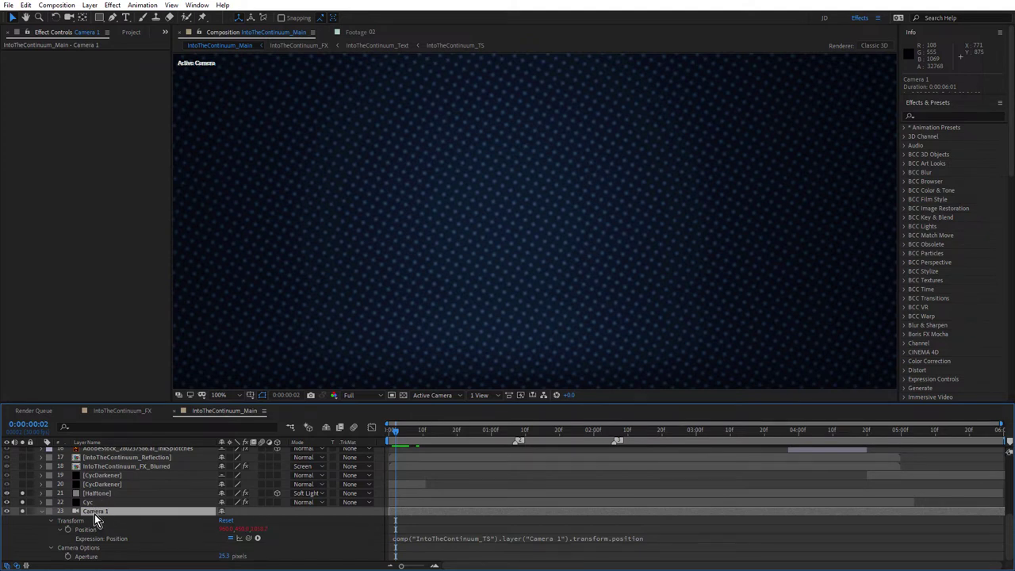
pyautogui.click(43, 514)
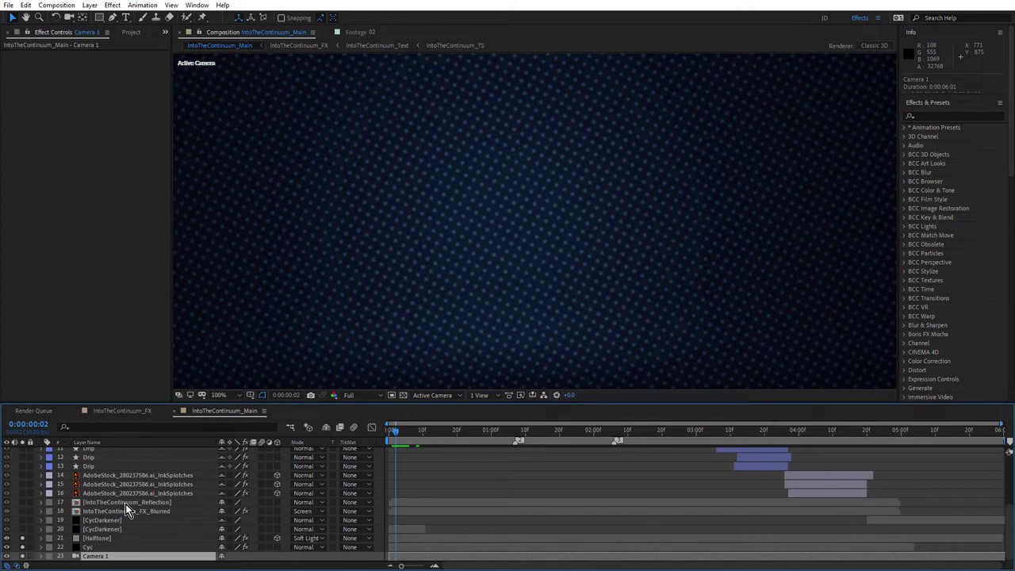
# - Scrub the opening frames back to frame 2 and load CycDarkener's settings in Effect Controls
pyautogui.click(90, 548)
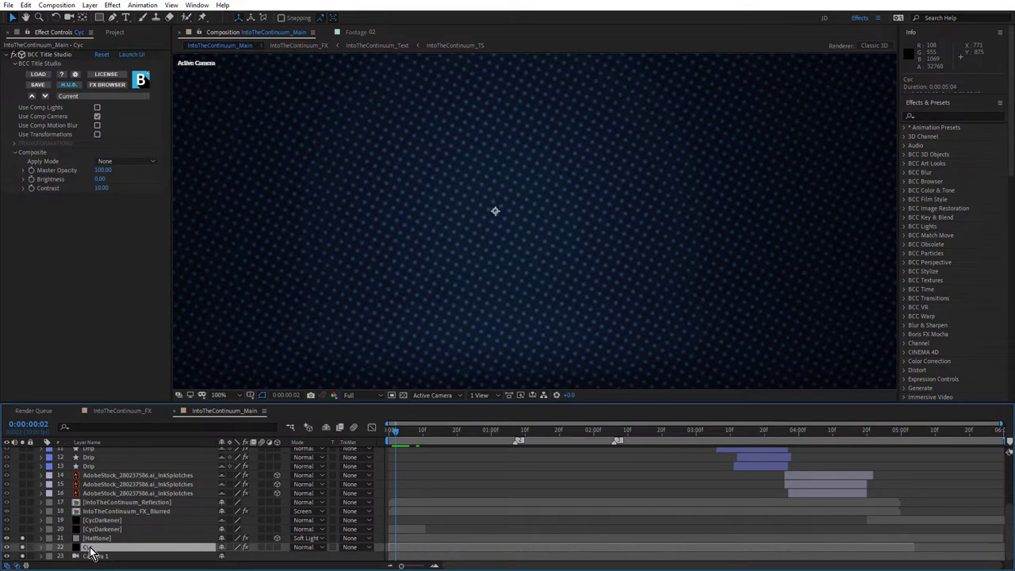
pyautogui.click(93, 540)
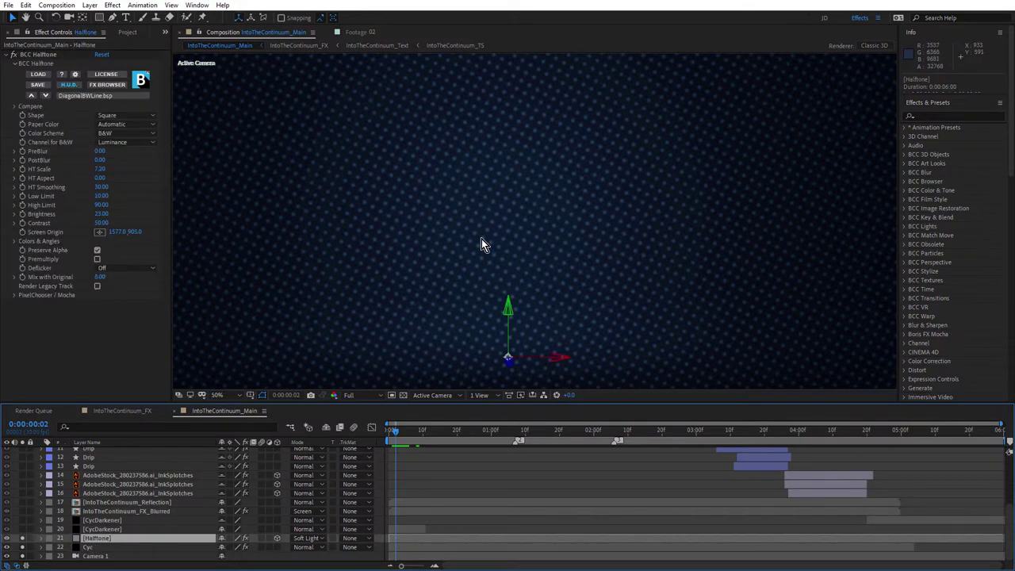
pyautogui.scroll(-2, 481, 239)
pyautogui.moveTo(403, 432)
pyautogui.mouseDown()
pyautogui.moveTo(392, 434)
pyautogui.moveTo(424, 432)
pyautogui.moveTo(385, 448)
pyautogui.moveTo(403, 443)
pyautogui.mouseUp()
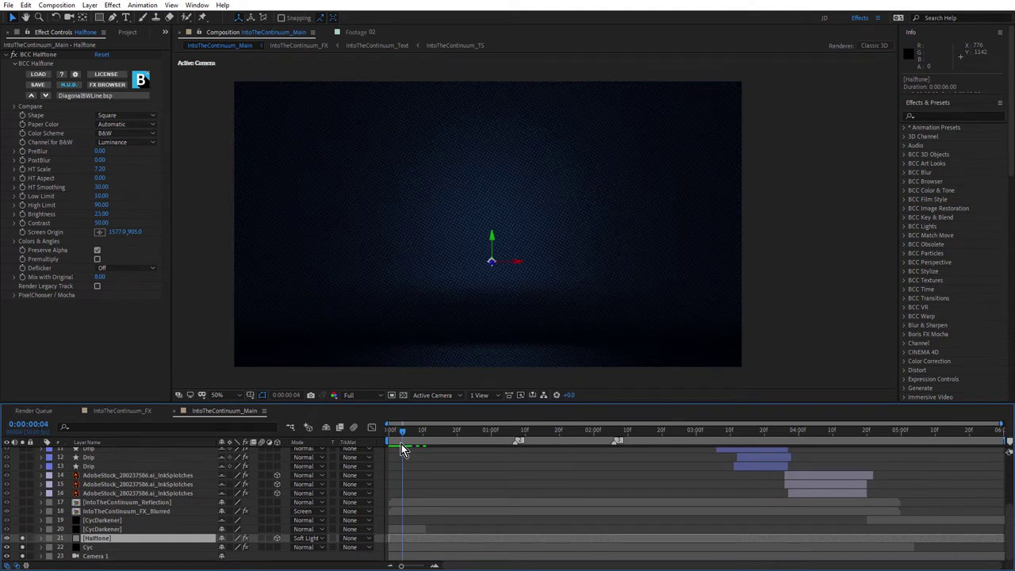
pyautogui.moveTo(401, 431); pyautogui.dragTo(396, 434)
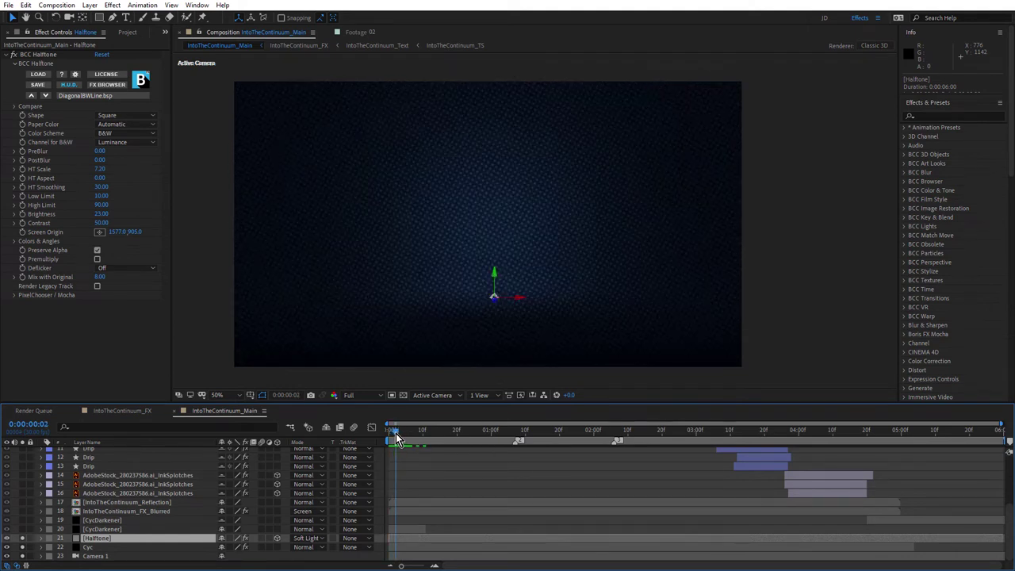
pyautogui.click(104, 529)
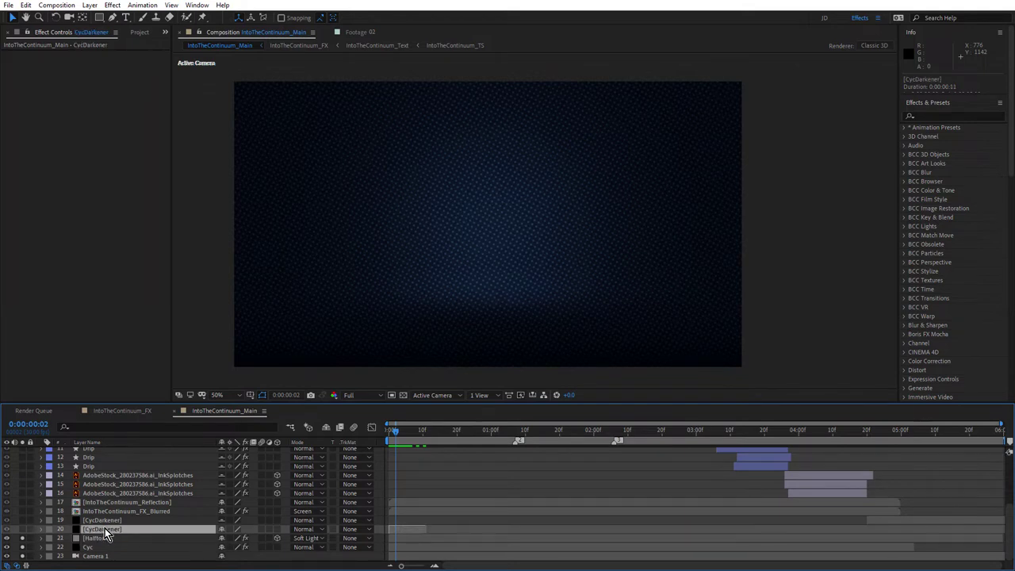
# - Solo the CycDarkener layer and scrub through the opening frames to frame 4
pyautogui.click(23, 530)
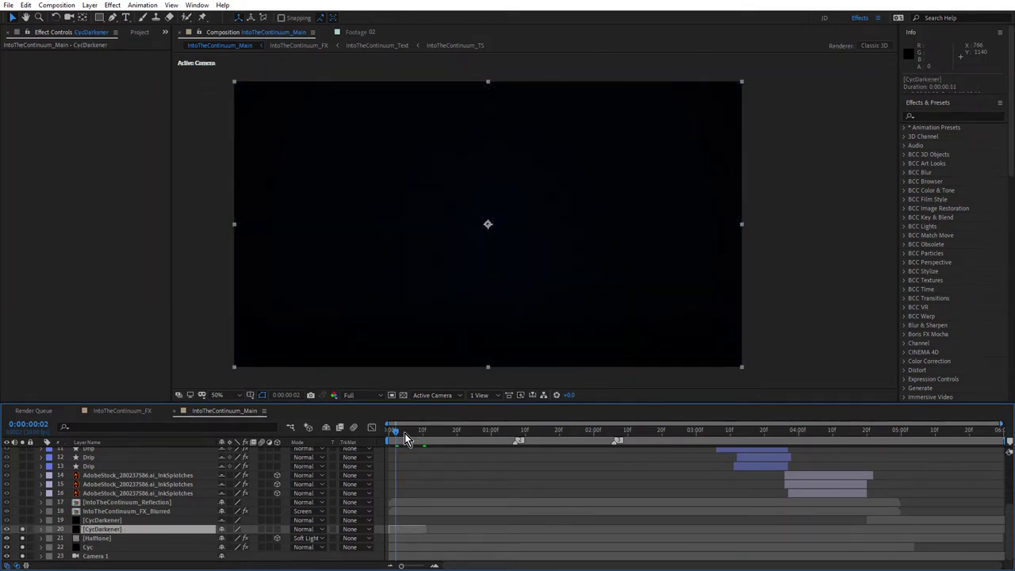
pyautogui.moveTo(396, 433)
pyautogui.mouseDown()
pyautogui.moveTo(387, 434)
pyautogui.moveTo(403, 429)
pyautogui.moveTo(391, 436)
pyautogui.mouseUp()
pyautogui.moveTo(408, 433); pyautogui.dragTo(404, 435)
pyautogui.click(23, 537)
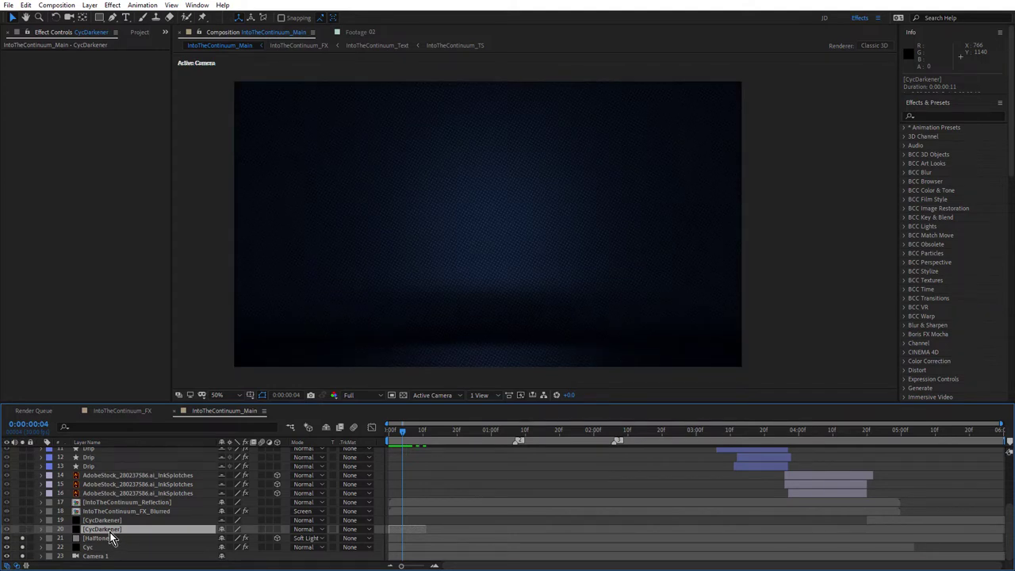
pyautogui.click(23, 536)
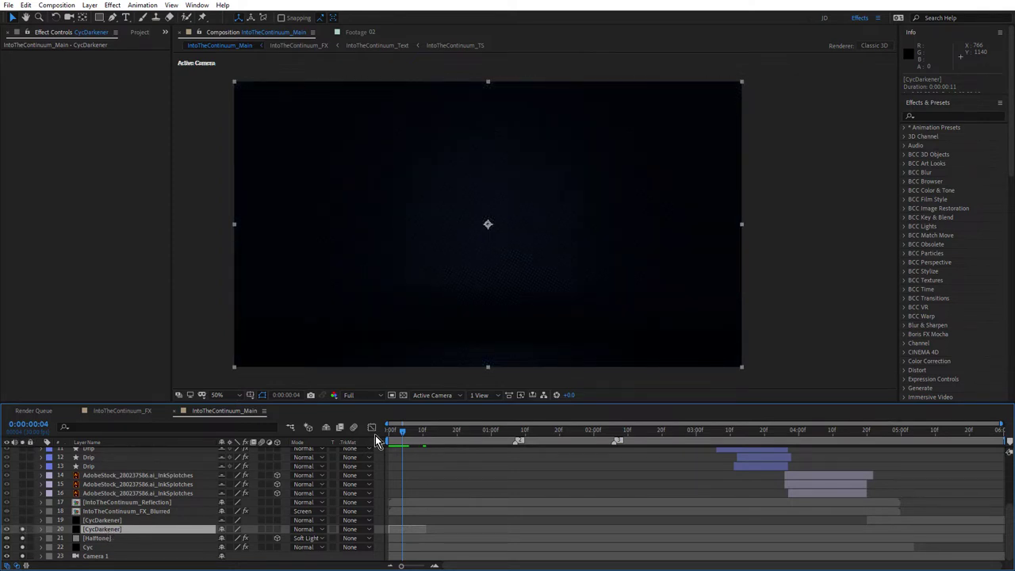
# - Show CycDarkener's two Opacity keyframes and return to the first frame
pyautogui.press('t')
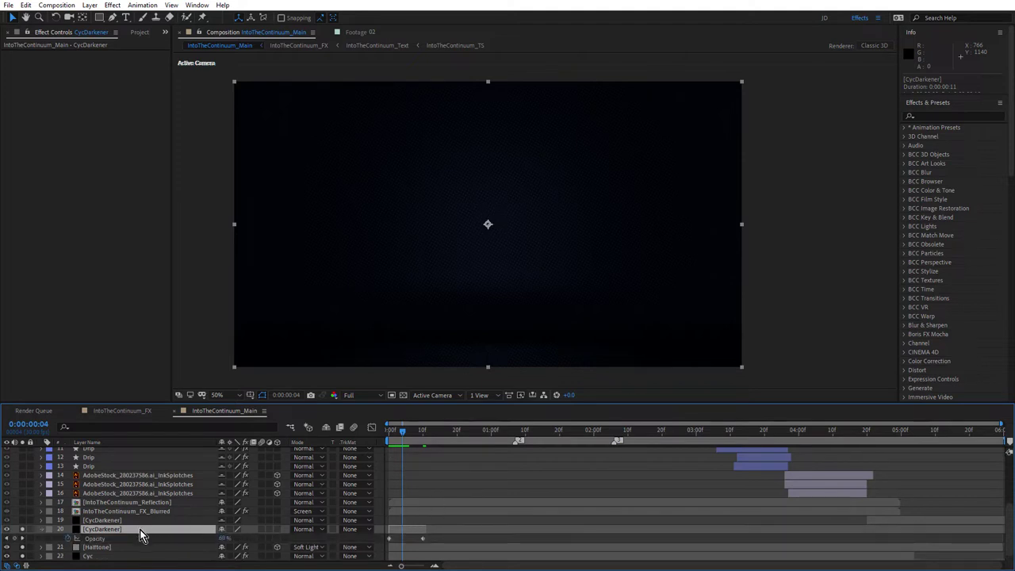
pyautogui.moveTo(392, 432)
pyautogui.mouseDown()
pyautogui.moveTo(384, 436)
pyautogui.moveTo(406, 434)
pyautogui.moveTo(389, 437)
pyautogui.mouseUp()
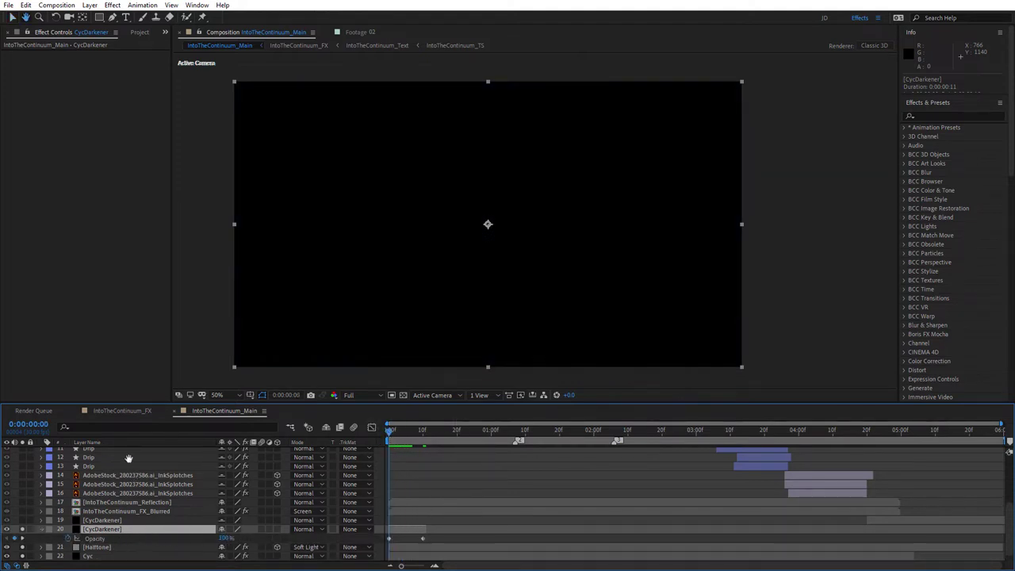
pyautogui.scroll(5, 127, 508)
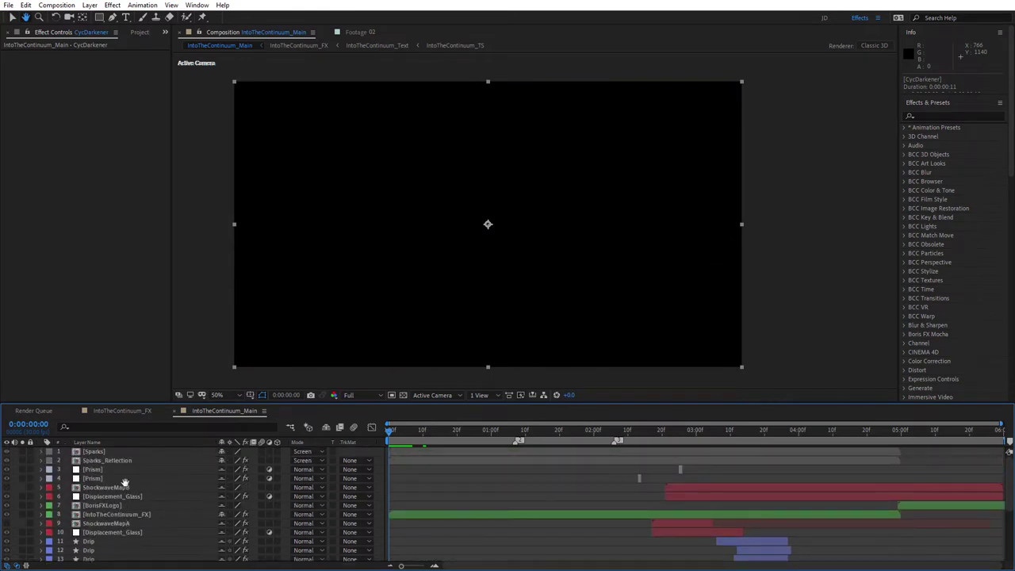
pyautogui.scroll(-1, 127, 472)
pyautogui.scroll(-1, 128, 468)
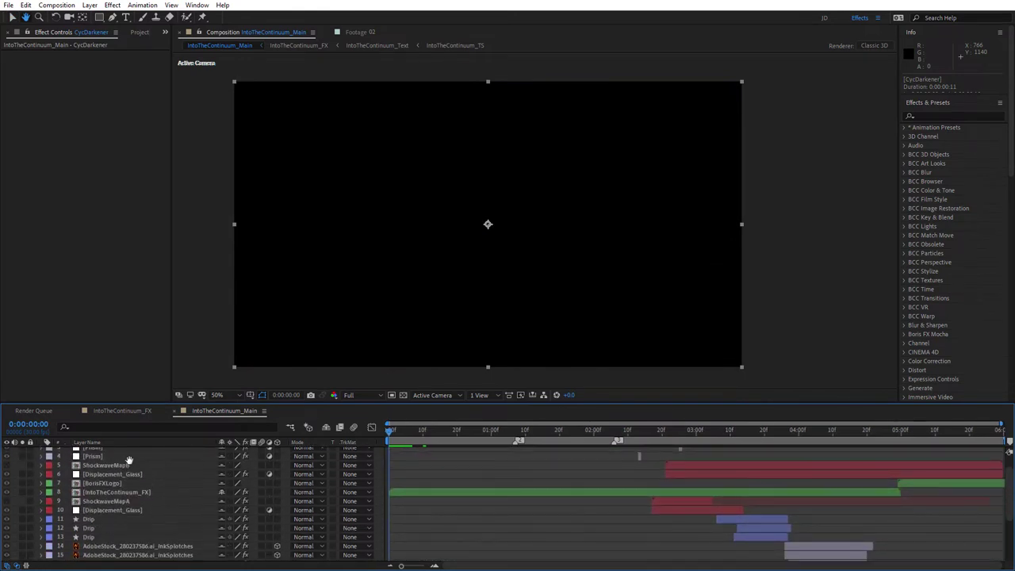
# - Solo the IntoTheContinuum_FX title and toggle CycDarkener's solo to compare the dimming
pyautogui.click(24, 493)
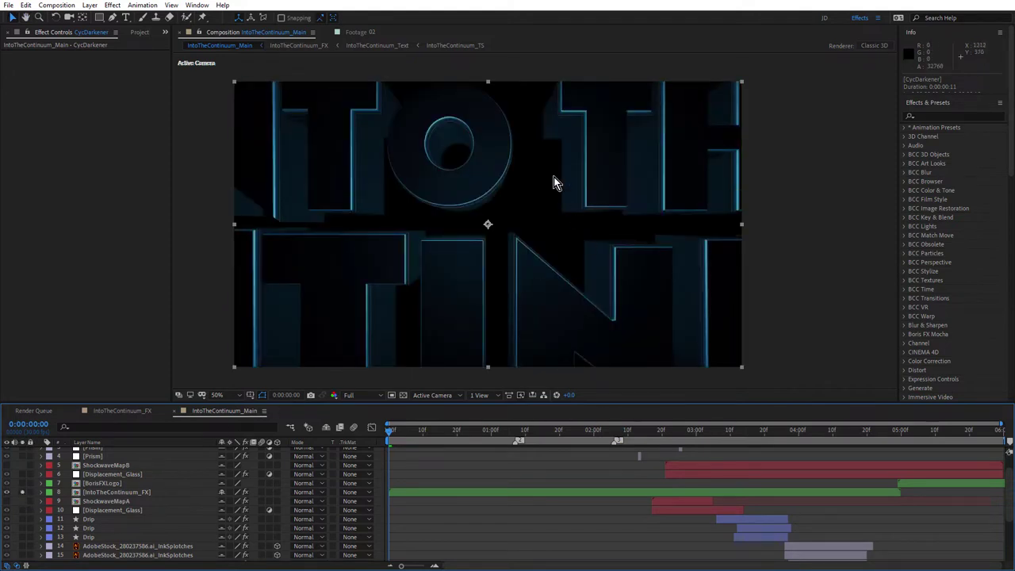
pyautogui.press('t')
pyautogui.scroll(-4, 127, 492)
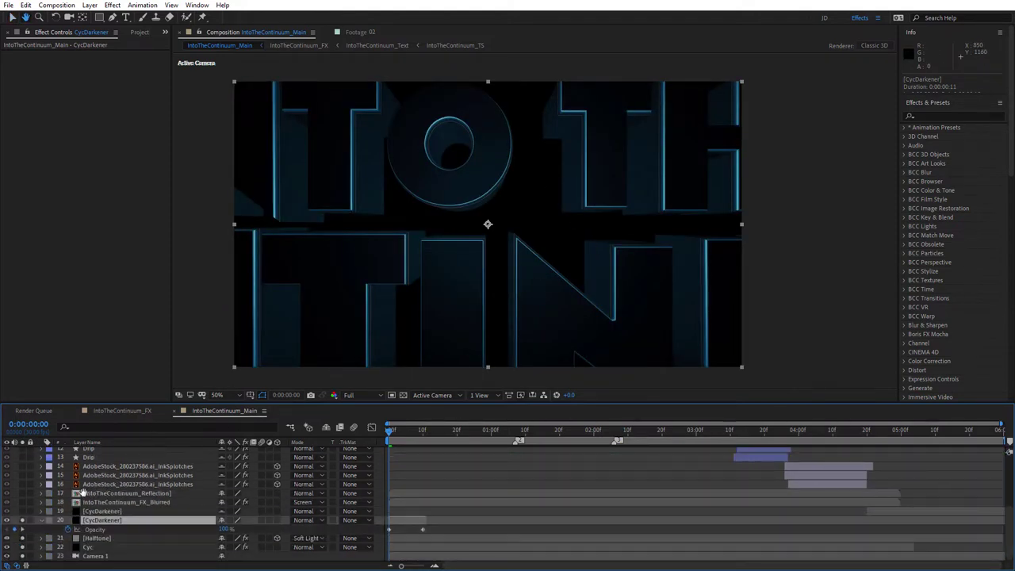
pyautogui.click(23, 521)
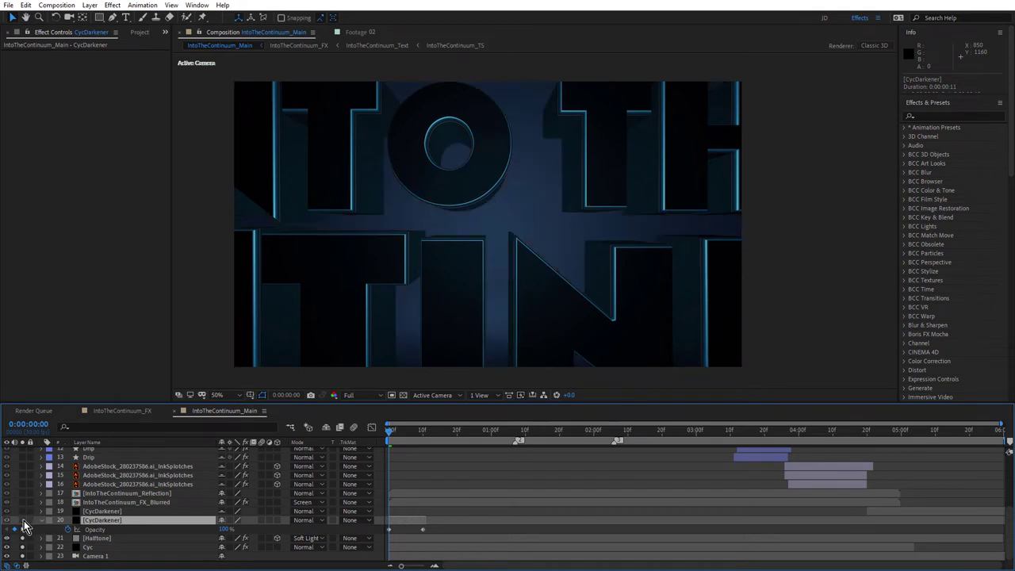
pyautogui.click(23, 522)
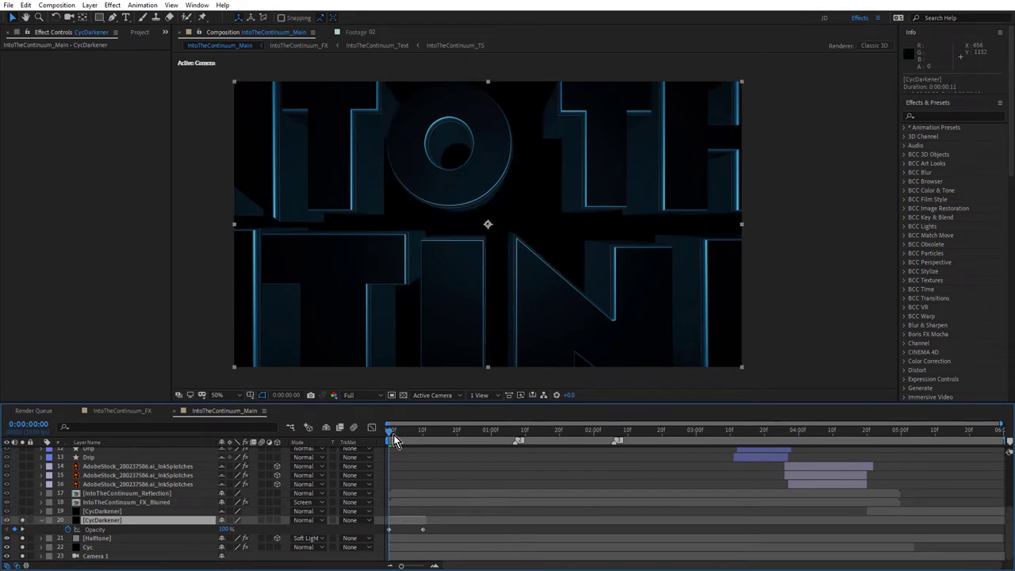
pyautogui.moveTo(394, 431); pyautogui.dragTo(403, 431)
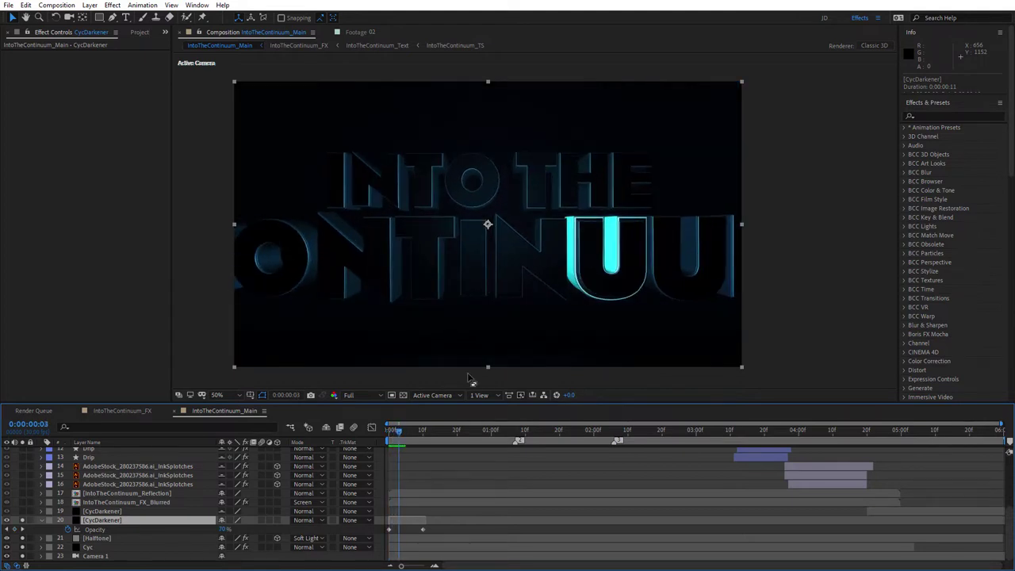
pyautogui.scroll(2, 611, 226)
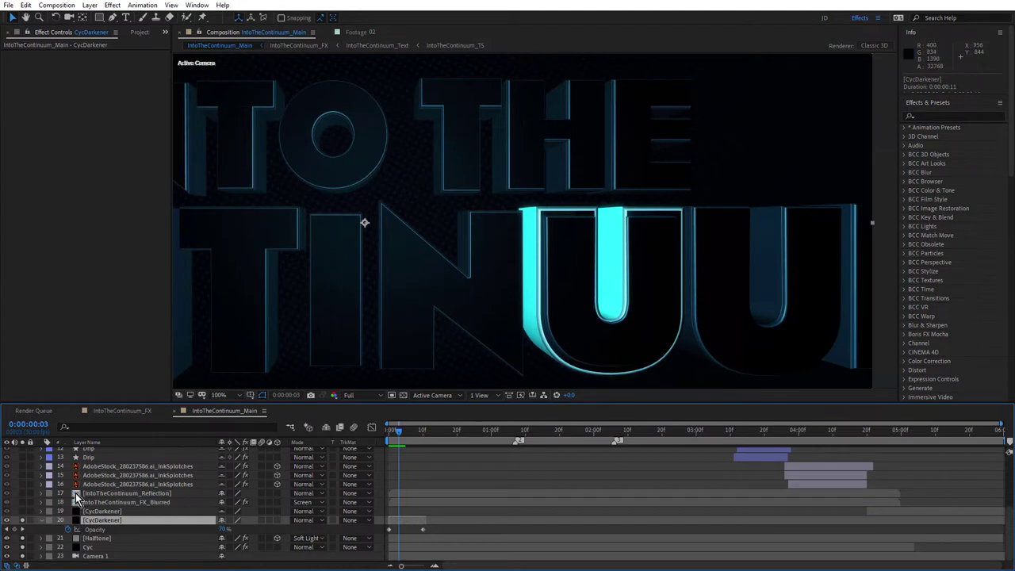
# - Recheck the title with and without CycDarkener dimming, then load FX_Blurred's Curves settings
pyautogui.click(25, 524)
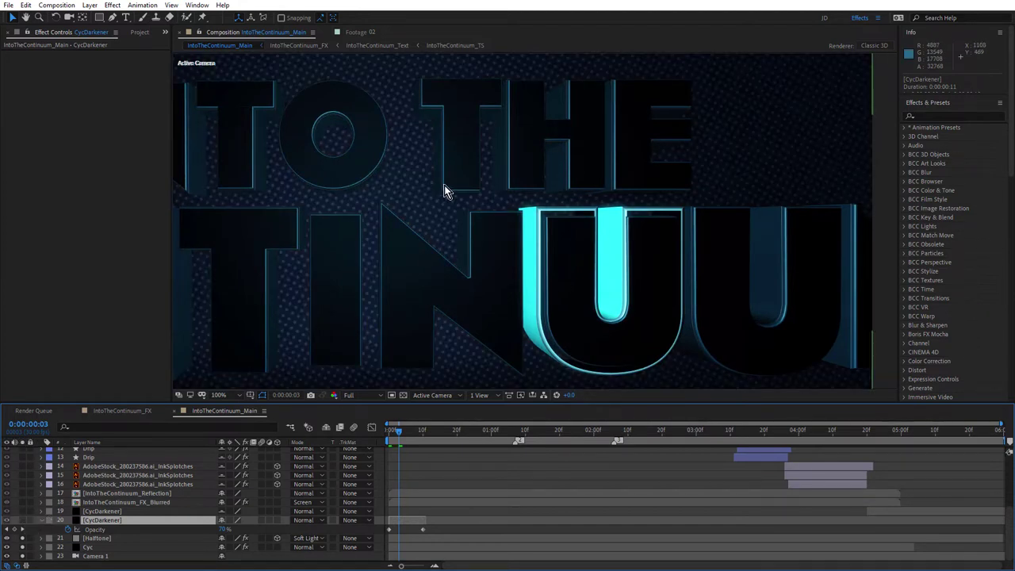
pyautogui.scroll(-2, 471, 172)
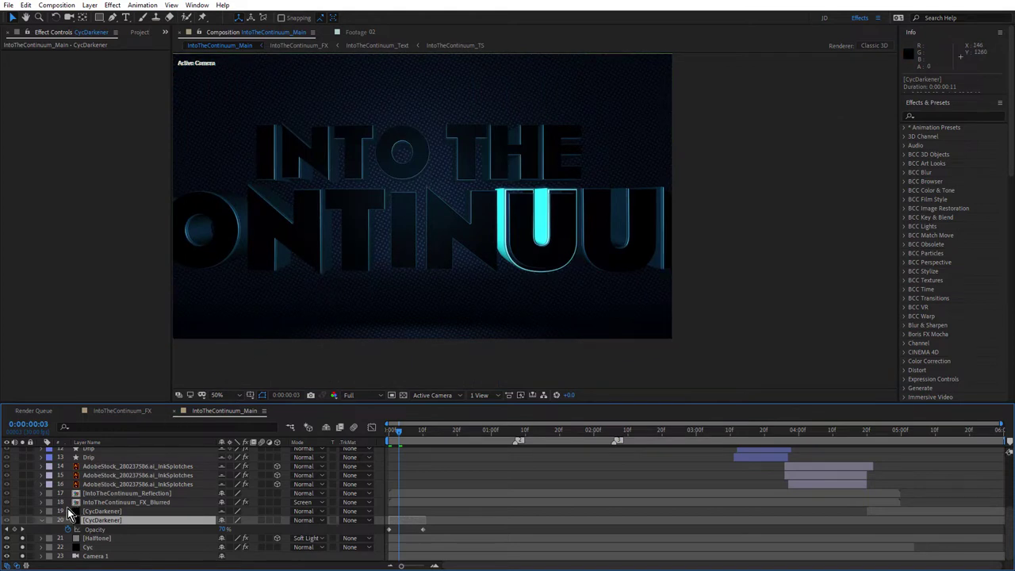
pyautogui.click(24, 525)
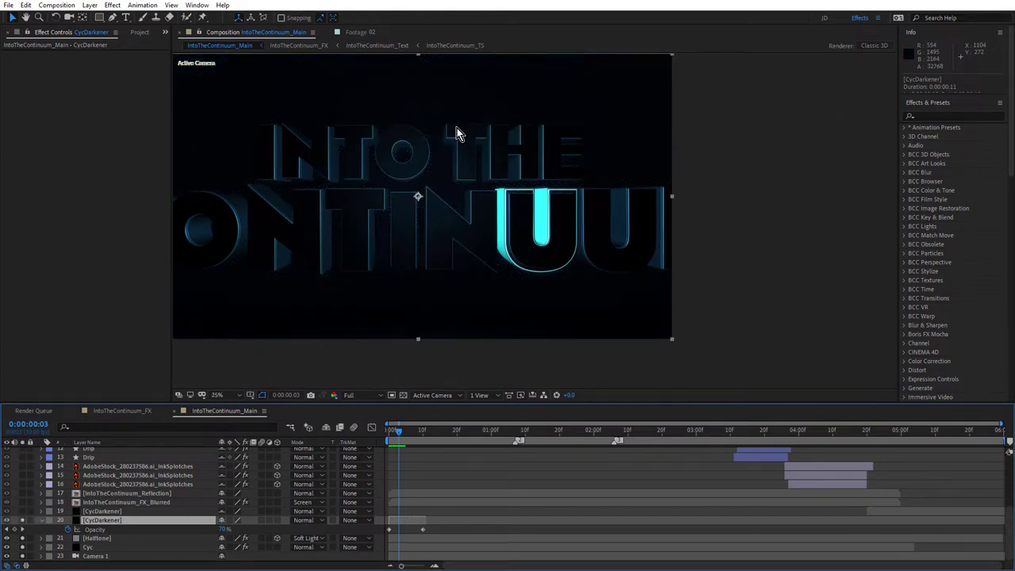
pyautogui.scroll(-1, 457, 131)
pyautogui.scroll(1, 455, 140)
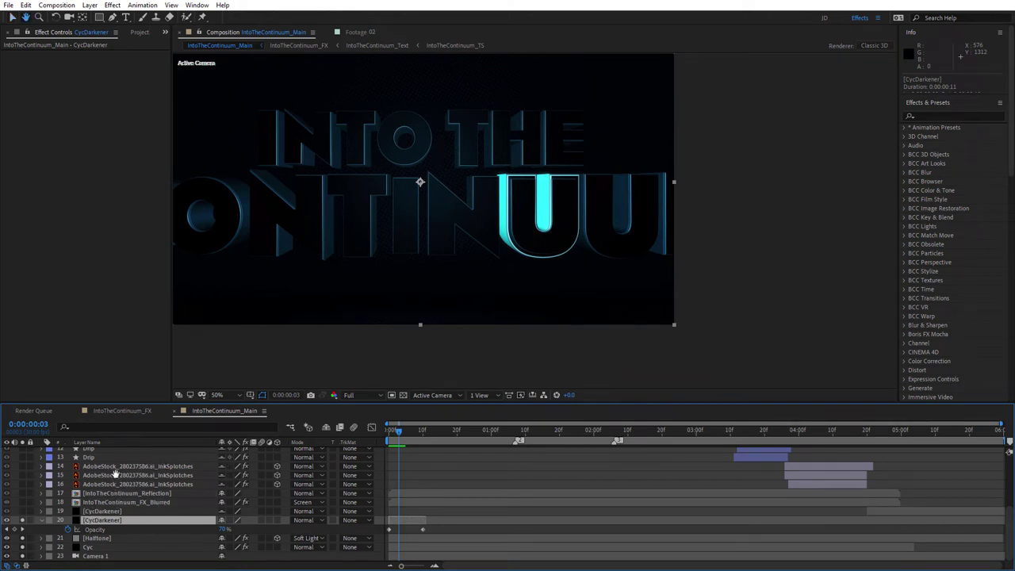
pyautogui.scroll(1, 115, 471)
pyautogui.scroll(-1, 115, 476)
pyautogui.press('v')
pyautogui.click(120, 504)
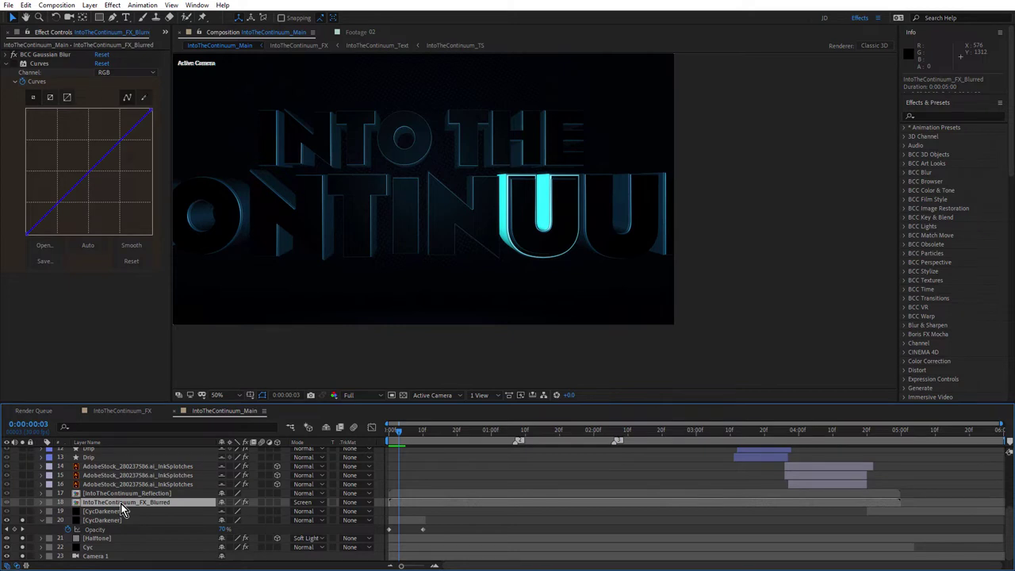
# - Toggle the blurred title layer's solo to compare, then unsolo the IntoTheContinuum_FX title
pyautogui.click(24, 506)
pyautogui.click(24, 505)
pyautogui.click(23, 505)
pyautogui.click(24, 505)
pyautogui.click(24, 505)
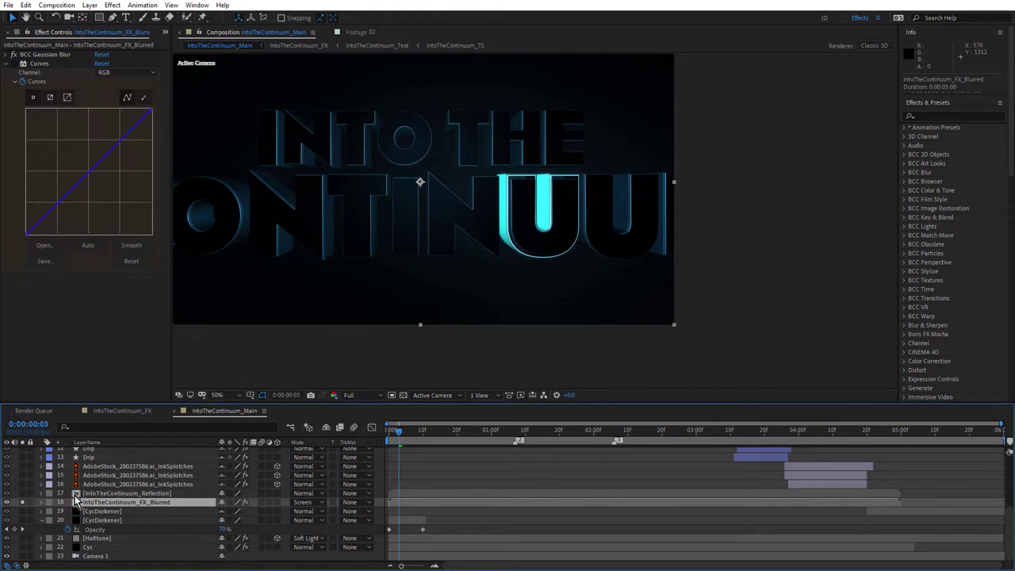
pyautogui.scroll(5, 23, 476)
pyautogui.click(19, 493)
pyautogui.click(23, 493)
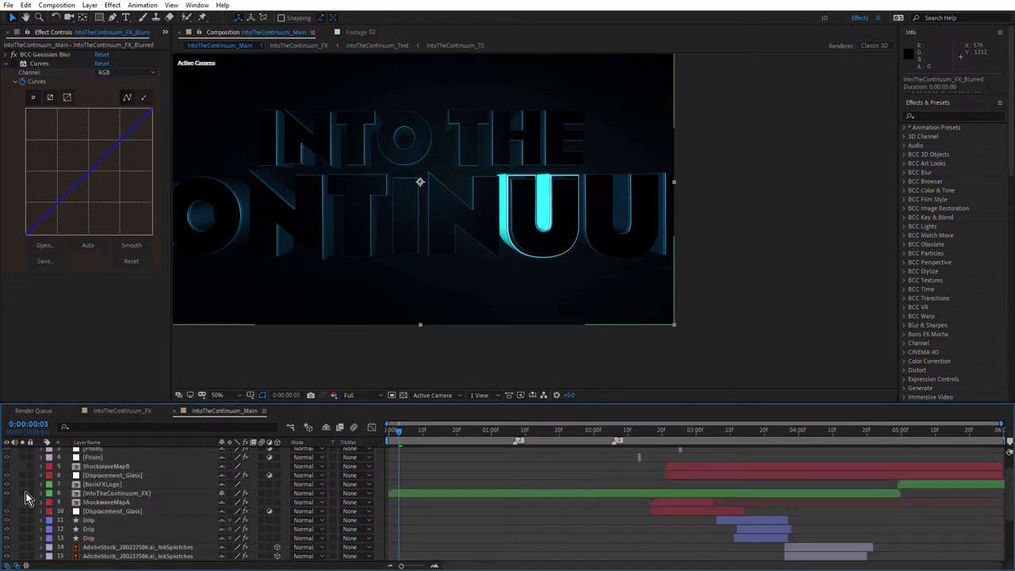
pyautogui.scroll(-5, 142, 463)
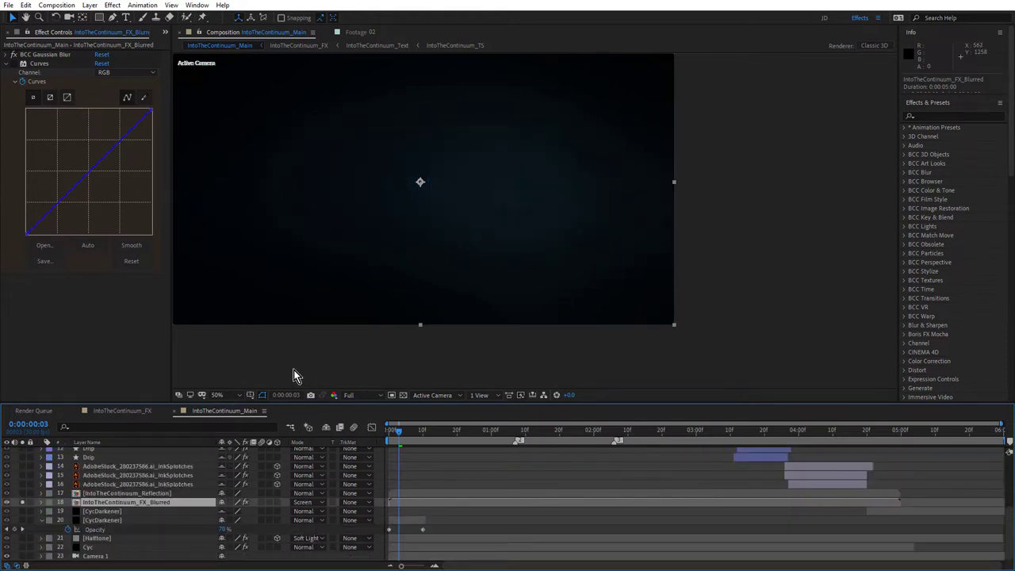
# - In BCC Gaussian Blur, try Horizontal Blur 163 and lower, then undo back to 280
pyautogui.click(16, 63)
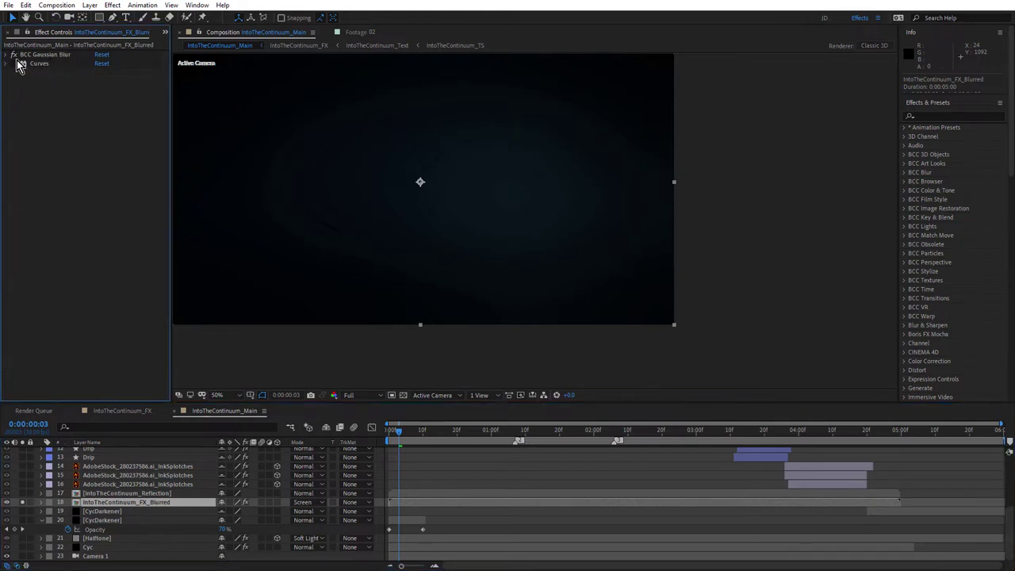
pyautogui.click(6, 55)
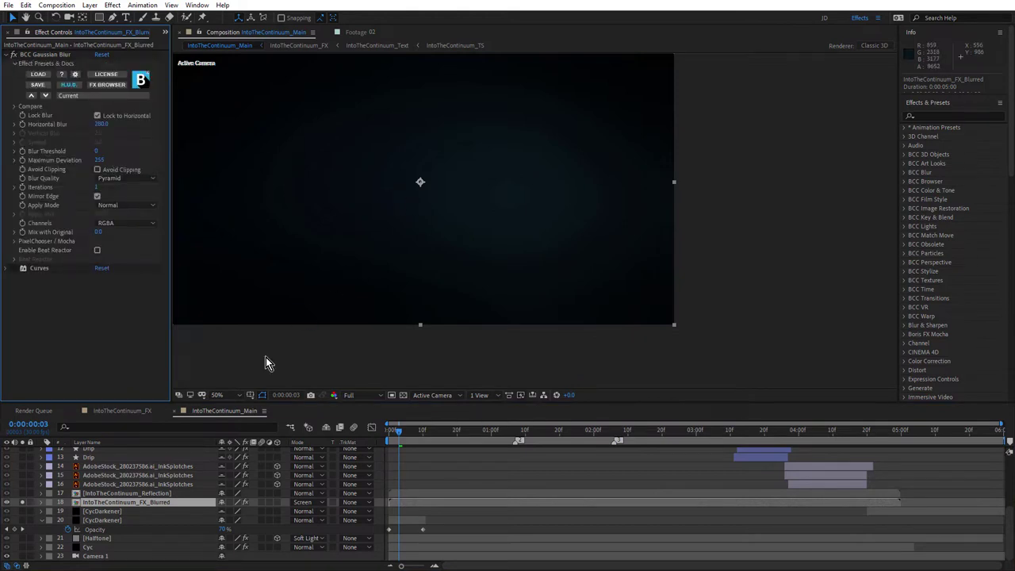
pyautogui.moveTo(398, 433)
pyautogui.mouseDown()
pyautogui.moveTo(410, 437)
pyautogui.moveTo(389, 448)
pyautogui.mouseUp()
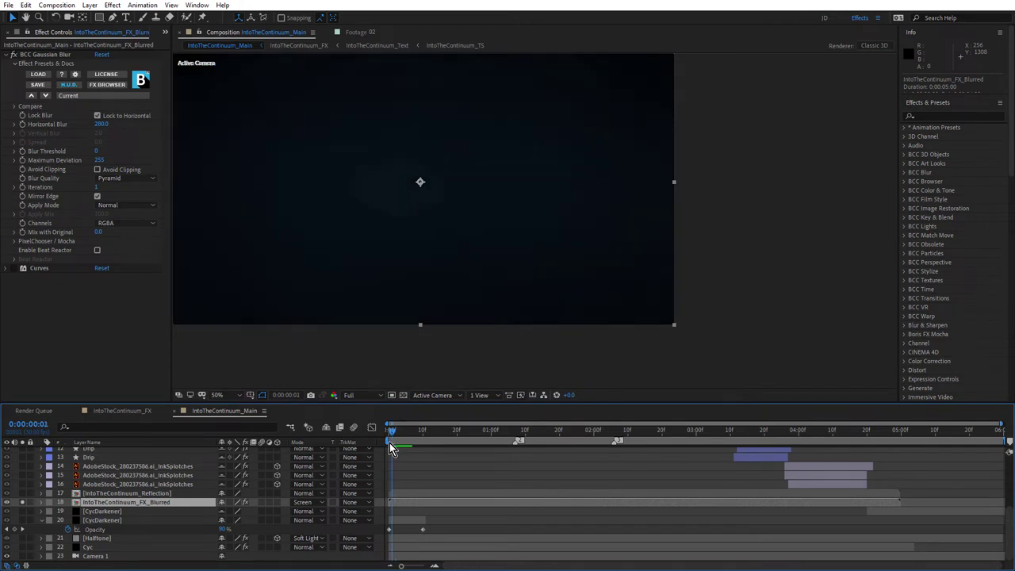
pyautogui.click(101, 125)
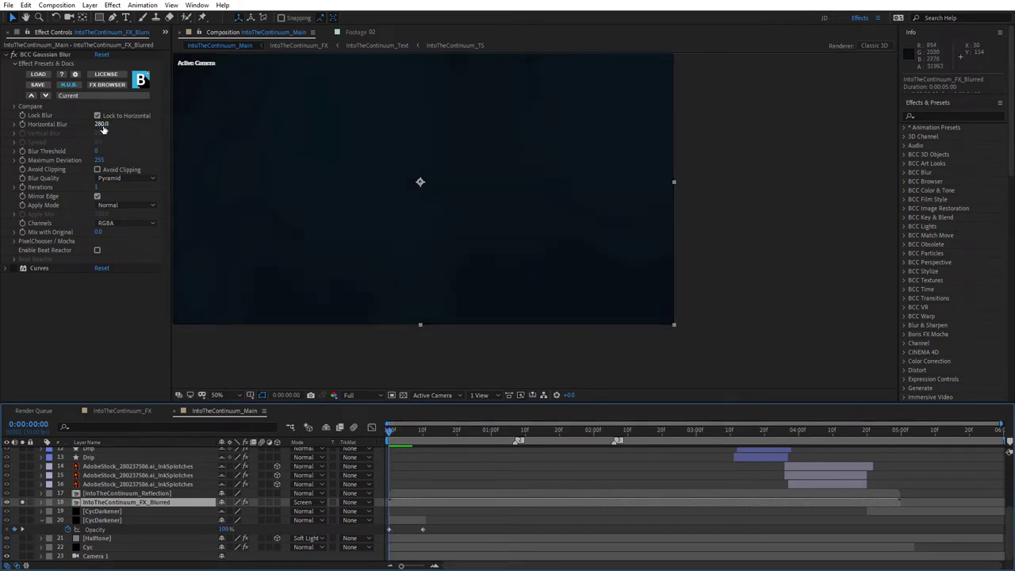
pyautogui.write('163')
pyautogui.press('Return')
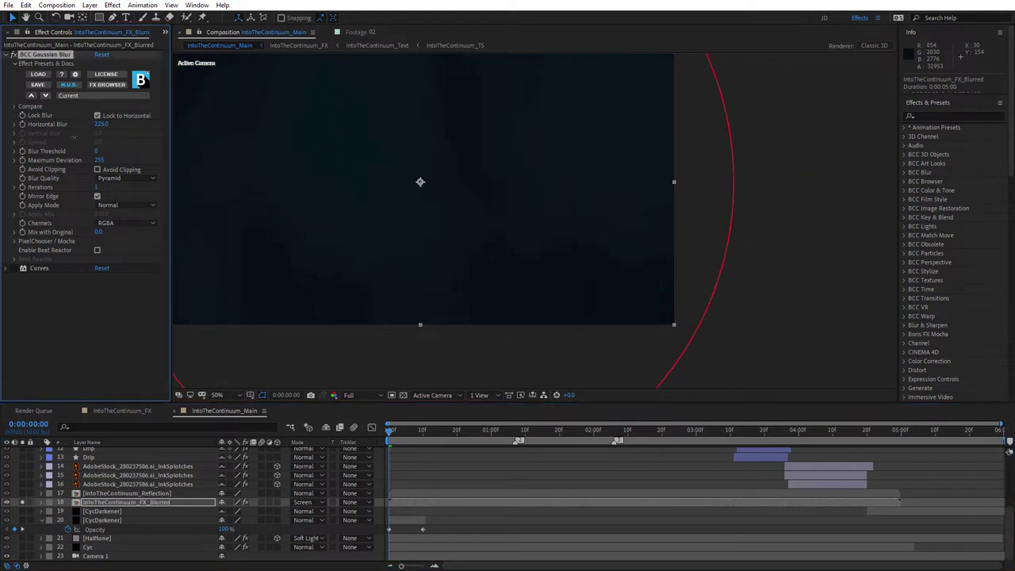
pyautogui.moveTo(101, 124); pyautogui.dragTo(39, 124)
pyautogui.hotkey('ctrl', 'z')
pyautogui.hotkey('ctrl', 'z')
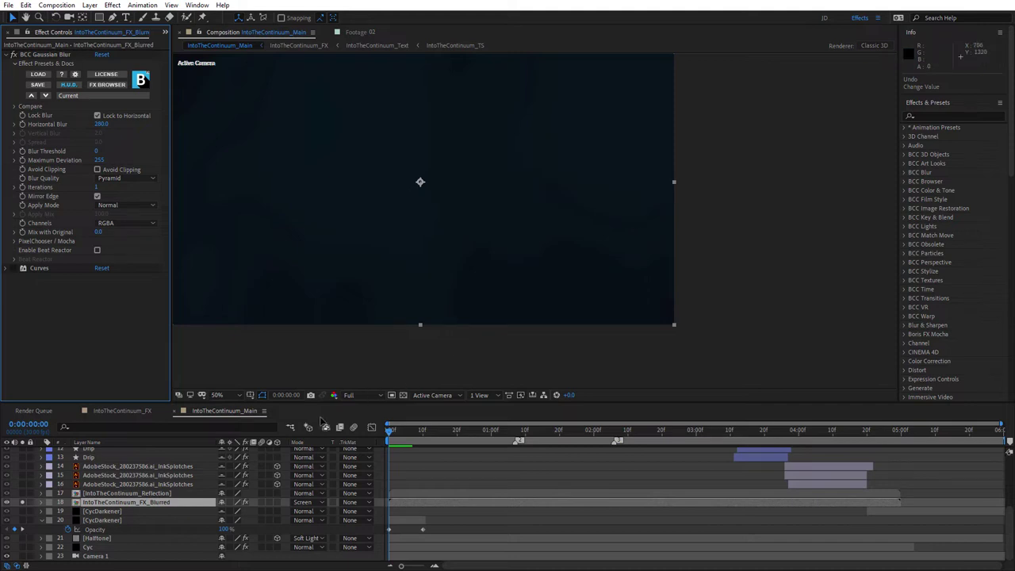
# - Restore the full darker scene and check FX_Blurred's Opacity keyframes
pyautogui.click(23, 547)
pyautogui.click(25, 523)
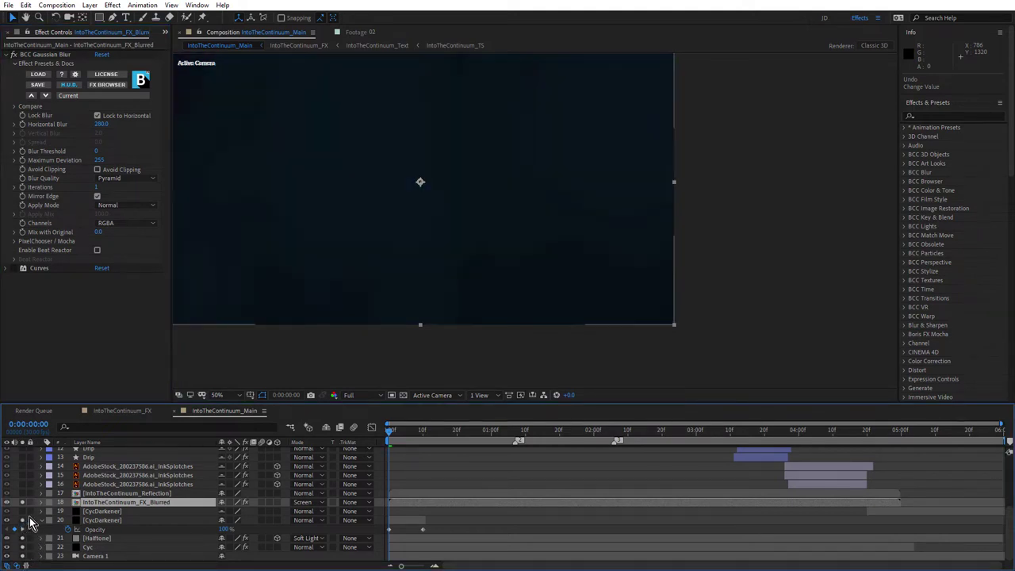
pyautogui.click(104, 505)
pyautogui.press('t')
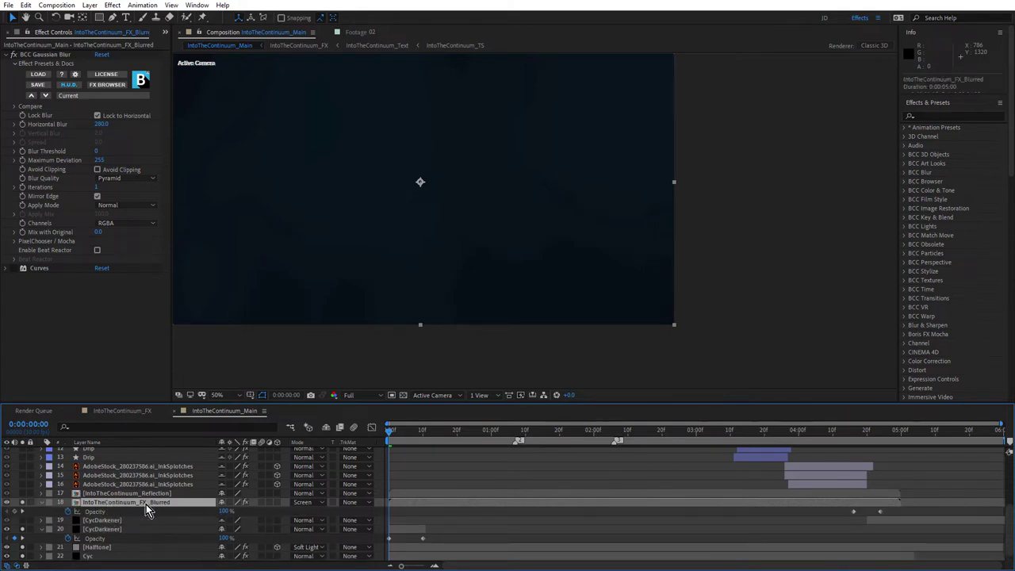
pyautogui.press('t')
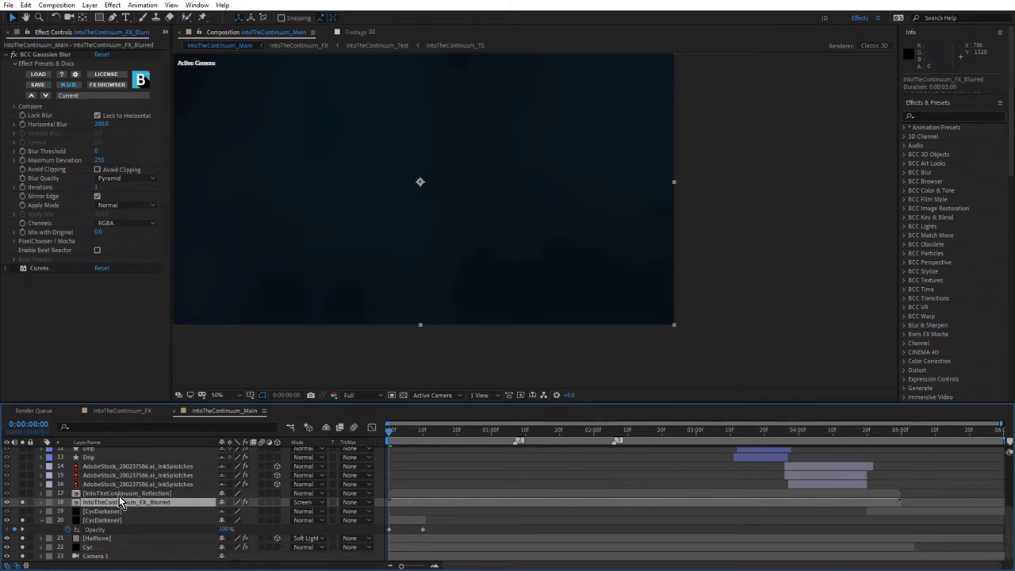
# - Solo IntoTheContinuum_FX, compare with and without CycDarkener, then scrub to the 1:25 starburst
pyautogui.scroll(5, 119, 512)
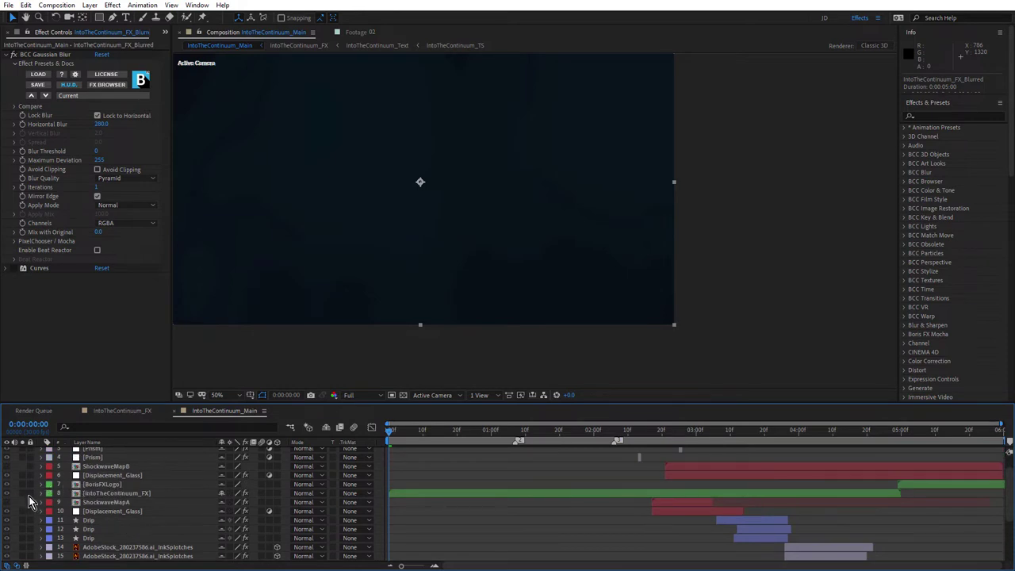
pyautogui.click(22, 493)
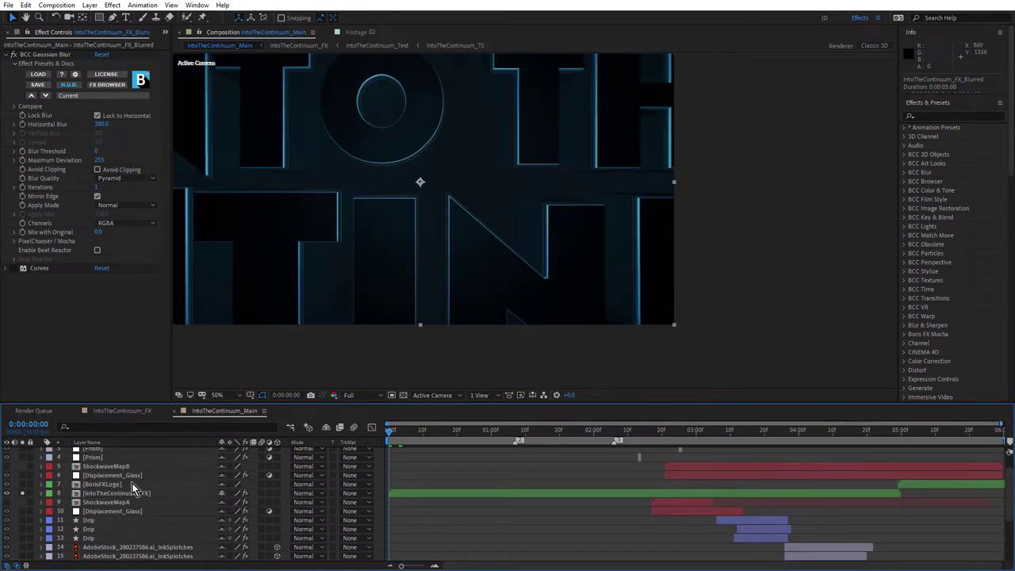
pyautogui.scroll(-2, 139, 485)
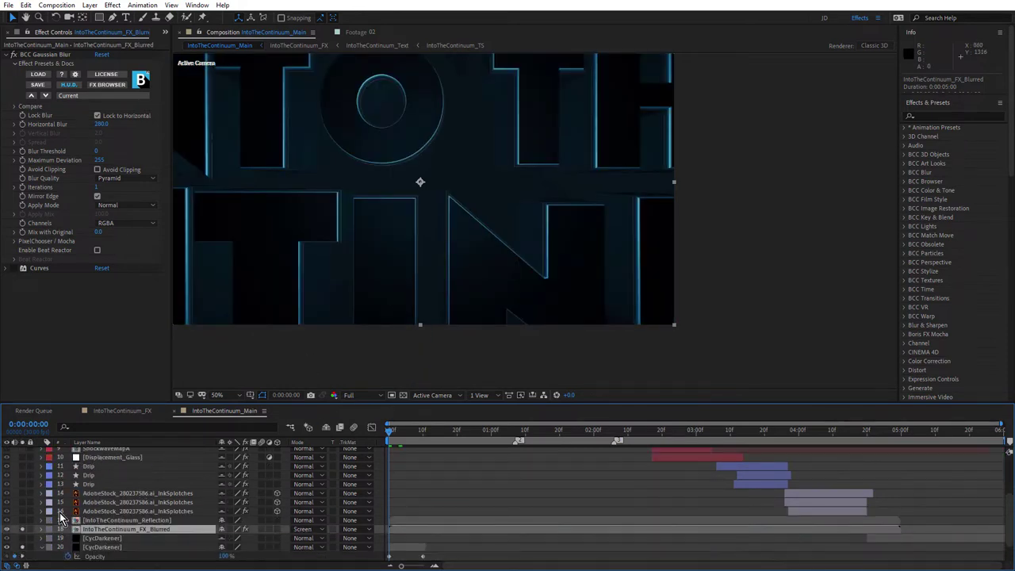
pyautogui.click(23, 538)
pyautogui.click(23, 538)
pyautogui.click(23, 538)
pyautogui.click(23, 538)
pyautogui.click(23, 538)
pyautogui.click(23, 538)
pyautogui.click(23, 538)
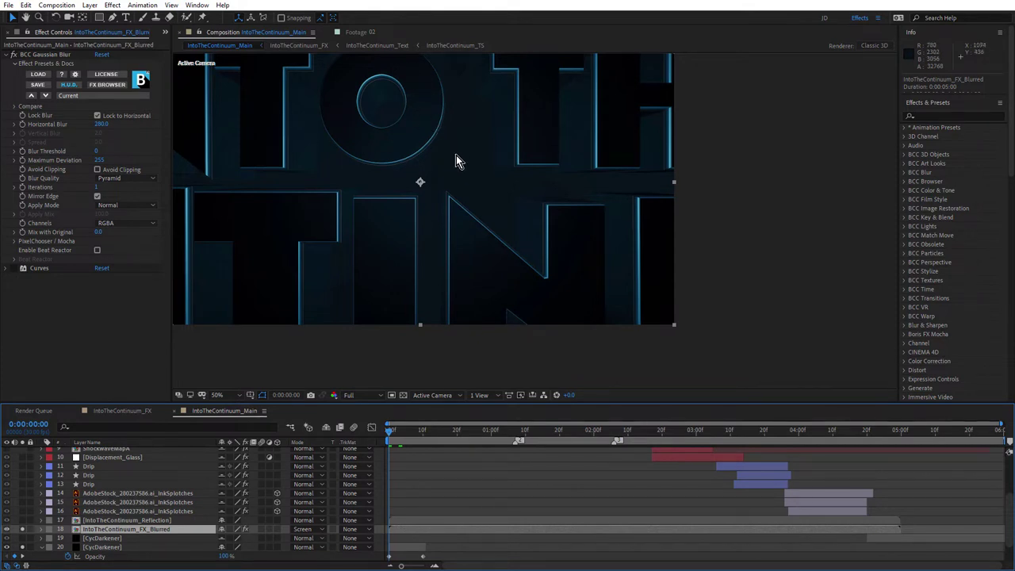
pyautogui.scroll(-2, 466, 169)
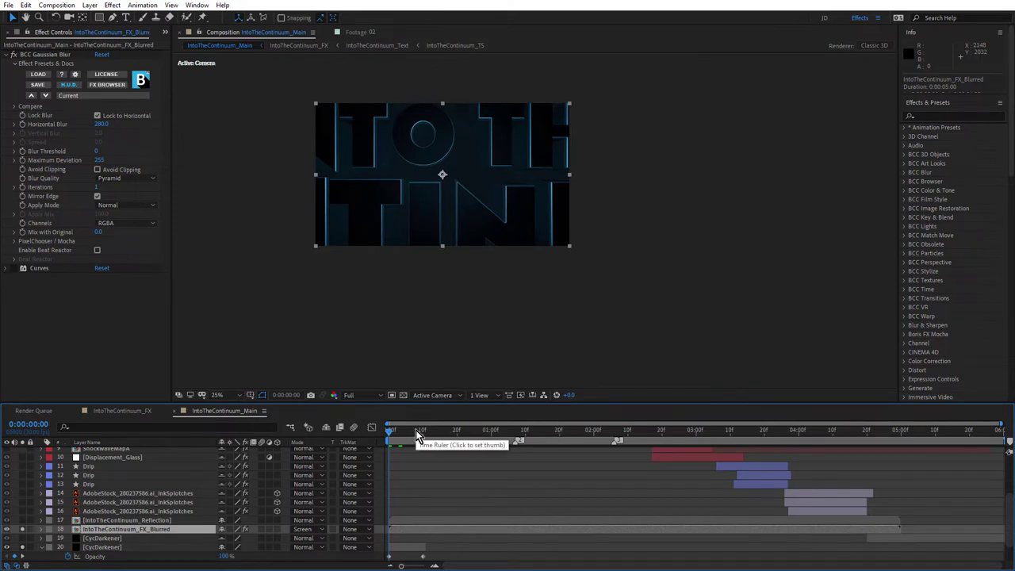
pyautogui.moveTo(418, 436); pyautogui.dragTo(576, 470)
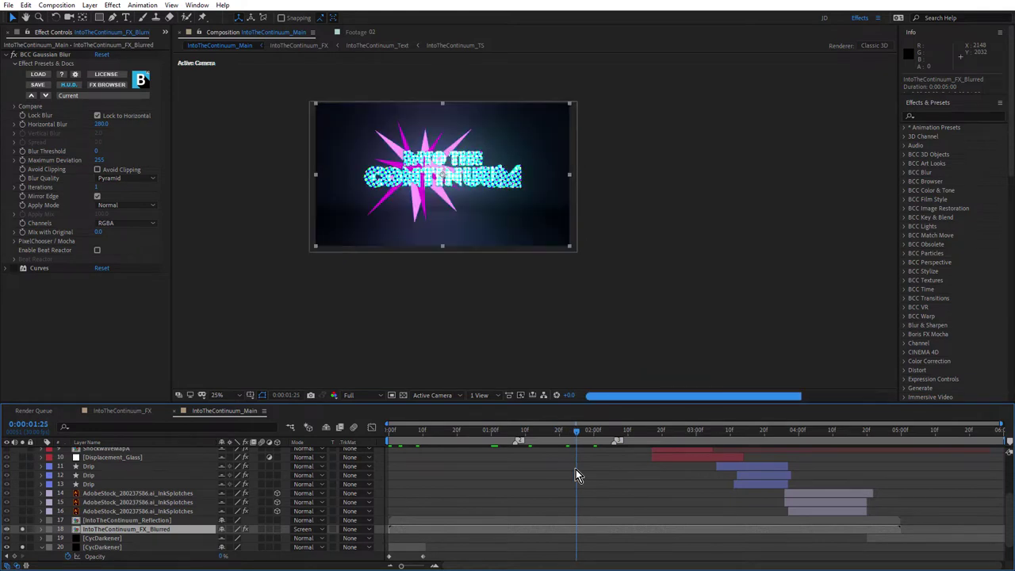
# - Compare the burst without the blurred glow, then return to 0:27 and select Reflection
pyautogui.scroll(2, 442, 119)
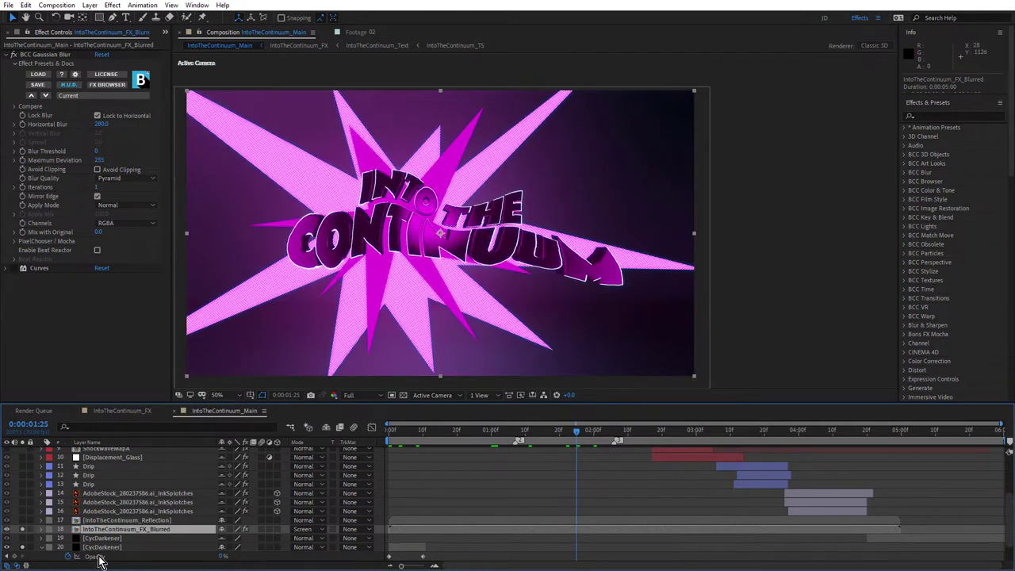
pyautogui.click(22, 532)
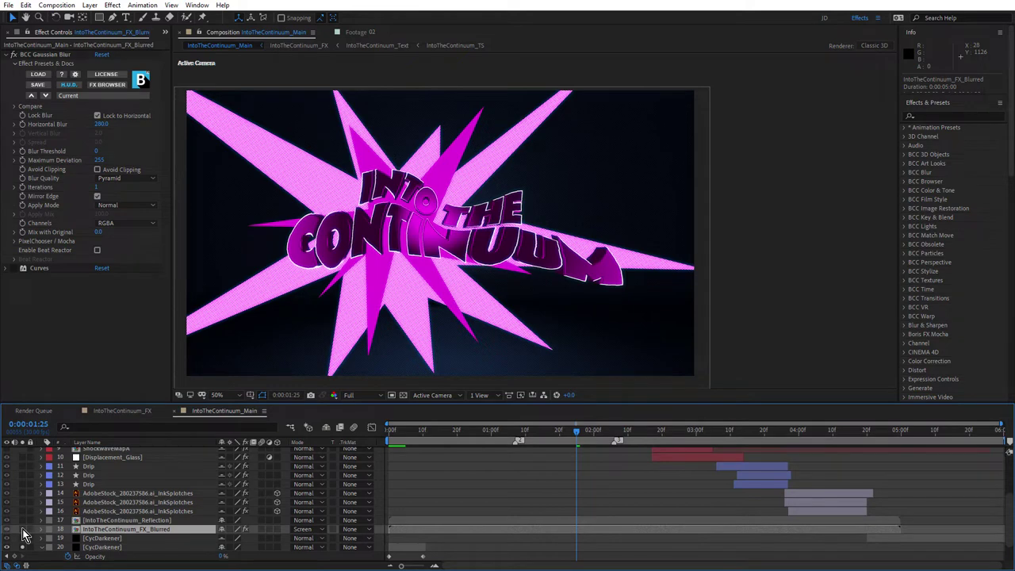
pyautogui.click(23, 532)
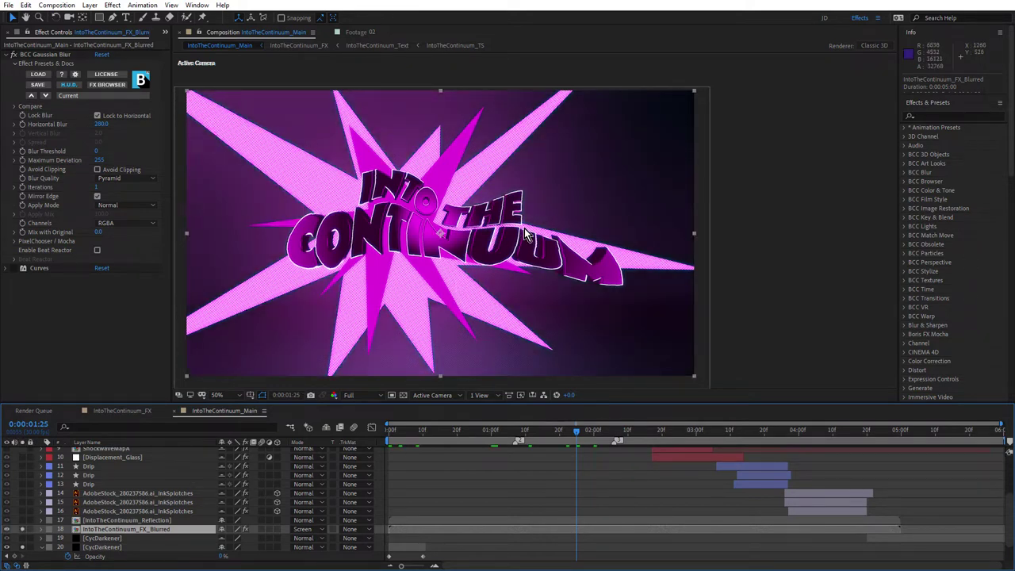
pyautogui.scroll(-2, 525, 237)
pyautogui.scroll(2, 510, 232)
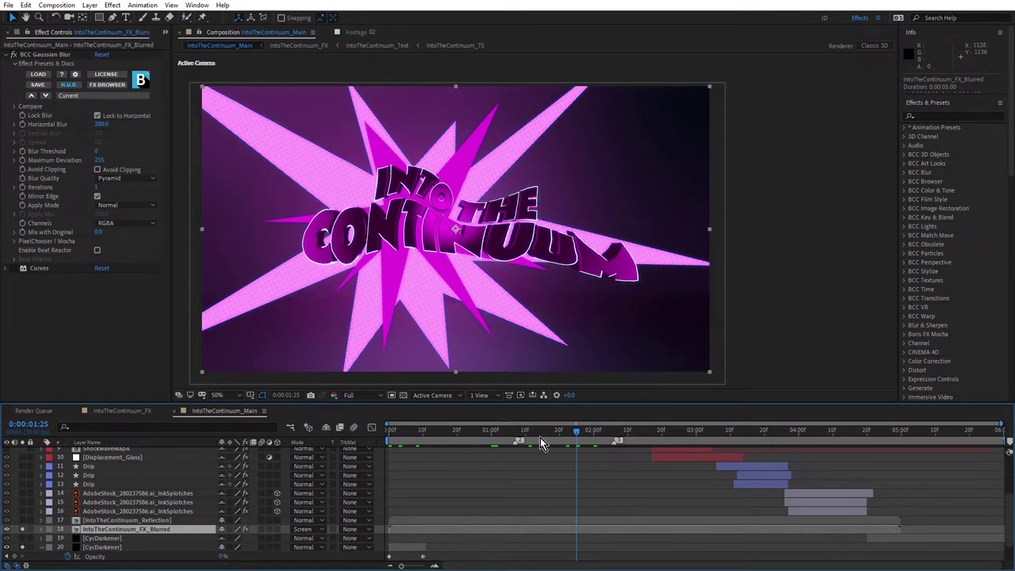
pyautogui.moveTo(500, 434); pyautogui.dragTo(482, 438)
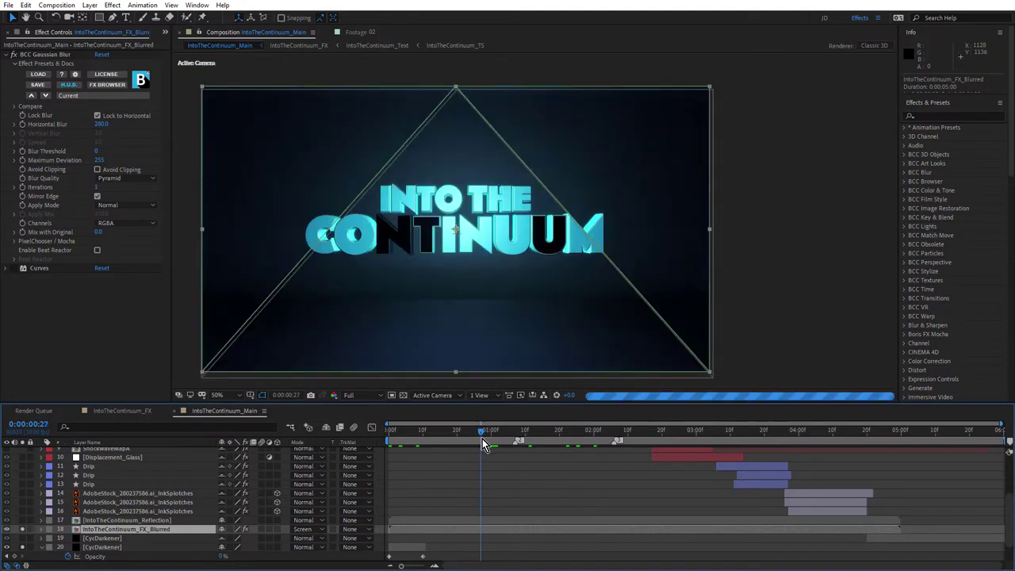
pyautogui.click(112, 522)
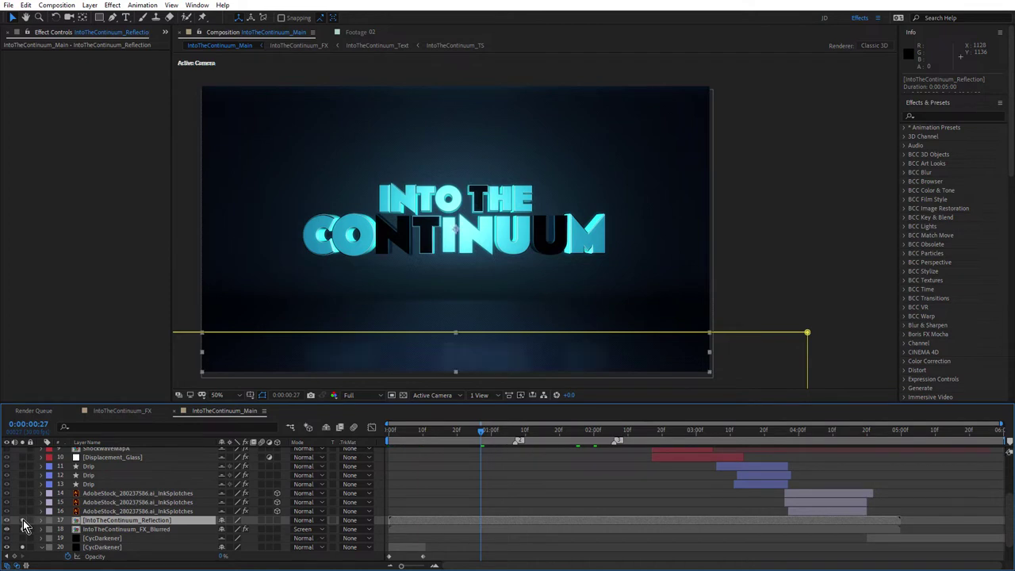
# - Pan the composition view upward to see the area below the frame
pyautogui.moveTo(410, 310); pyautogui.dragTo(428, 215)
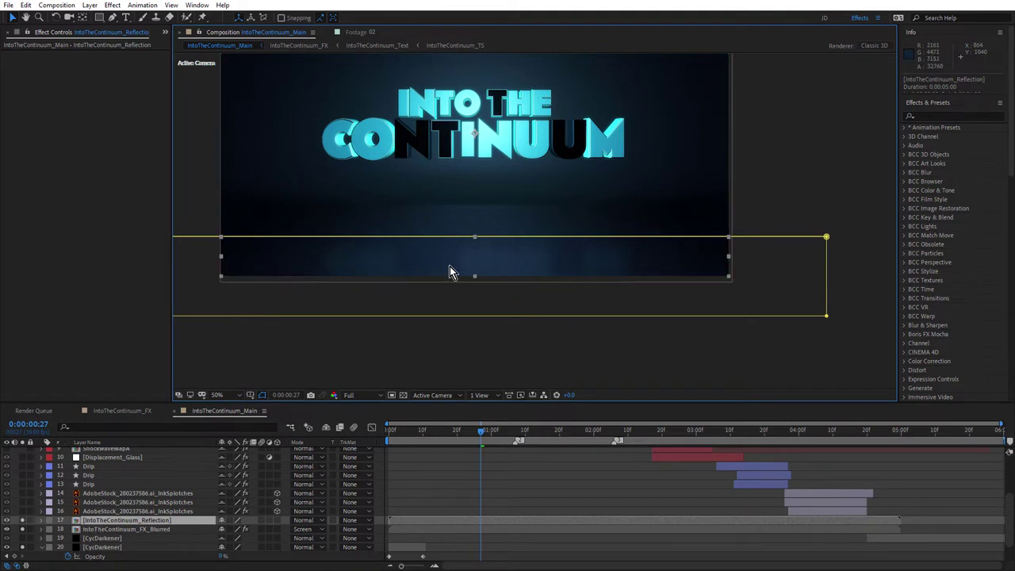
# - Open the Reflection precomp and toggle BCC Reflection on IntoTheContinuum_FX to compare
pyautogui.doubleClick(77, 521)
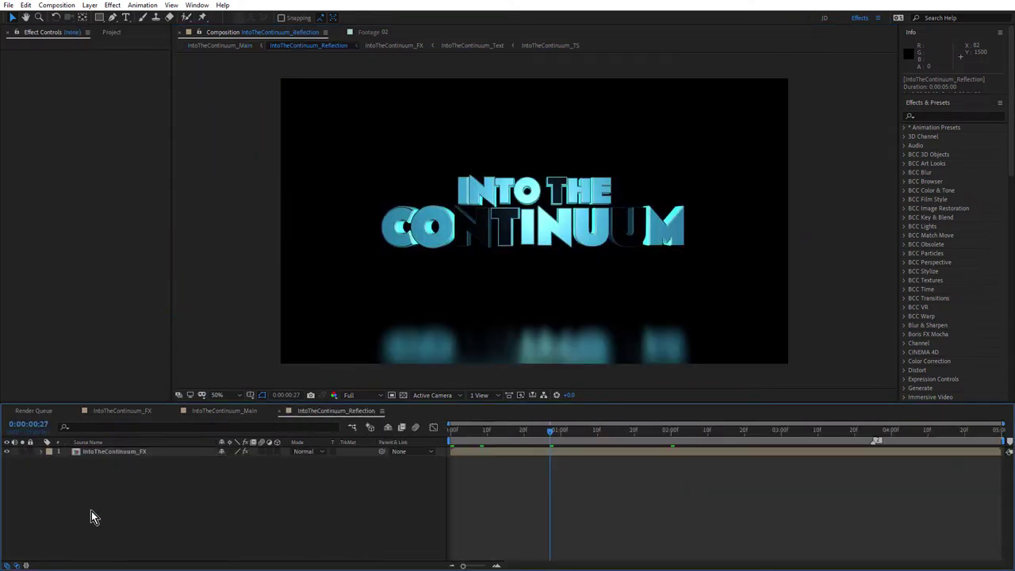
pyautogui.click(115, 452)
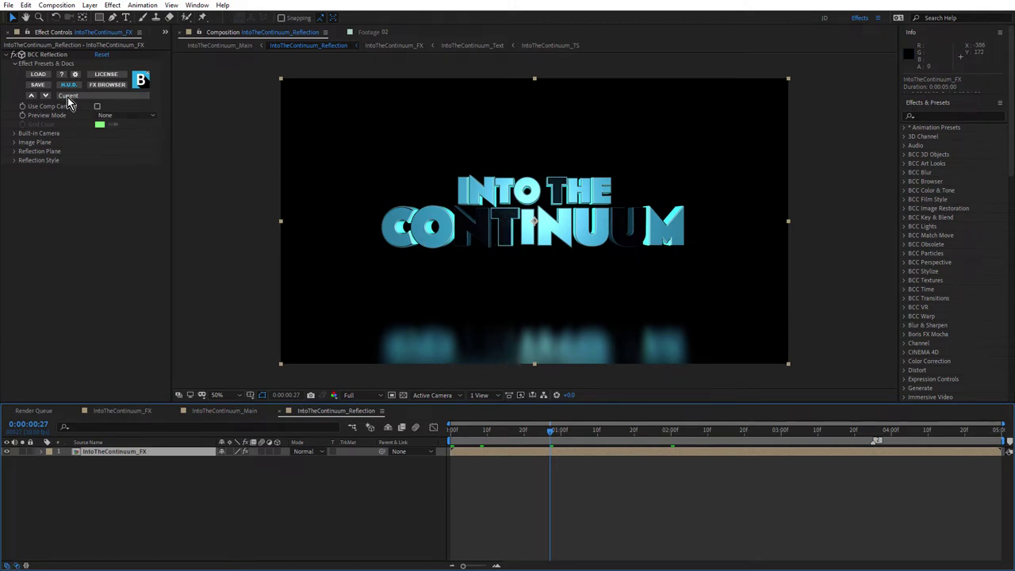
pyautogui.click(13, 56)
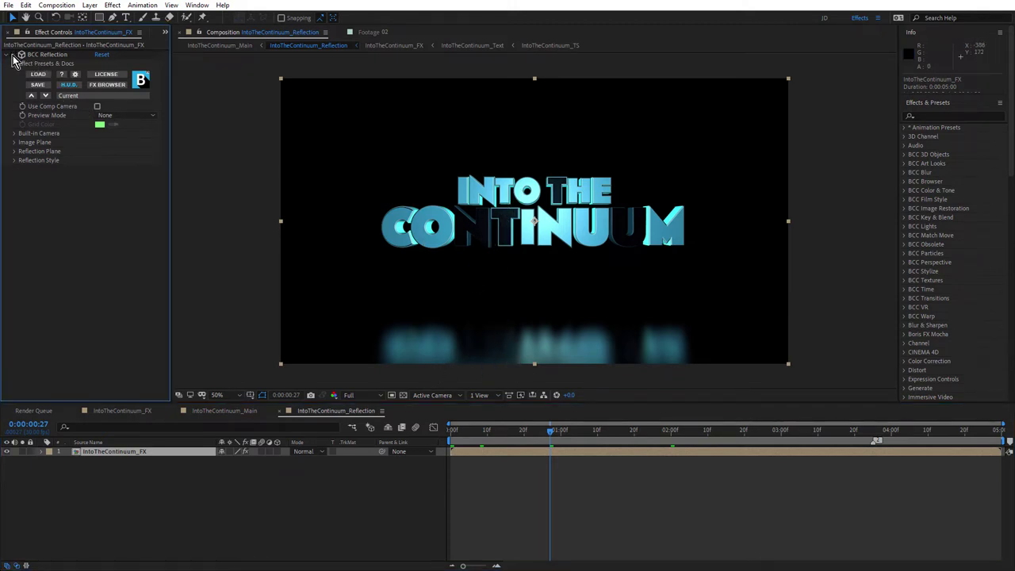
pyautogui.click(13, 55)
pyautogui.click(13, 56)
pyautogui.click(13, 55)
pyautogui.click(12, 55)
pyautogui.click(13, 56)
pyautogui.click(43, 55)
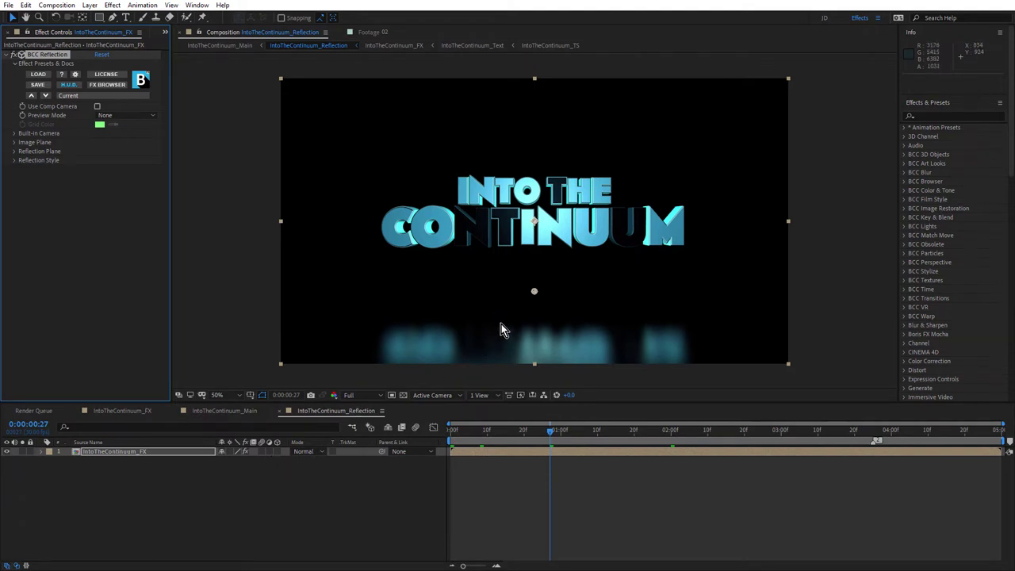
# - Back in the Main comp, try extending the reflection mask's top edge, then undo
pyautogui.hotkey('shift', ',')
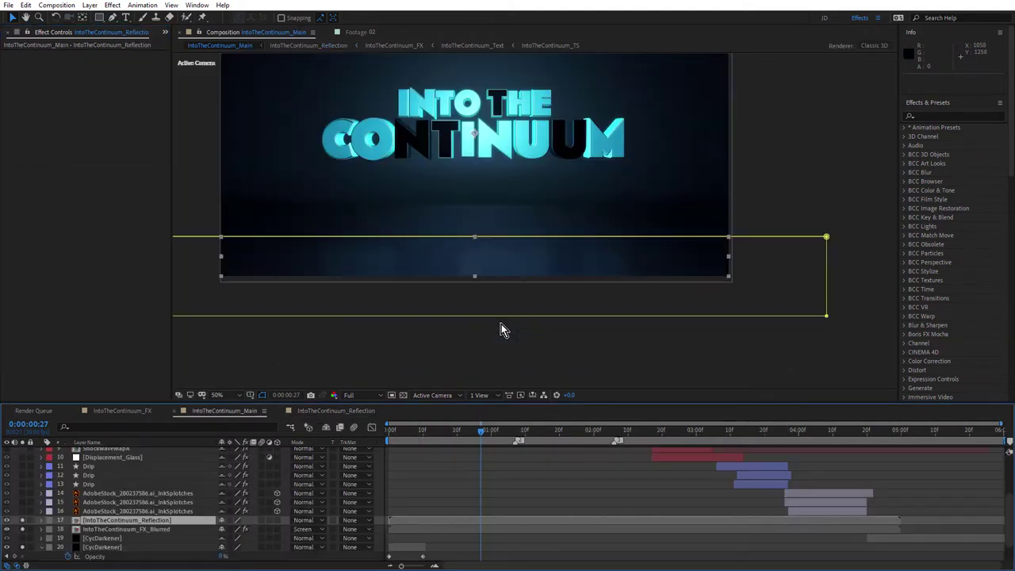
pyautogui.moveTo(537, 211); pyautogui.dragTo(578, 252)
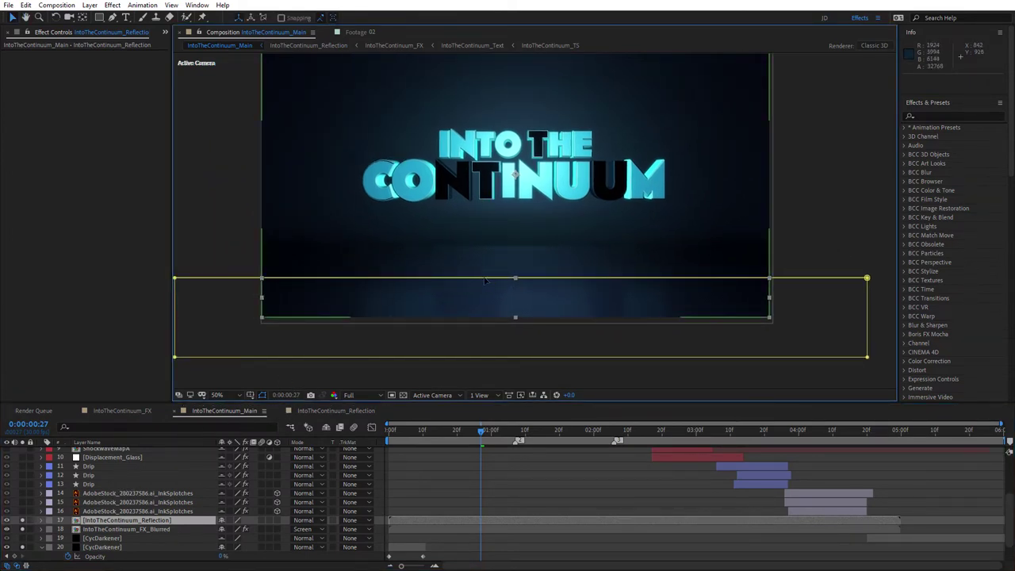
pyautogui.moveTo(545, 280); pyautogui.dragTo(563, 122)
pyautogui.hotkey('ctrl', 'z')
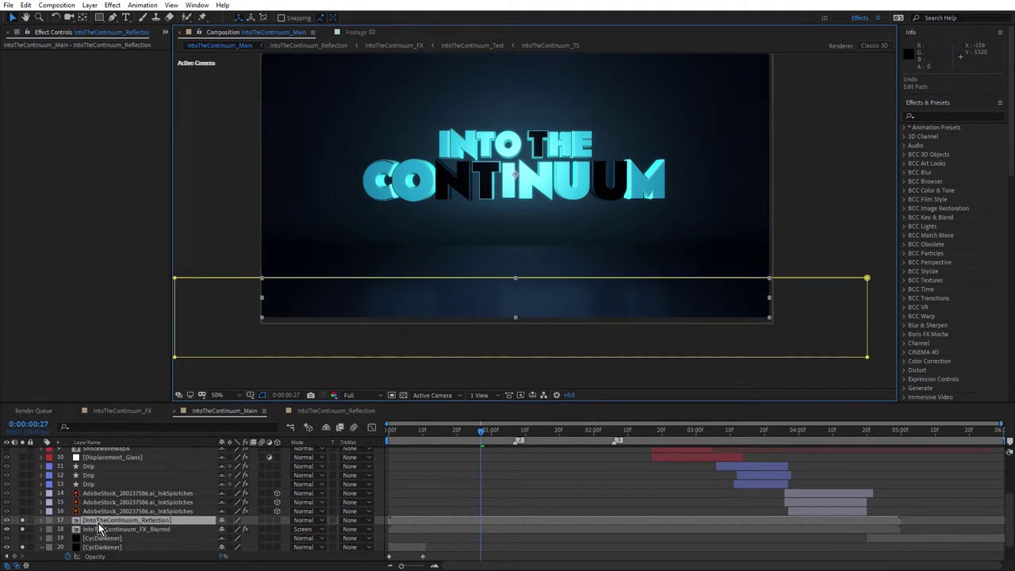
# - Raise the IntoTheContinuum_Reflection layer's Opacity and check the reflection at 1:05
pyautogui.press('t')
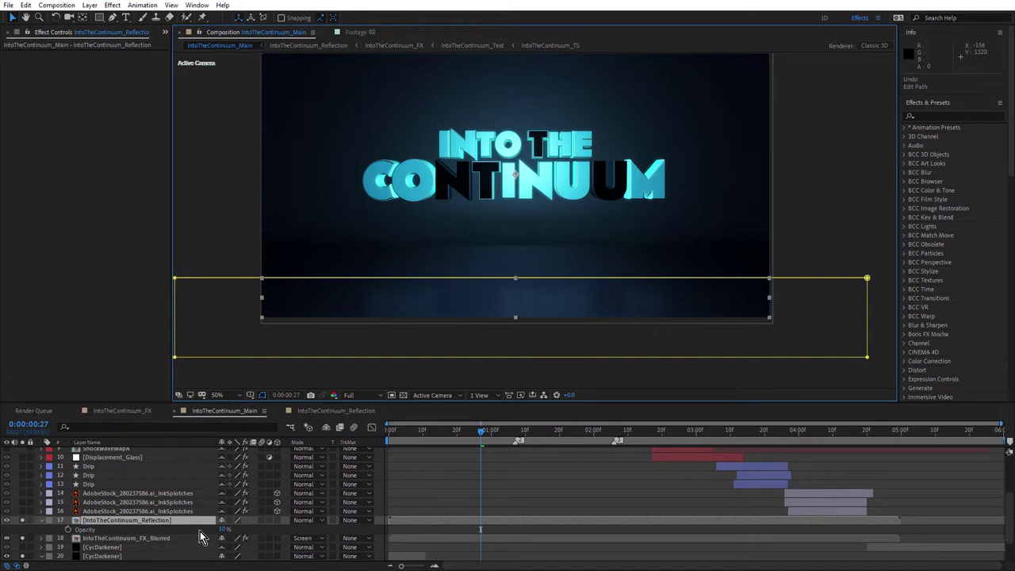
pyautogui.moveTo(222, 530); pyautogui.dragTo(198, 530)
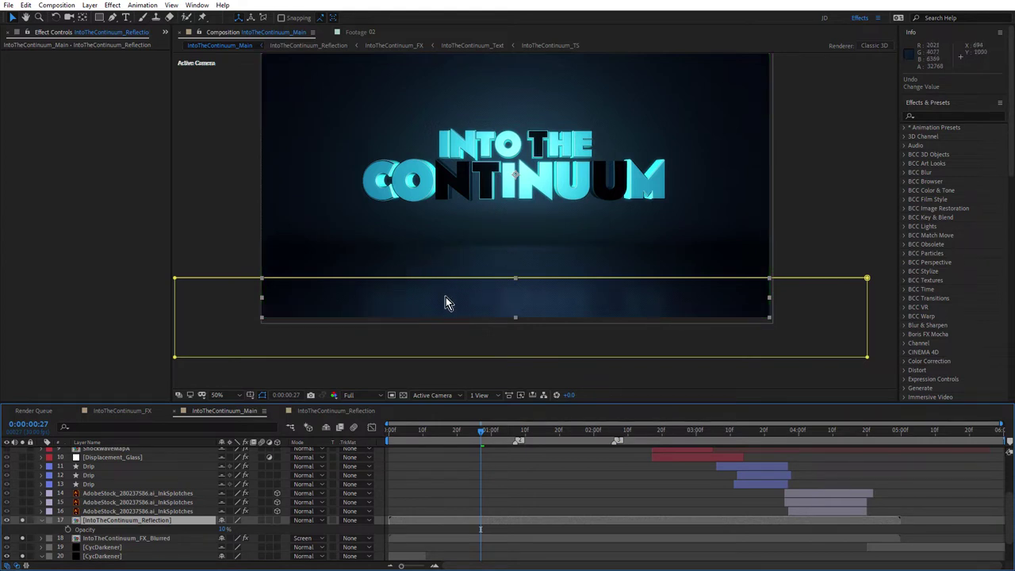
pyautogui.moveTo(493, 433); pyautogui.dragTo(508, 448)
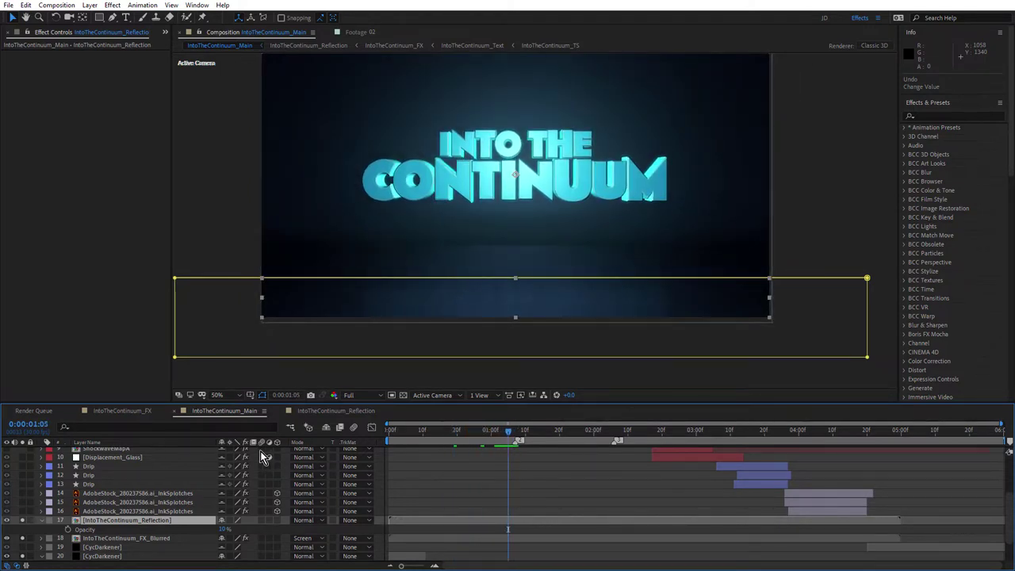
pyautogui.click(42, 520)
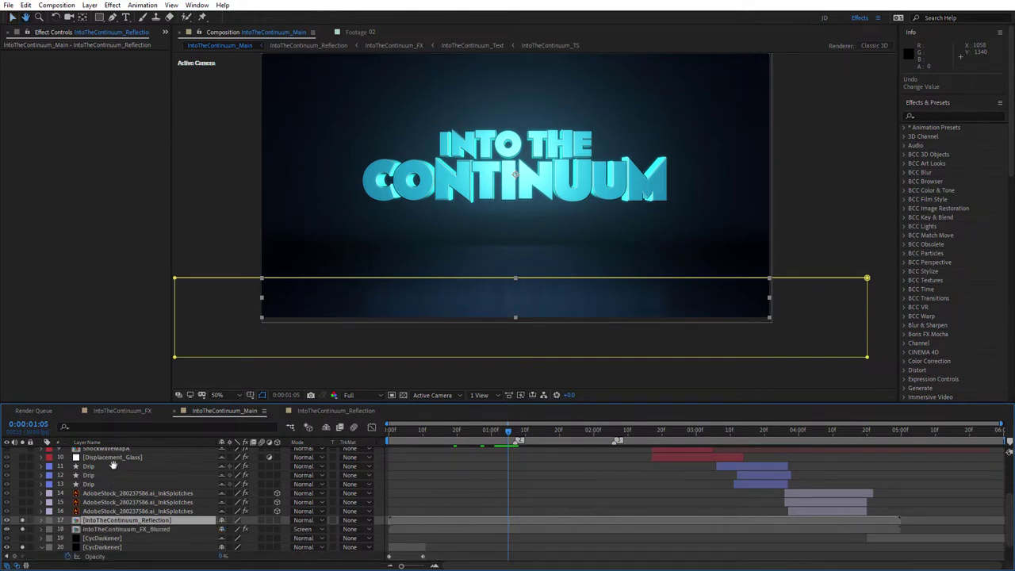
pyautogui.scroll(3, 113, 488)
pyautogui.scroll(3, 111, 506)
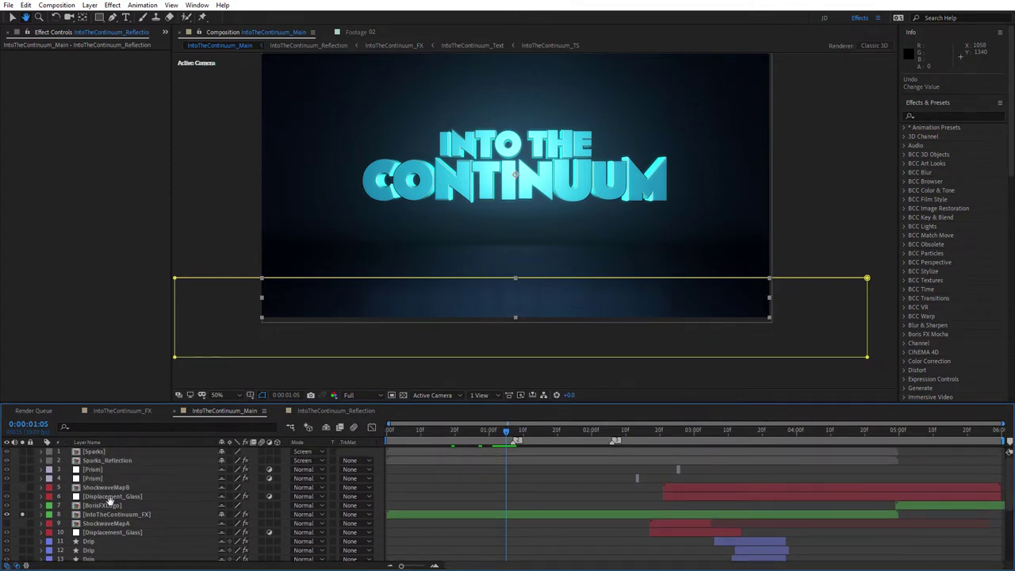
# - Open the Sparks layer's precomp on its own and RAM-preview its faint spark streaks
pyautogui.click(97, 461)
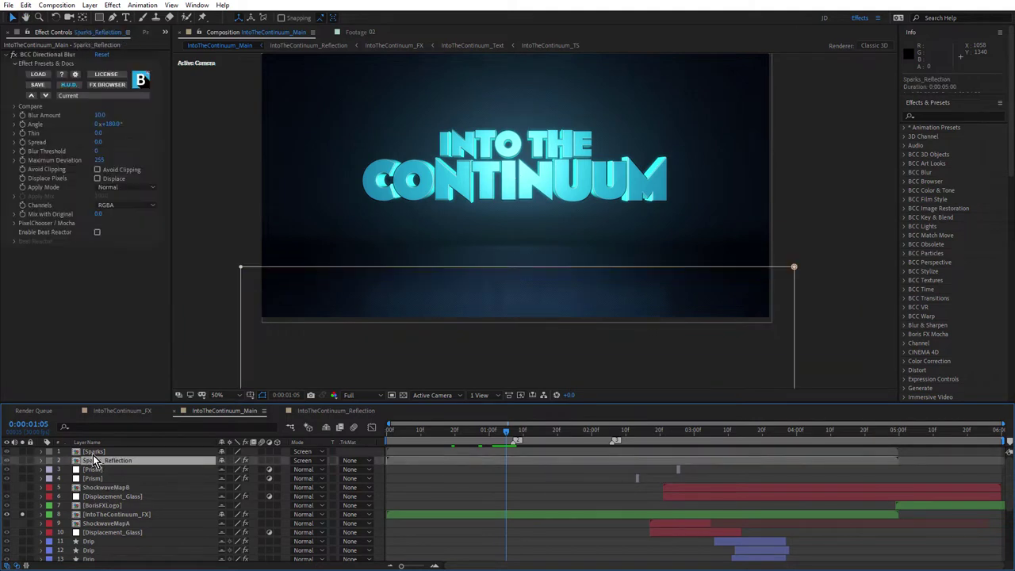
pyautogui.click(94, 452)
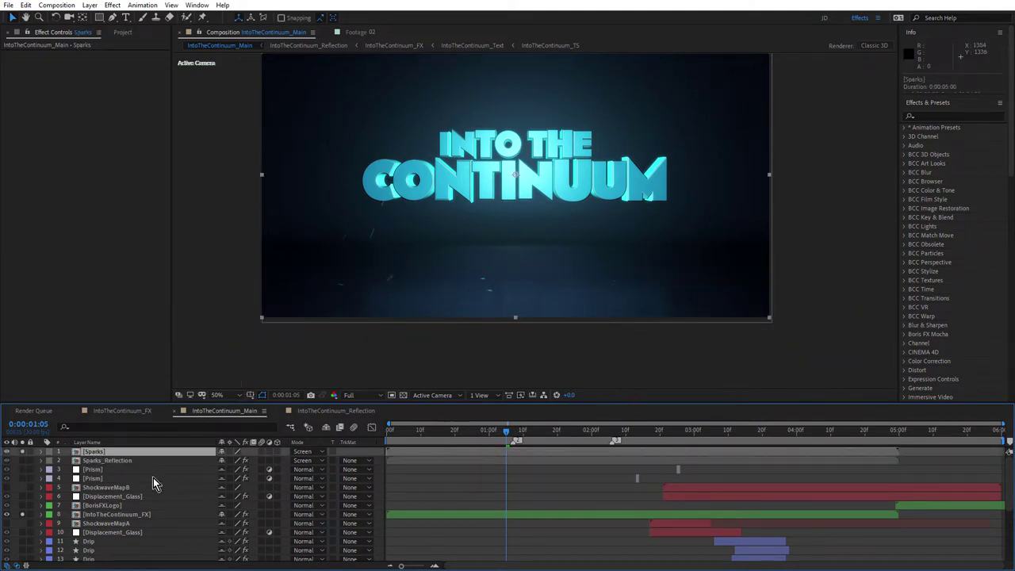
pyautogui.doubleClick(76, 452)
pyautogui.press('space')
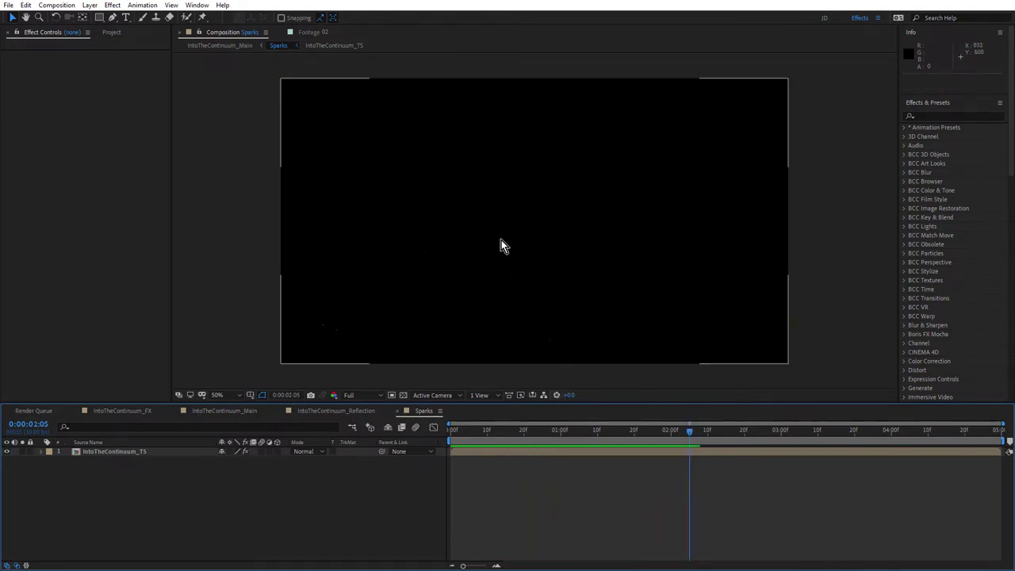
# - End the Sparks work area at about 2:05, stop the preview, and check transparency behind the sparks
pyautogui.press('n')
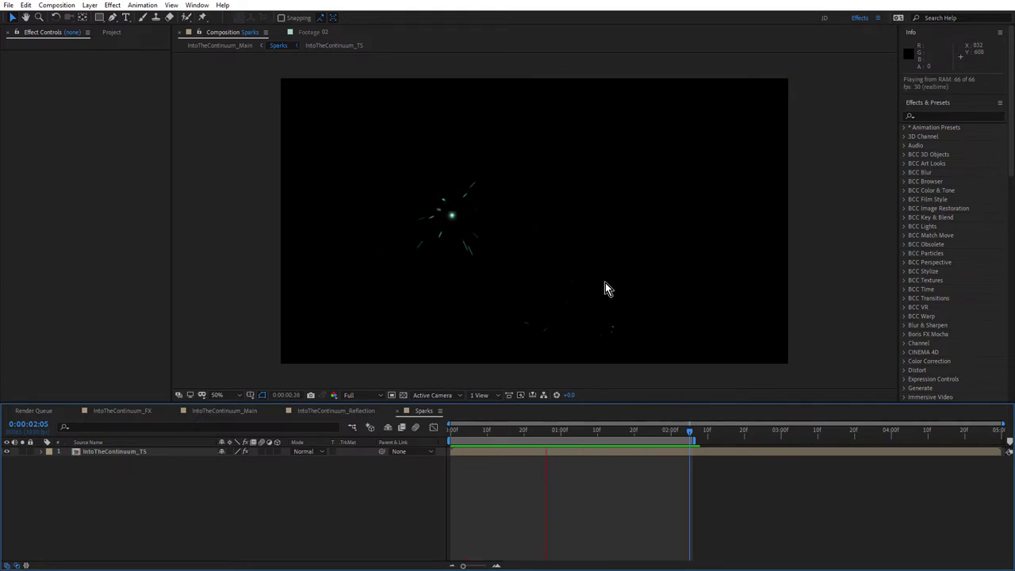
pyautogui.click(501, 370)
pyautogui.click(403, 395)
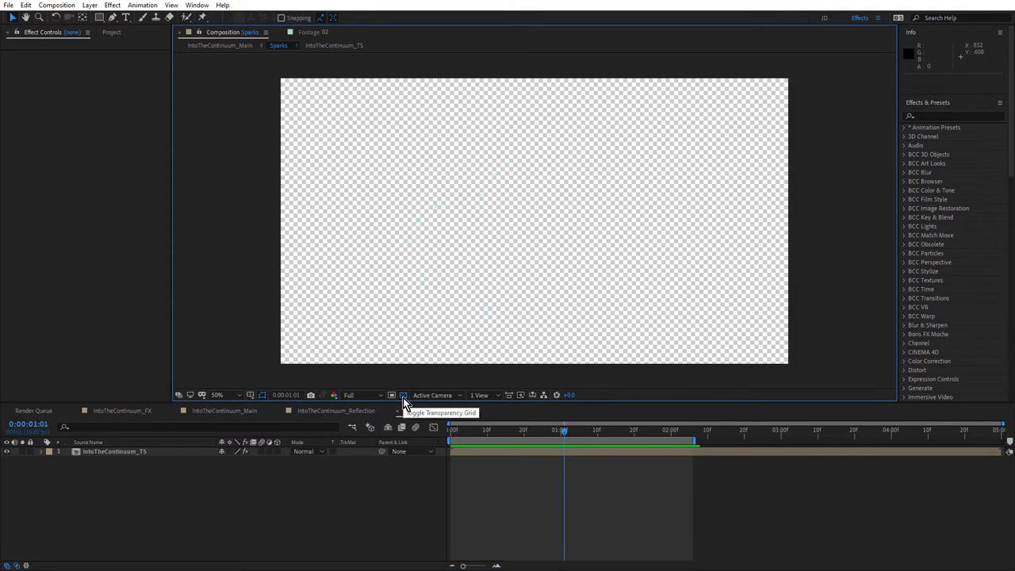
pyautogui.click(405, 396)
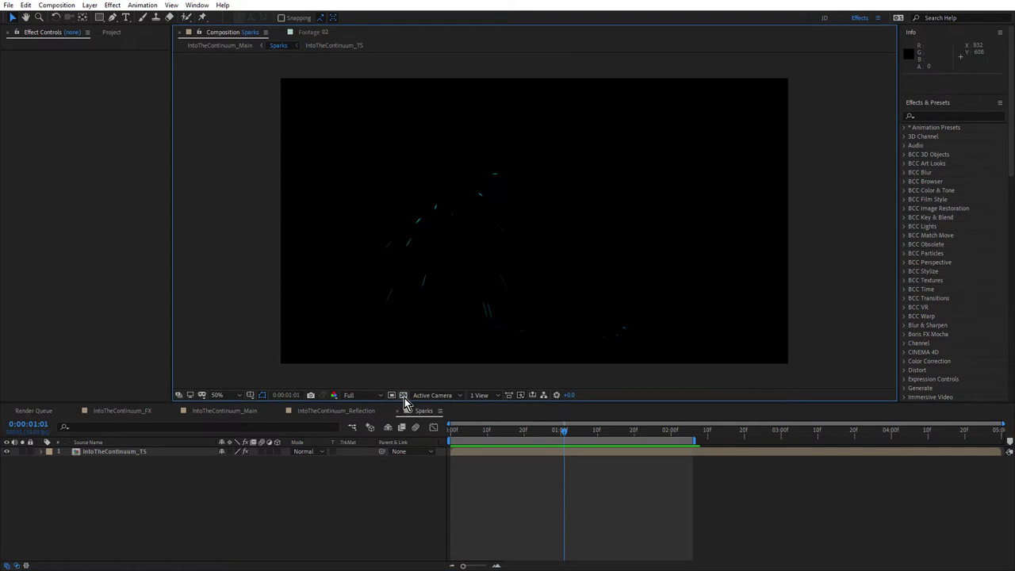
# - Show the IntoTheContinuum_TS layer's BCC Particle Illusion settings in Effect Controls
pyautogui.click(405, 396)
pyautogui.click(405, 396)
pyautogui.click(137, 454)
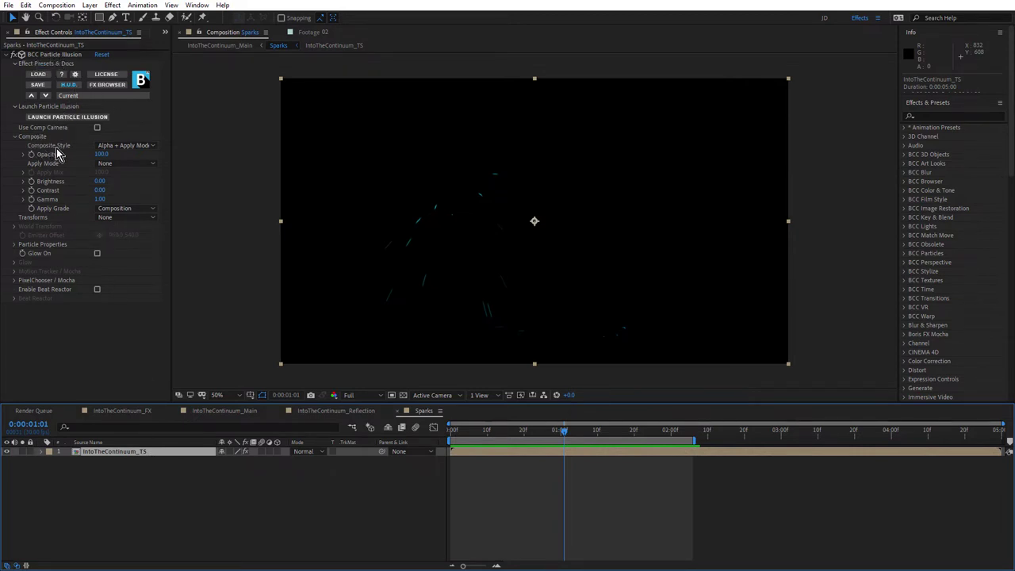
# - Set BCC Particle Illusion's Composite Style to Direct (Classic) so the cyan 3D title appears
pyautogui.click(137, 148)
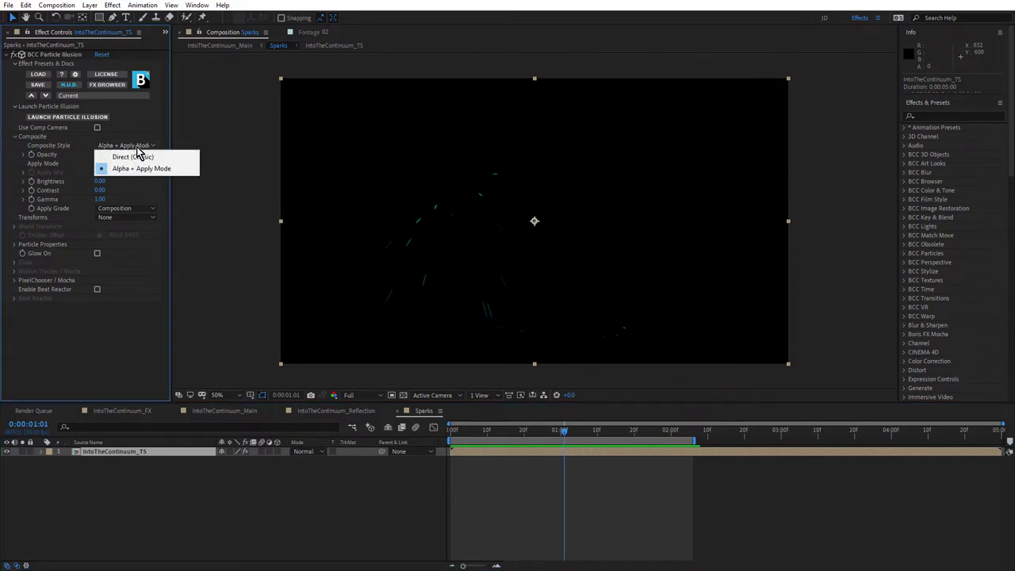
pyautogui.click(140, 154)
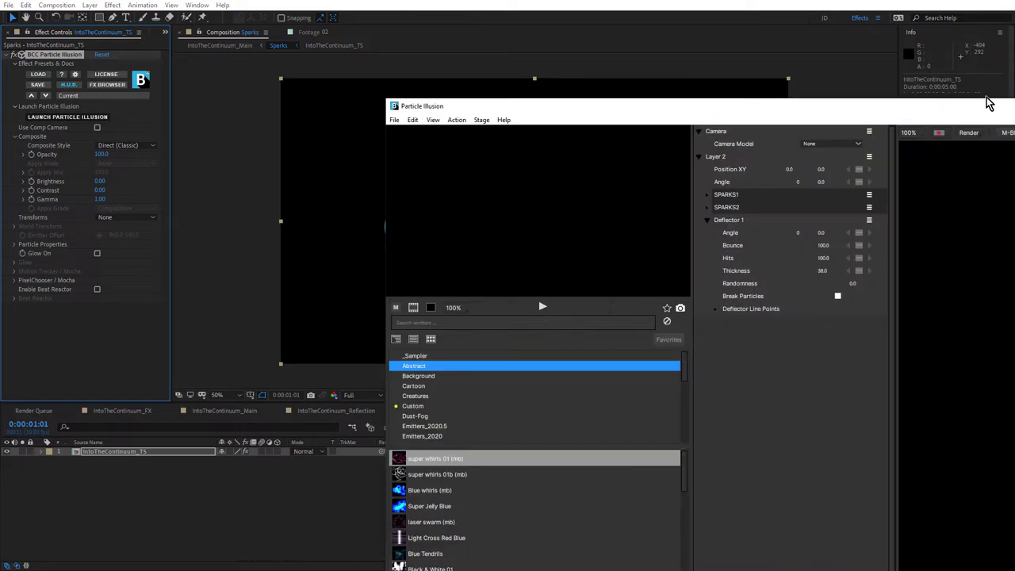
# - Launch Particle Illusion and make its window fill the screen
pyautogui.moveTo(985, 102); pyautogui.dragTo(23, 90)
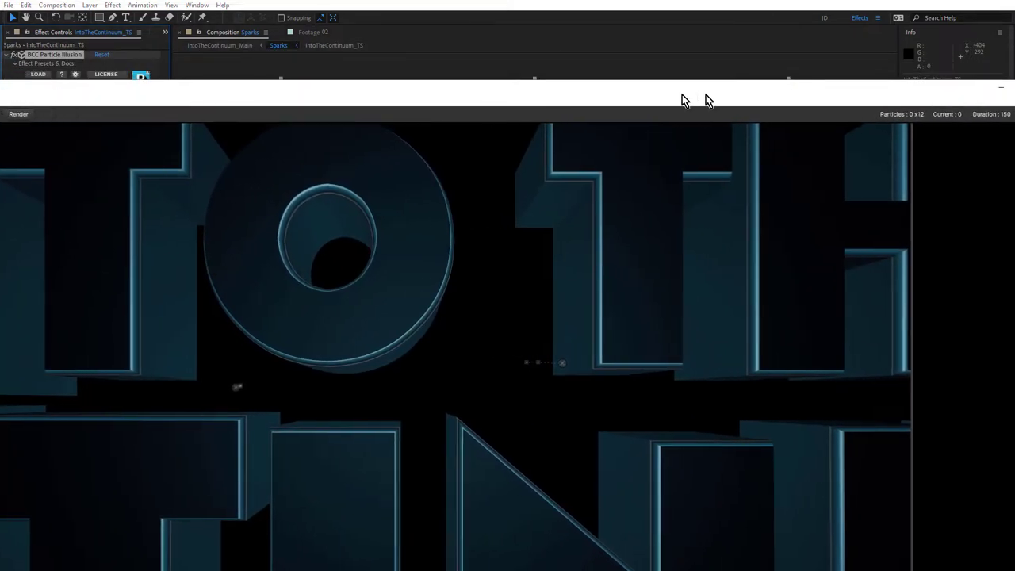
pyautogui.moveTo(725, 101); pyautogui.dragTo(562, 96)
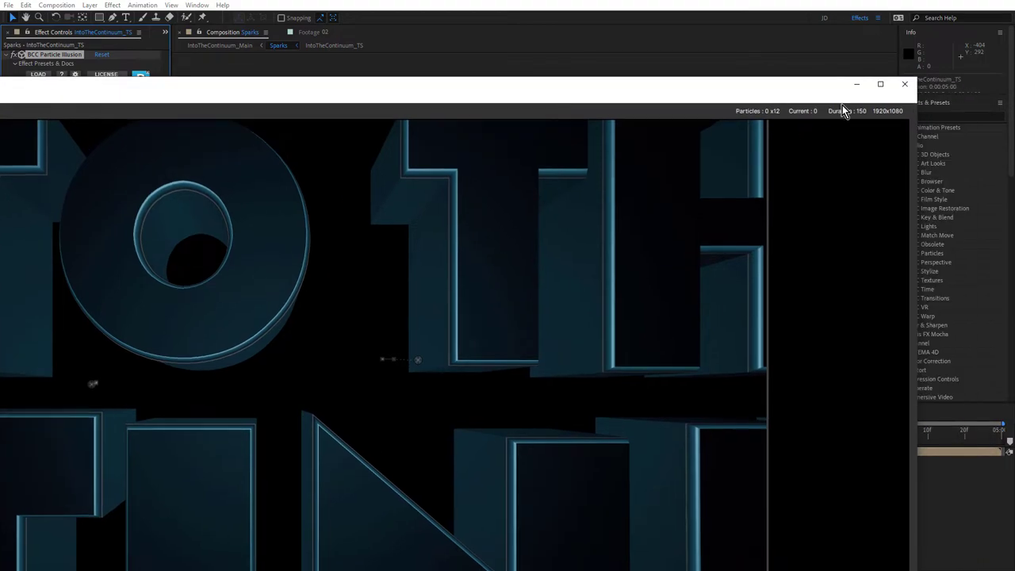
pyautogui.click(880, 85)
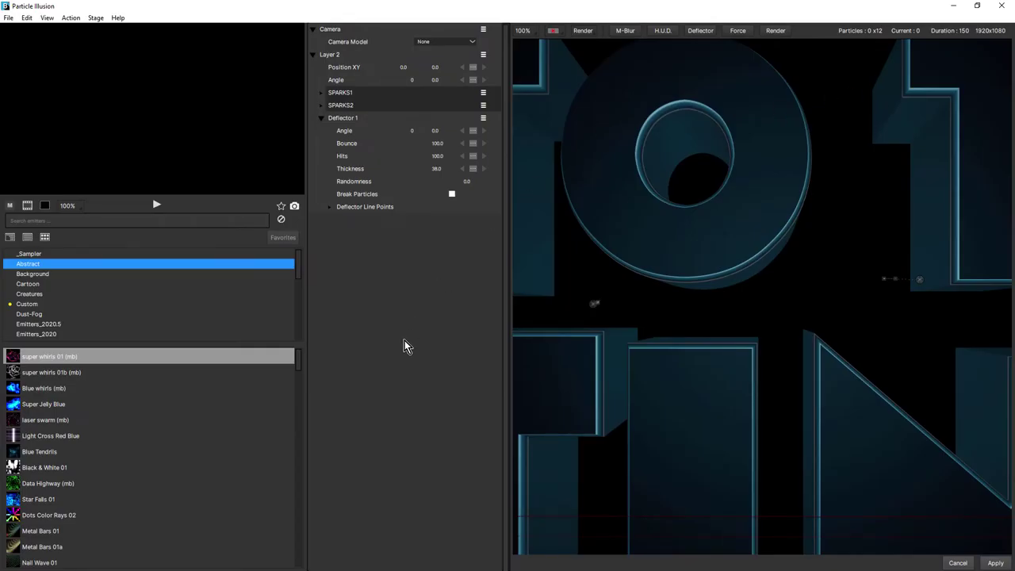
pyautogui.scroll(-3, 687, 237)
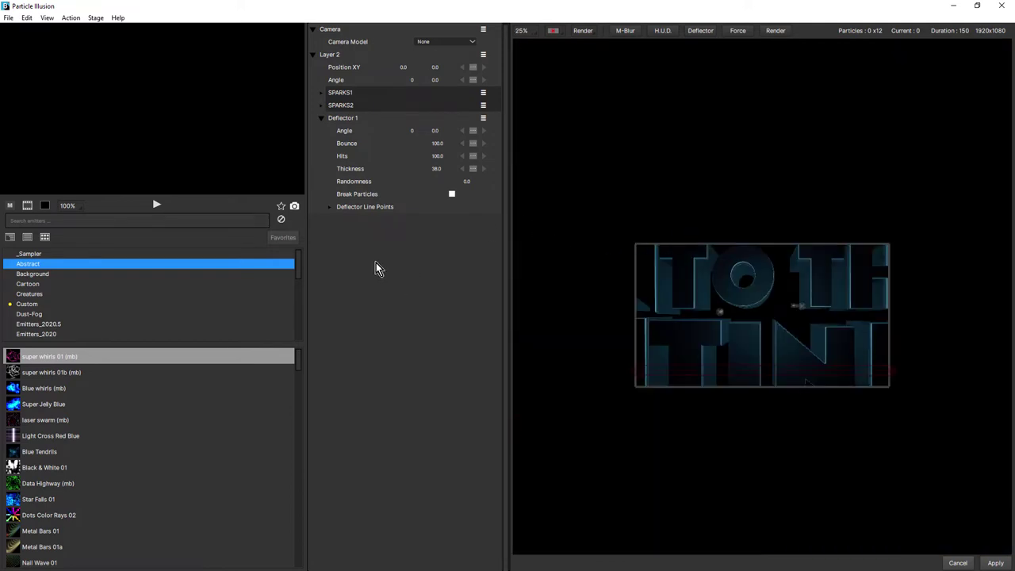
# - Load the Edit layout, play the title sparks to frame 54, then return to frame 0
pyautogui.click(49, 19)
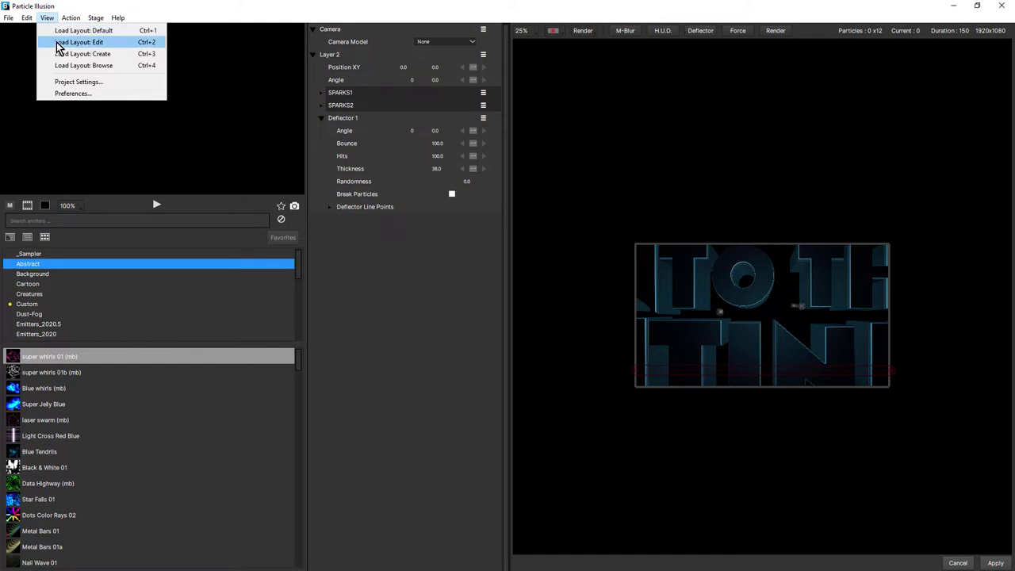
pyautogui.click(79, 42)
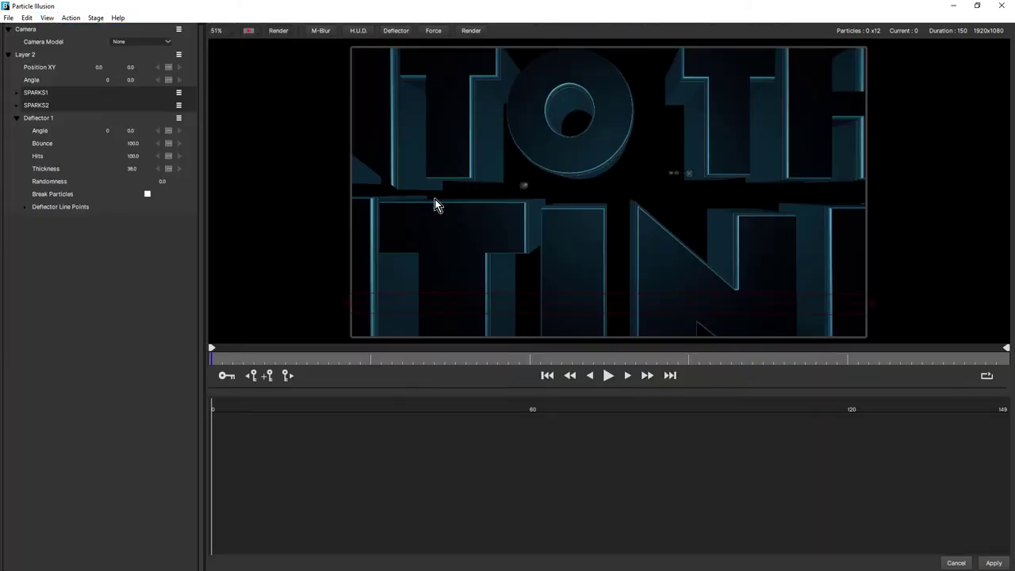
pyautogui.click(608, 376)
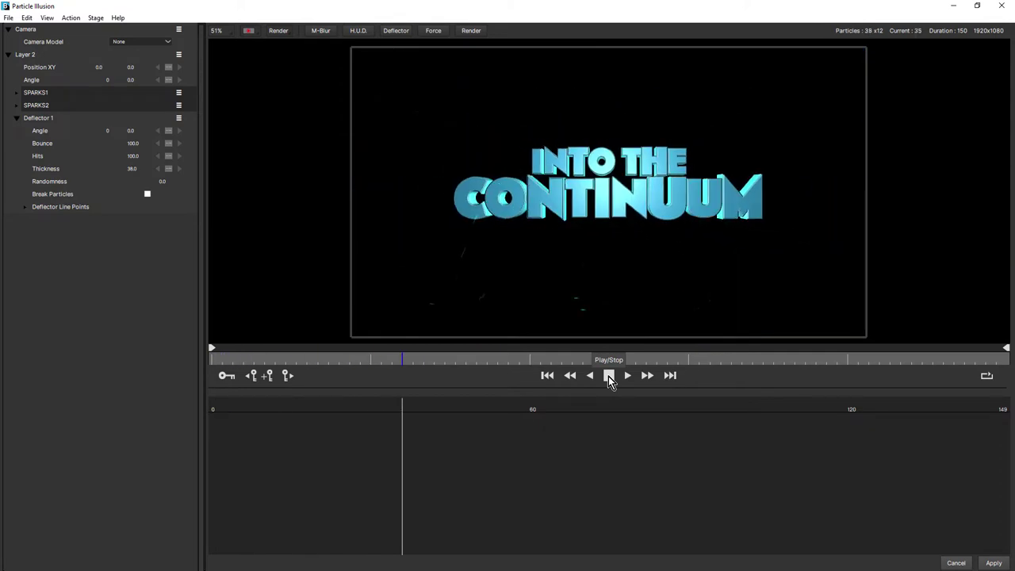
pyautogui.click(609, 376)
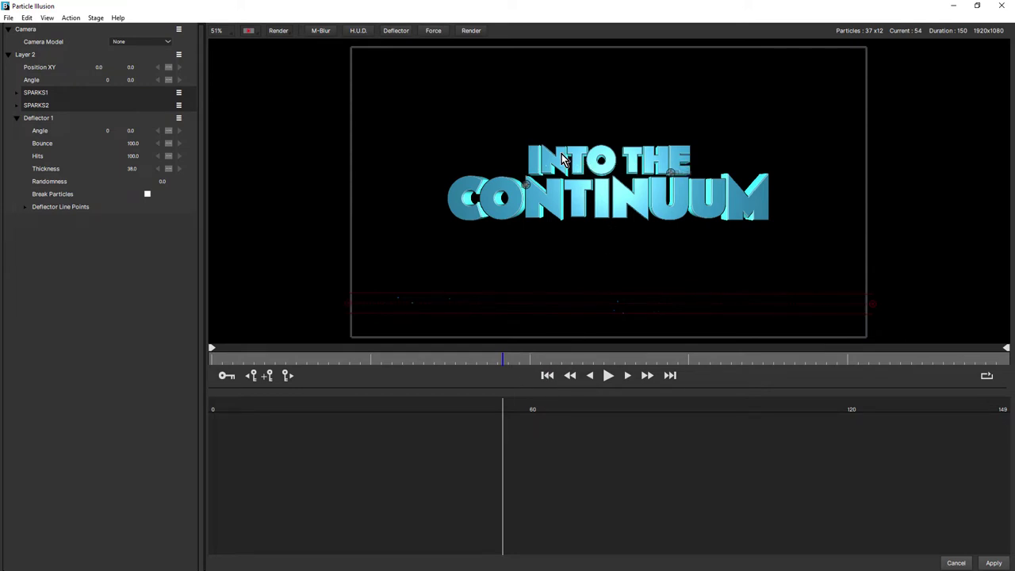
pyautogui.click(547, 376)
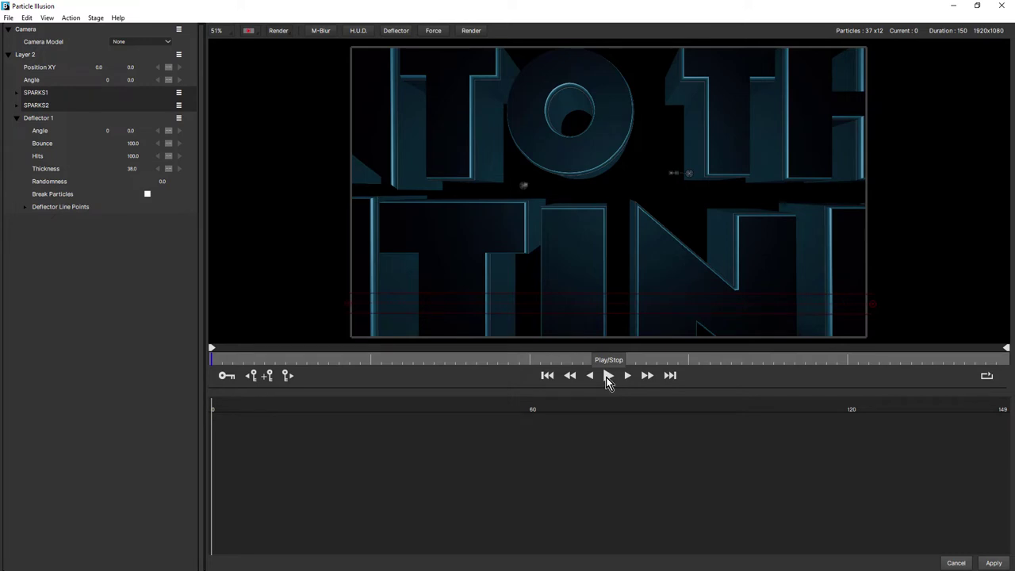
pyautogui.click(608, 378)
pyautogui.click(608, 377)
pyautogui.moveTo(338, 364); pyautogui.dragTo(255, 363)
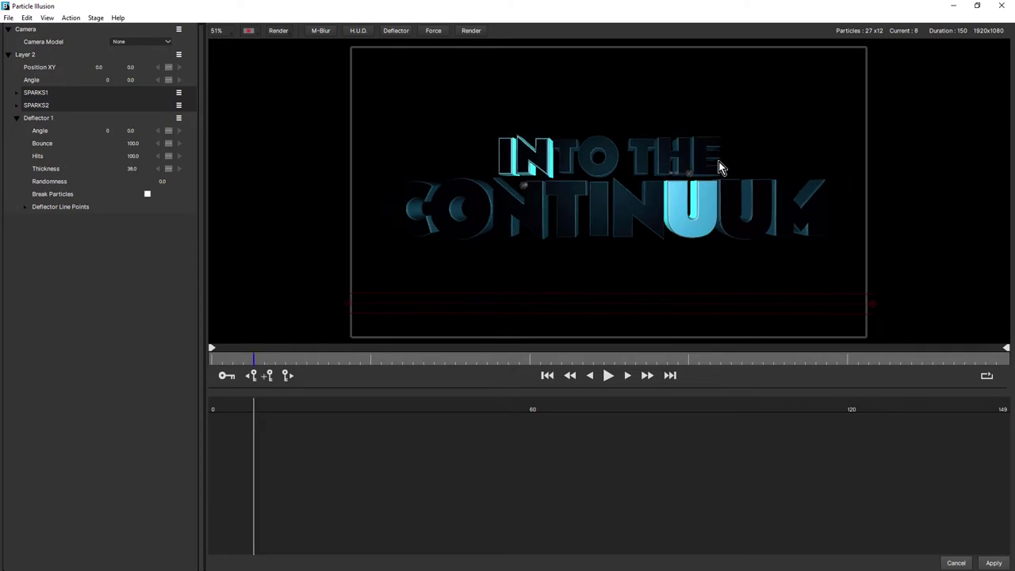
pyautogui.click(261, 362)
pyautogui.moveTo(263, 363)
pyautogui.mouseDown()
pyautogui.moveTo(294, 363)
pyautogui.moveTo(257, 371)
pyautogui.moveTo(267, 376)
pyautogui.moveTo(355, 376)
pyautogui.moveTo(262, 382)
pyautogui.mouseUp()
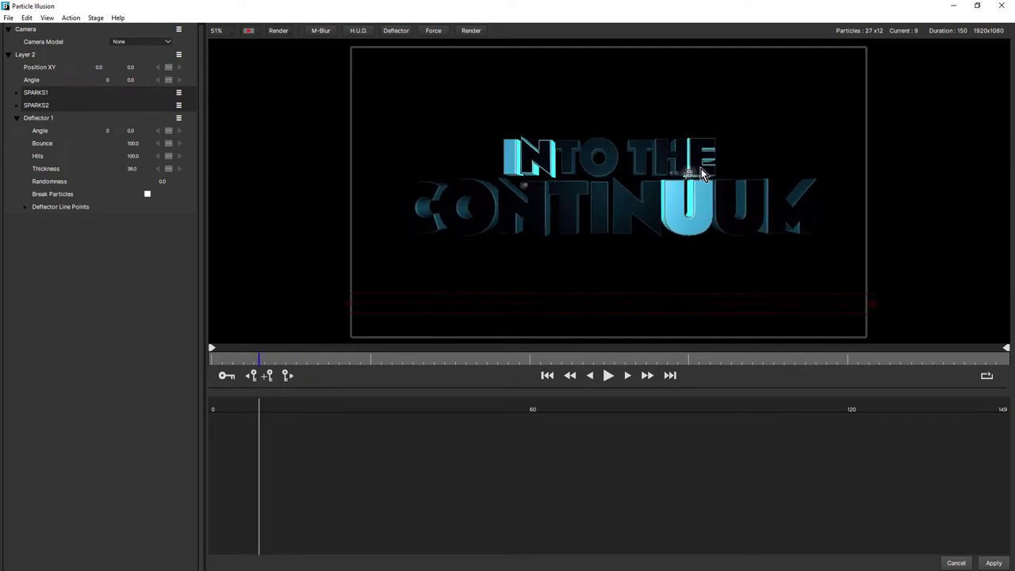
pyautogui.scroll(2, 701, 168)
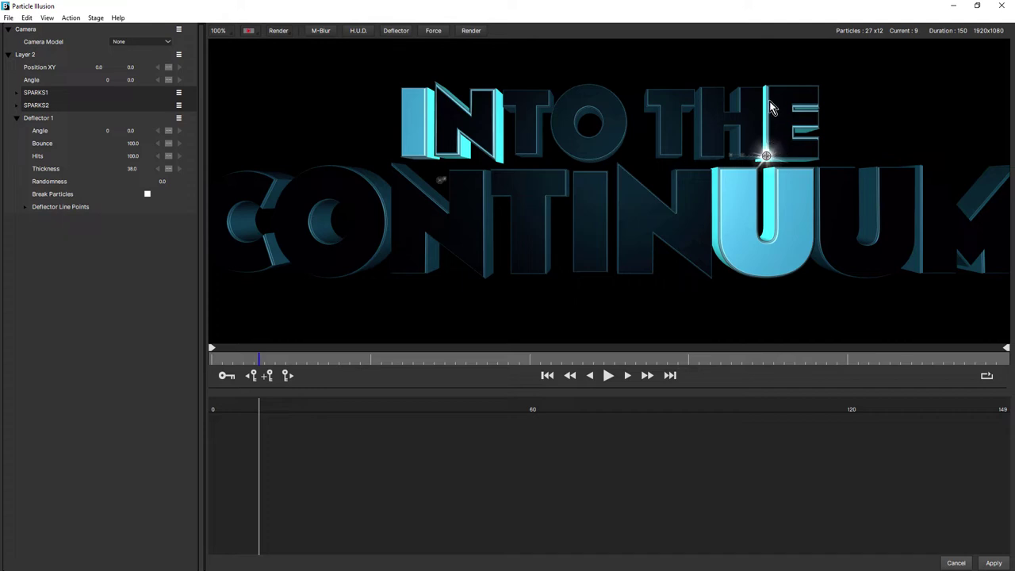
pyautogui.click(255, 361)
pyautogui.click(261, 361)
pyautogui.moveTo(260, 364); pyautogui.dragTo(286, 364)
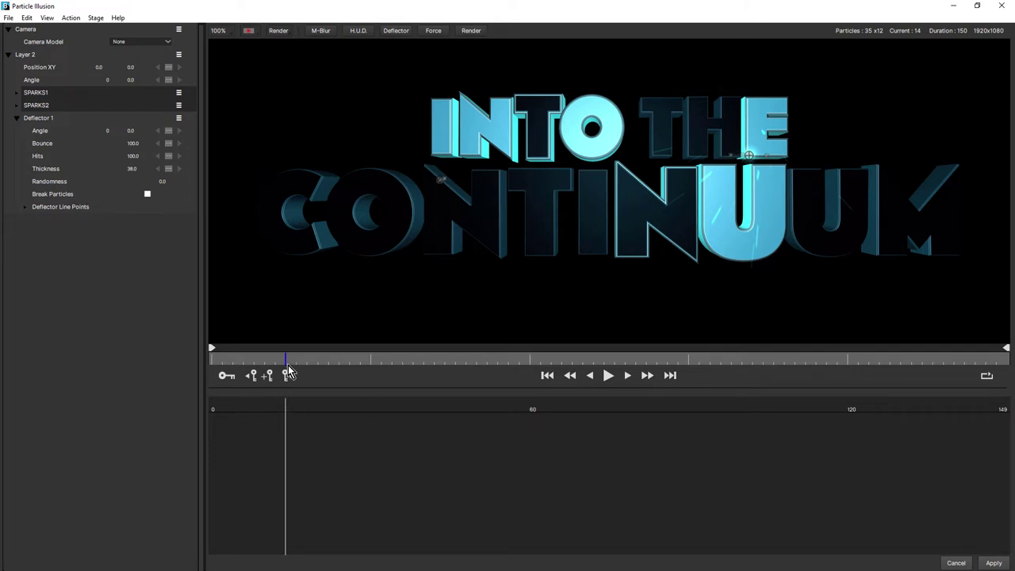
pyautogui.moveTo(288, 368); pyautogui.dragTo(329, 376)
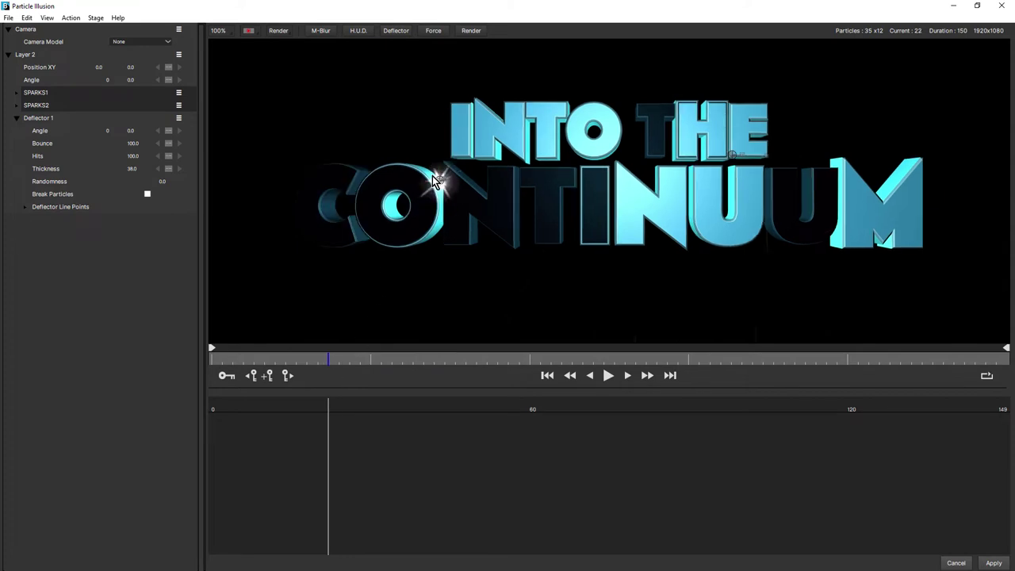
pyautogui.moveTo(328, 357); pyautogui.dragTo(420, 349)
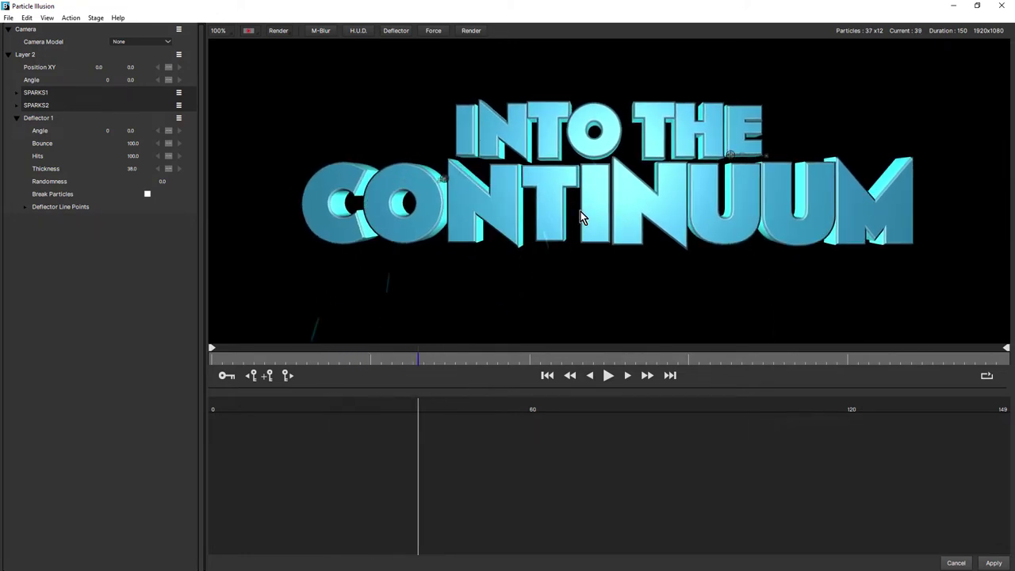
pyautogui.scroll(-1, 579, 218)
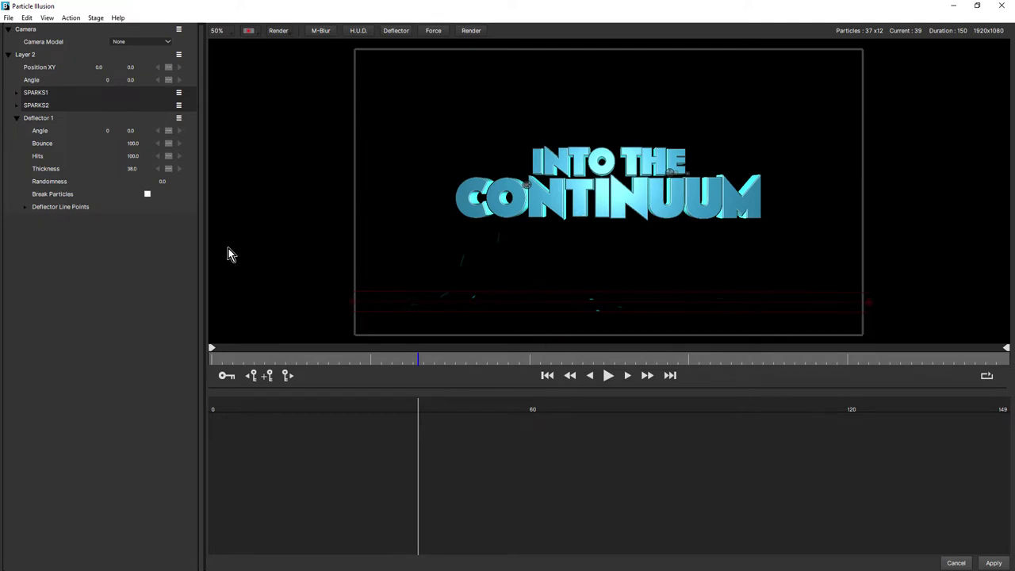
# - Inspect Deflector 1 under the title at an early frame, then Apply the setup back to After Effects
pyautogui.click(40, 121)
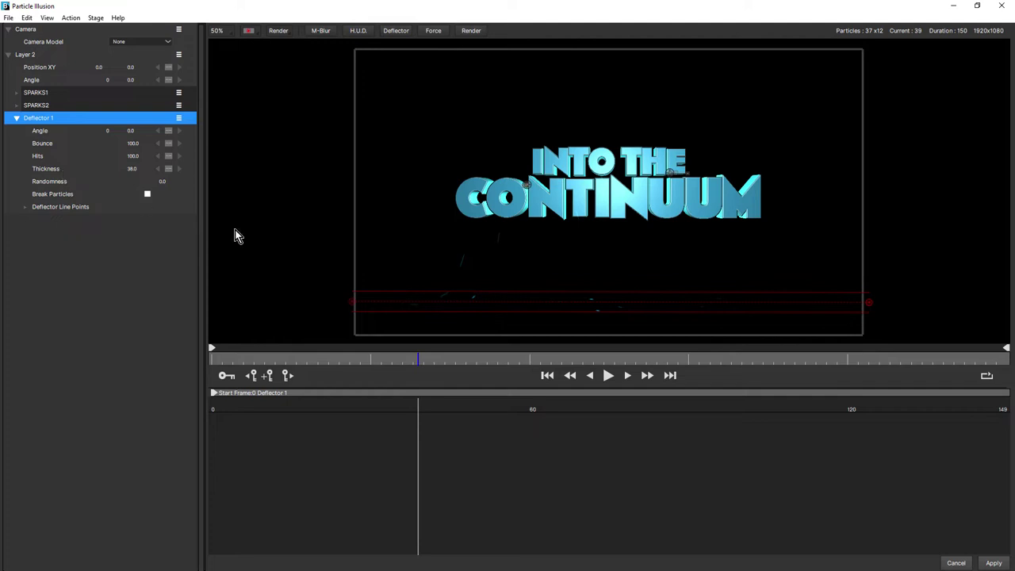
pyautogui.moveTo(307, 358); pyautogui.dragTo(399, 397)
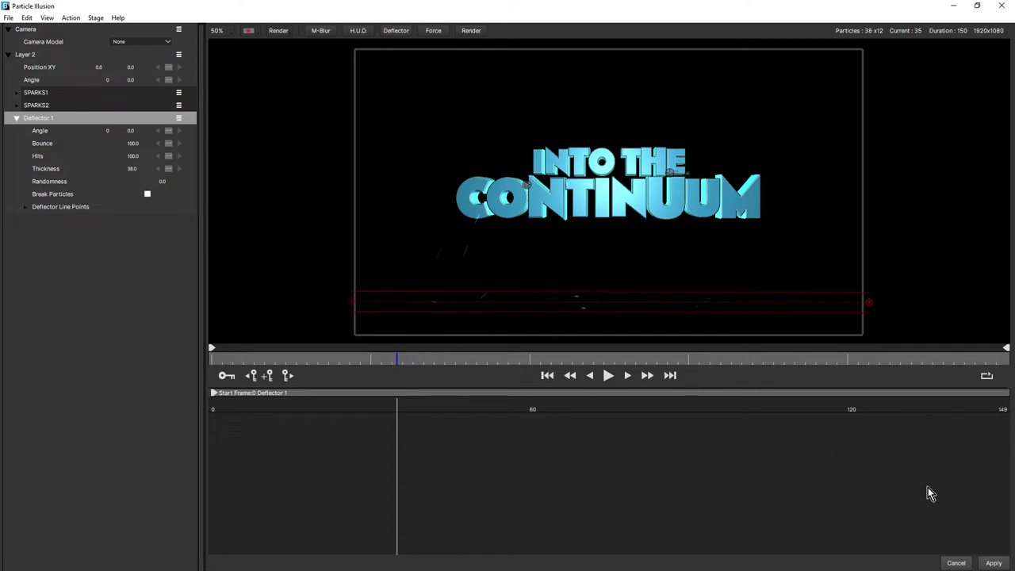
pyautogui.click(957, 563)
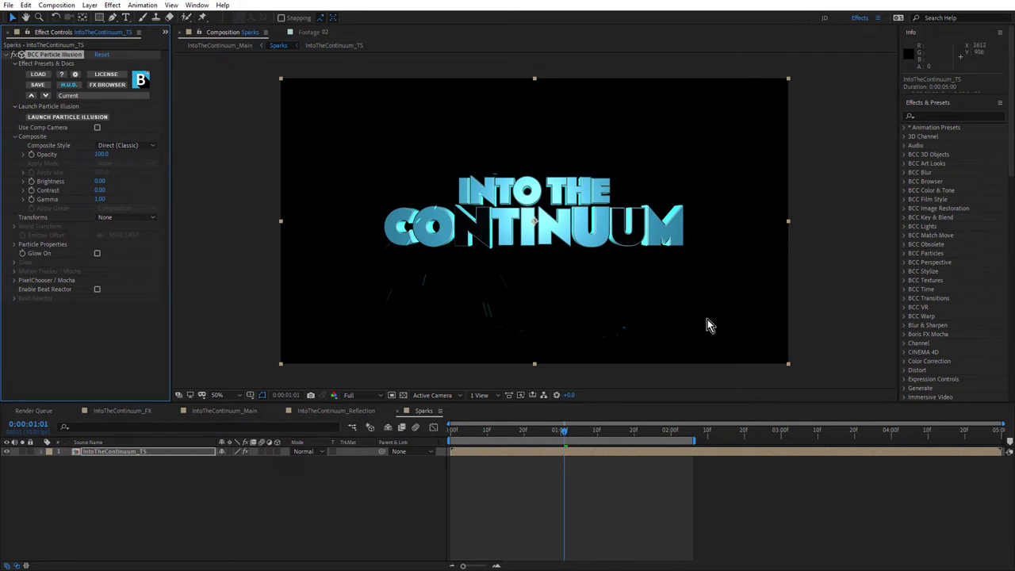
# - Switch back to the IntoTheContinuum_Main composition and zoom the viewer to look it over
pyautogui.click(247, 412)
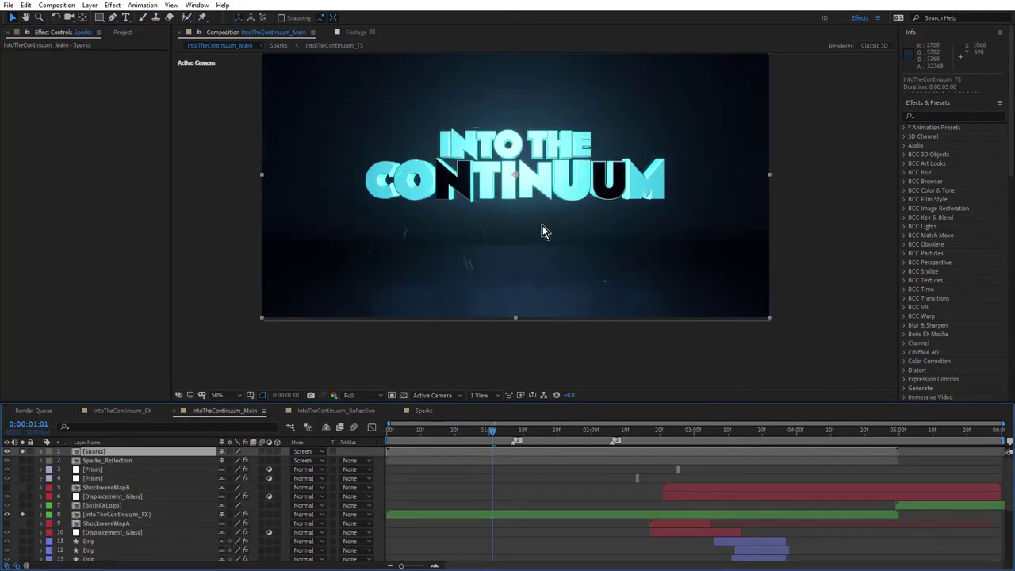
pyautogui.scroll(2, 515, 293)
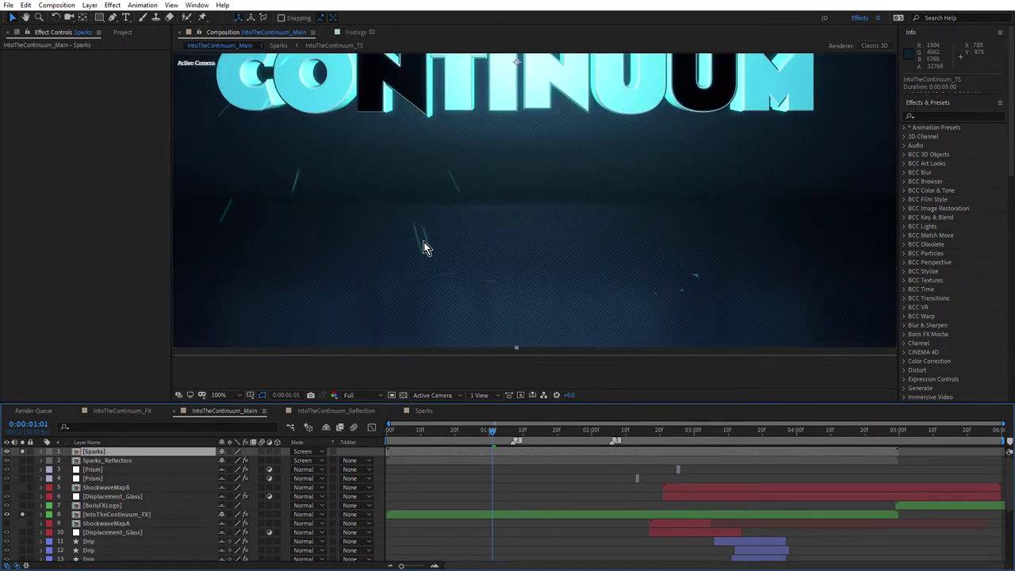
pyautogui.scroll(-2, 477, 230)
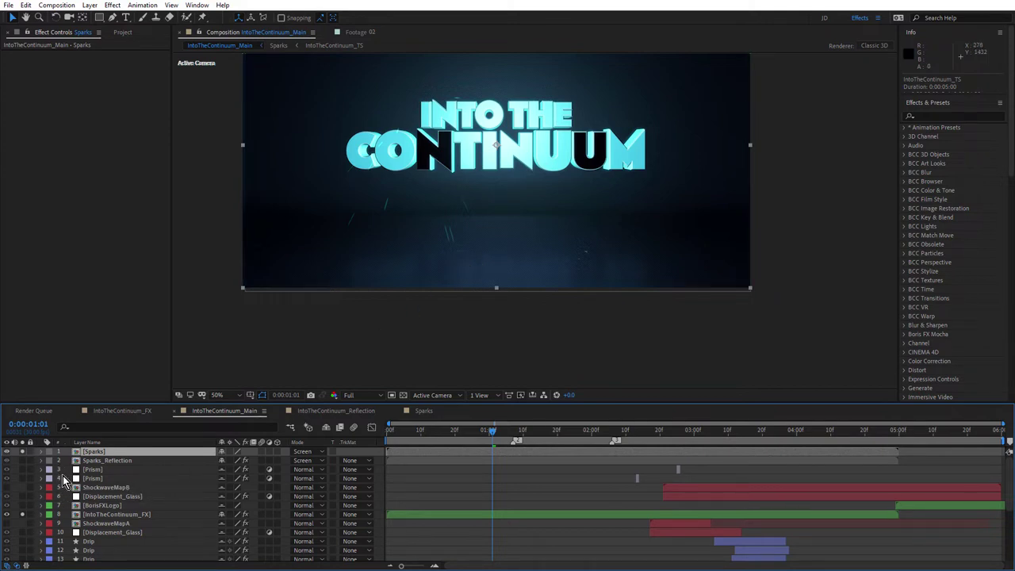
# - Show Sparks_Reflection's BCC Directional Blur settings (Blur Amount 10.0) and zoom in to inspect the reflection
pyautogui.click(108, 460)
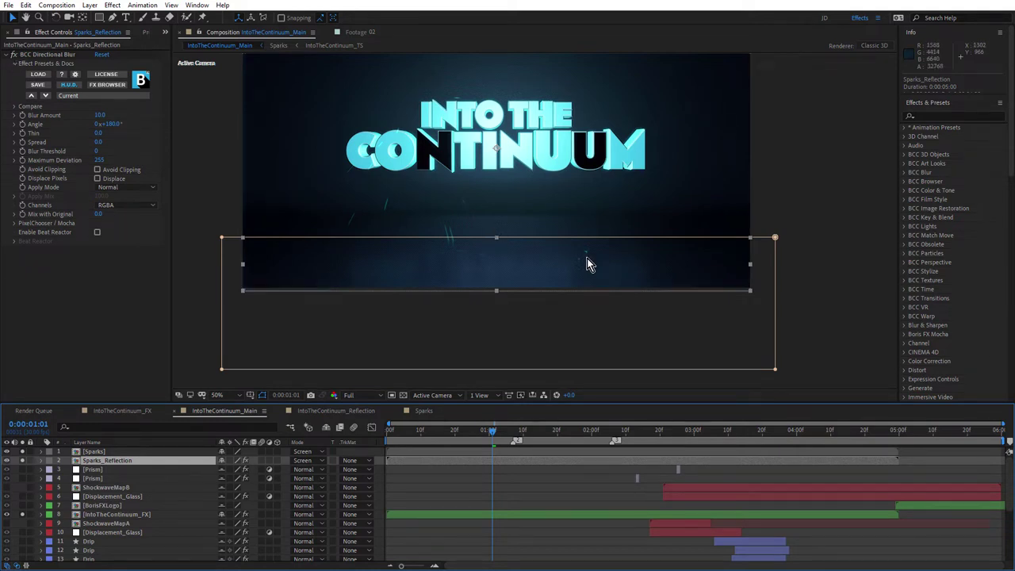
pyautogui.scroll(3, 587, 264)
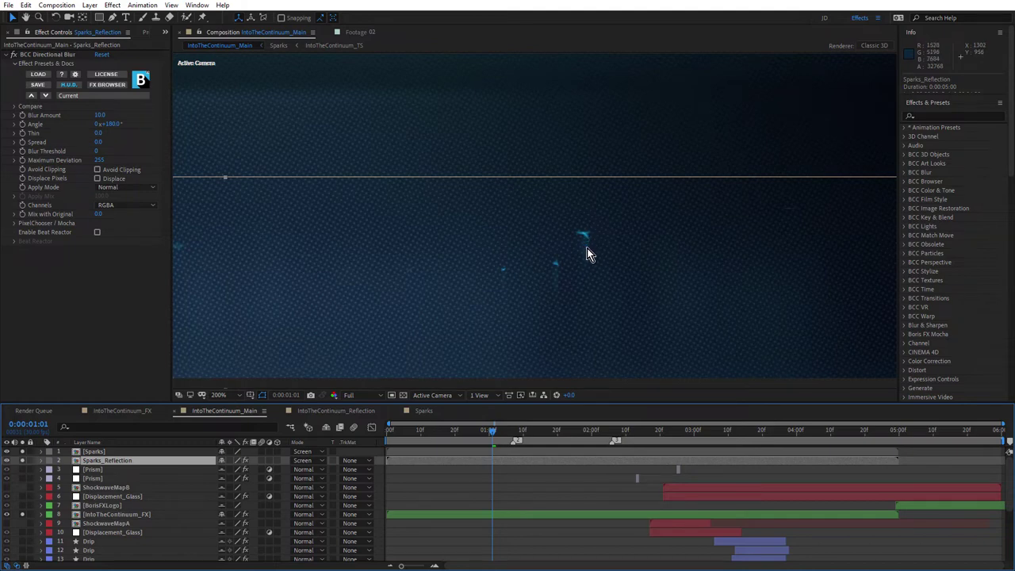
pyautogui.scroll(-2, 586, 243)
pyautogui.scroll(-1, 586, 244)
pyautogui.scroll(1, 586, 245)
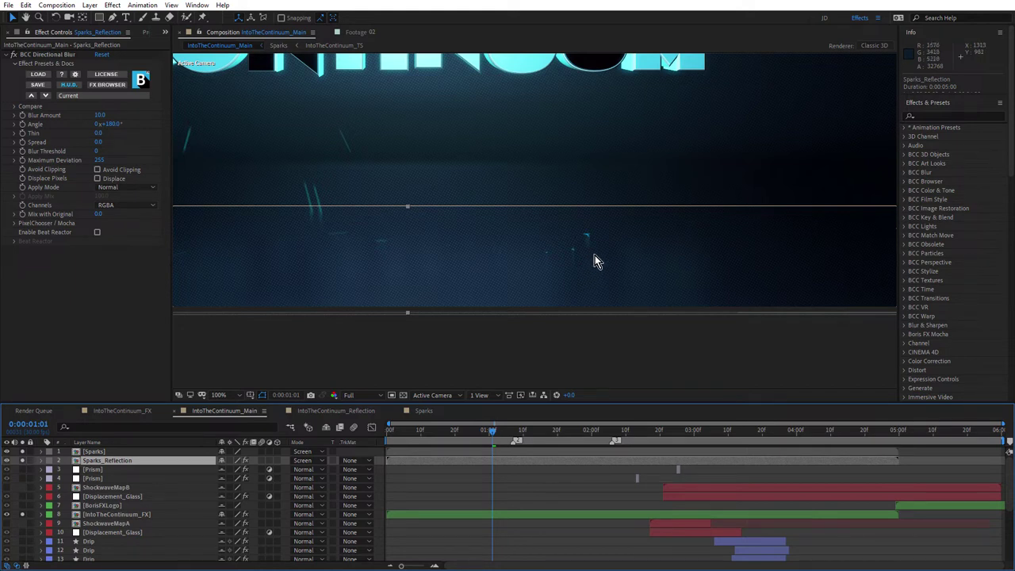
pyautogui.scroll(-3, 597, 240)
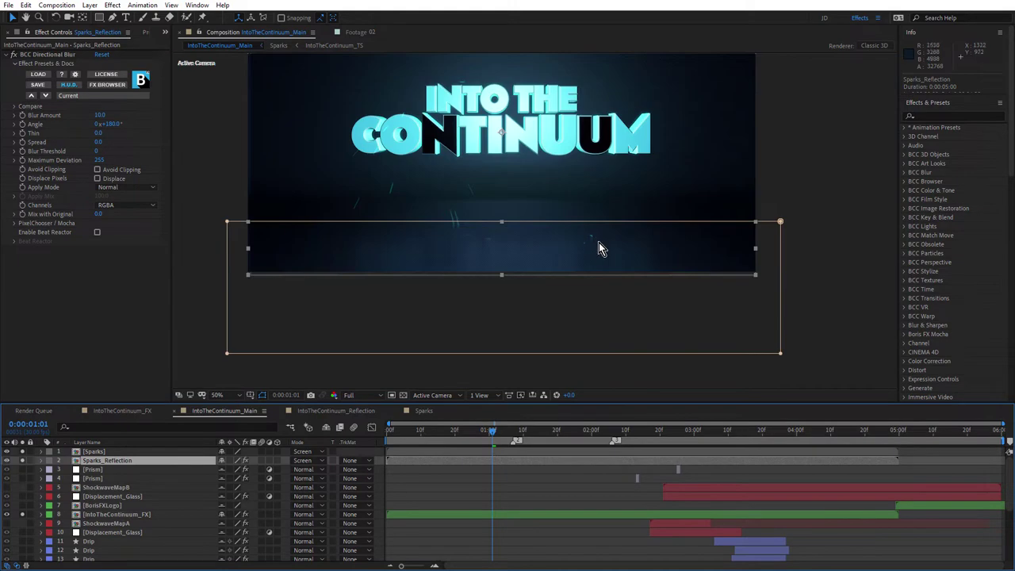
pyautogui.scroll(3, 599, 242)
pyautogui.scroll(-2, 599, 242)
pyautogui.scroll(2, 590, 243)
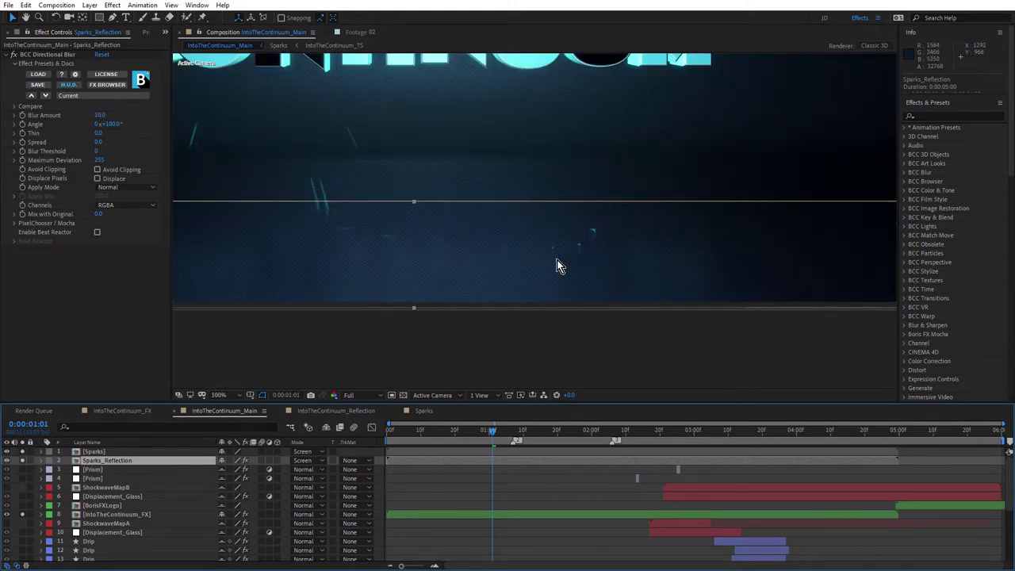
# - Toggle Sparks_Reflection's solo off and back on, then select the IntoTheContinuum_FX layer
pyautogui.click(25, 461)
pyautogui.click(26, 462)
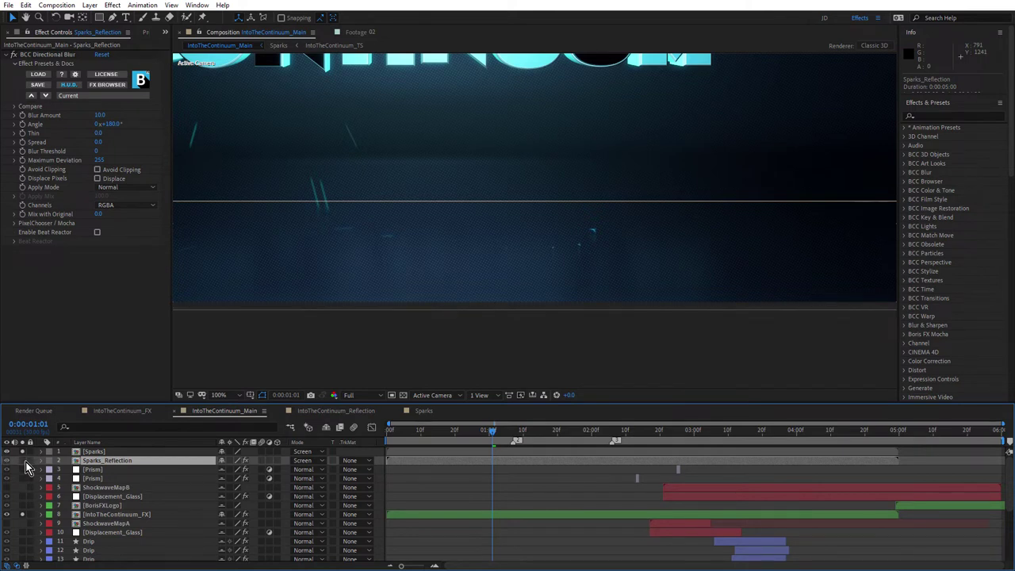
pyautogui.scroll(-2, 647, 201)
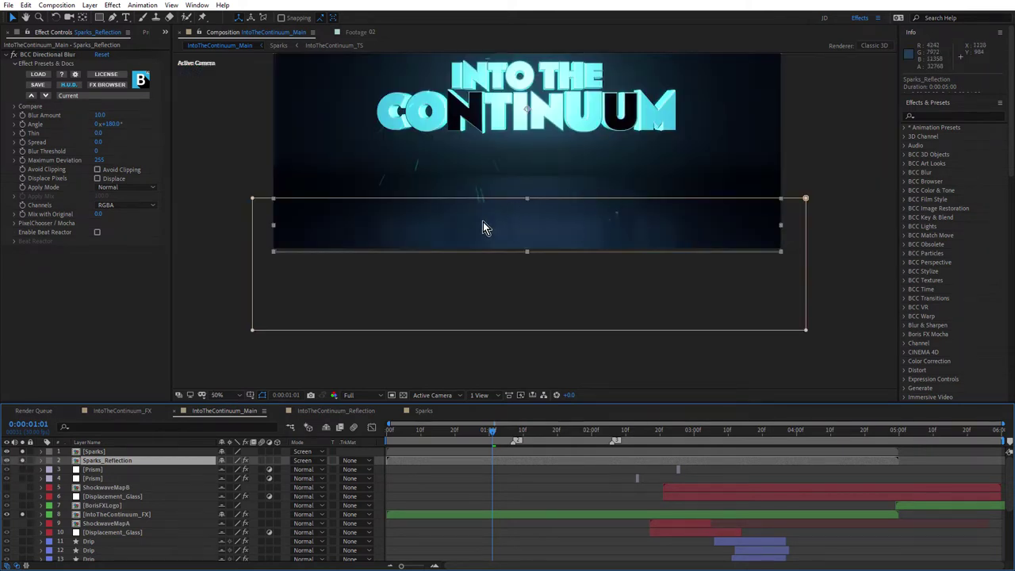
pyautogui.scroll(2, 570, 221)
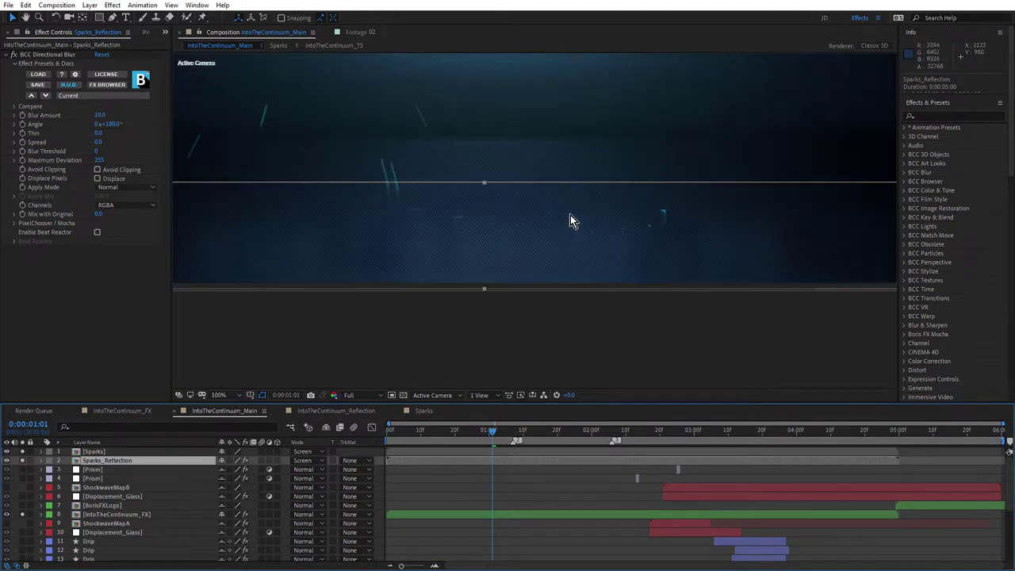
pyautogui.scroll(-2, 622, 225)
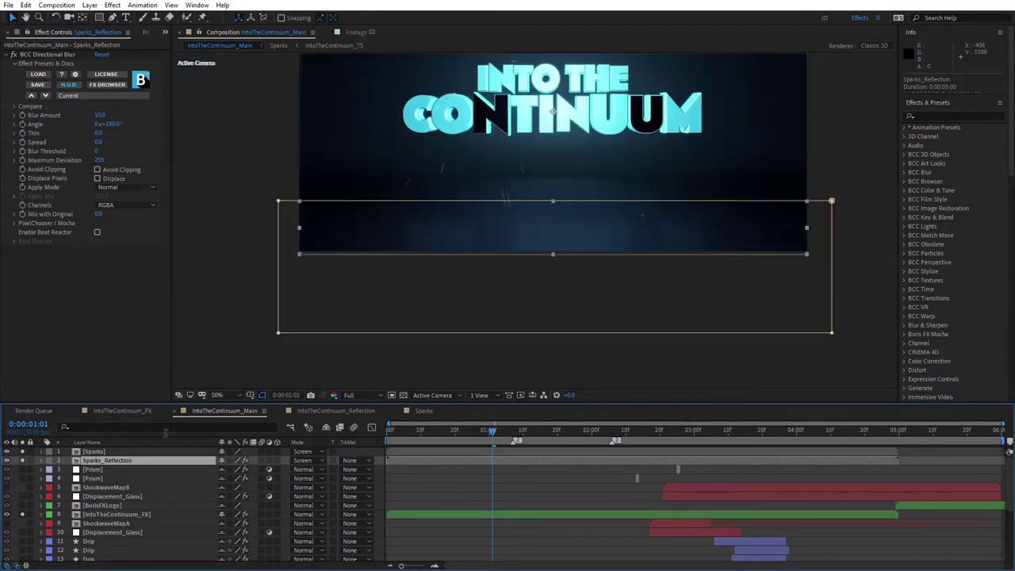
pyautogui.click(132, 515)
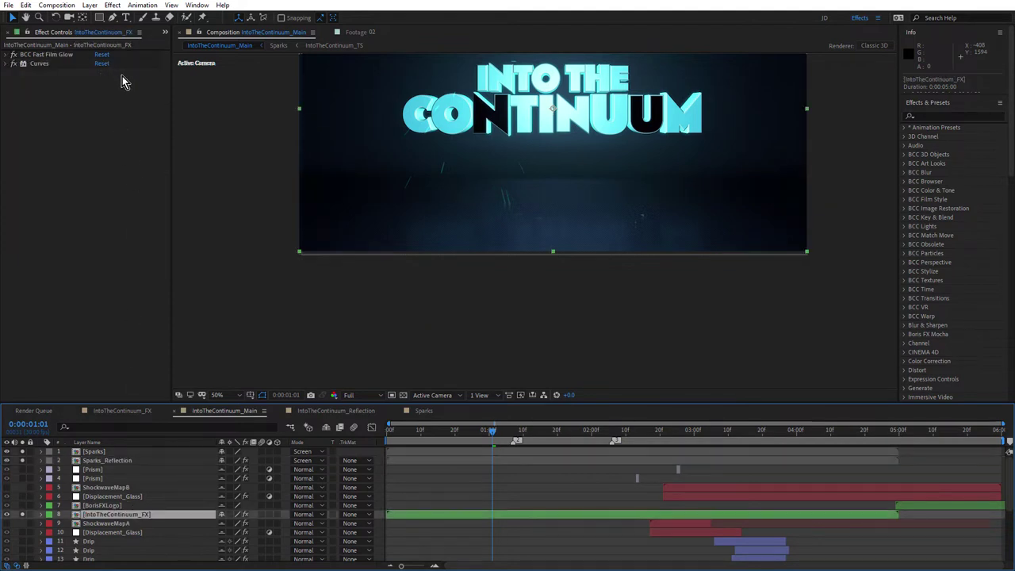
# - At 100% view, toggle BCC Fast Film Glow and Curves to compare, leave glow on, and show the Project panel
pyautogui.moveTo(530, 130); pyautogui.dragTo(533, 173)
pyautogui.press('/')
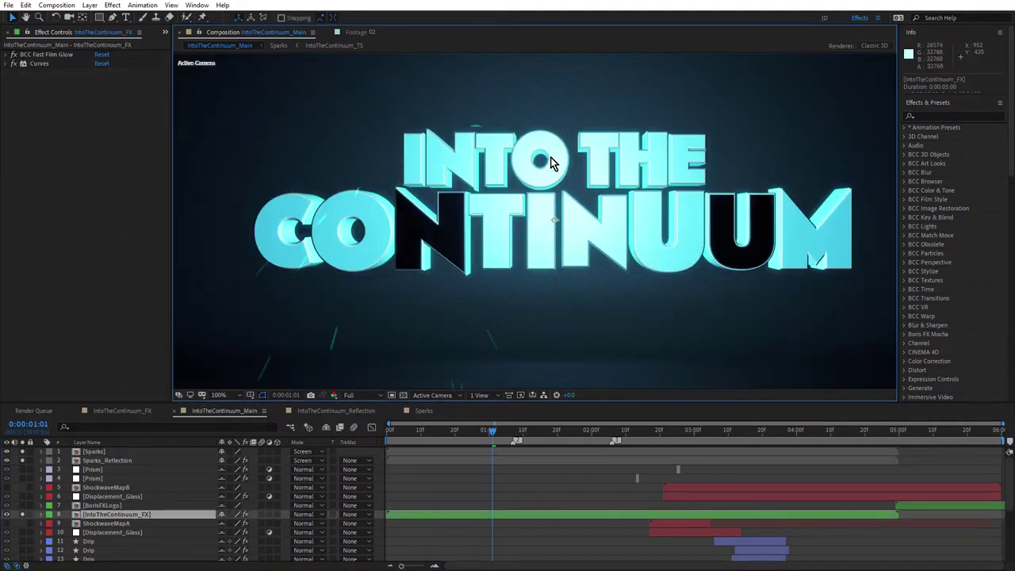
pyautogui.click(13, 54)
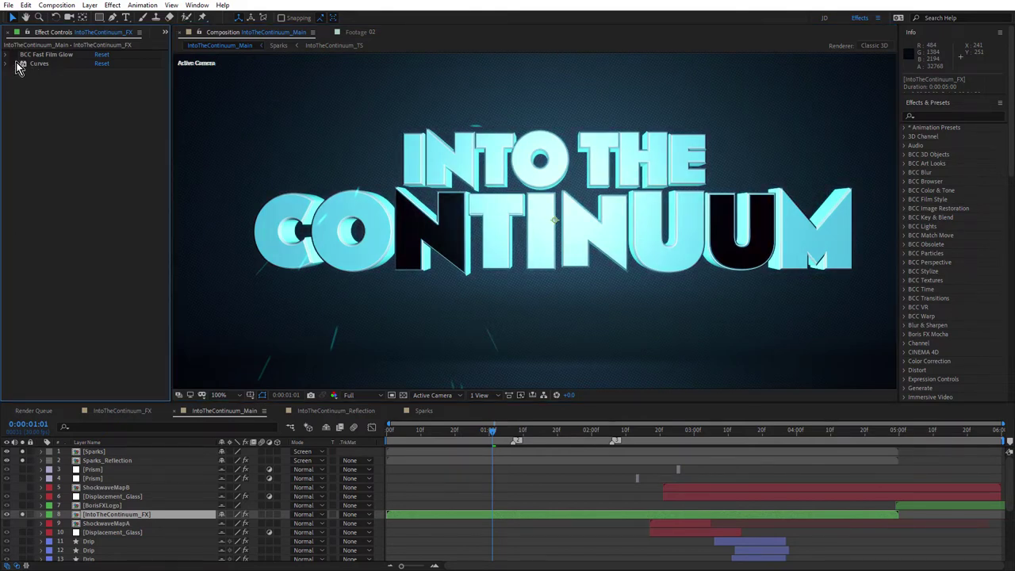
pyautogui.click(14, 63)
pyautogui.click(14, 55)
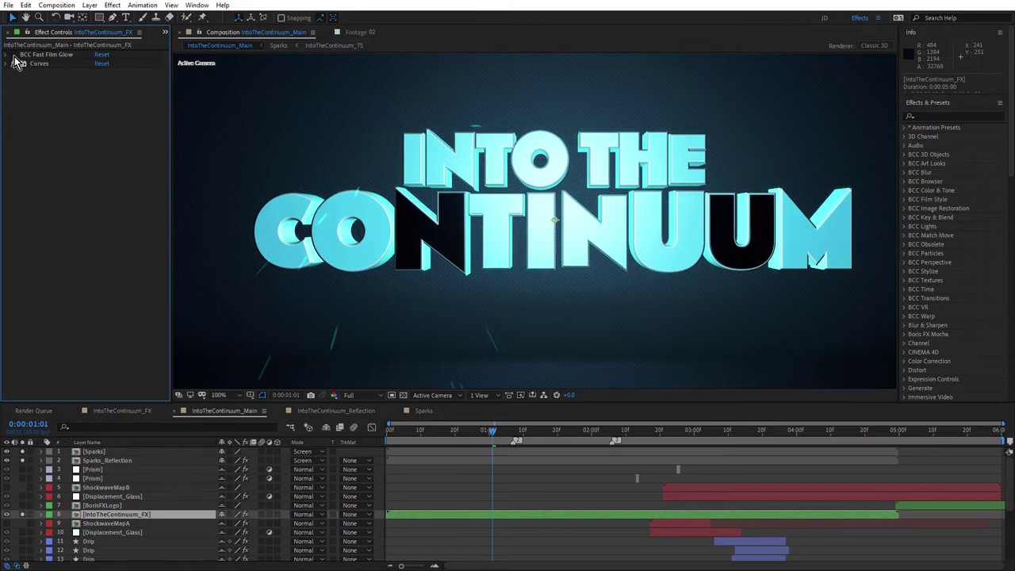
pyautogui.click(14, 55)
pyautogui.click(14, 54)
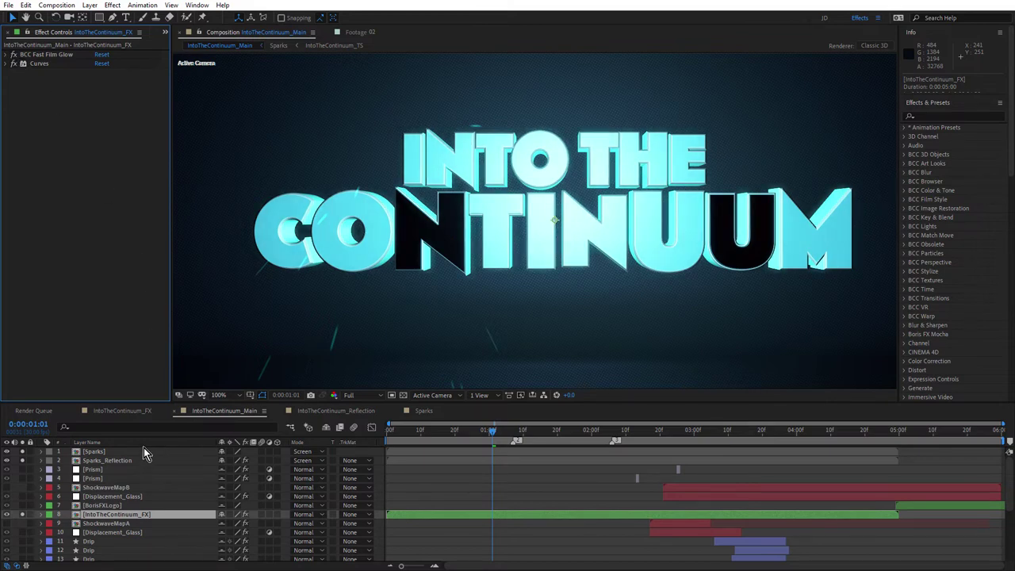
pyautogui.click(166, 32)
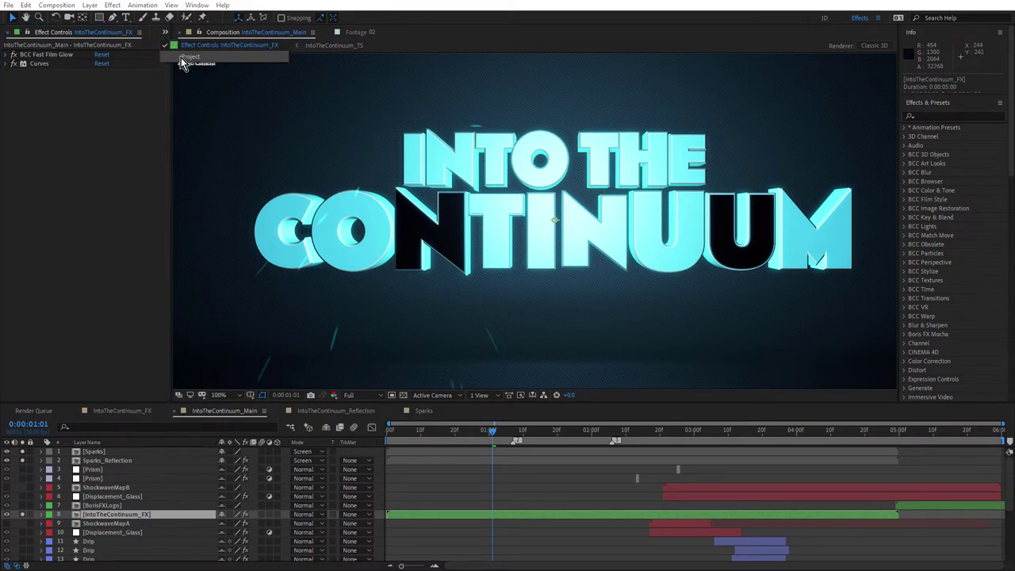
pyautogui.click(181, 57)
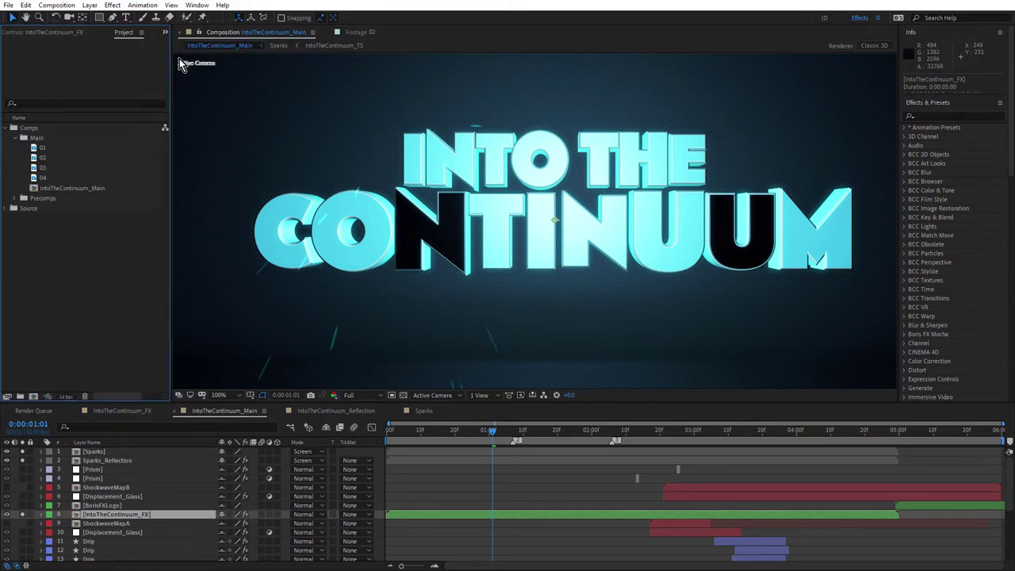
# - Preview rendered clip 02 in a maximized viewer, then switch to the IntoTheContinuum_FX composition
pyautogui.doubleClick(43, 157)
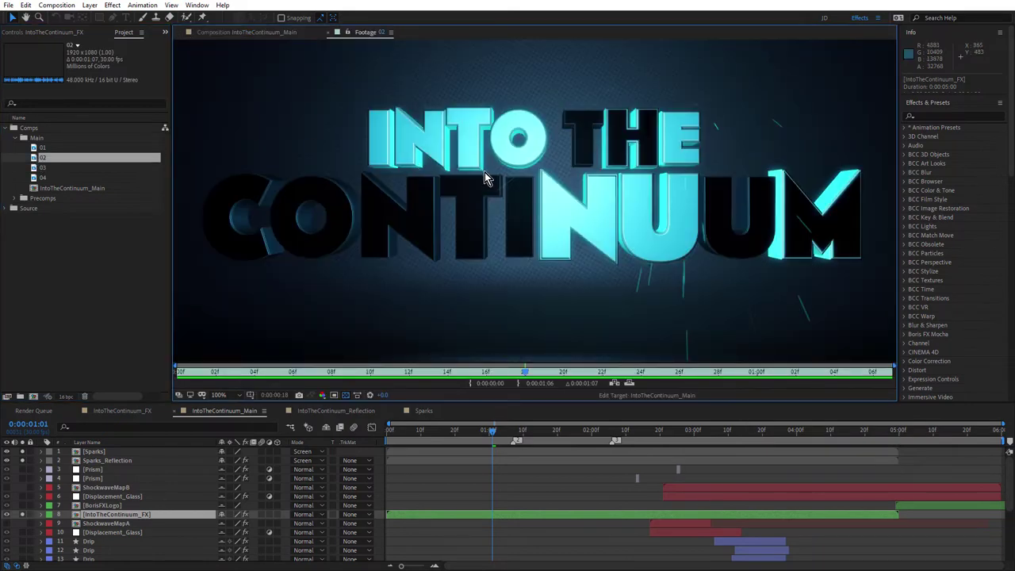
pyautogui.press('`')
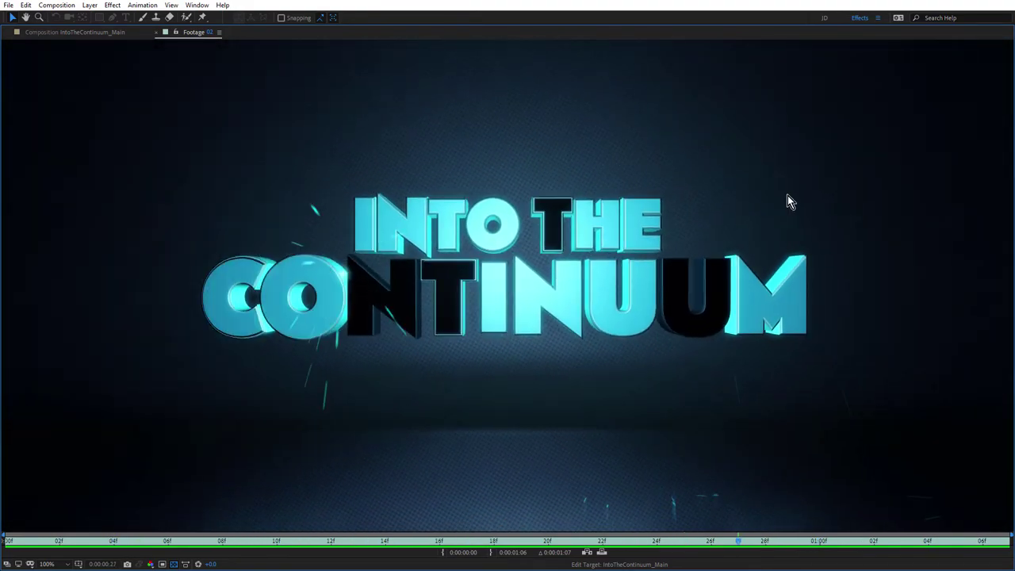
pyautogui.press('`')
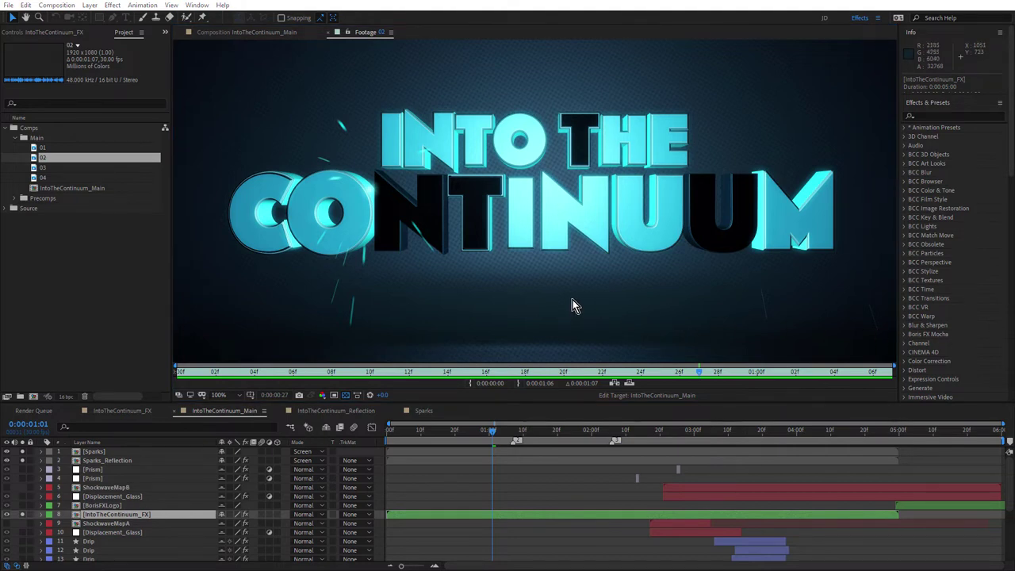
pyautogui.click(122, 411)
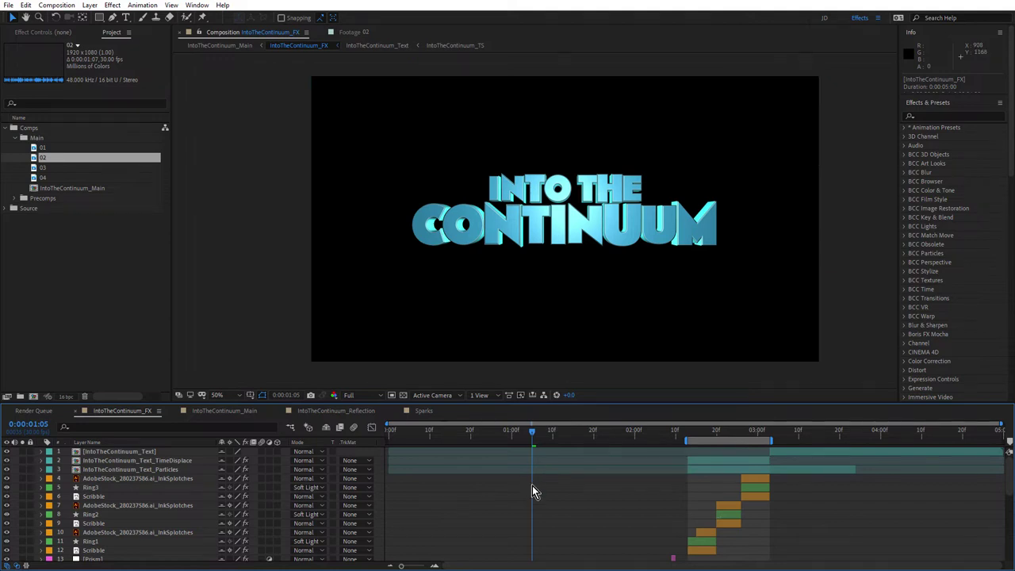
pyautogui.scroll(-5, 552, 504)
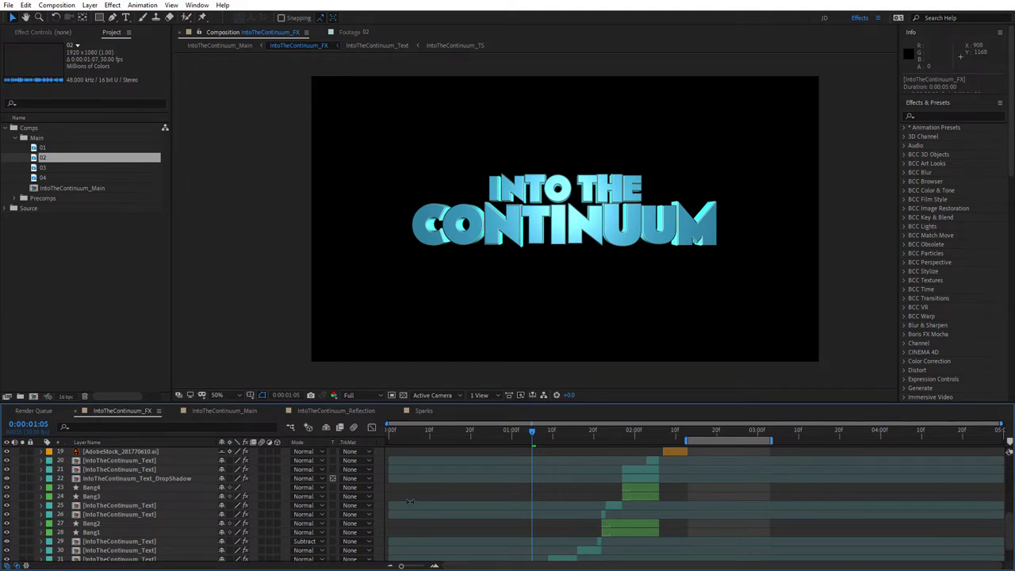
pyautogui.scroll(-3, 408, 503)
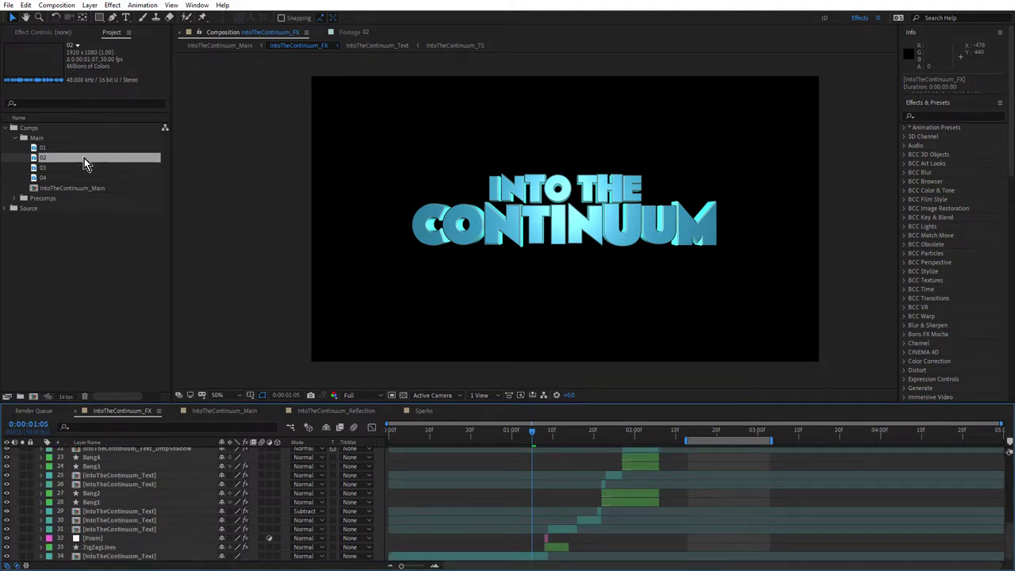
# - Open rendered clip 03 maximized, play it and scrub through its changing title colours
pyautogui.doubleClick(33, 169)
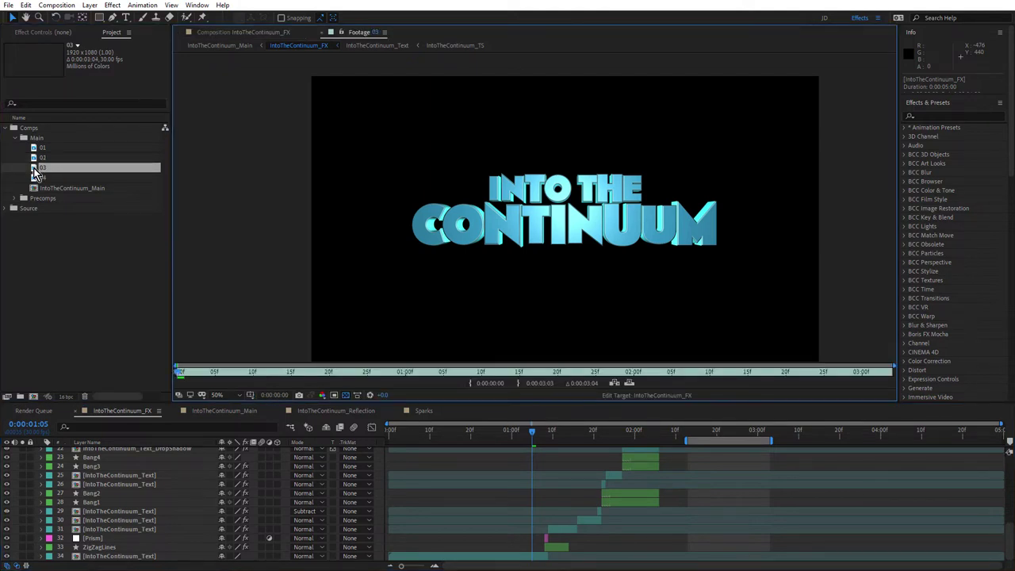
pyautogui.press('`')
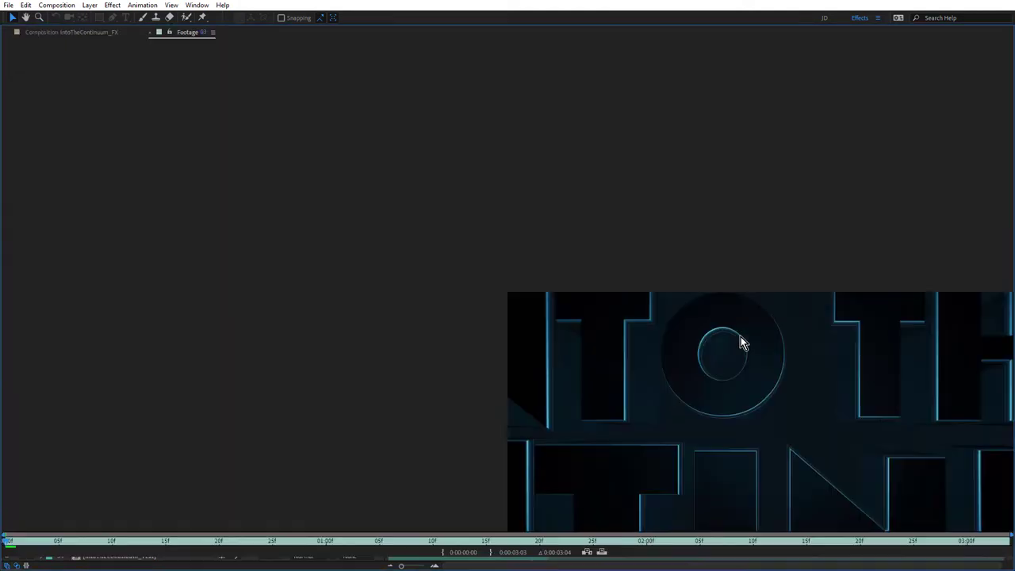
pyautogui.moveTo(716, 410); pyautogui.dragTo(513, 257)
pyautogui.scroll(2, 442, 234)
pyautogui.press('space')
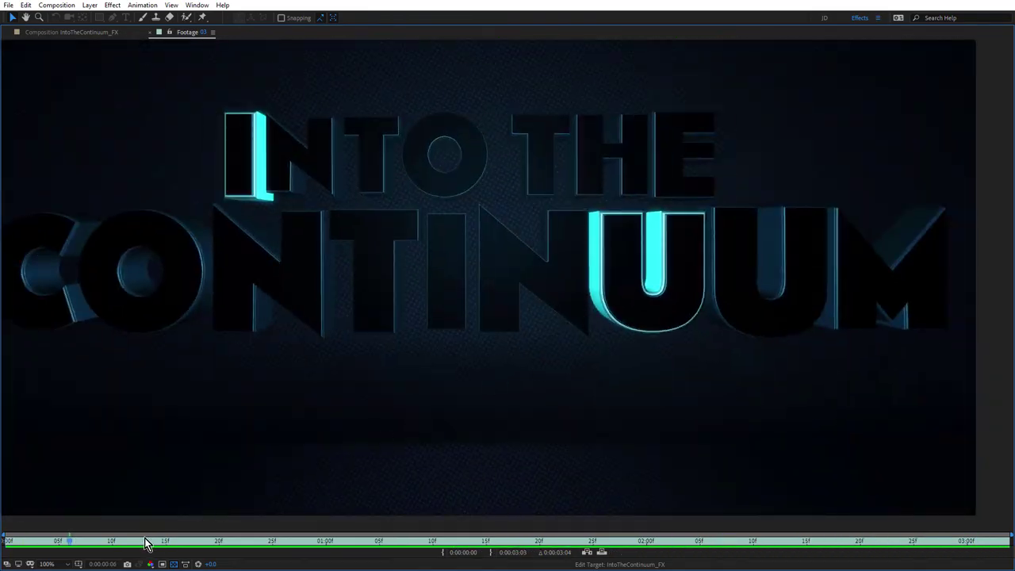
pyautogui.scroll(-2, 511, 261)
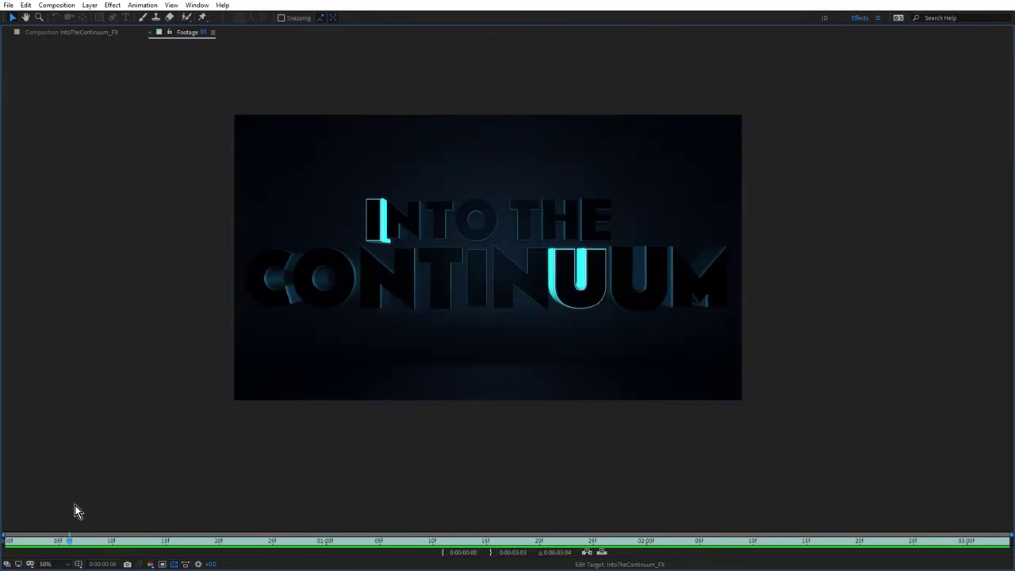
pyautogui.moveTo(76, 546)
pyautogui.mouseDown()
pyautogui.moveTo(294, 554)
pyautogui.moveTo(71, 560)
pyautogui.moveTo(451, 560)
pyautogui.moveTo(386, 564)
pyautogui.moveTo(431, 566)
pyautogui.moveTo(410, 570)
pyautogui.moveTo(673, 565)
pyautogui.moveTo(771, 540)
pyautogui.moveTo(1001, 552)
pyautogui.moveTo(780, 555)
pyautogui.moveTo(881, 555)
pyautogui.mouseUp()
pyautogui.moveTo(956, 567); pyautogui.dragTo(363, 543)
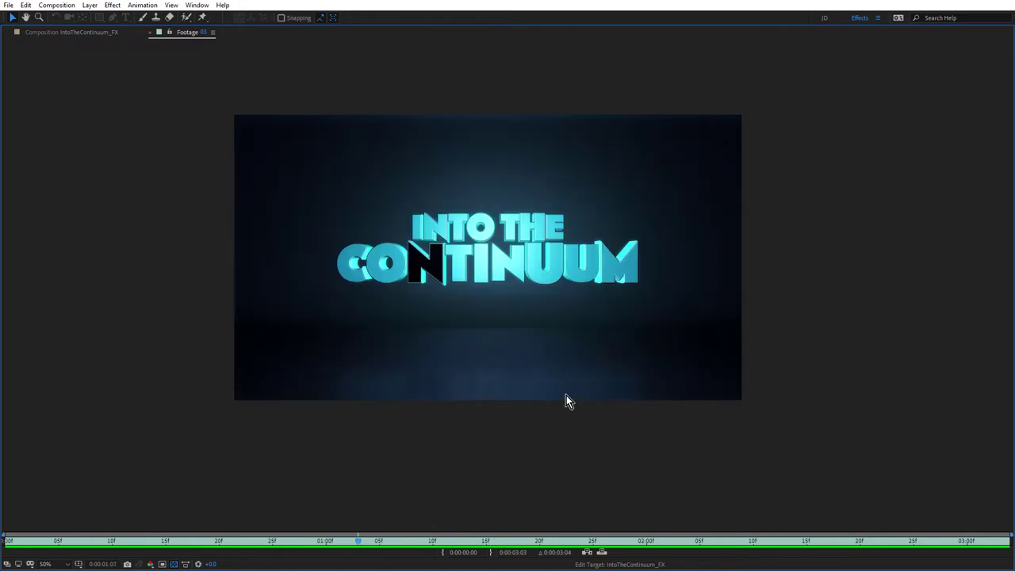
pyautogui.press('`')
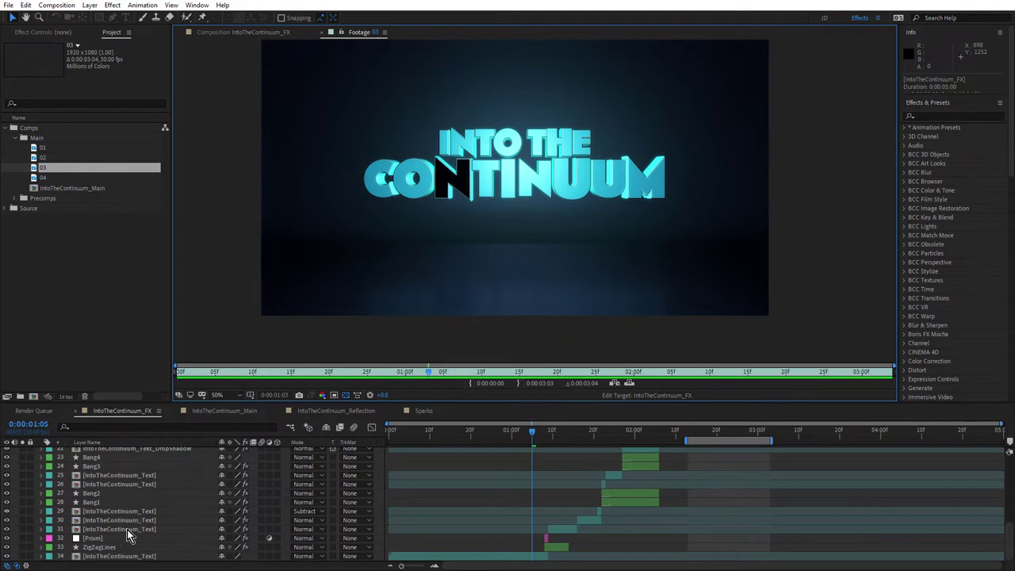
# - Select IntoTheContinuum_Text and check the title against the transparency grid
pyautogui.click(132, 558)
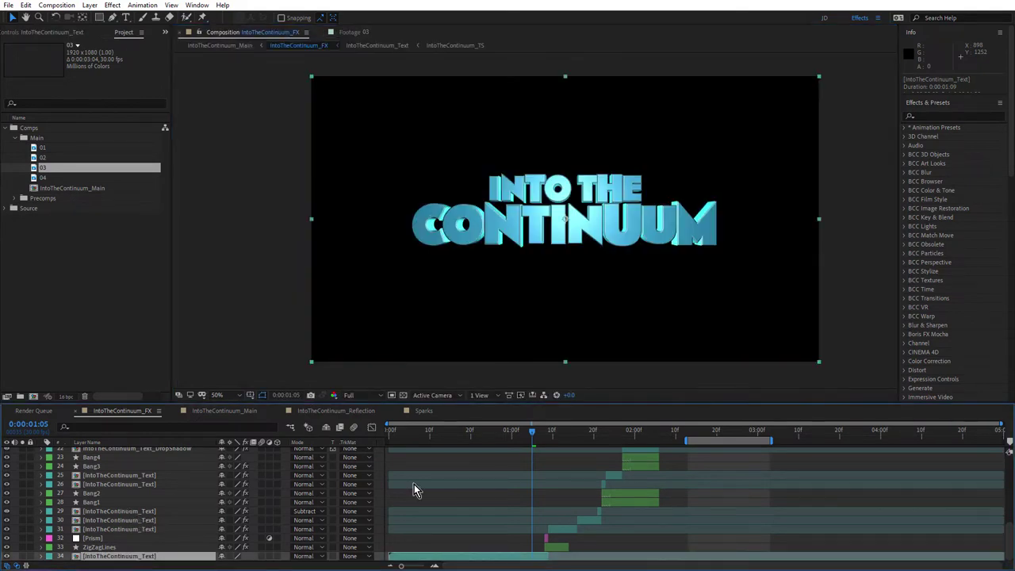
pyautogui.click(403, 395)
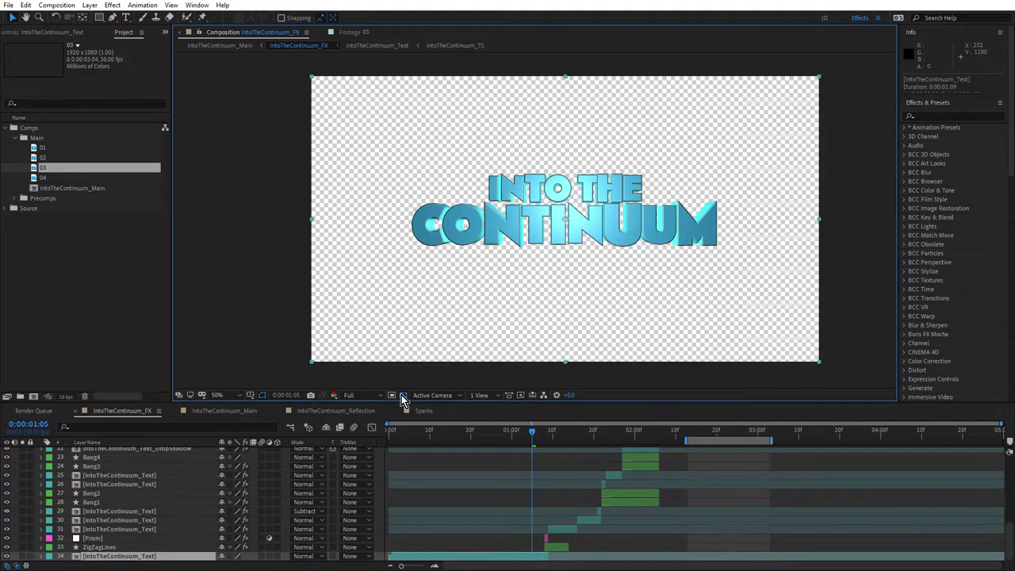
pyautogui.click(403, 395)
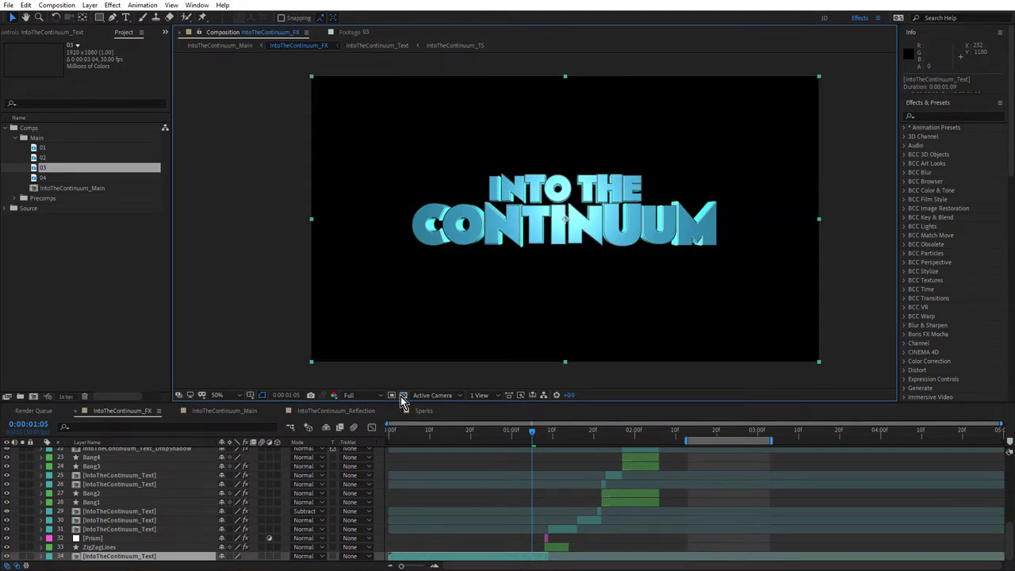
# - At 1:09, raise the lower-left vertex of ZigZagLines' Path 1 slightly, then step to 1:10
pyautogui.click(99, 548)
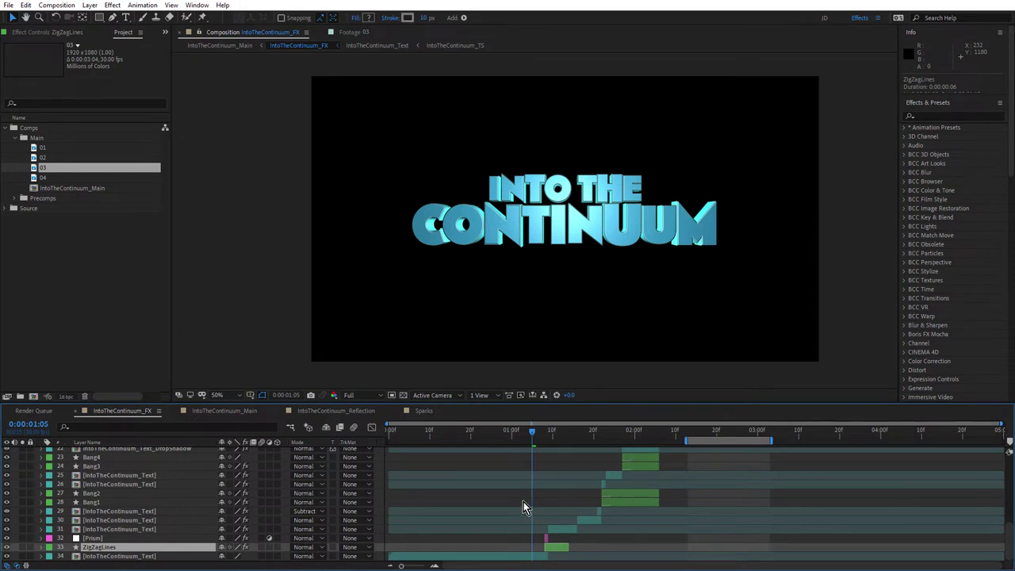
pyautogui.scroll(3, 540, 530)
pyautogui.moveTo(518, 443); pyautogui.dragTo(523, 441)
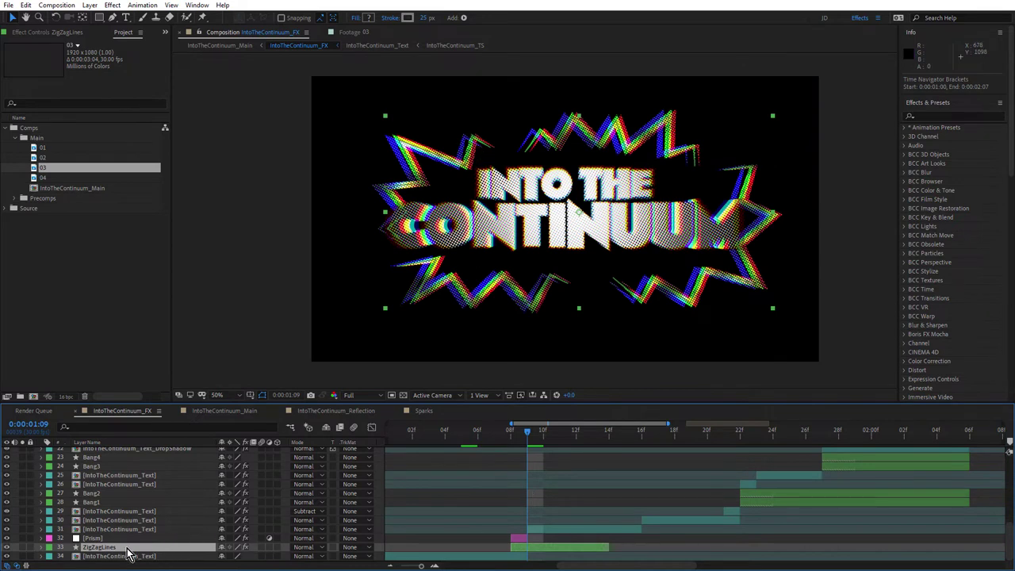
pyautogui.press('u')
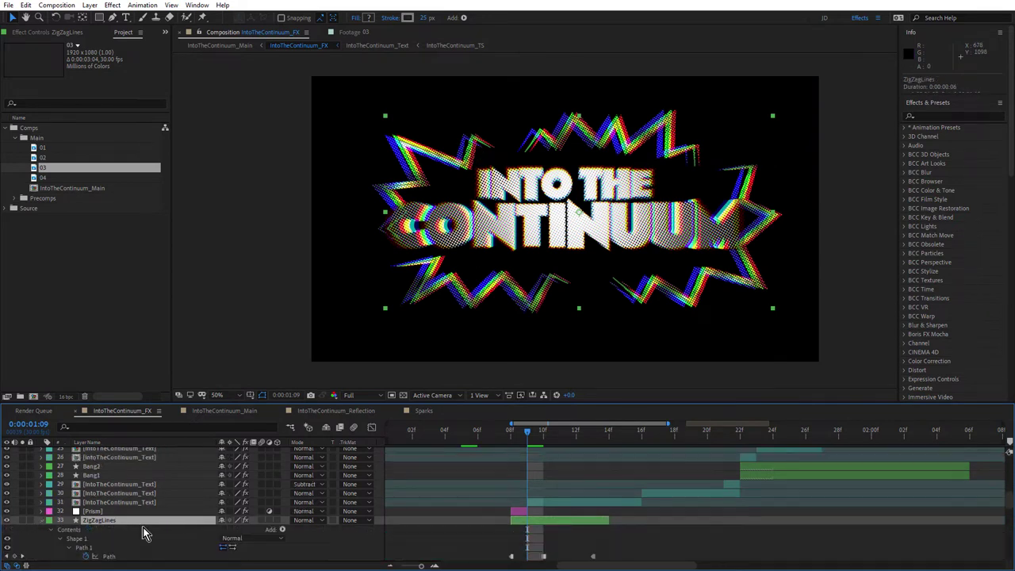
pyautogui.scroll(-5, 139, 537)
pyautogui.click(113, 469)
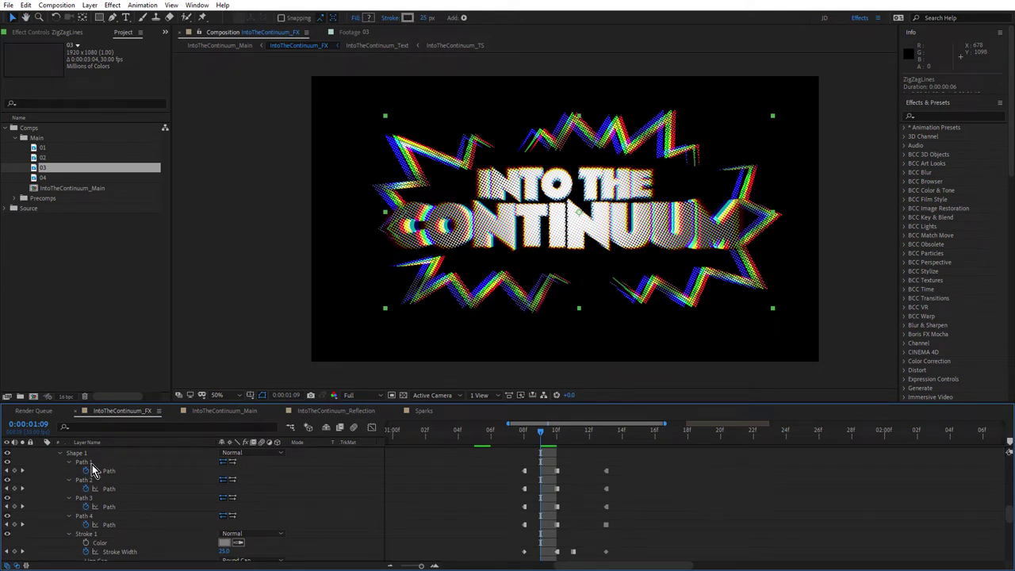
pyautogui.click(84, 462)
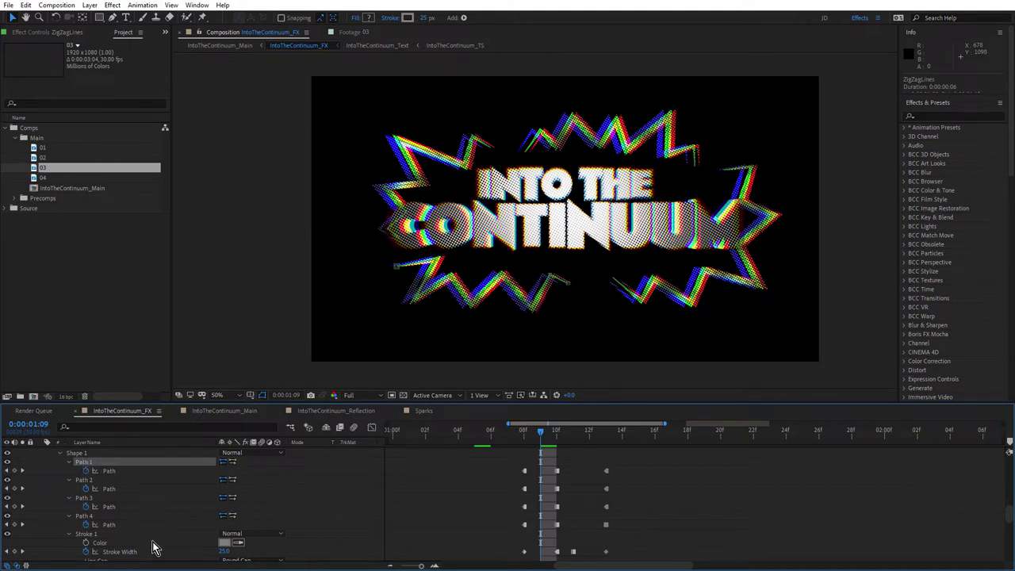
pyautogui.scroll(-3, 155, 541)
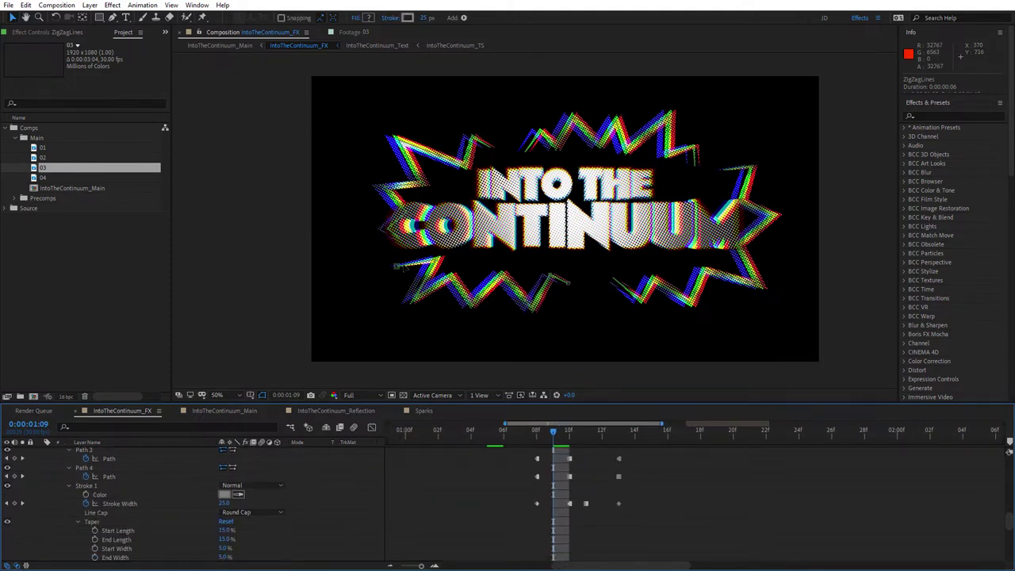
pyautogui.scroll(2, 396, 267)
pyautogui.moveTo(395, 280); pyautogui.dragTo(392, 271)
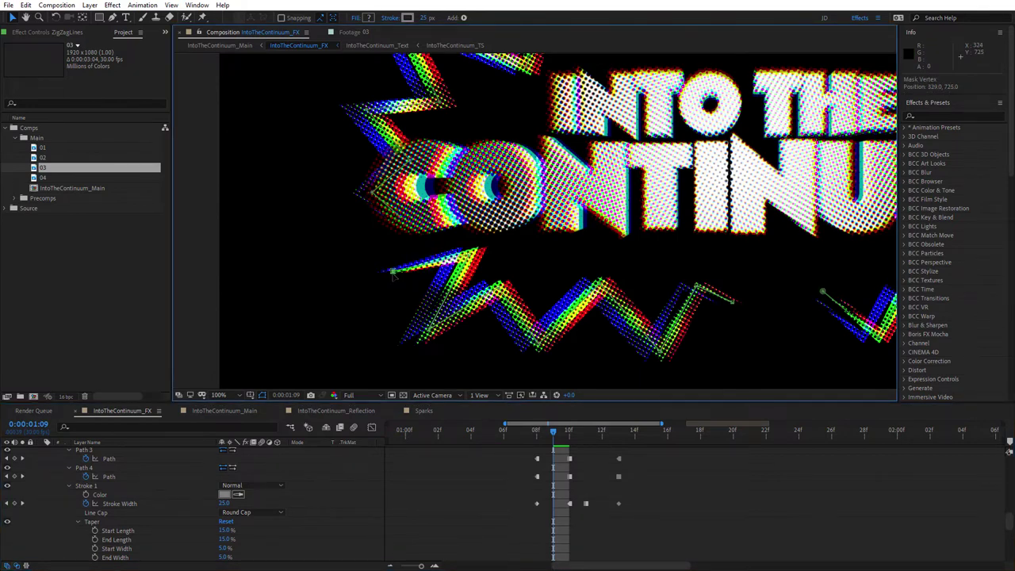
pyautogui.moveTo(540, 446)
pyautogui.mouseDown()
pyautogui.moveTo(541, 436)
pyautogui.moveTo(566, 435)
pyautogui.mouseUp()
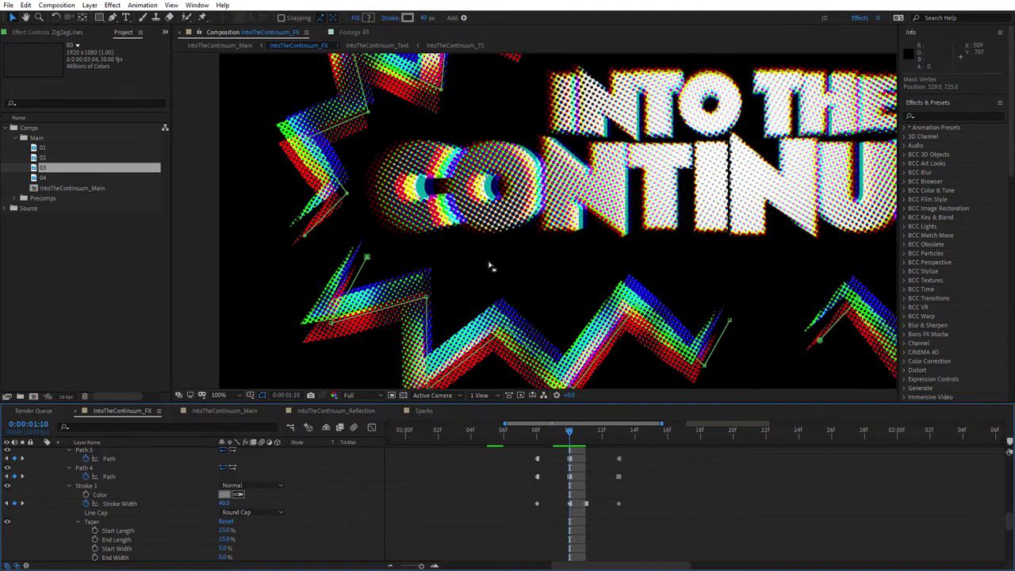
pyautogui.scroll(-2, 490, 266)
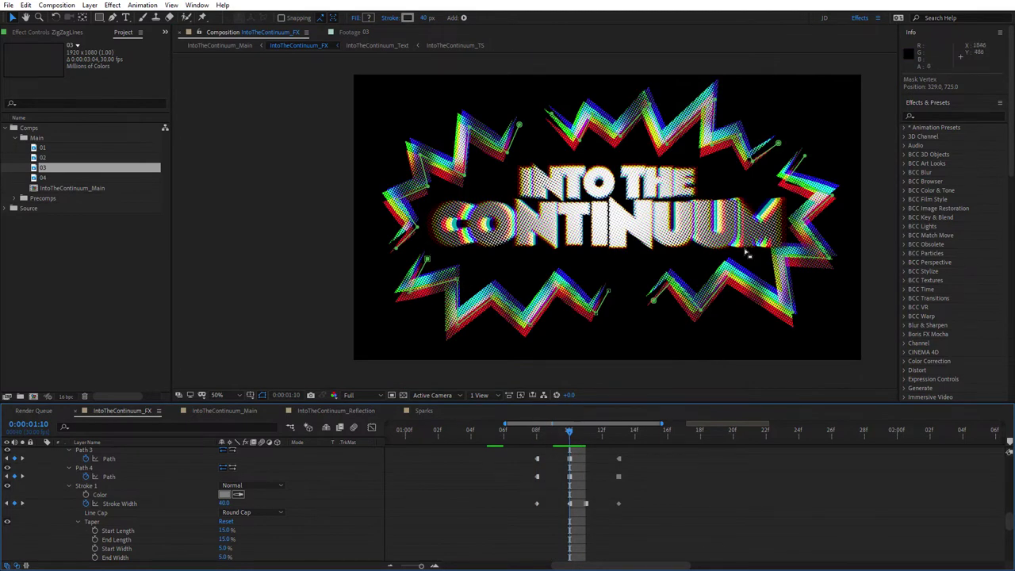
# - Show ZigZagLines' effects in Effect Controls and turn off BCC Misalignment for comparison
pyautogui.click(67, 34)
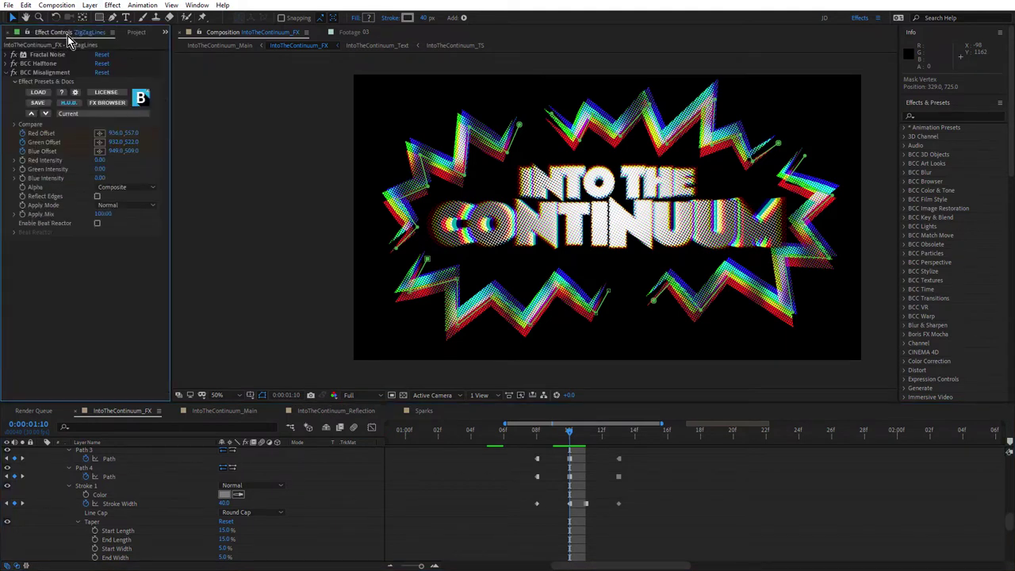
pyautogui.click(13, 72)
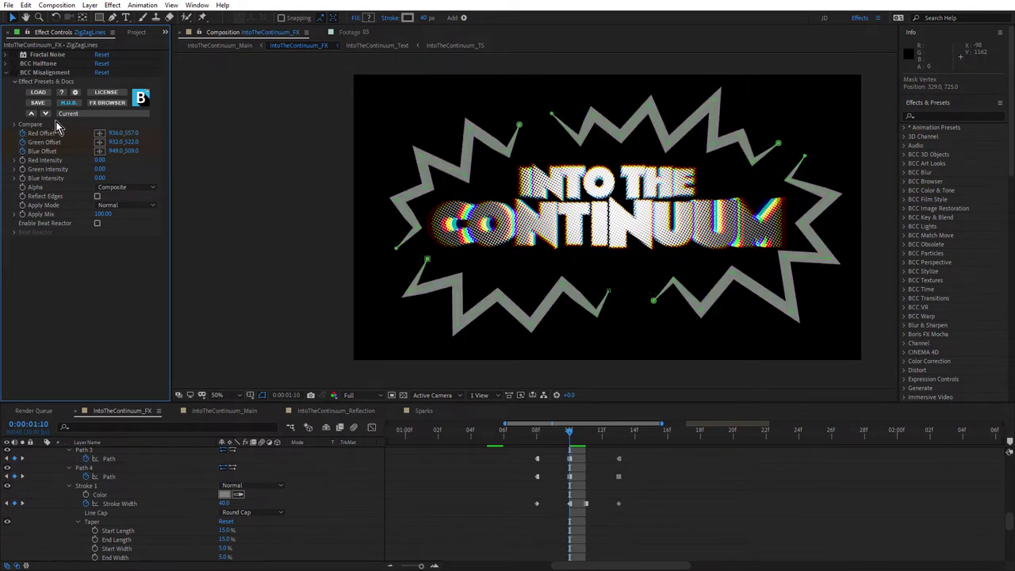
pyautogui.click(93, 261)
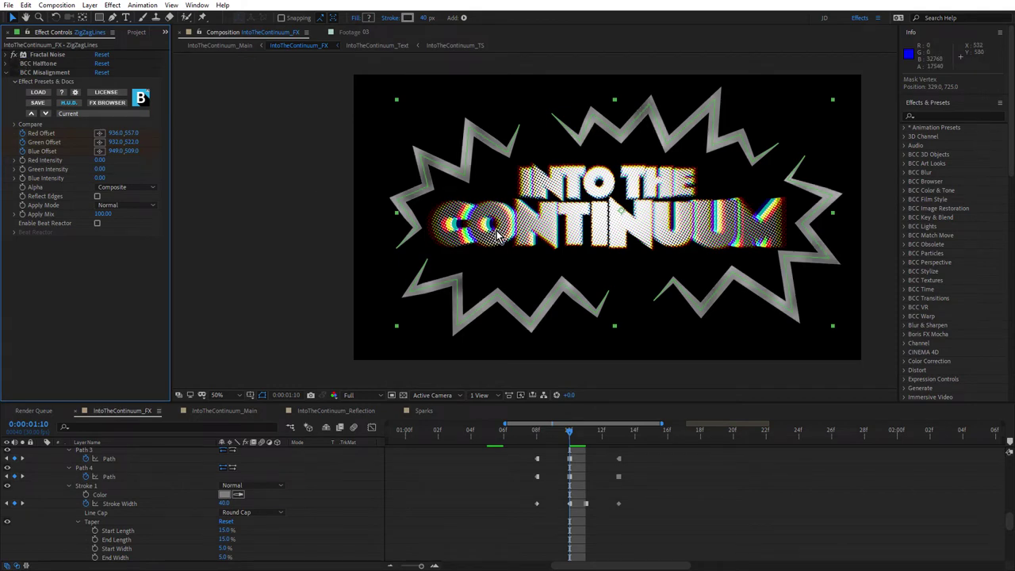
pyautogui.scroll(2, 435, 167)
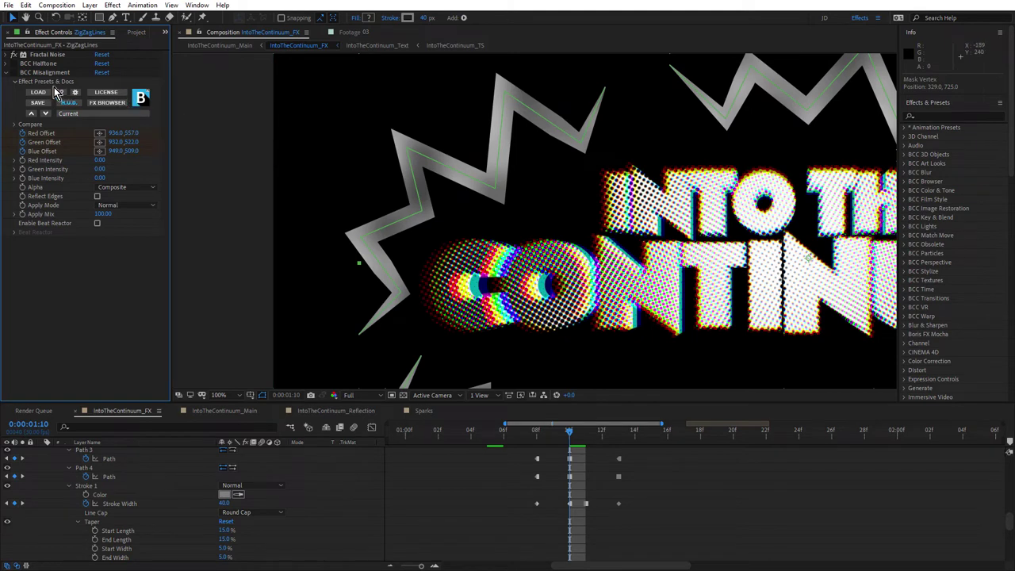
# - Toggle BCC Halftone off and on to compare the zigzag dots
pyautogui.click(15, 63)
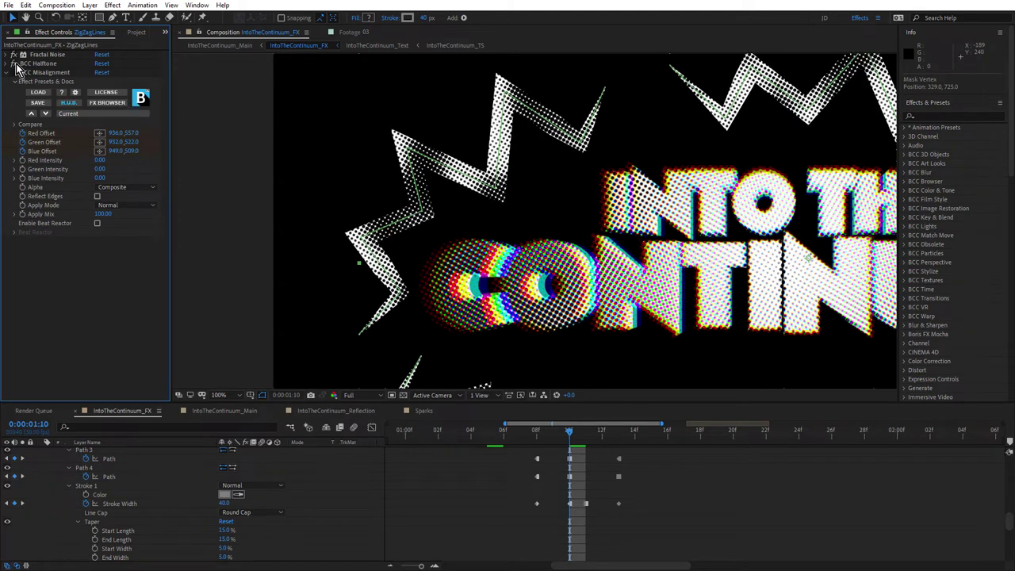
pyautogui.click(15, 64)
pyautogui.click(15, 63)
pyautogui.click(15, 64)
pyautogui.click(15, 63)
# - Compare the zigzags with and without BCC Misalignment, leave it enabled, then collapse its settings
pyautogui.click(44, 74)
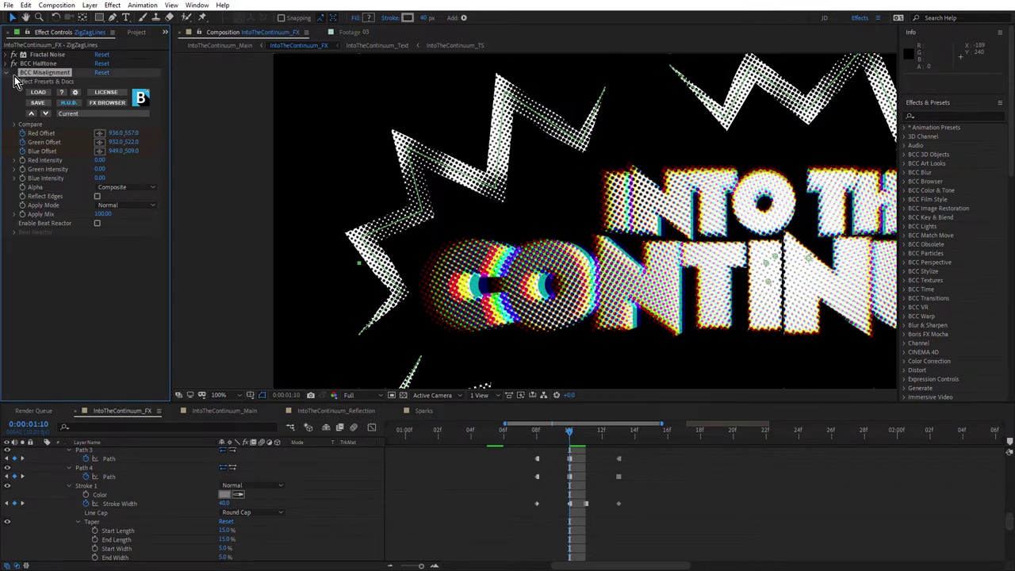
pyautogui.click(15, 72)
pyautogui.click(15, 72)
pyautogui.click(15, 72)
pyautogui.scroll(-2, 530, 157)
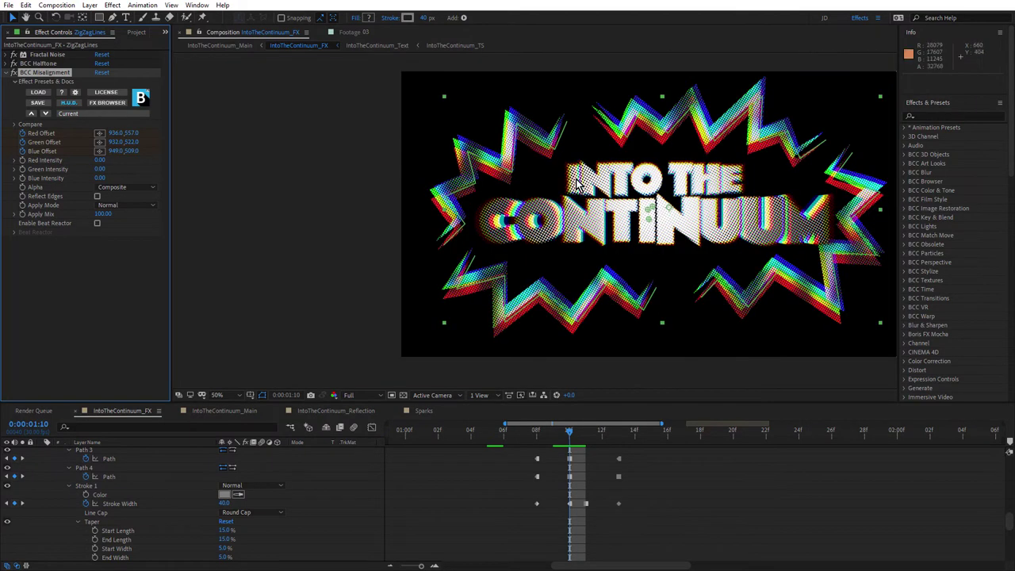
pyautogui.scroll(2, 531, 163)
pyautogui.scroll(-2, 545, 188)
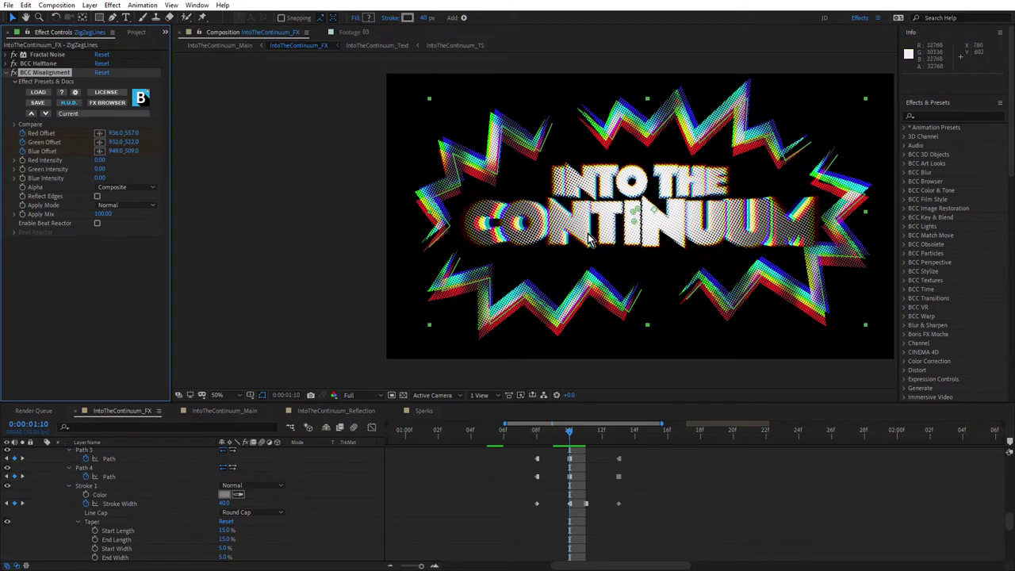
pyautogui.scroll(2, 499, 176)
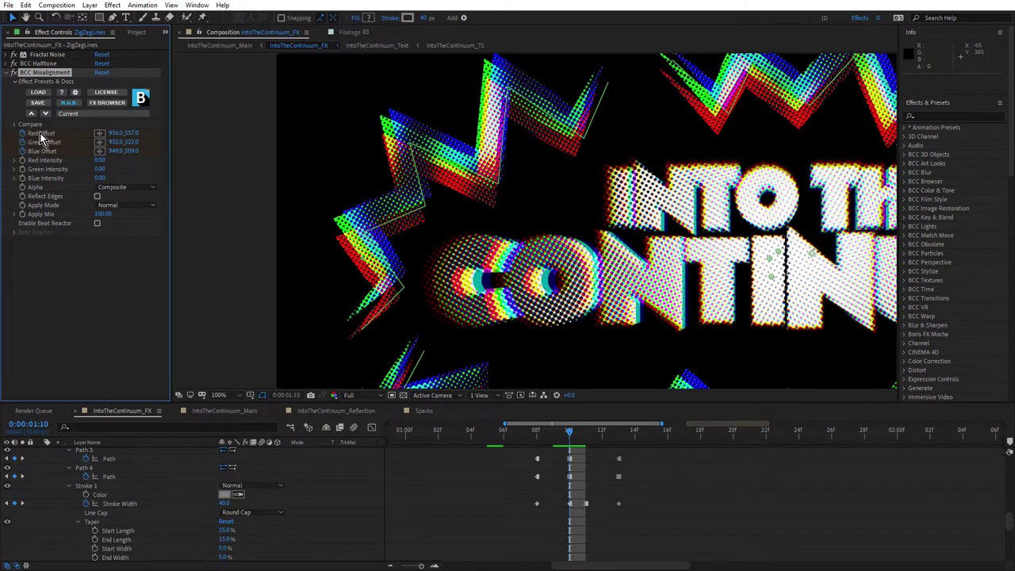
pyautogui.click(8, 73)
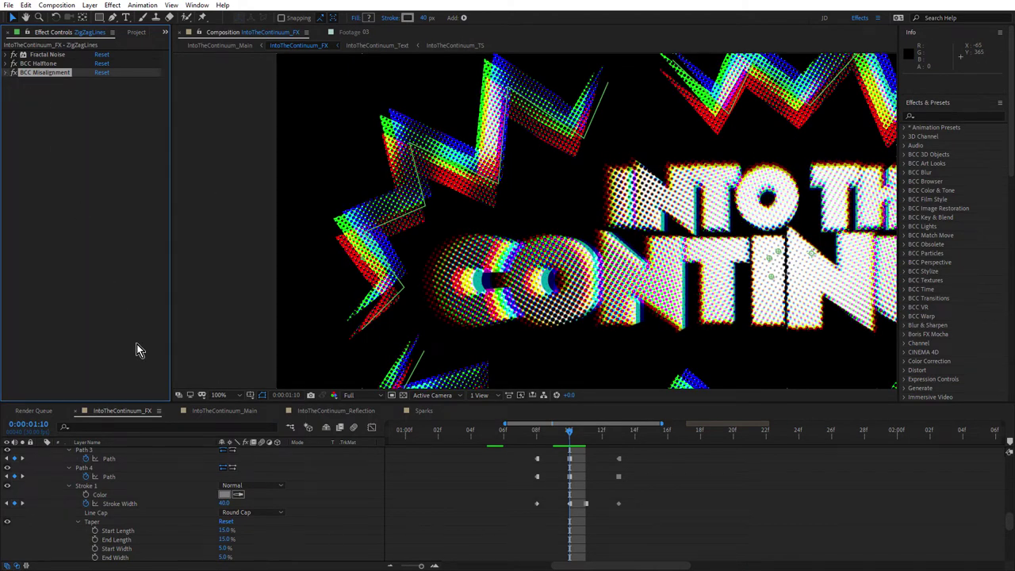
pyautogui.scroll(5, 102, 479)
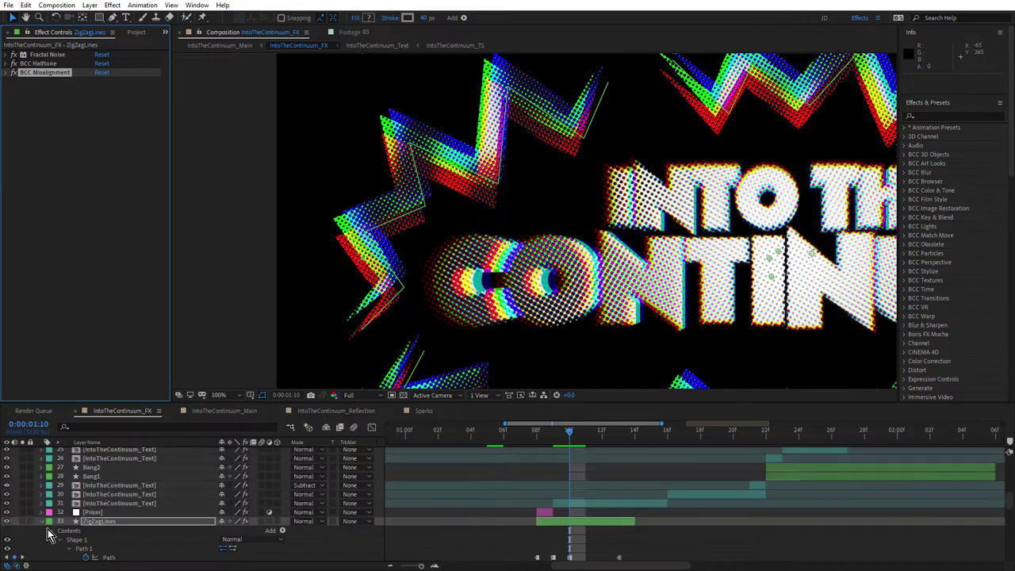
# - Collapse ZigZagLines and inspect the effects on the title copies (layers 25–31) and Prism layer
pyautogui.click(42, 522)
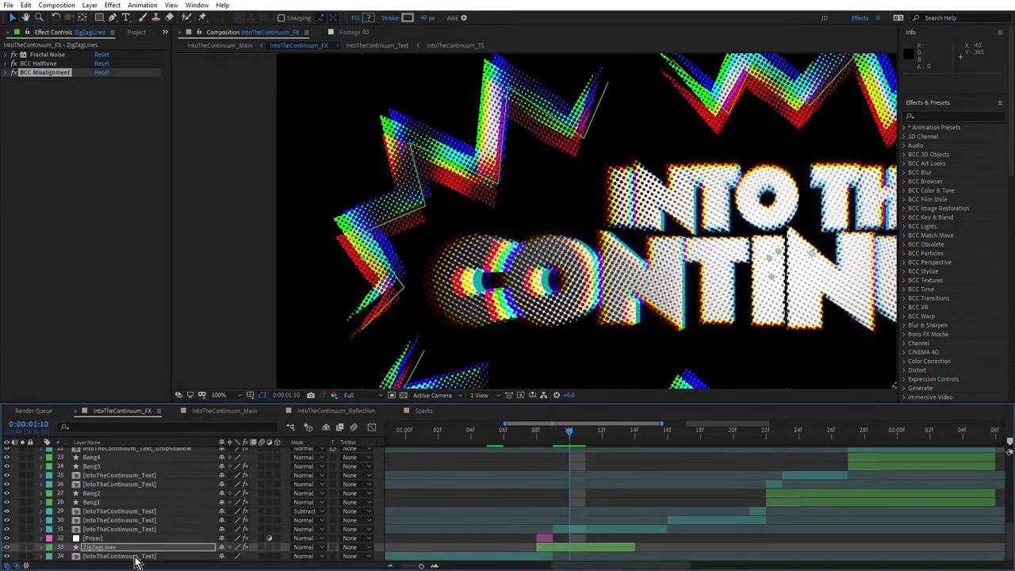
pyautogui.click(569, 551)
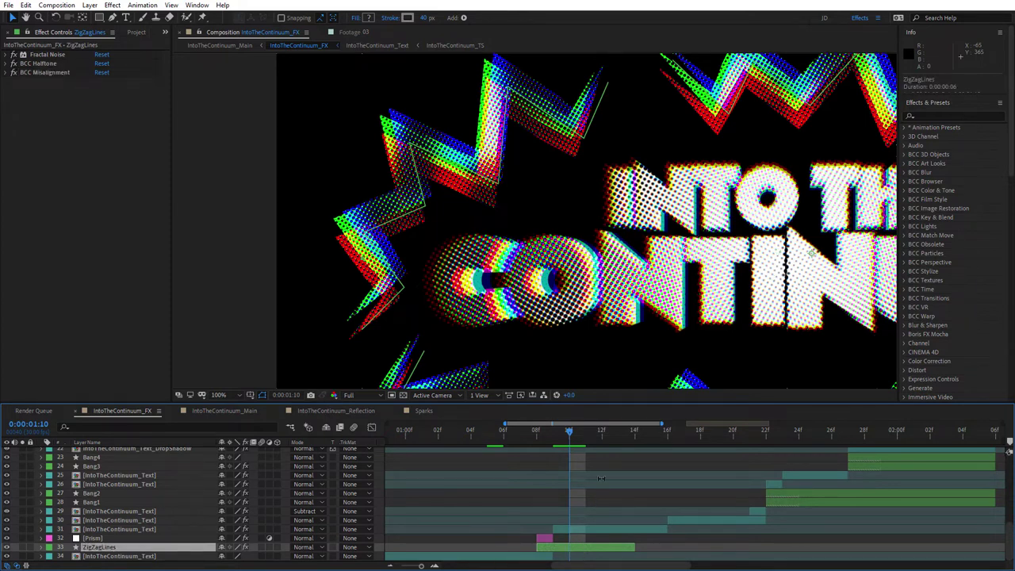
pyautogui.click(124, 530)
pyautogui.click(125, 520)
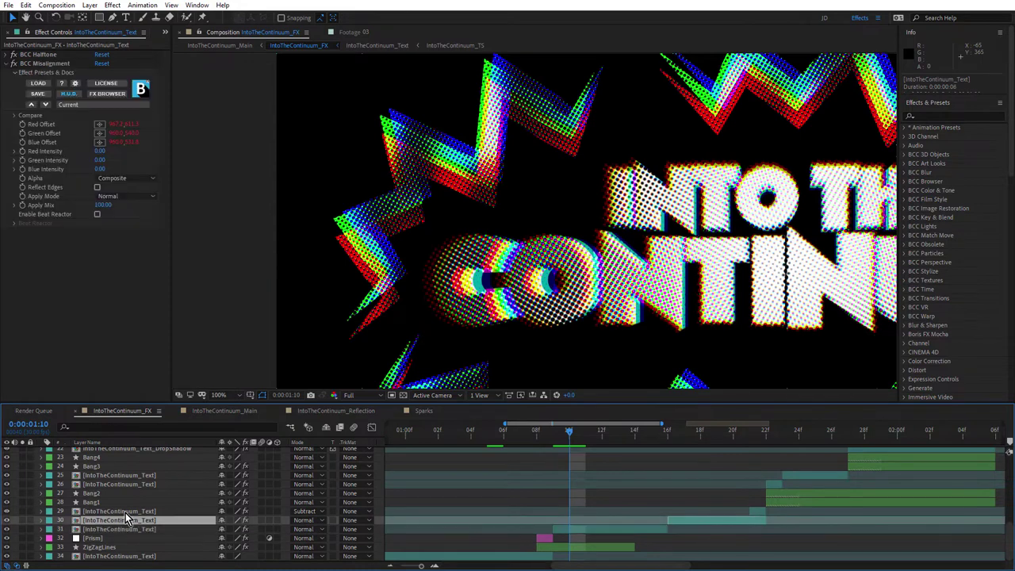
pyautogui.click(125, 514)
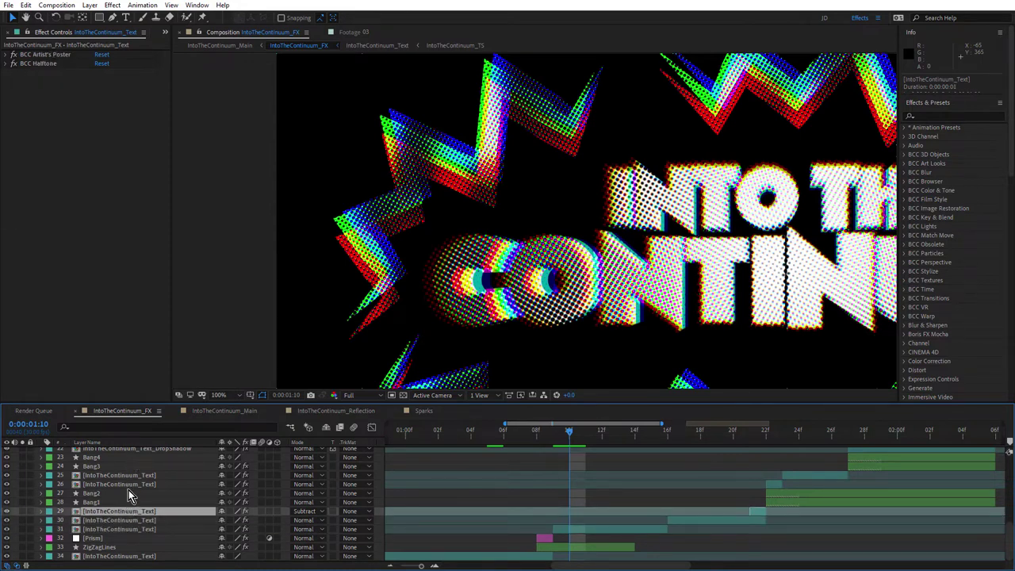
pyautogui.click(127, 483)
pyautogui.click(127, 476)
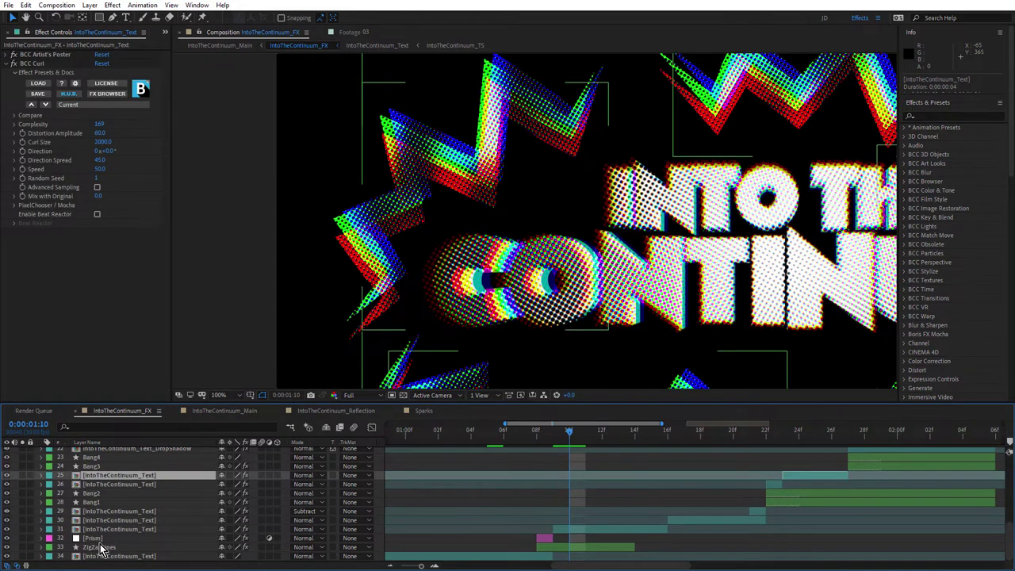
pyautogui.click(100, 539)
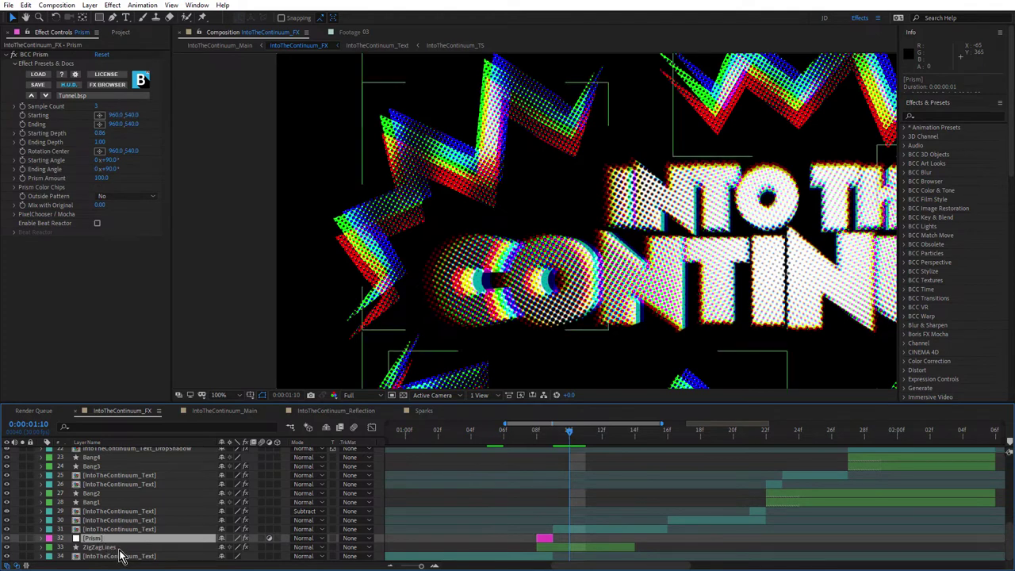
# - On the main title layer, disable BCC Halftone and BCC Prism, then re-enable the halftone
pyautogui.click(120, 531)
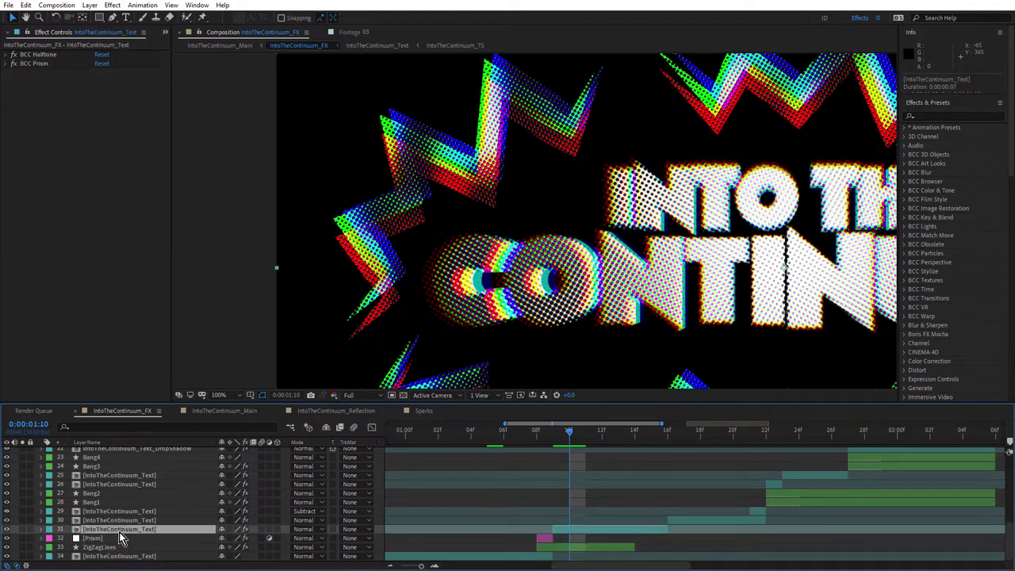
pyautogui.click(13, 54)
pyautogui.click(13, 64)
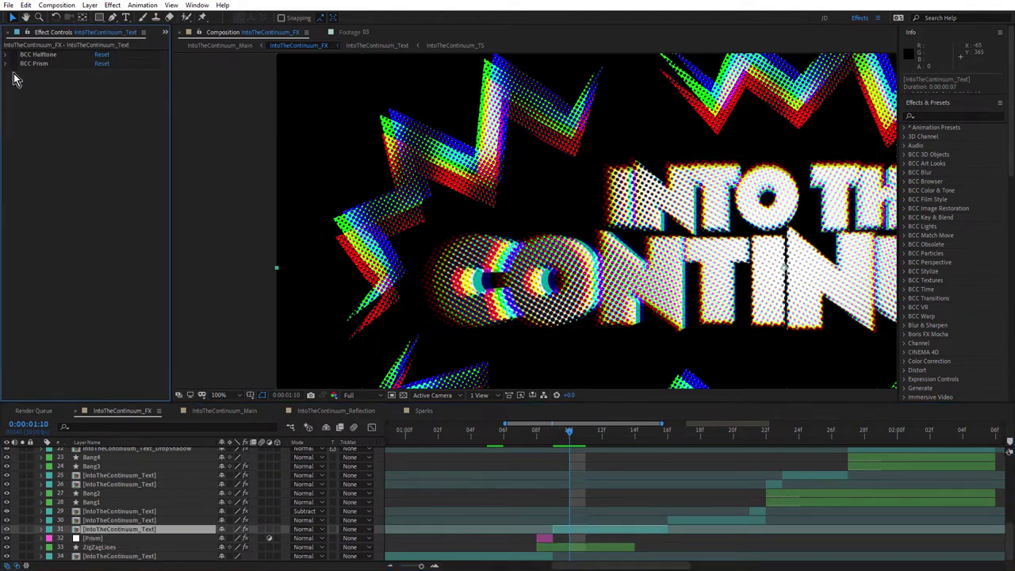
pyautogui.moveTo(712, 242); pyautogui.dragTo(569, 243)
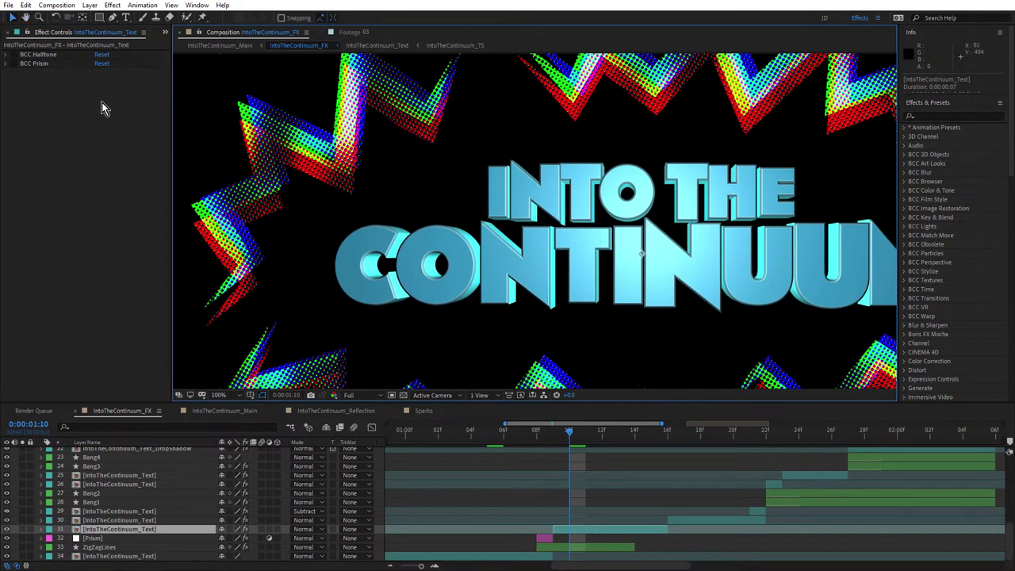
pyautogui.click(14, 54)
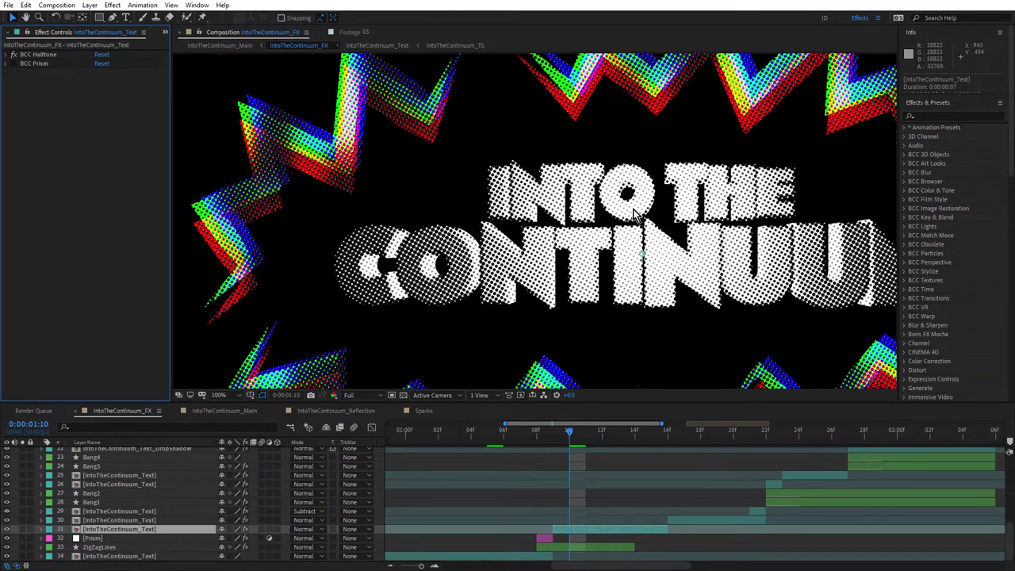
pyautogui.scroll(1, 622, 227)
pyautogui.scroll(-1, 621, 230)
# - Compare the title with and without the prism fringe and halftone, leaving both on, then select Prism
pyautogui.click(14, 64)
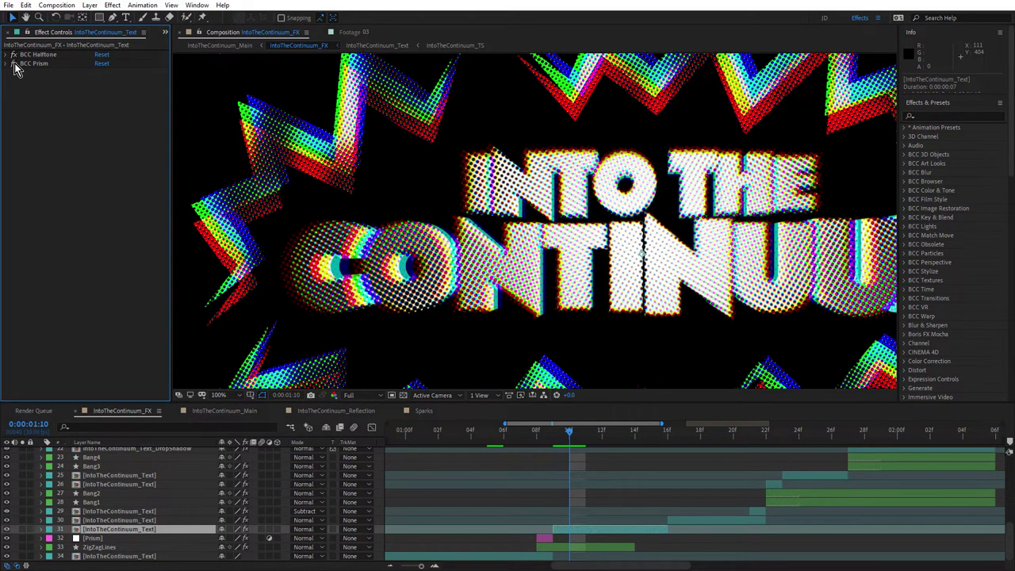
pyautogui.click(13, 63)
pyautogui.click(13, 64)
pyautogui.click(13, 63)
pyautogui.click(13, 63)
pyautogui.scroll(-3, 569, 252)
pyautogui.scroll(3, 603, 246)
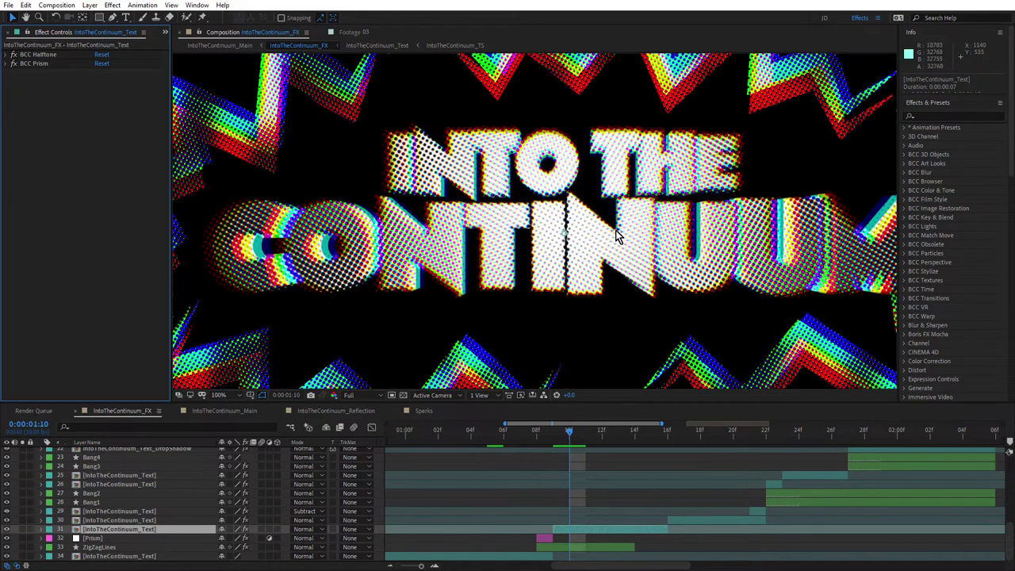
pyautogui.click(13, 54)
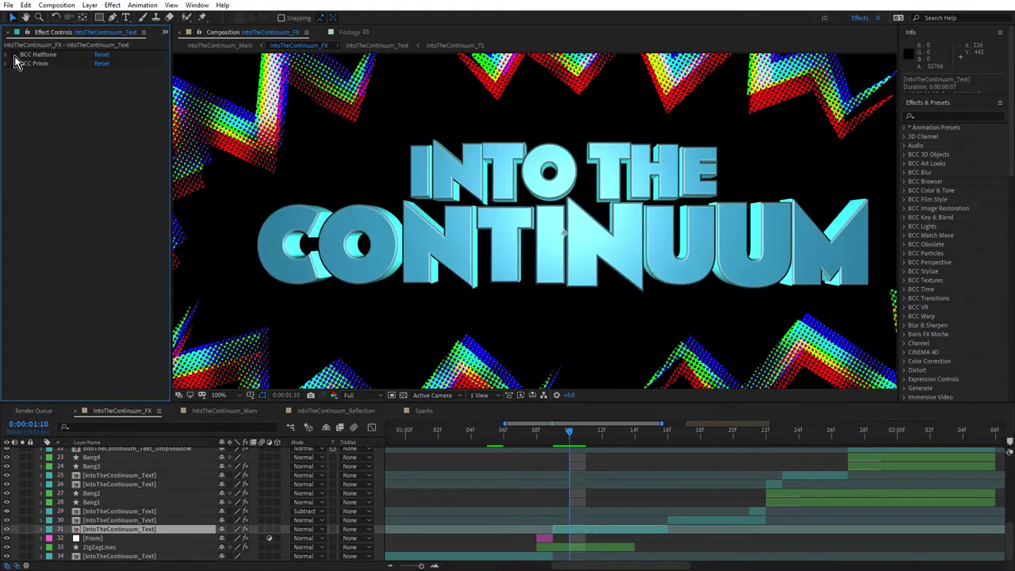
pyautogui.click(14, 54)
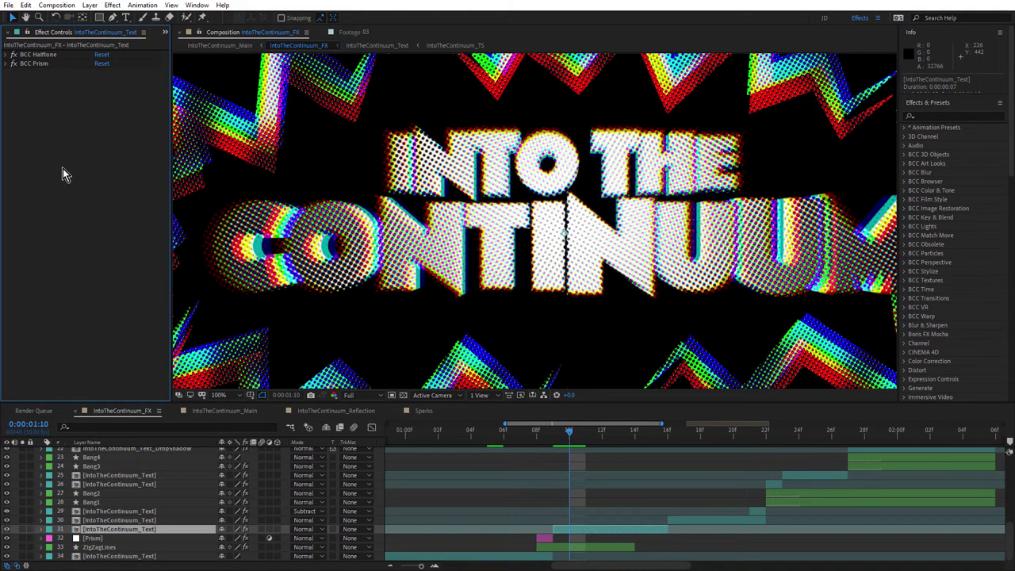
pyautogui.click(95, 539)
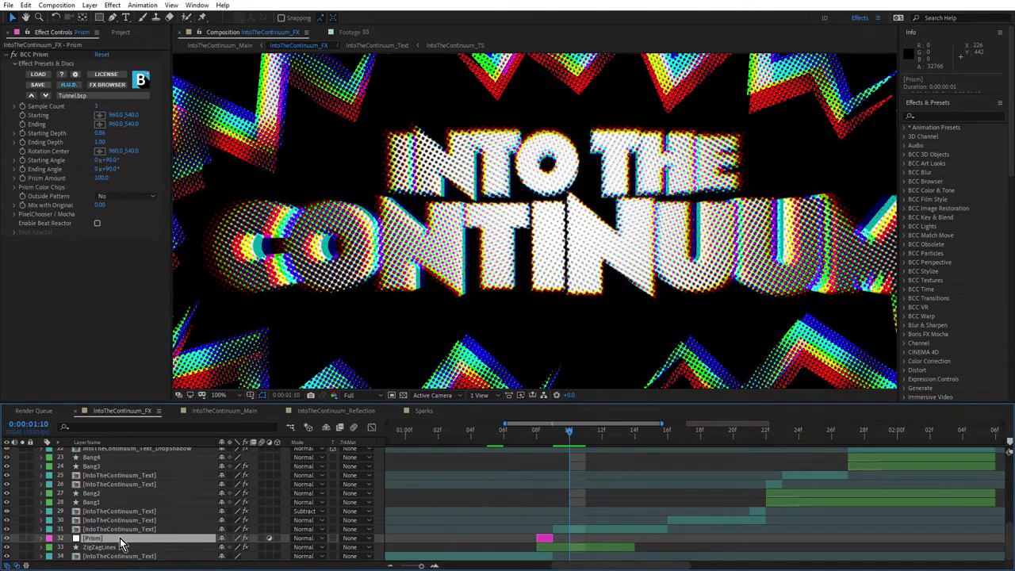
# - At frame 1:08, hide and show the Prism layer to compare the glitch
pyautogui.click(538, 440)
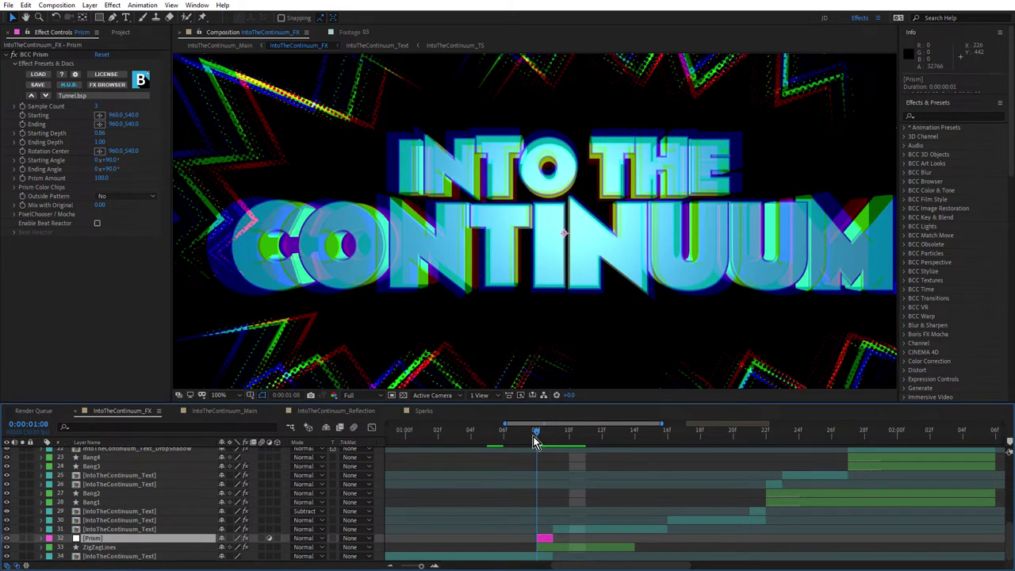
pyautogui.moveTo(529, 438)
pyautogui.mouseDown()
pyautogui.moveTo(518, 446)
pyautogui.moveTo(532, 443)
pyautogui.mouseUp()
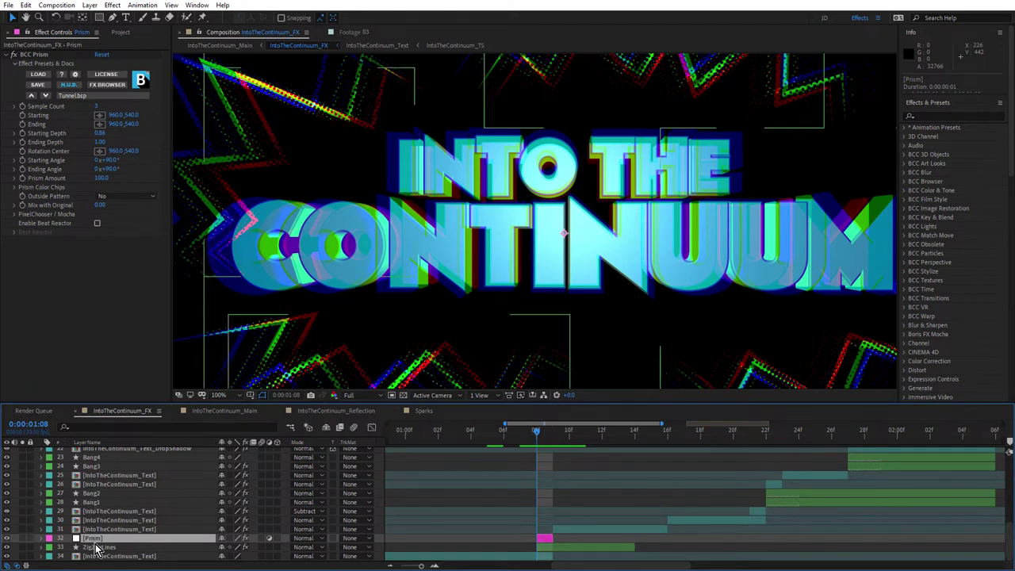
pyautogui.click(7, 539)
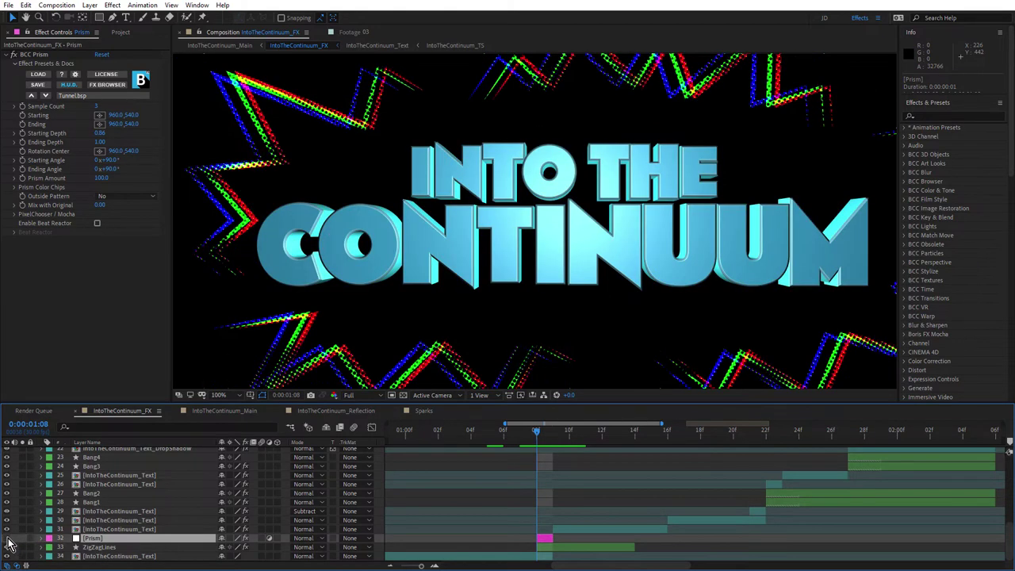
pyautogui.click(8, 539)
pyautogui.click(7, 540)
pyautogui.click(8, 539)
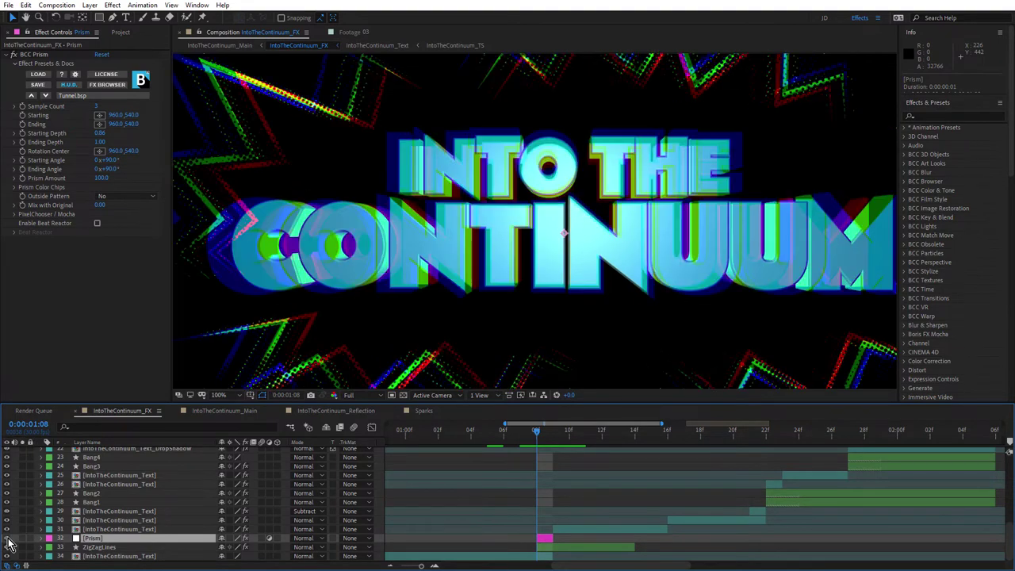
# - Step through the glitch frames from 1:09 to the RGB-split frame at 1:16
pyautogui.moveTo(540, 442); pyautogui.dragTo(622, 457)
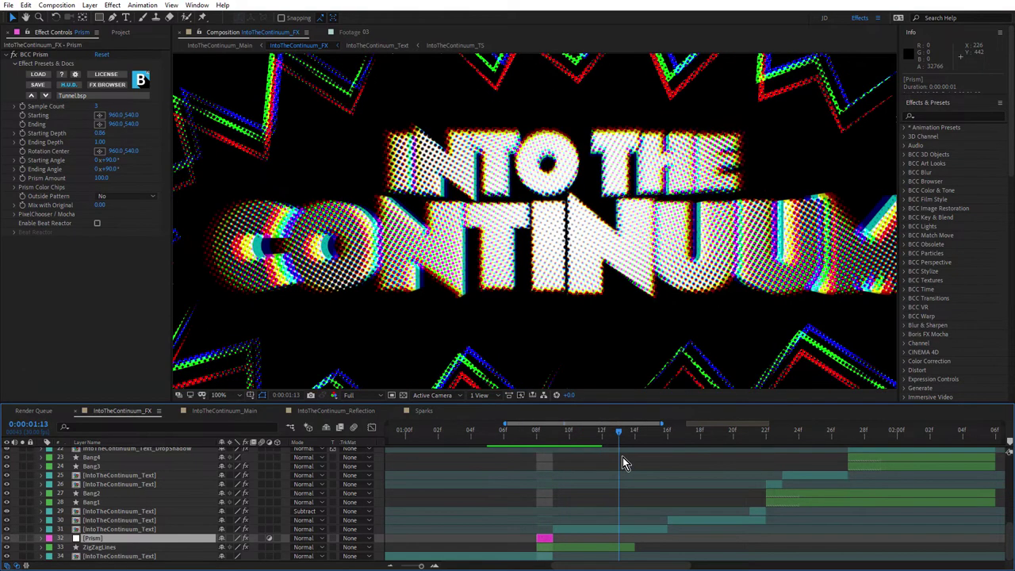
pyautogui.scroll(-2, 641, 269)
pyautogui.click(635, 436)
pyautogui.click(648, 438)
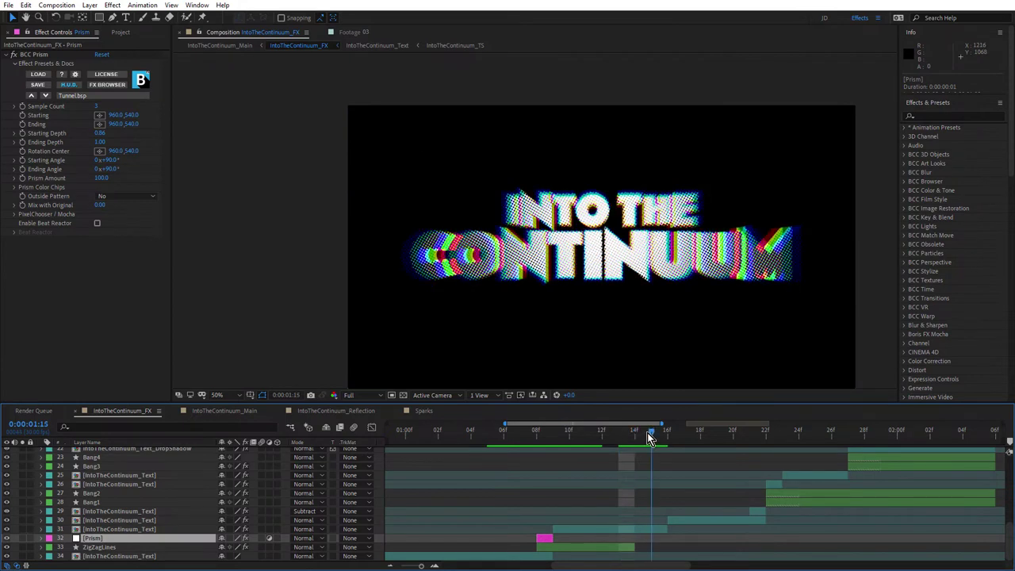
pyautogui.click(673, 436)
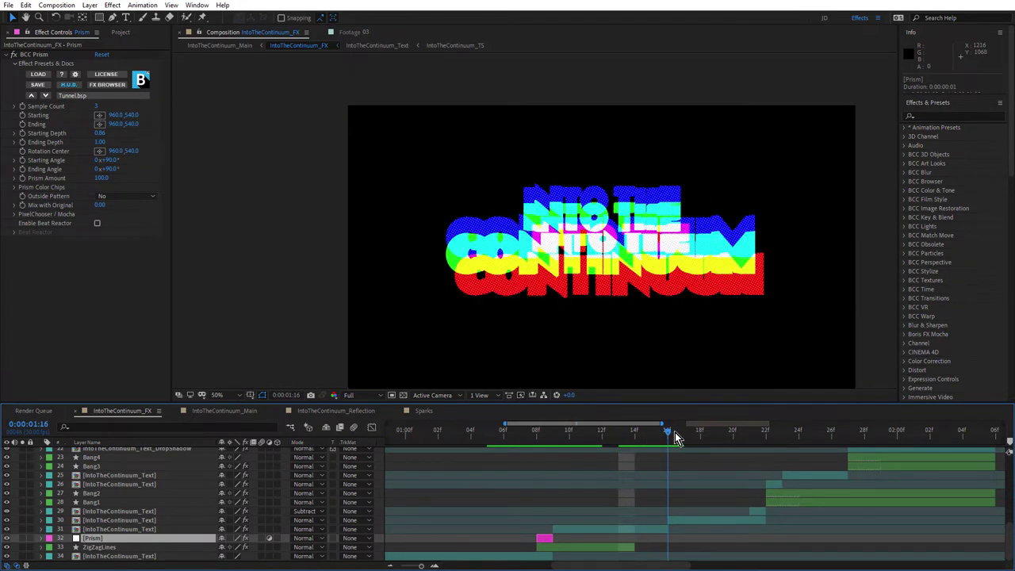
# - On the colour-split text layer, toggle BCC Misalignment off and on and enable the halftone dots
pyautogui.click(690, 520)
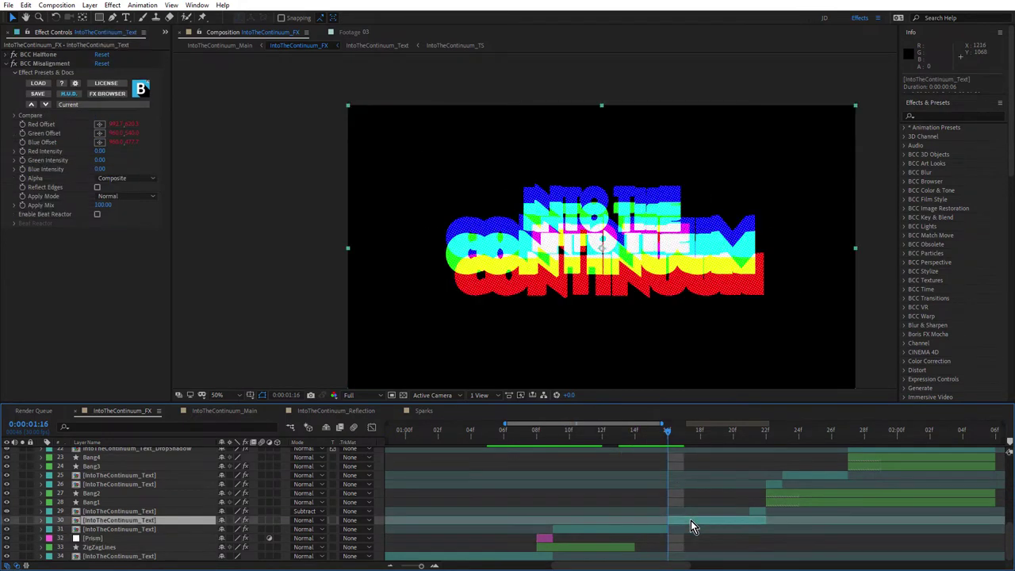
pyautogui.click(15, 62)
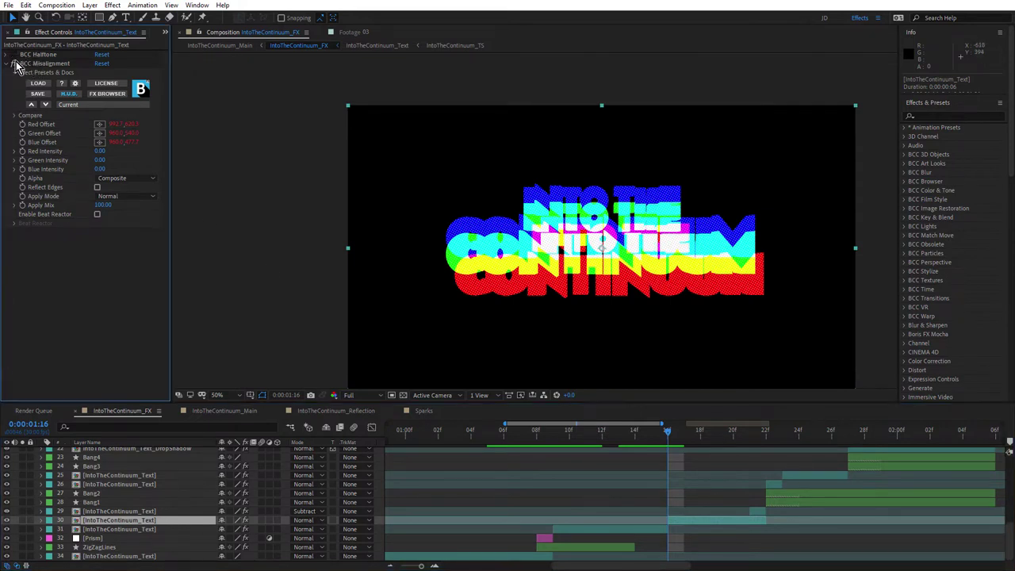
pyautogui.click(15, 63)
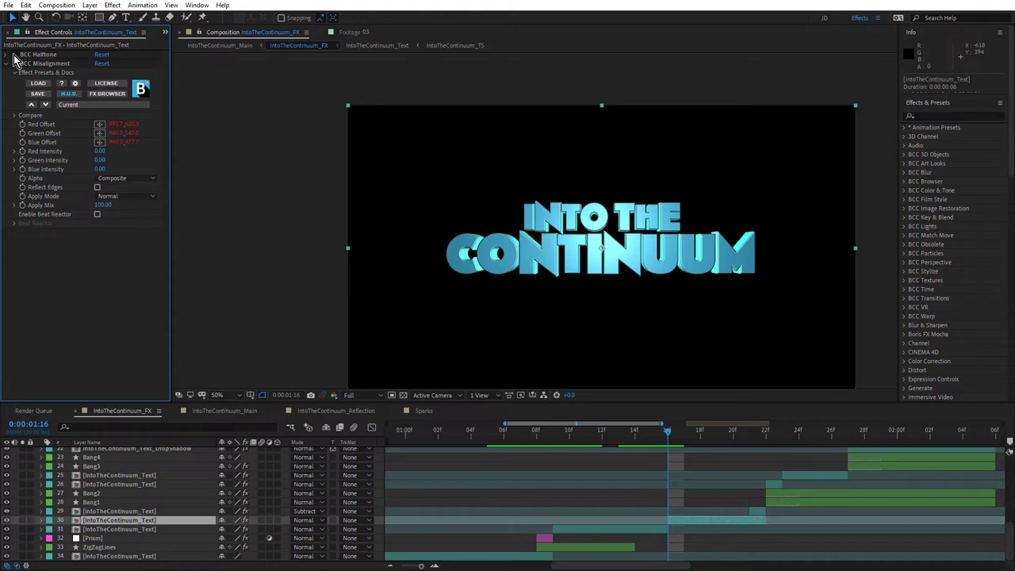
pyautogui.click(15, 54)
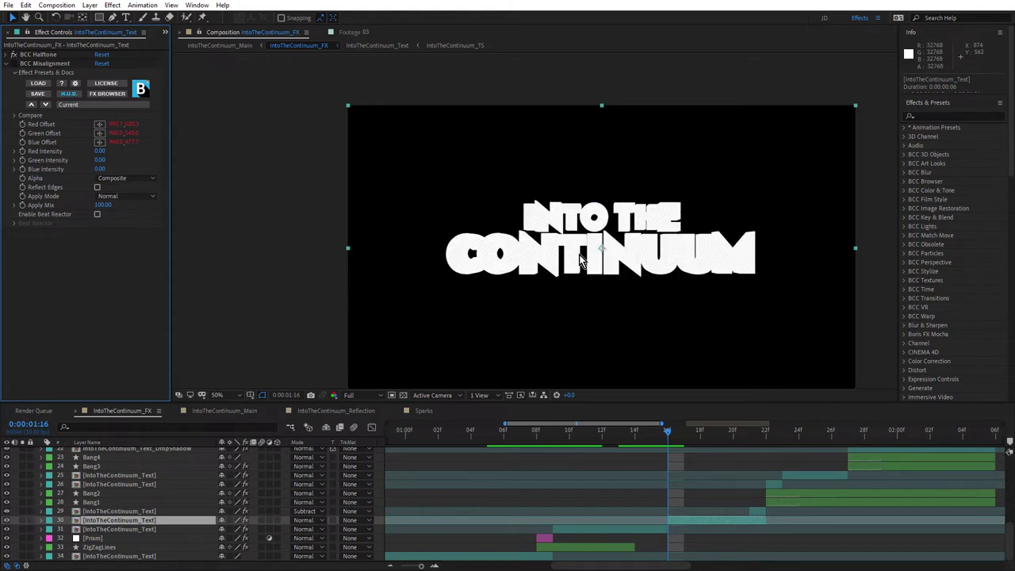
pyautogui.scroll(2, 583, 246)
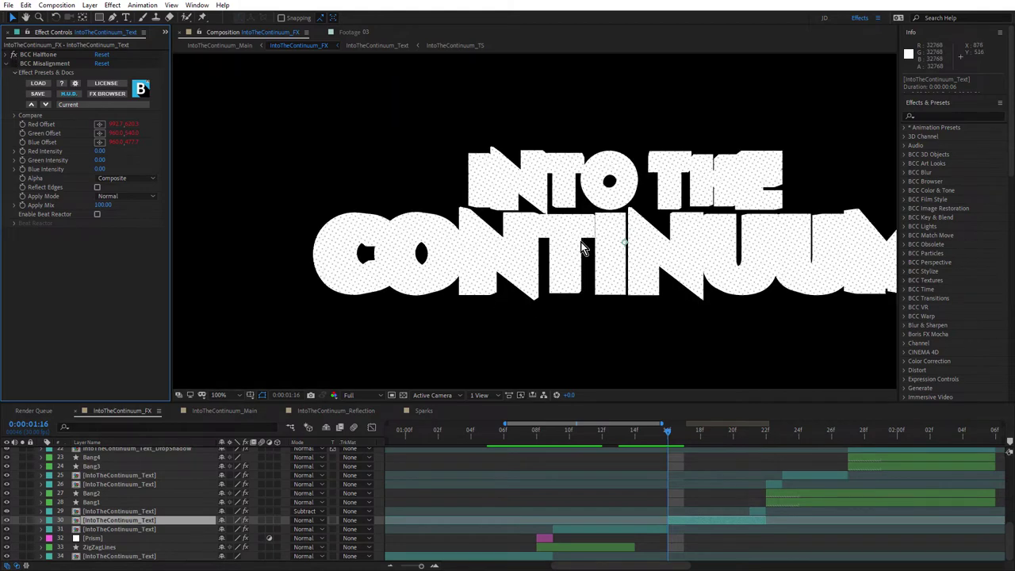
pyautogui.click(15, 64)
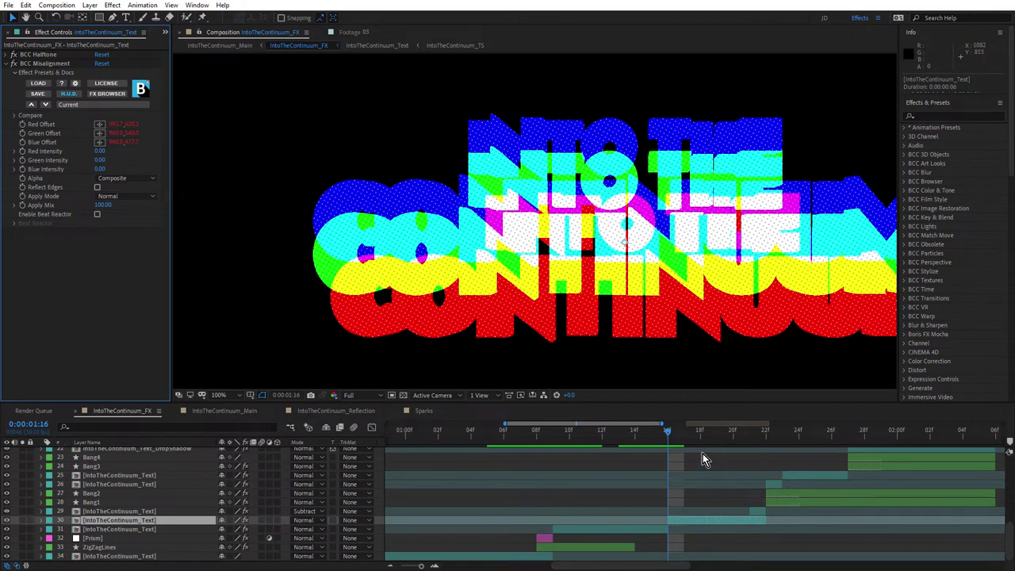
# - At frame 1:17, open the IntoTheContinuum_Text composition from its precomp layer
pyautogui.moveTo(671, 431); pyautogui.dragTo(694, 438)
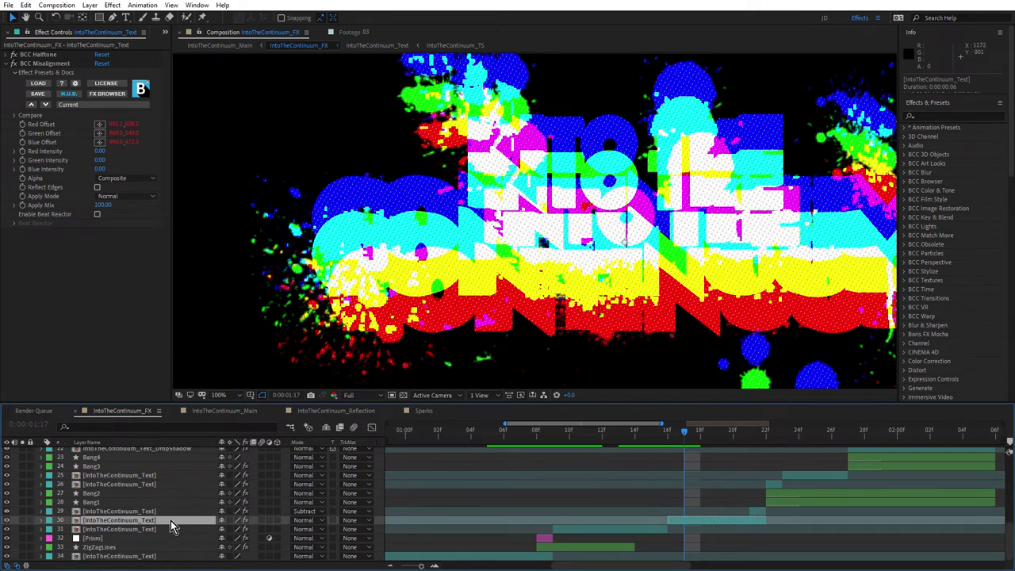
pyautogui.click(141, 512)
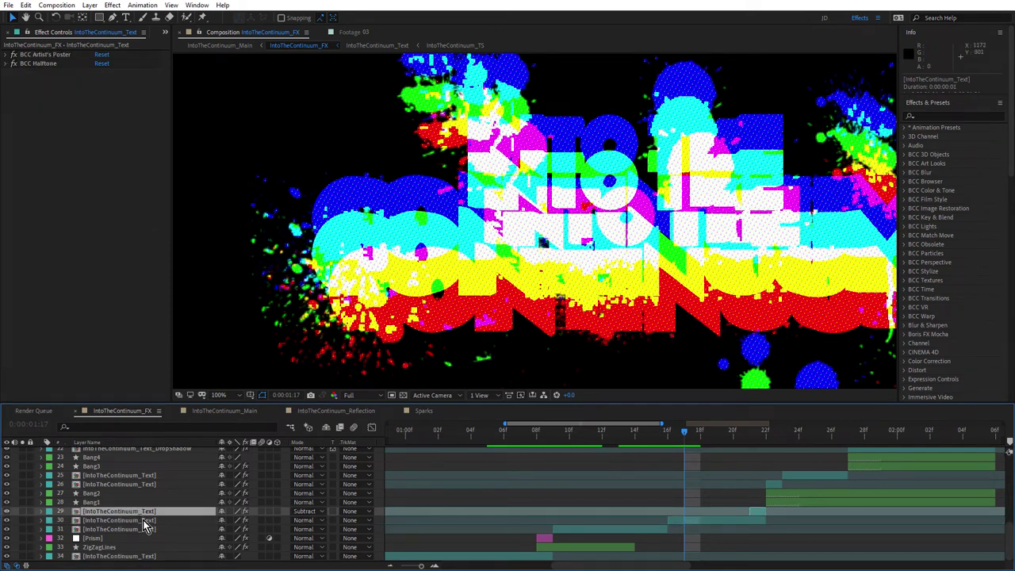
pyautogui.doubleClick(143, 521)
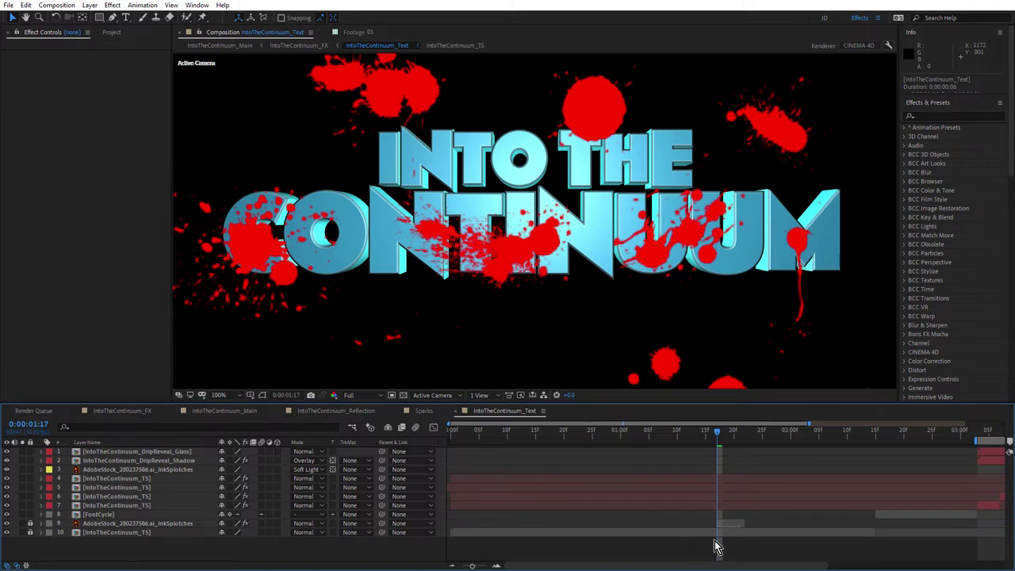
# - Unlock layer 9 and view InkSplotches with its red Fill alone in the Layer viewer
pyautogui.click(31, 523)
pyautogui.click(96, 525)
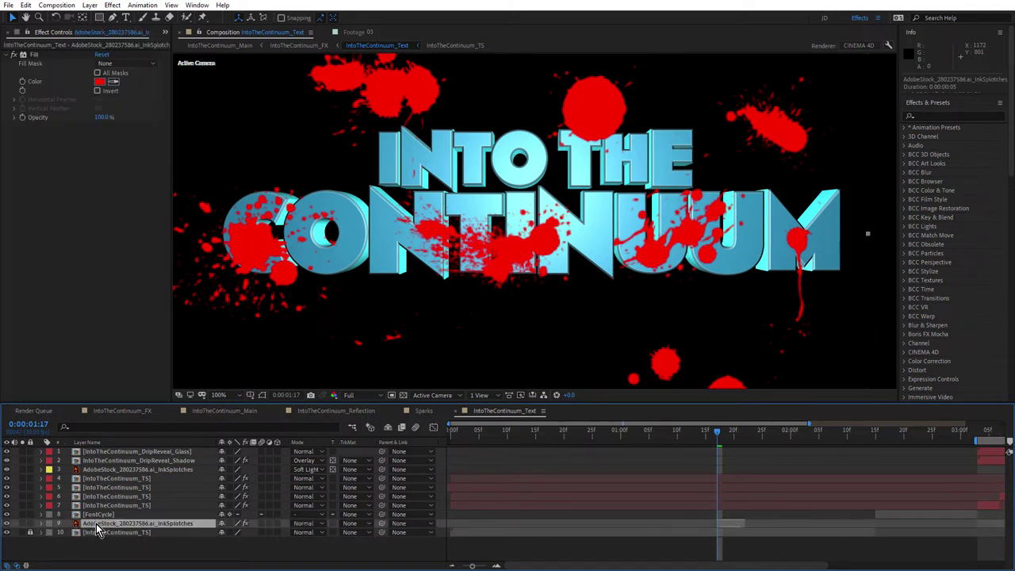
pyautogui.doubleClick(101, 525)
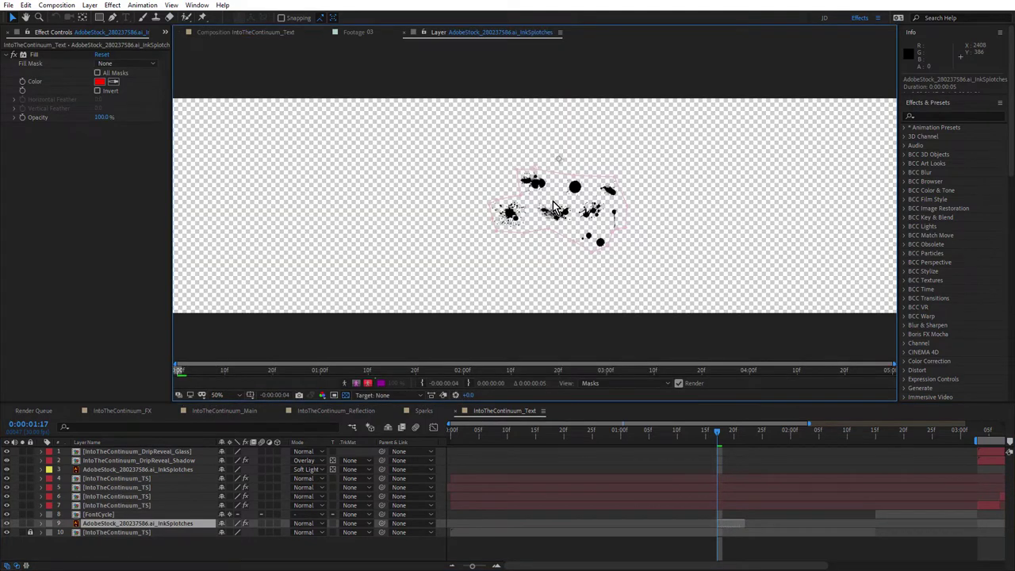
pyautogui.scroll(2, 554, 208)
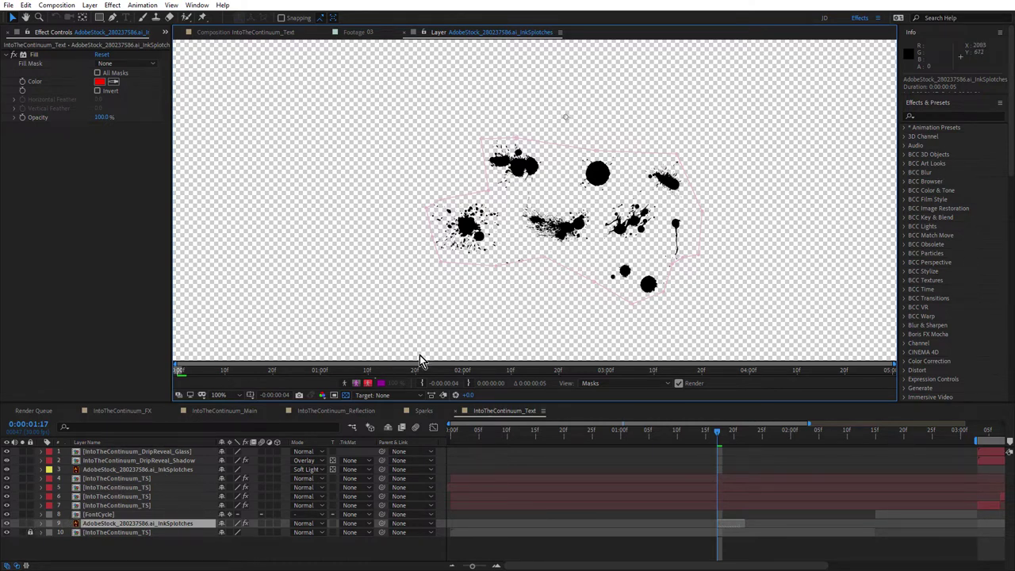
# - Set Mask 1 on the InkSplotches layer to None to preview the whole splotch sheet
pyautogui.press('m')
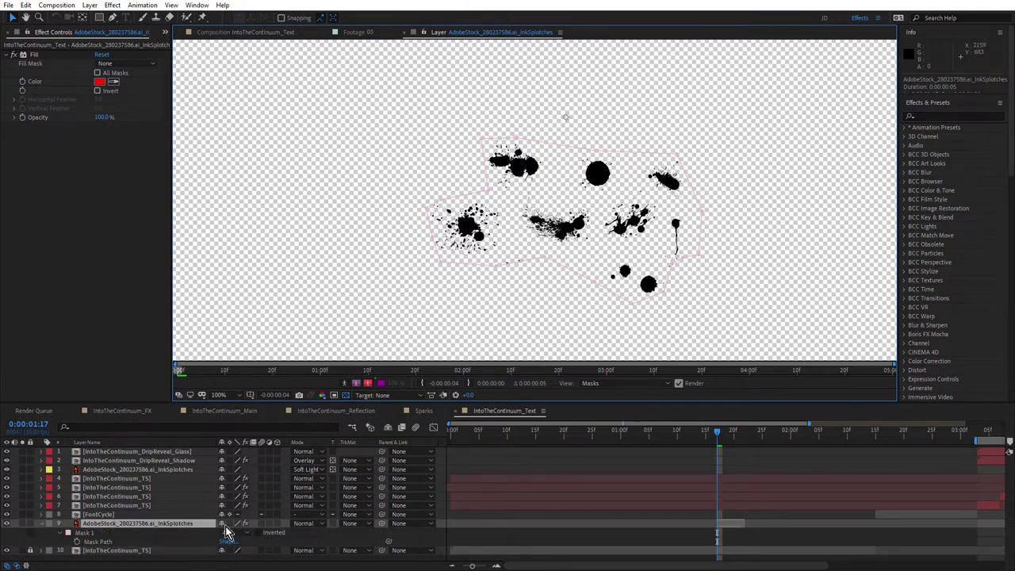
pyautogui.click(230, 532)
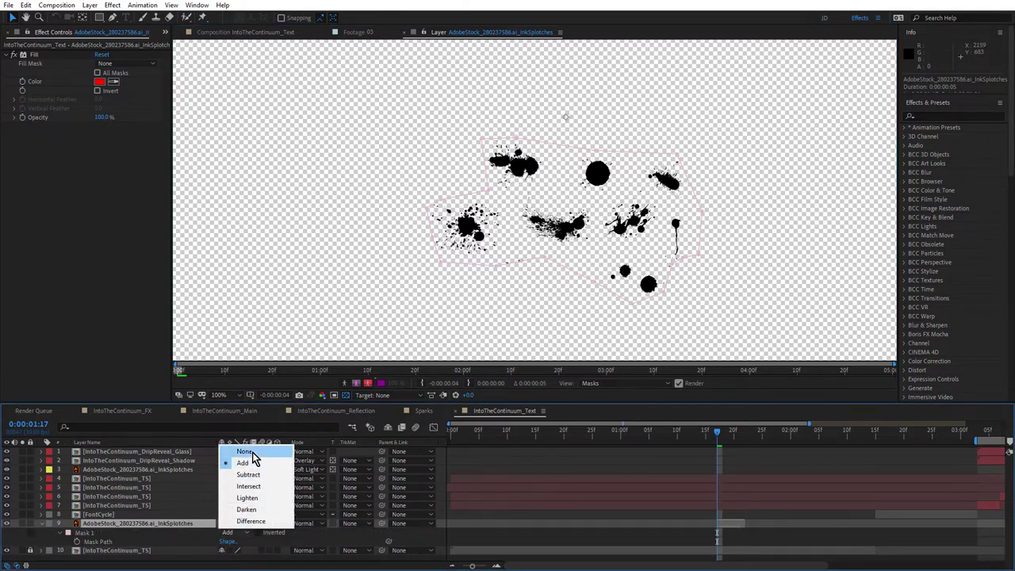
pyautogui.click(238, 450)
pyautogui.scroll(-4, 437, 313)
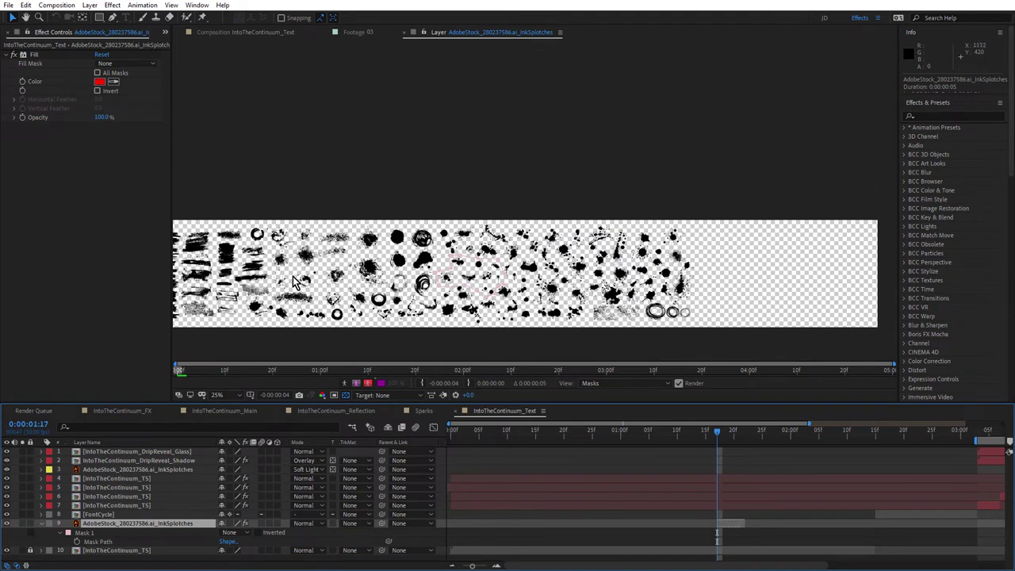
pyautogui.scroll(2, 293, 283)
pyautogui.scroll(2, 577, 270)
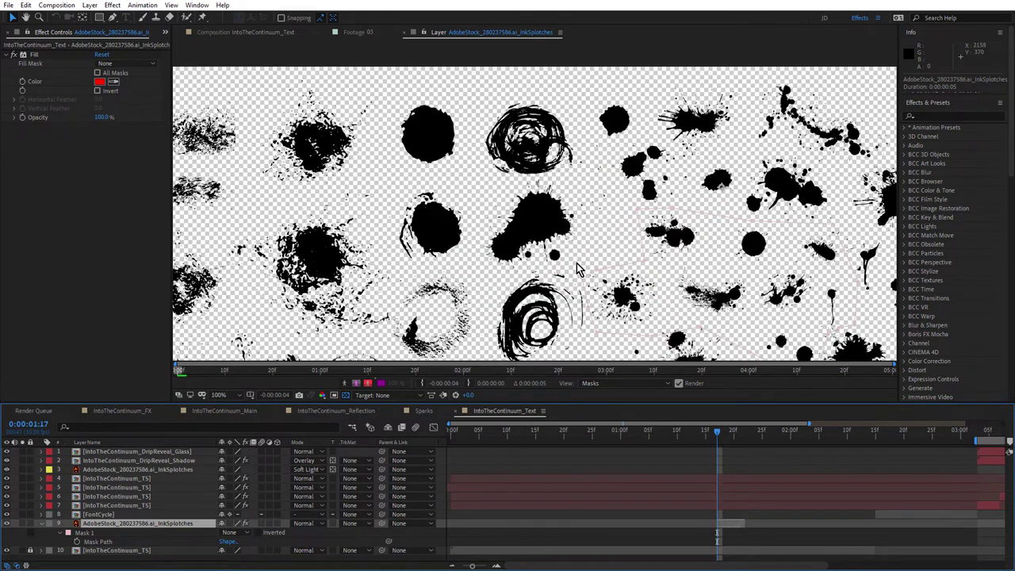
pyautogui.scroll(-2, 647, 253)
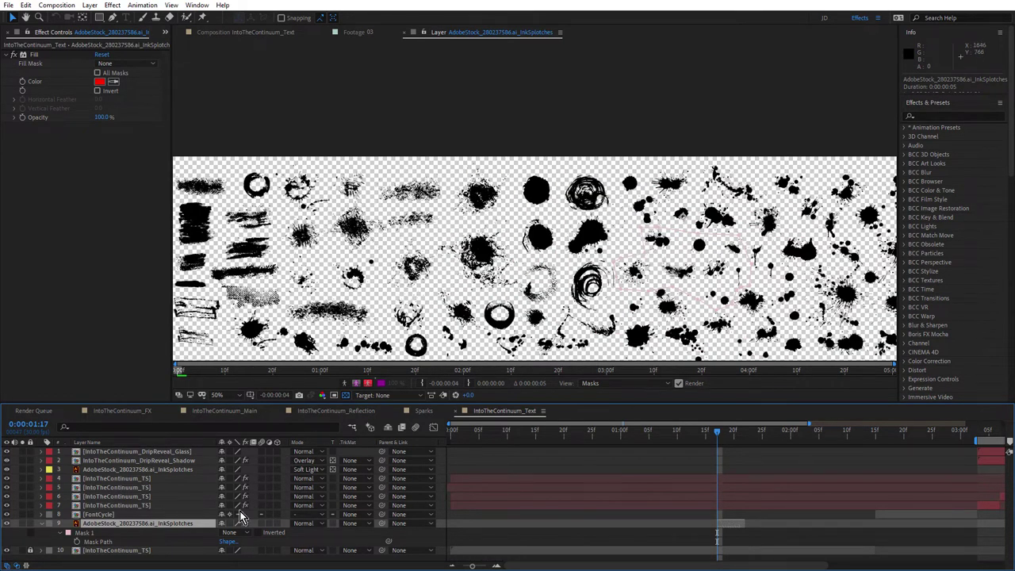
# - Set Mask 1 back to Add and select the mask with the Pan Behind tool
pyautogui.click(244, 538)
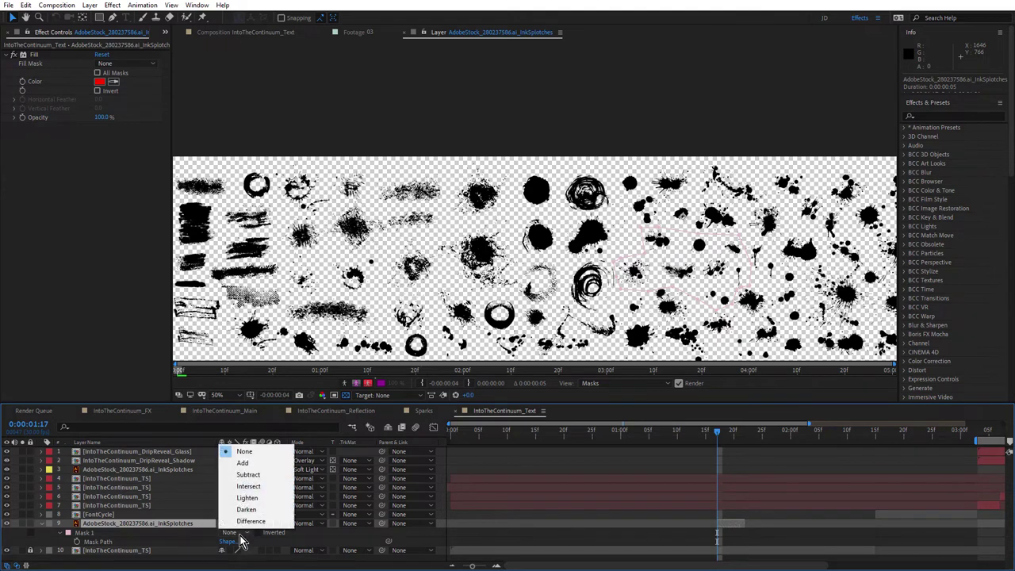
pyautogui.click(246, 464)
pyautogui.scroll(2, 695, 270)
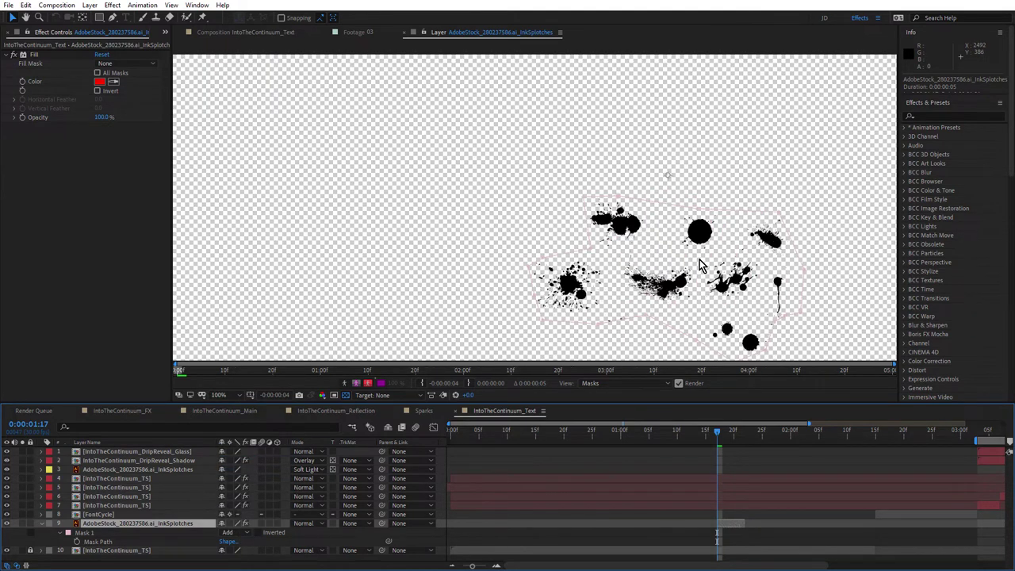
pyautogui.press('y')
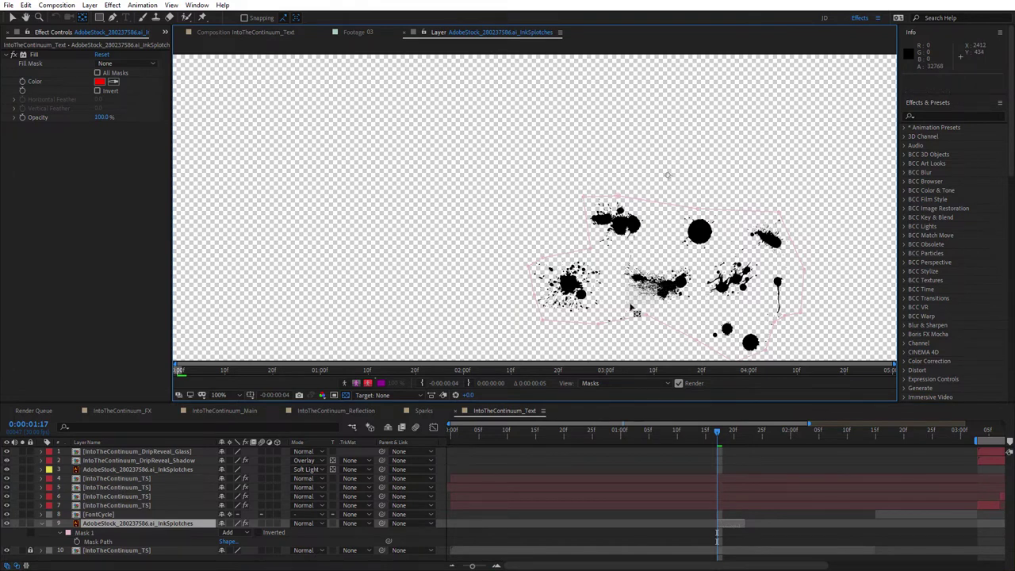
pyautogui.click(87, 537)
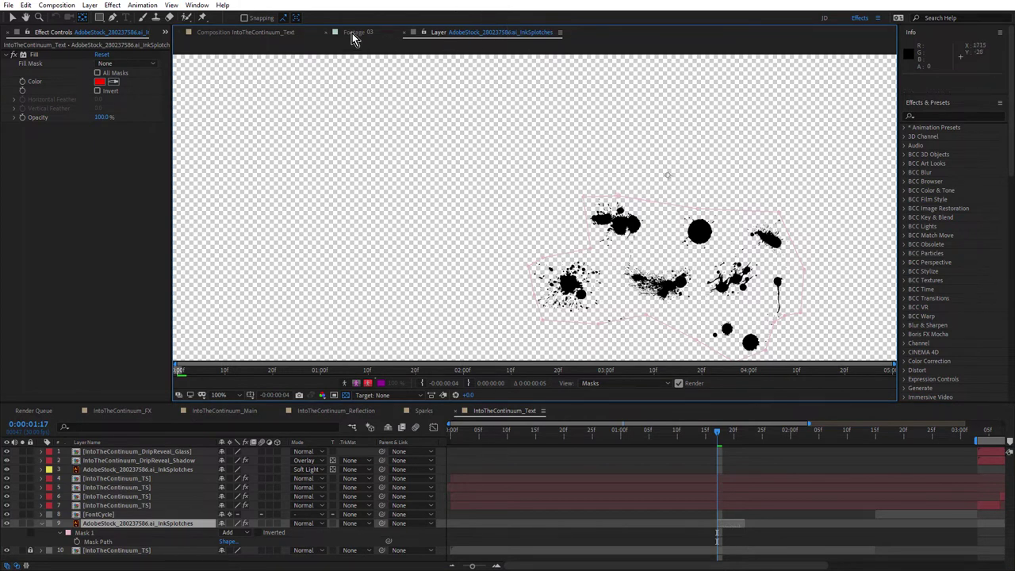
# - In IntoTheContinuum_Text, try shifting the ink splatters, undo it, then return to the Selection tool
pyautogui.click(287, 34)
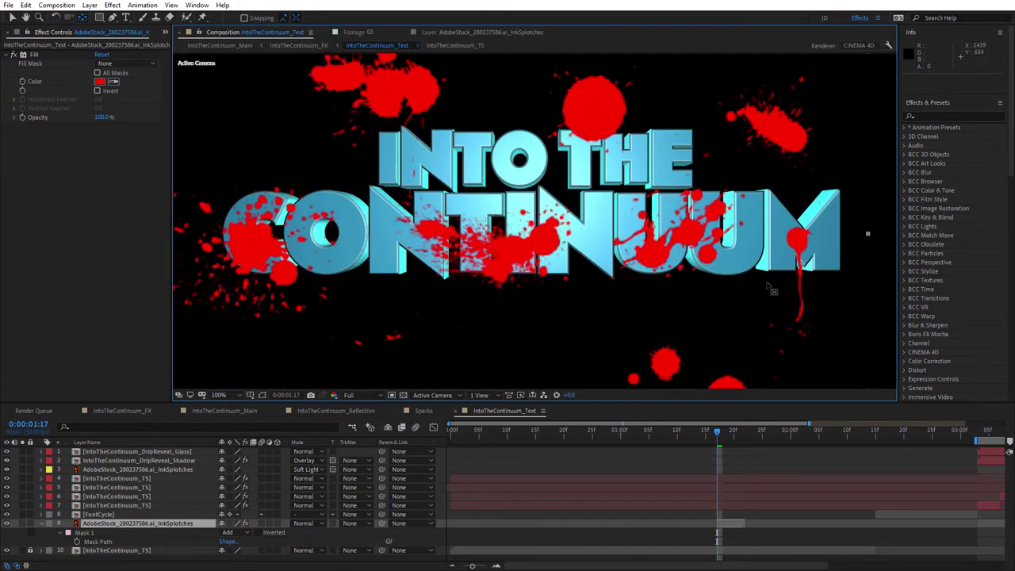
pyautogui.moveTo(509, 270); pyautogui.dragTo(514, 209)
pyautogui.hotkey('ctrl', 'z')
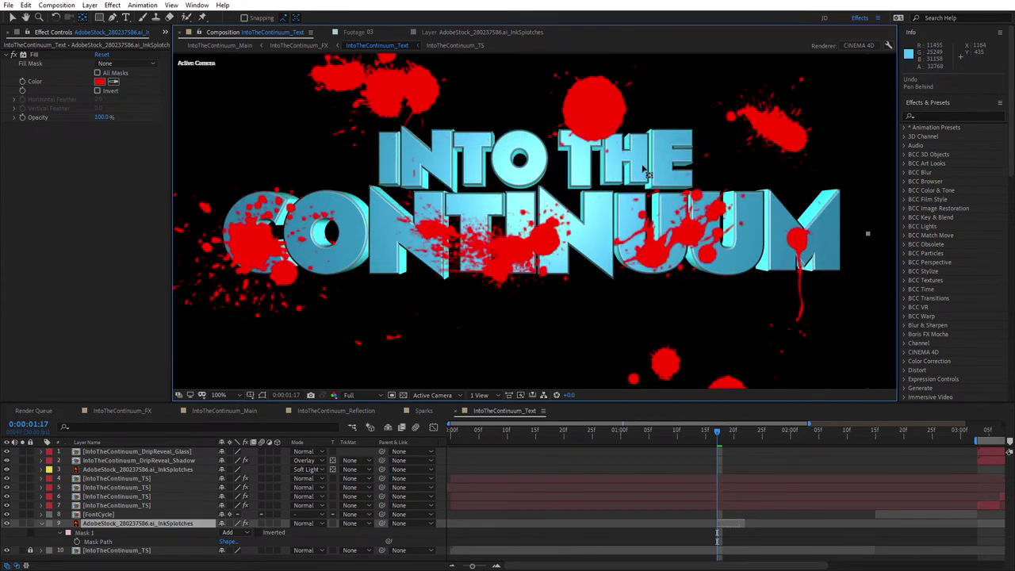
pyautogui.scroll(-2, 650, 172)
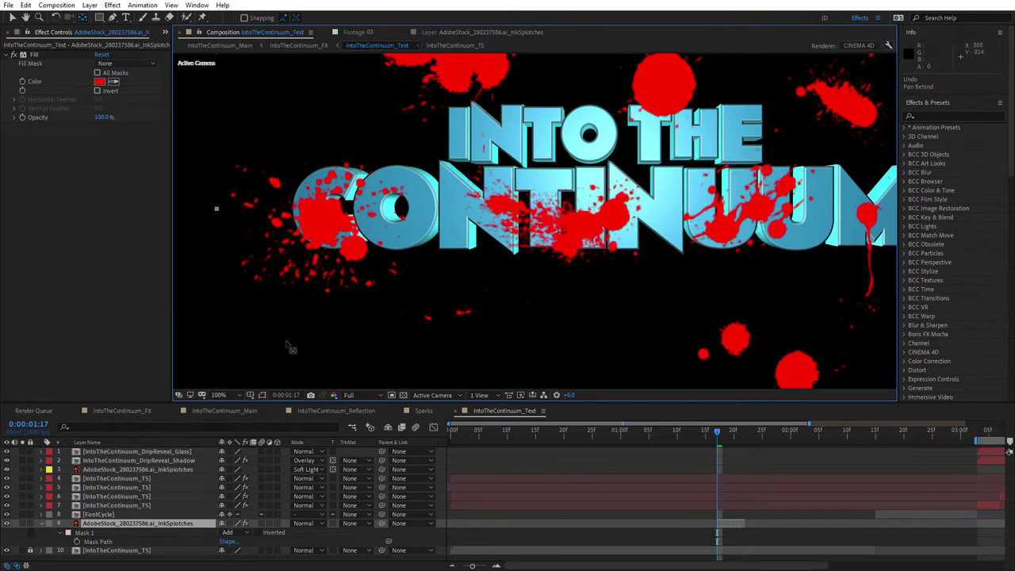
pyautogui.press('v')
pyautogui.scroll(-2, 691, 194)
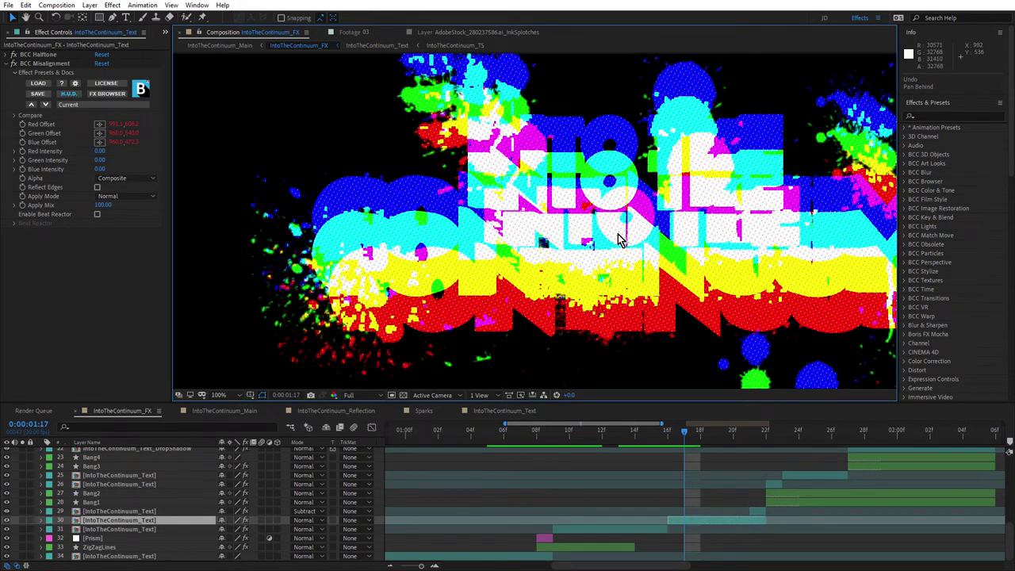
# - Scrub to 0:00:01:16 and solo layer 29 [IntoTheContinuum_Text]
pyautogui.scroll(-2, 627, 233)
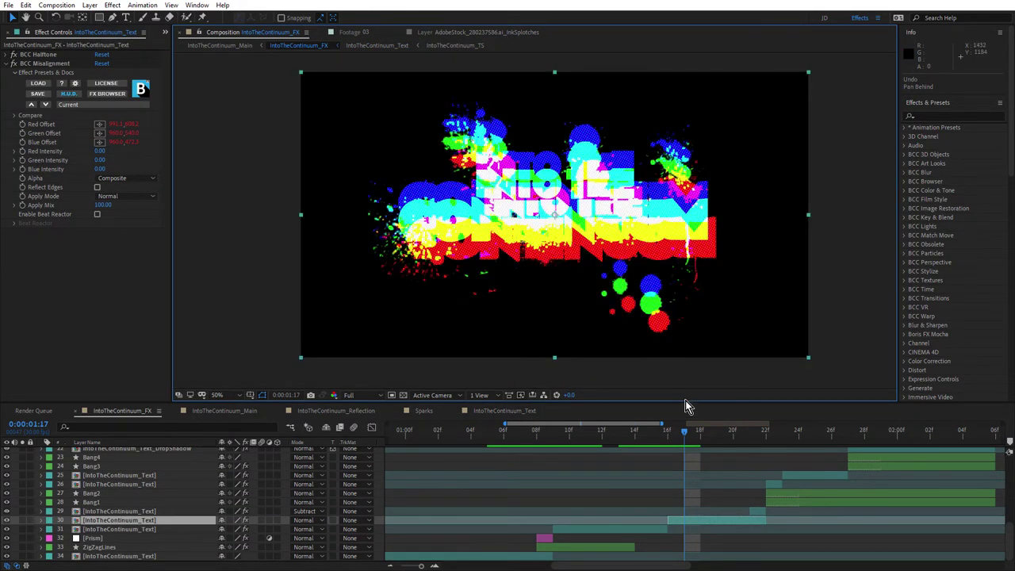
pyautogui.moveTo(676, 446)
pyautogui.mouseDown()
pyautogui.moveTo(701, 452)
pyautogui.moveTo(629, 475)
pyautogui.moveTo(693, 470)
pyautogui.moveTo(689, 485)
pyautogui.moveTo(646, 493)
pyautogui.moveTo(699, 505)
pyautogui.moveTo(673, 510)
pyautogui.moveTo(764, 520)
pyautogui.moveTo(692, 530)
pyautogui.moveTo(755, 521)
pyautogui.mouseUp()
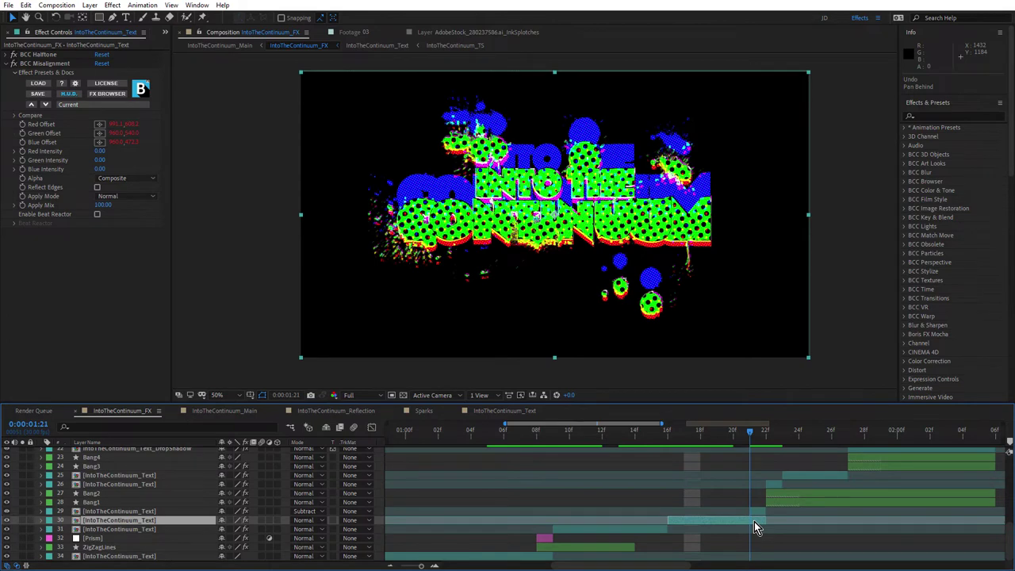
pyautogui.click(759, 512)
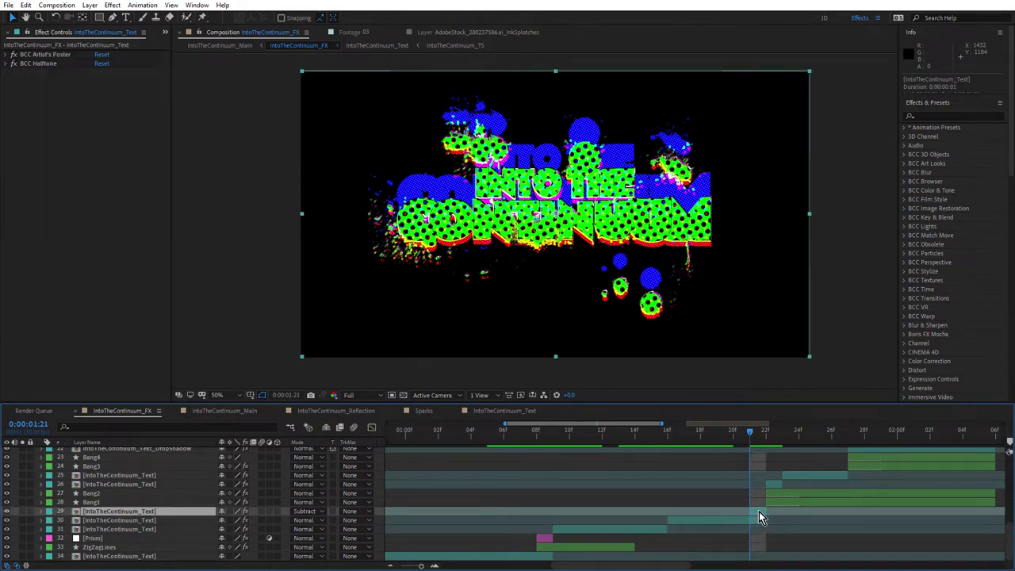
pyautogui.click(23, 512)
pyautogui.click(24, 513)
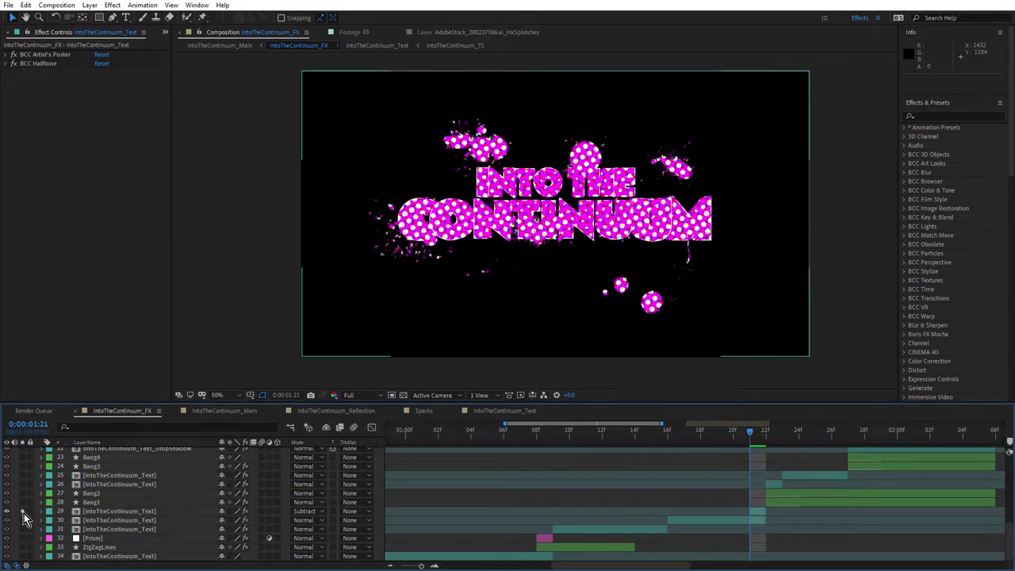
# - Turn off layer 29's BCC Artist's Poster and BCC Halftone, then turn both back on
pyautogui.click(96, 511)
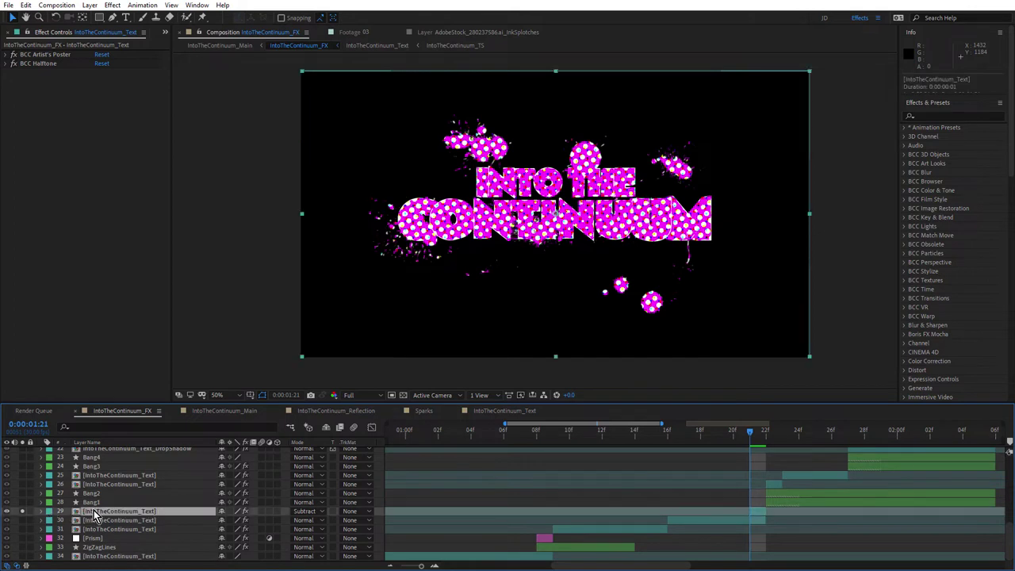
pyautogui.moveTo(14, 54); pyautogui.dragTo(13, 82)
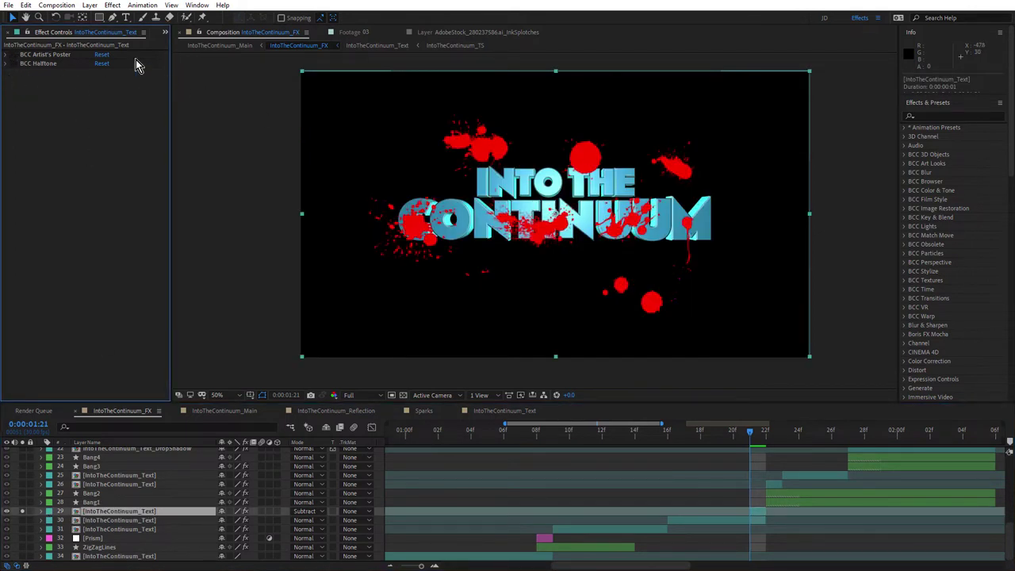
pyautogui.click(13, 54)
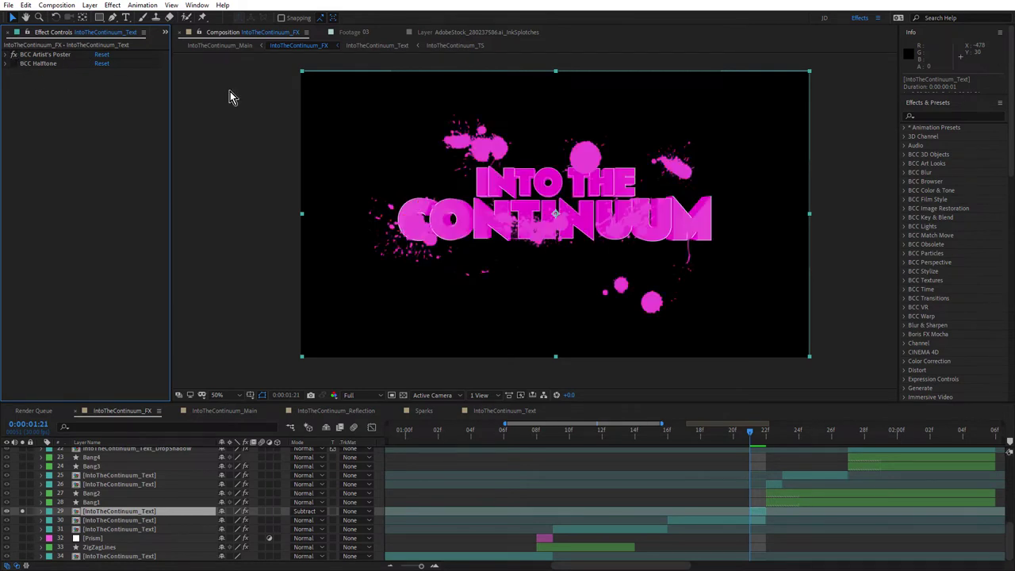
pyautogui.scroll(2, 544, 185)
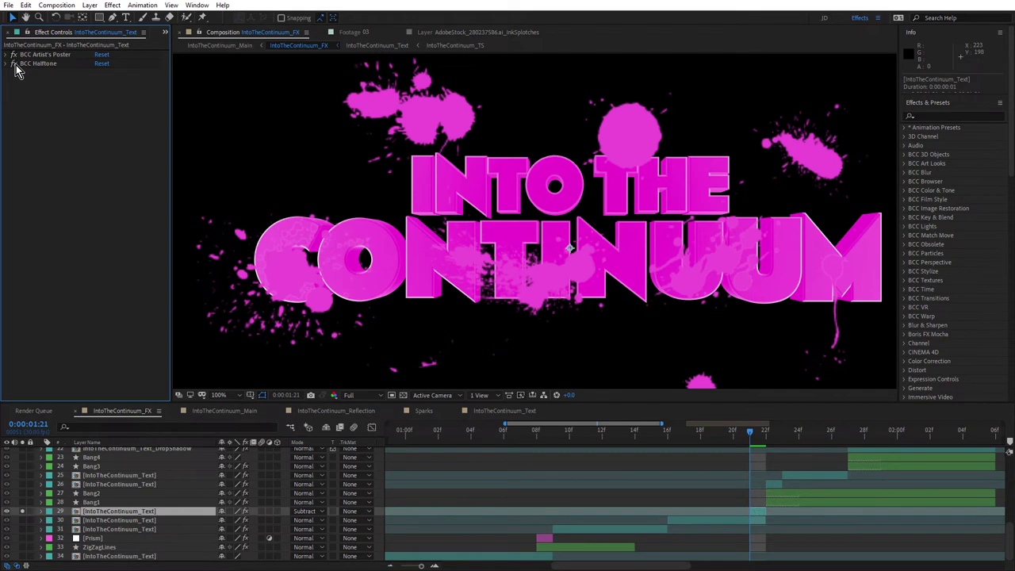
pyautogui.click(14, 64)
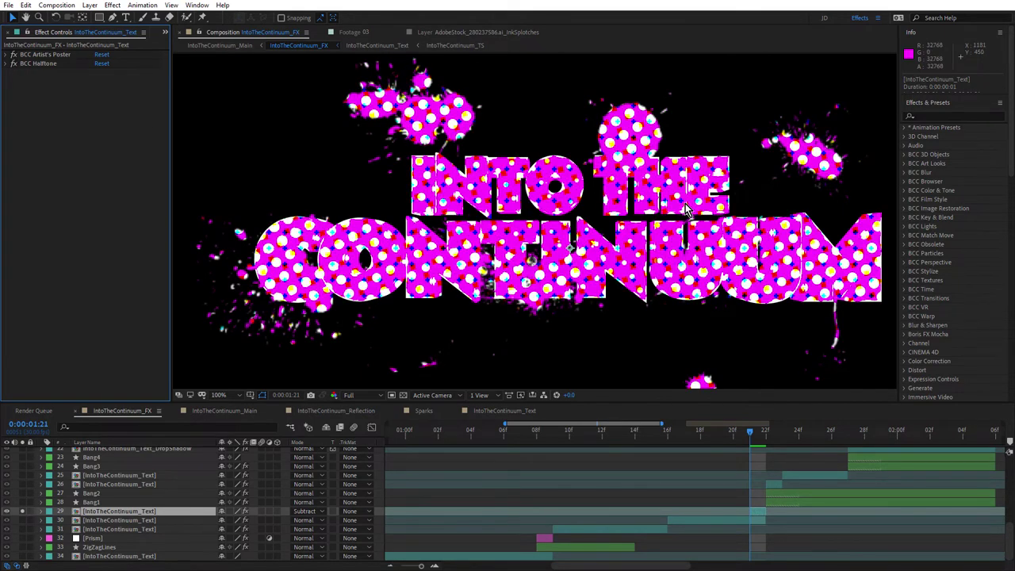
pyautogui.scroll(-3, 714, 249)
pyautogui.scroll(3, 748, 262)
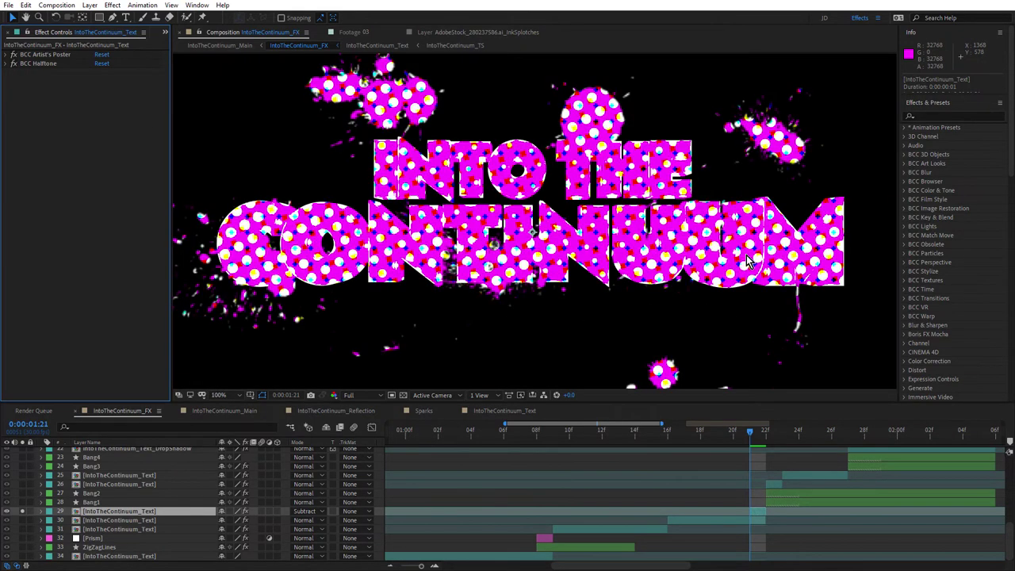
pyautogui.scroll(-2, 713, 252)
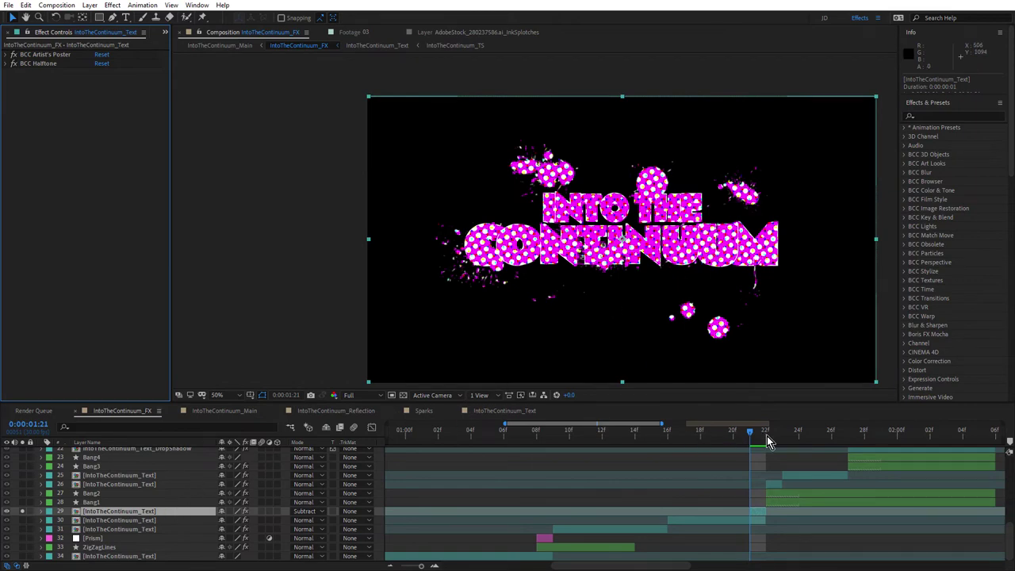
# - Unsolo layer 29, keep its Subtract blend mode, and set the playhead to 0:00:01:22
pyautogui.click(22, 511)
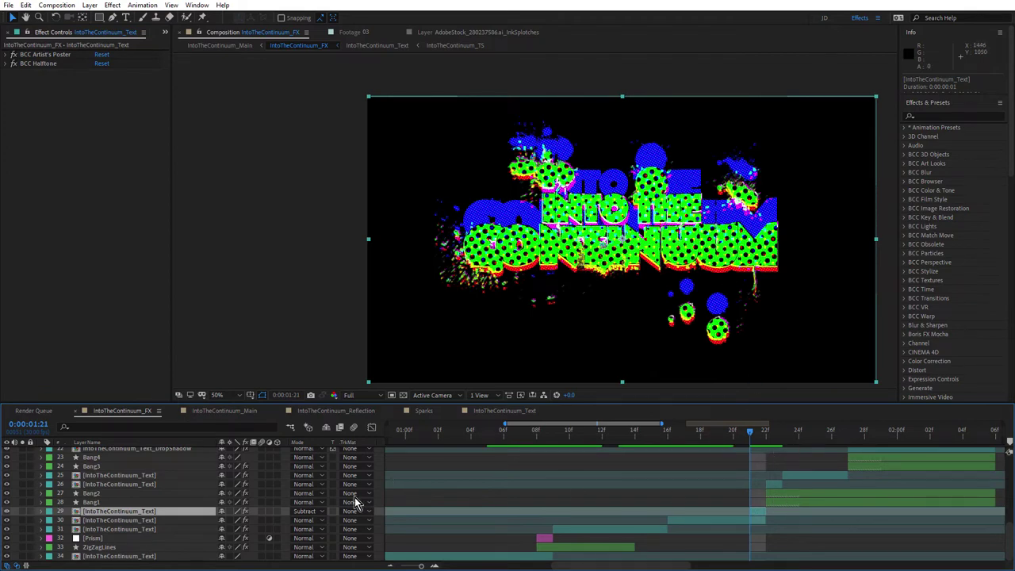
pyautogui.click(315, 519)
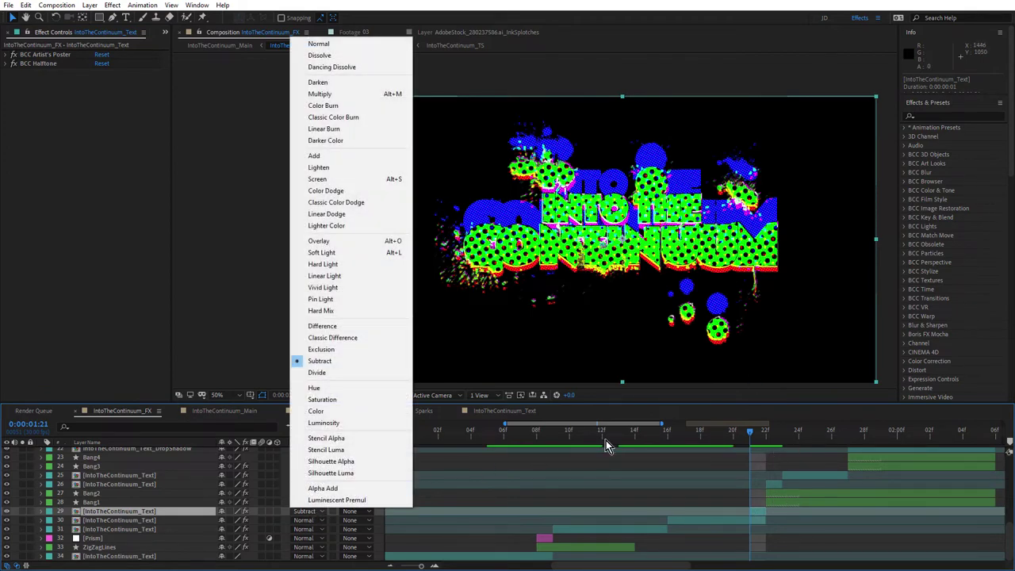
pyautogui.click(624, 410)
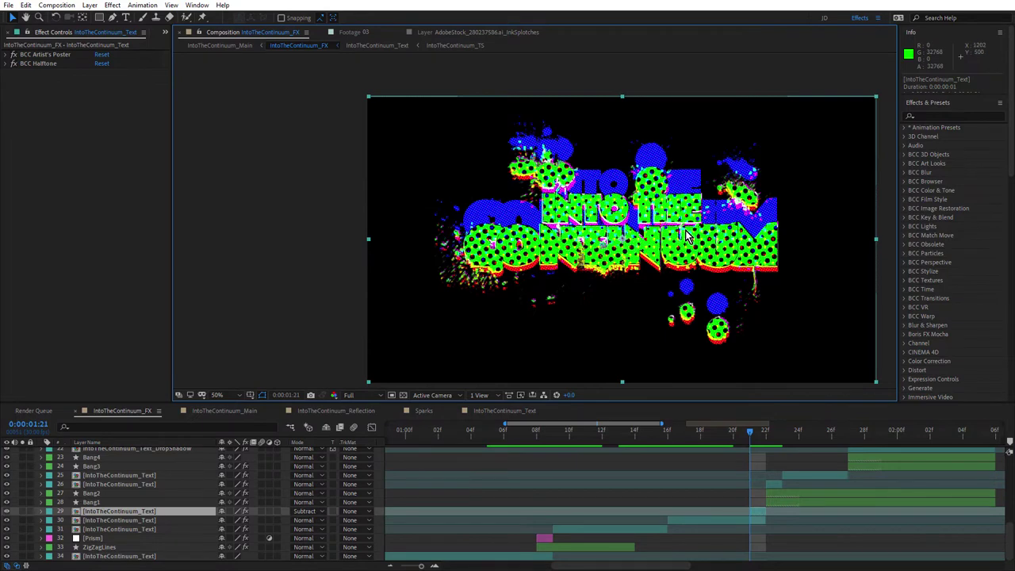
pyautogui.scroll(1, 687, 237)
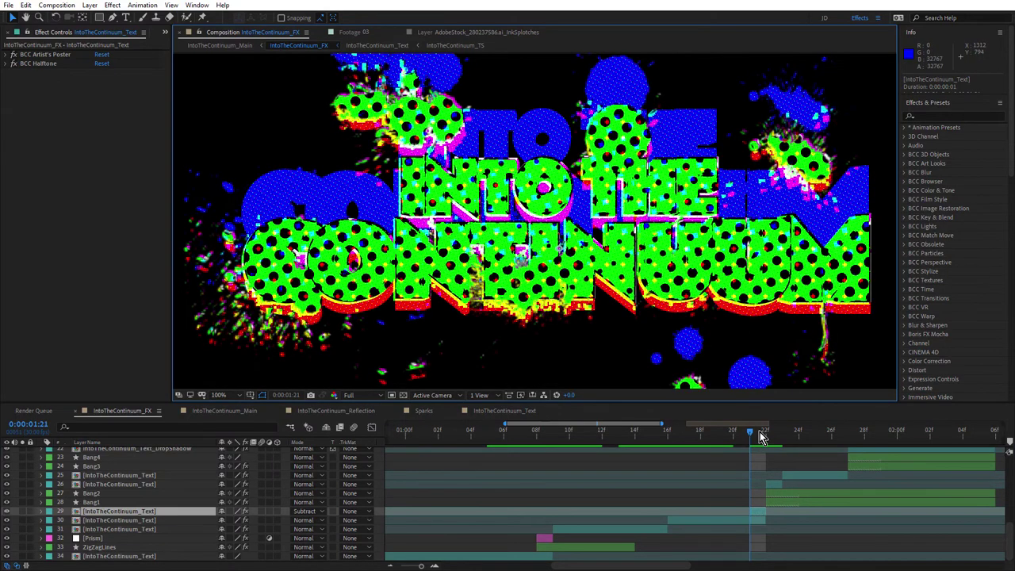
pyautogui.click(760, 436)
pyautogui.click(756, 437)
pyautogui.click(760, 436)
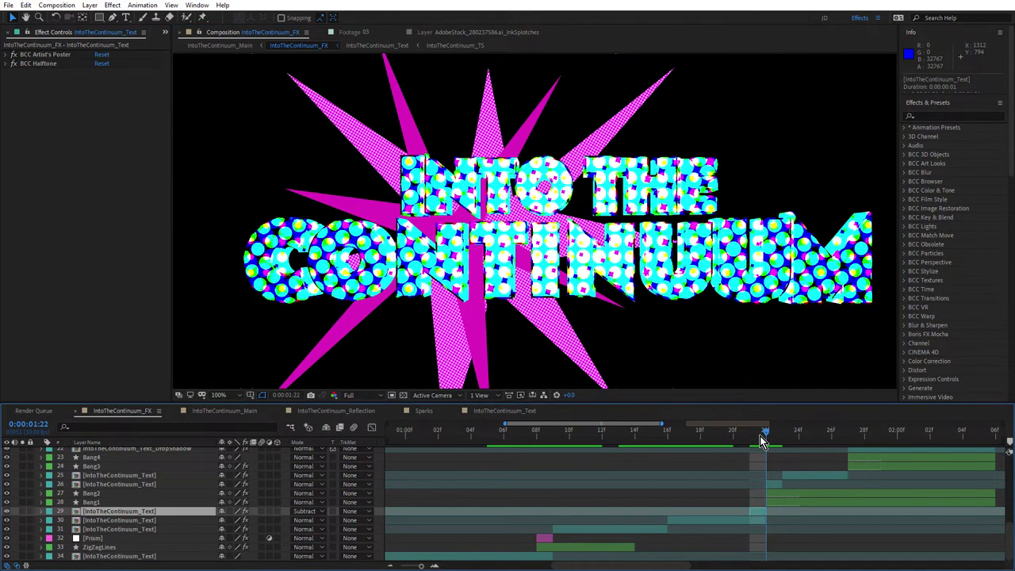
pyautogui.scroll(-1, 687, 273)
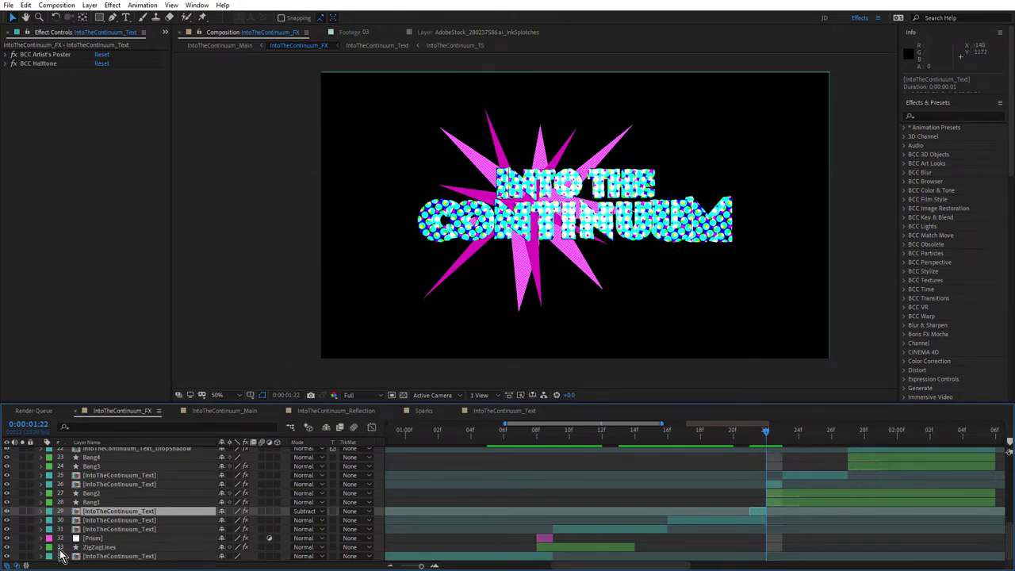
# - Solo the Bang1 star and compare it with its BCC Halftone off and on
pyautogui.click(97, 503)
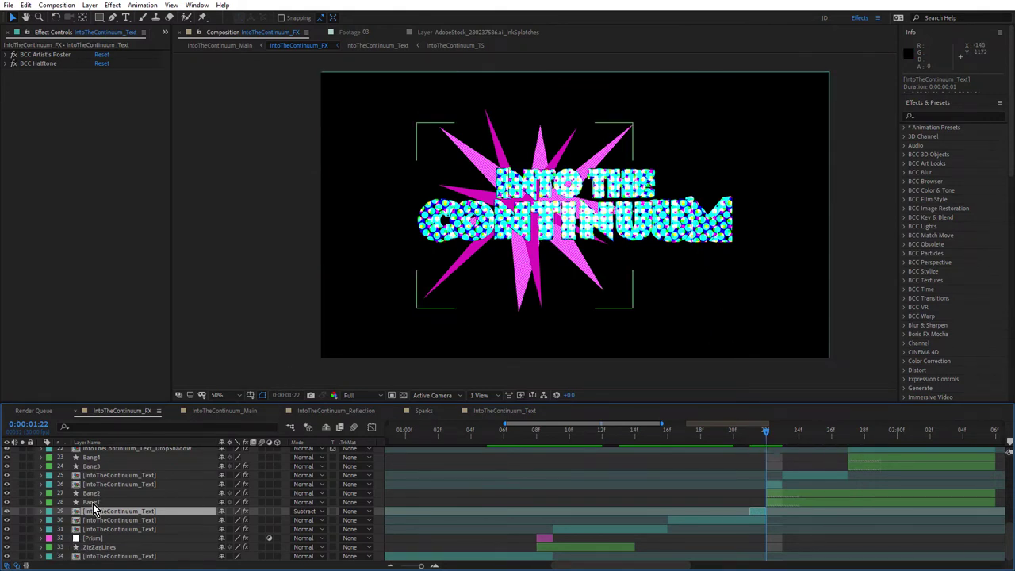
pyautogui.click(21, 503)
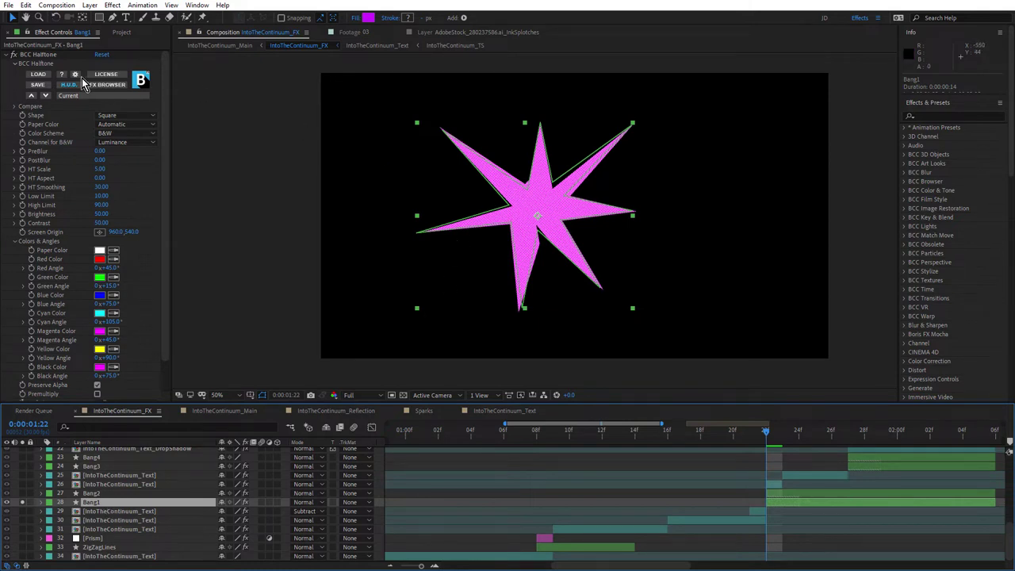
pyautogui.click(8, 58)
pyautogui.click(14, 56)
pyautogui.click(14, 55)
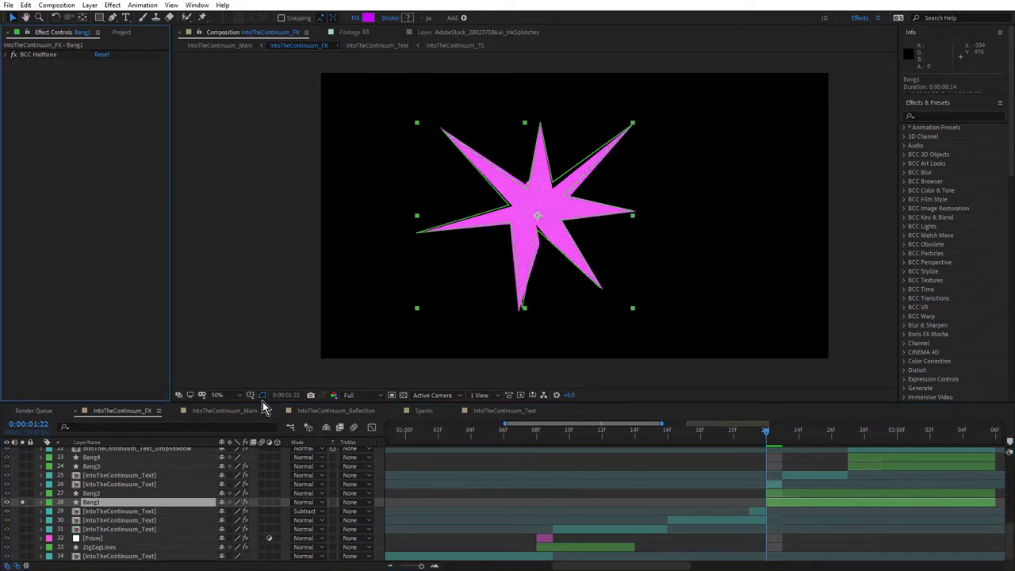
# - Reveal Bang1's Path keyframes and step through the burst to 0:00:02:03, back to 0:00:01:27
pyautogui.press('u')
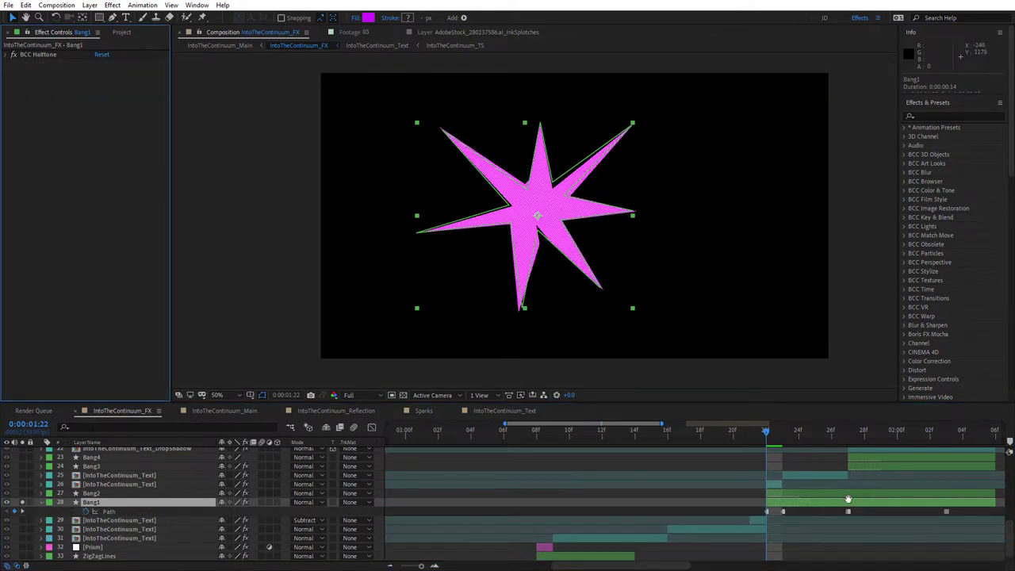
pyautogui.hscroll(3, 714, 476)
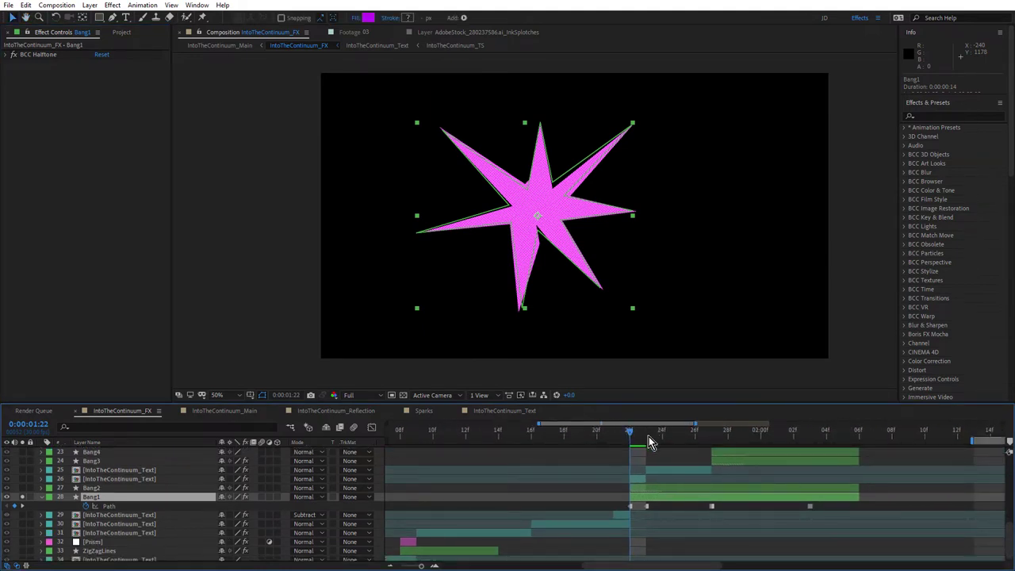
pyautogui.click(648, 437)
pyautogui.press('pagedown')
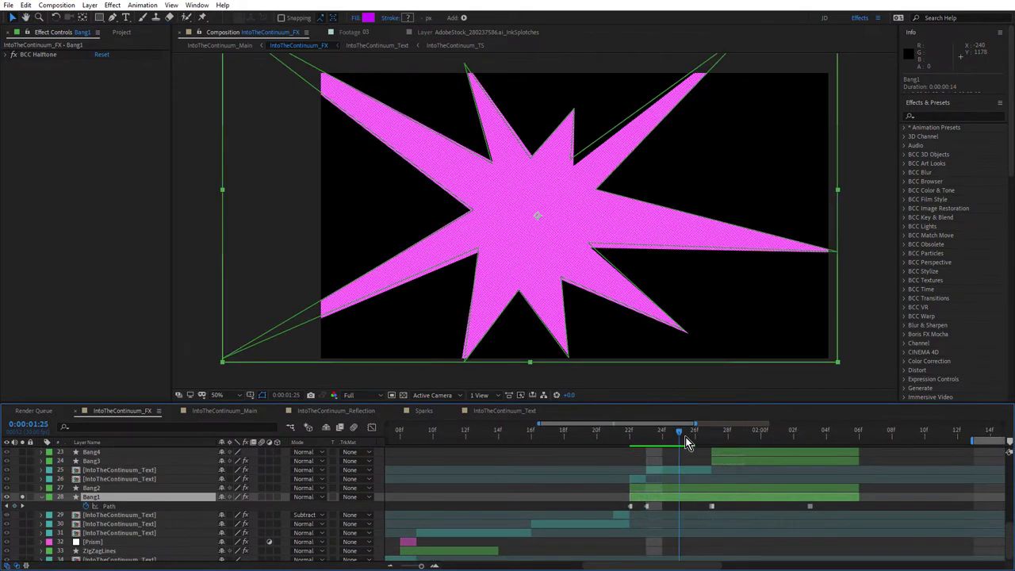
pyautogui.click(697, 434)
pyautogui.click(744, 434)
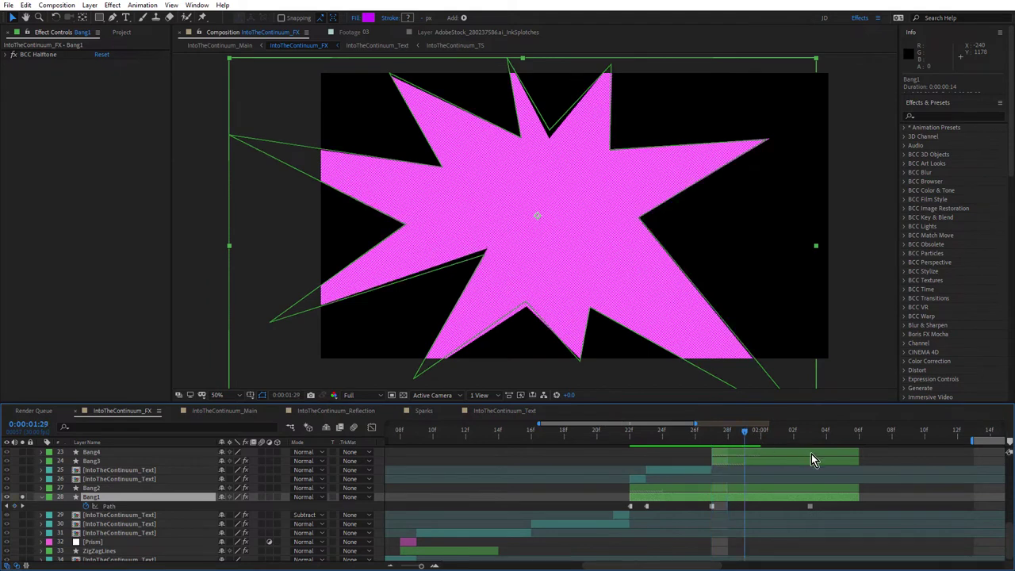
pyautogui.click(810, 435)
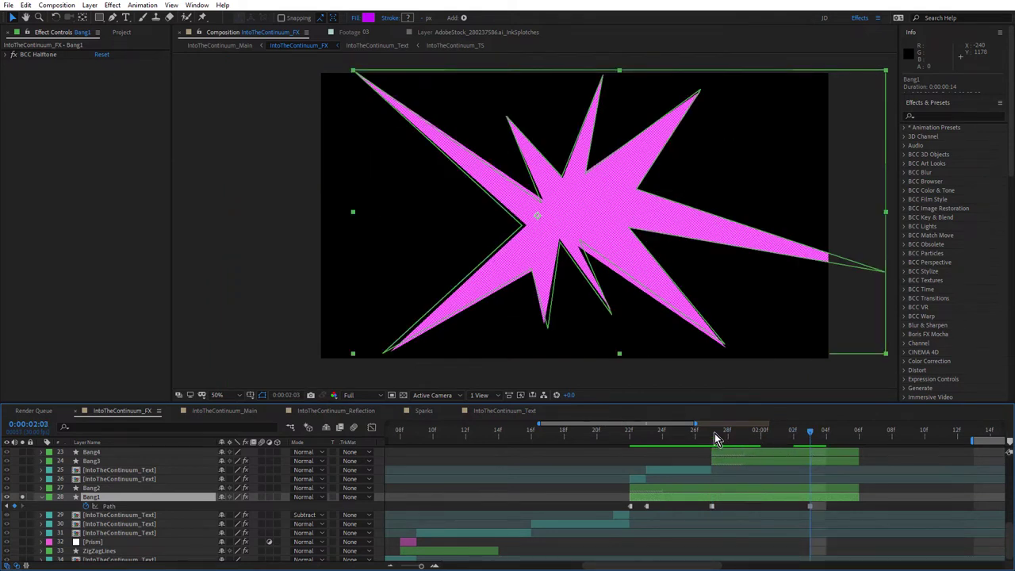
pyautogui.click(713, 434)
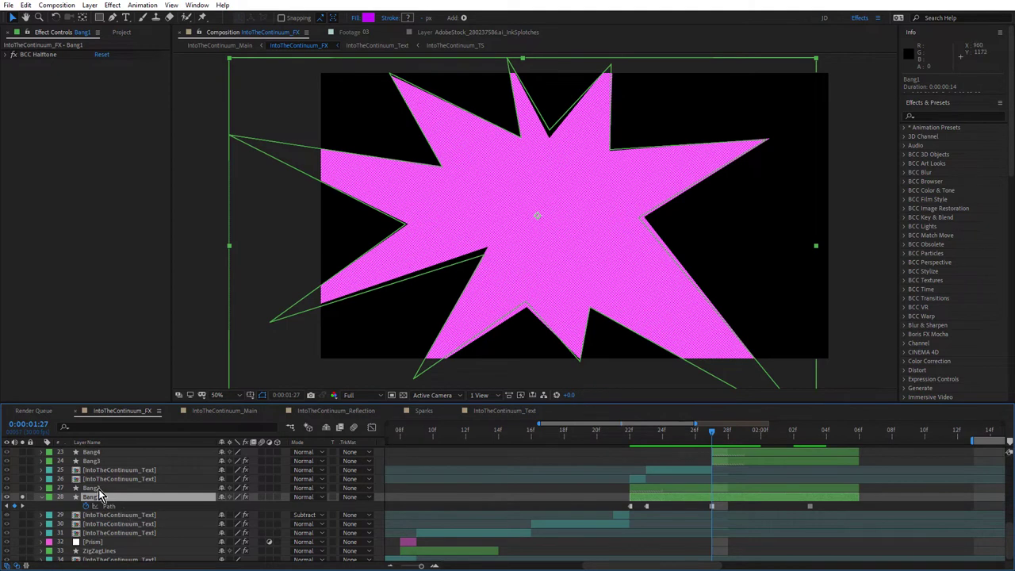
# - Solo the striped Bang2 and peach star layers too, and move to frame 0:00:01:28
pyautogui.click(93, 489)
pyautogui.click(24, 494)
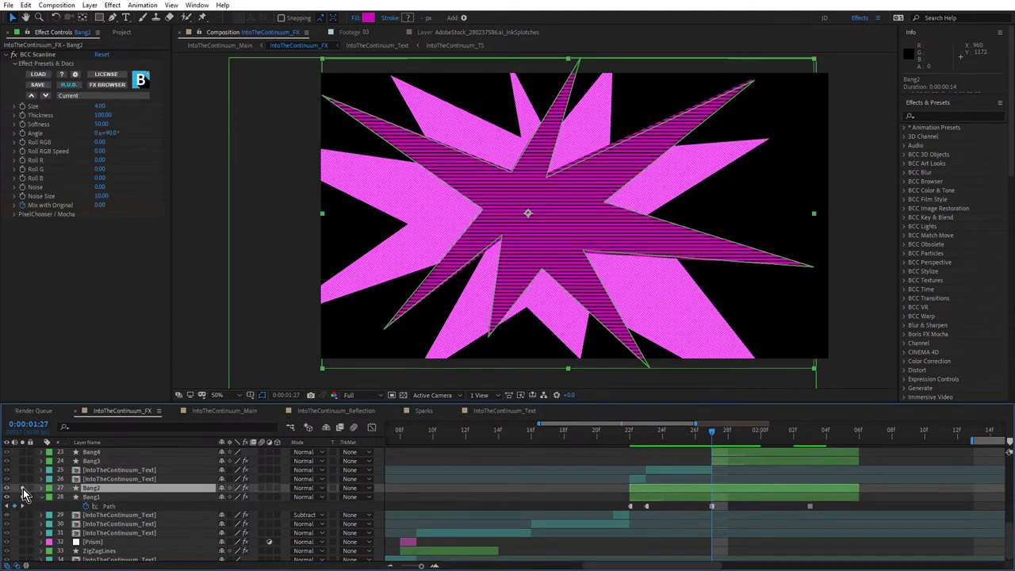
pyautogui.scroll(3, 107, 512)
pyautogui.scroll(1, 107, 509)
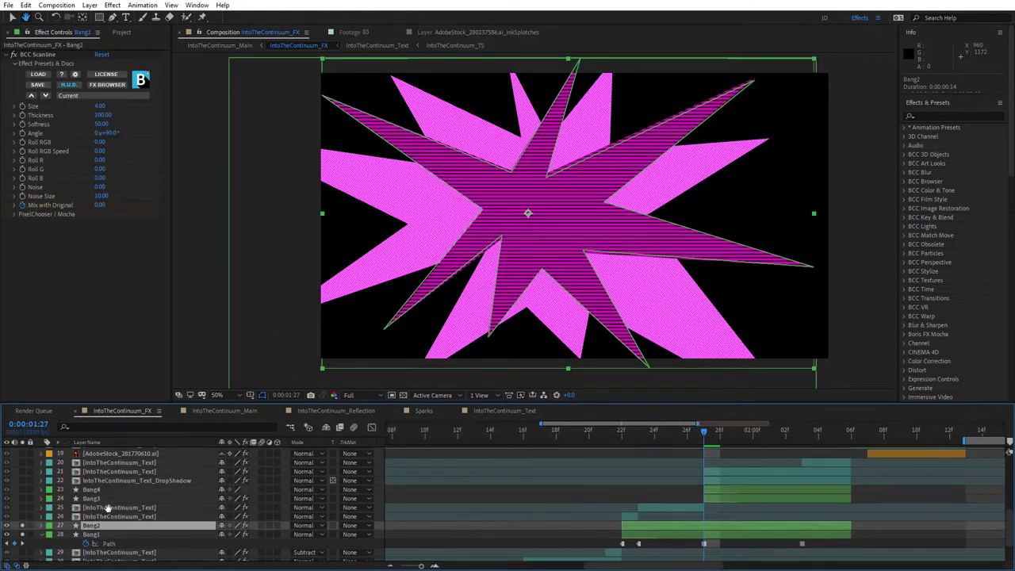
pyautogui.click(24, 493)
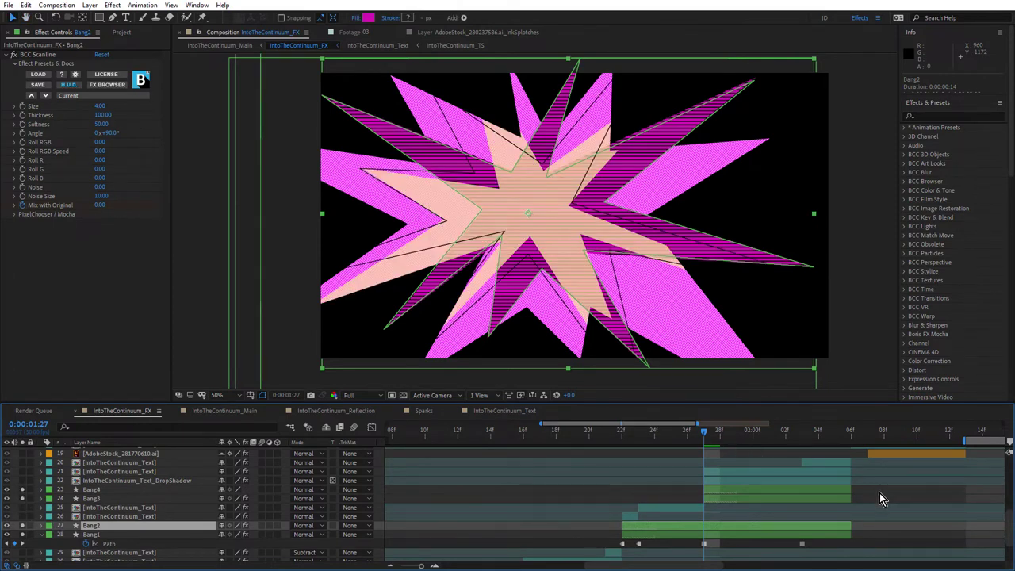
pyautogui.click(880, 492)
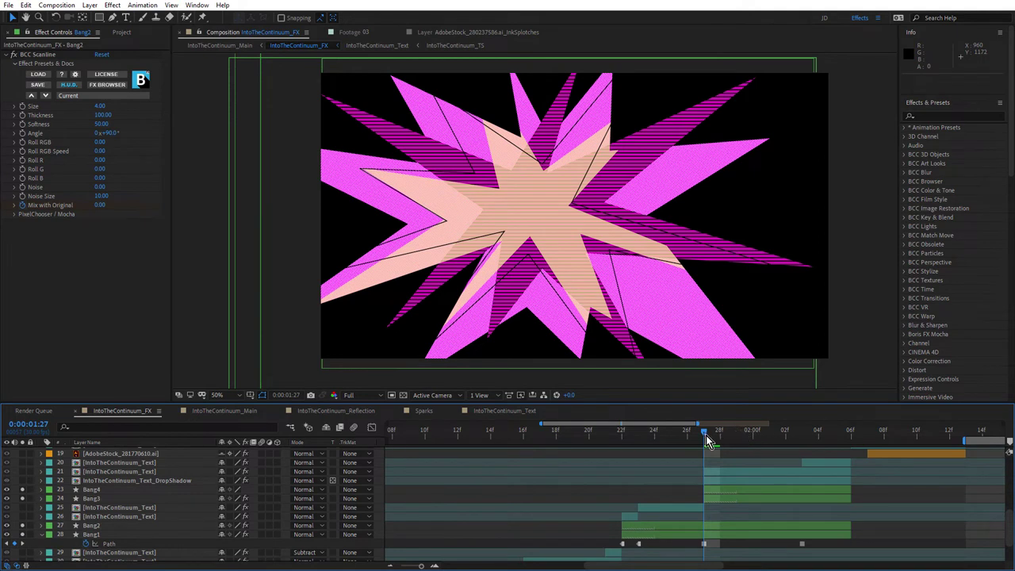
pyautogui.moveTo(705, 435); pyautogui.dragTo(720, 438)
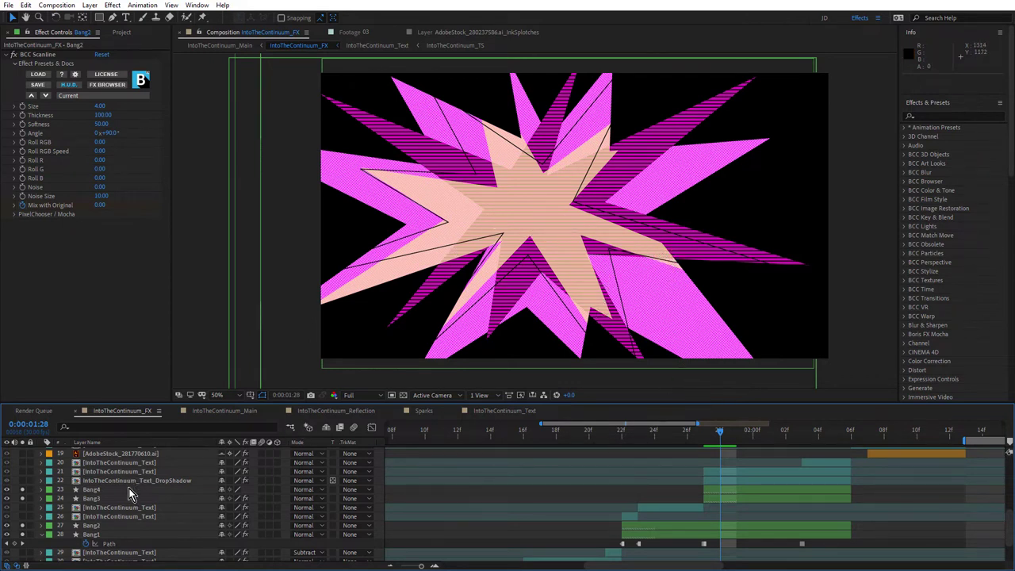
pyautogui.click(95, 491)
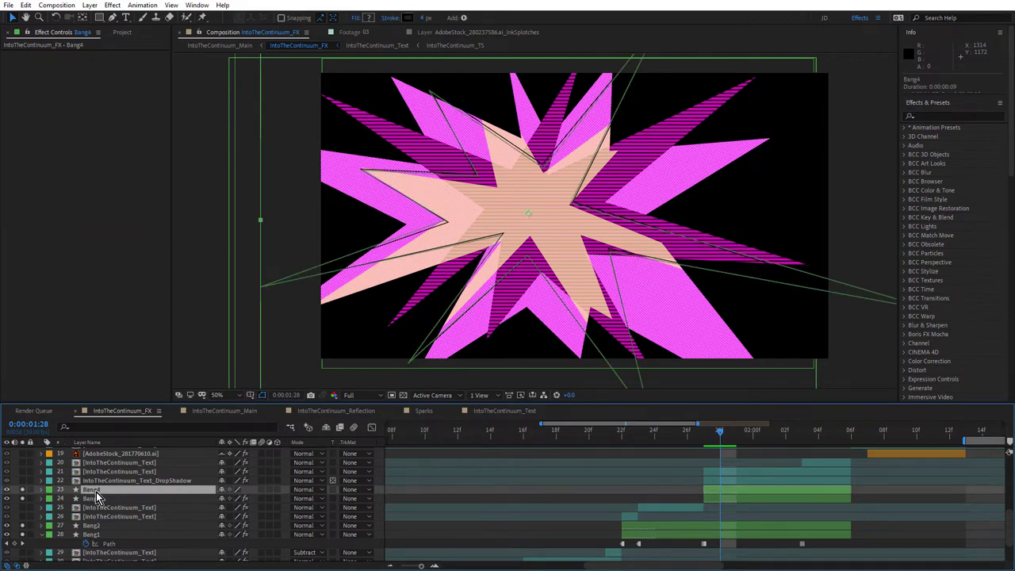
# - Toggle Bang3's Set Matte effect and keep layer 28, Bang1, as its matte source
pyautogui.click(97, 500)
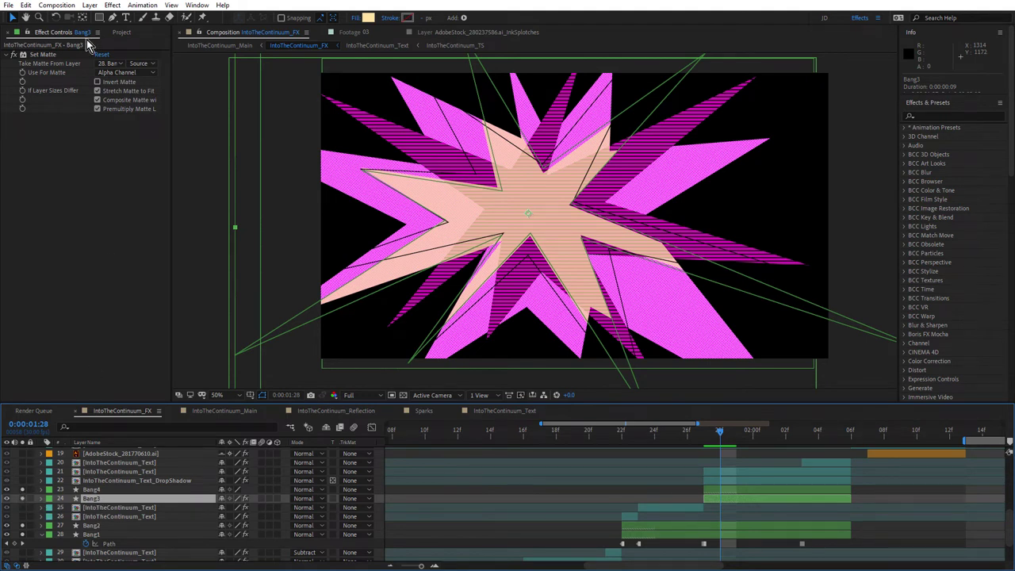
pyautogui.click(13, 55)
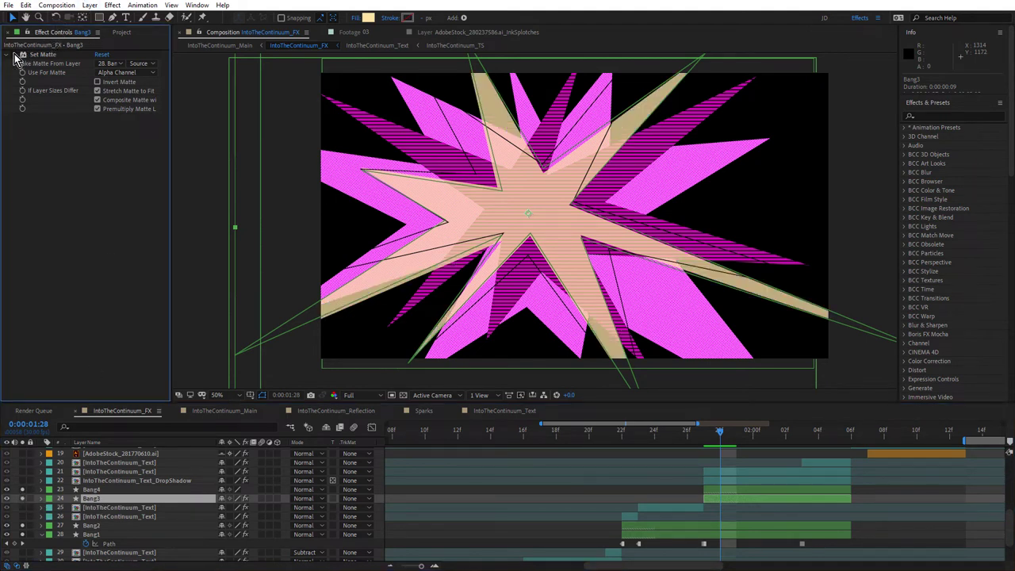
pyautogui.click(112, 64)
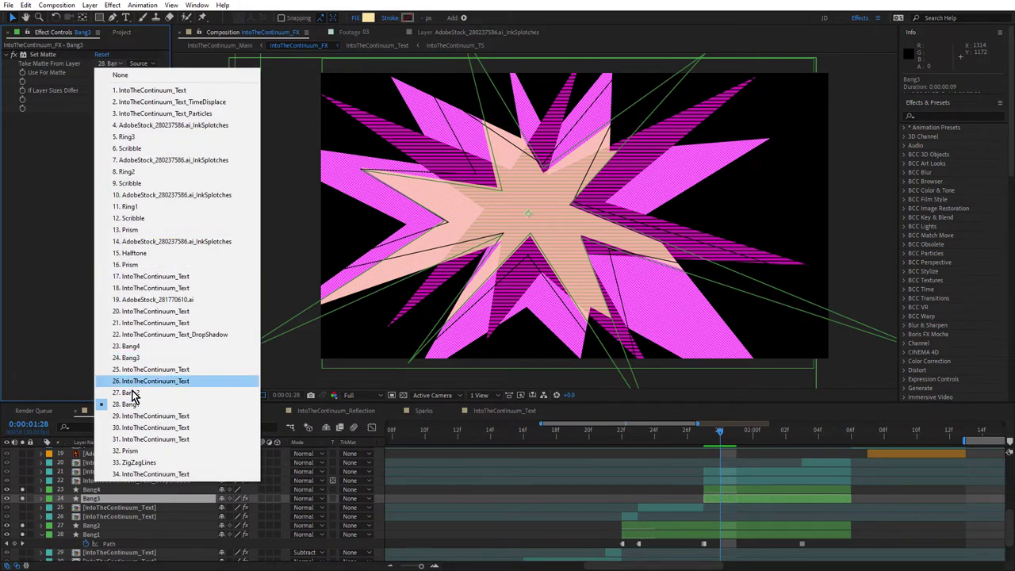
pyautogui.click(82, 314)
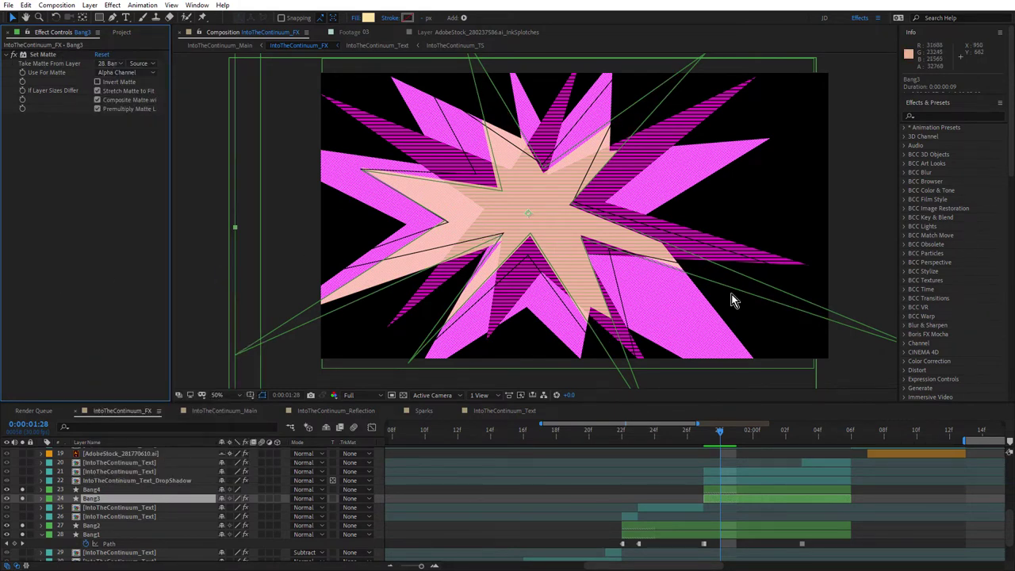
pyautogui.scroll(2, 687, 274)
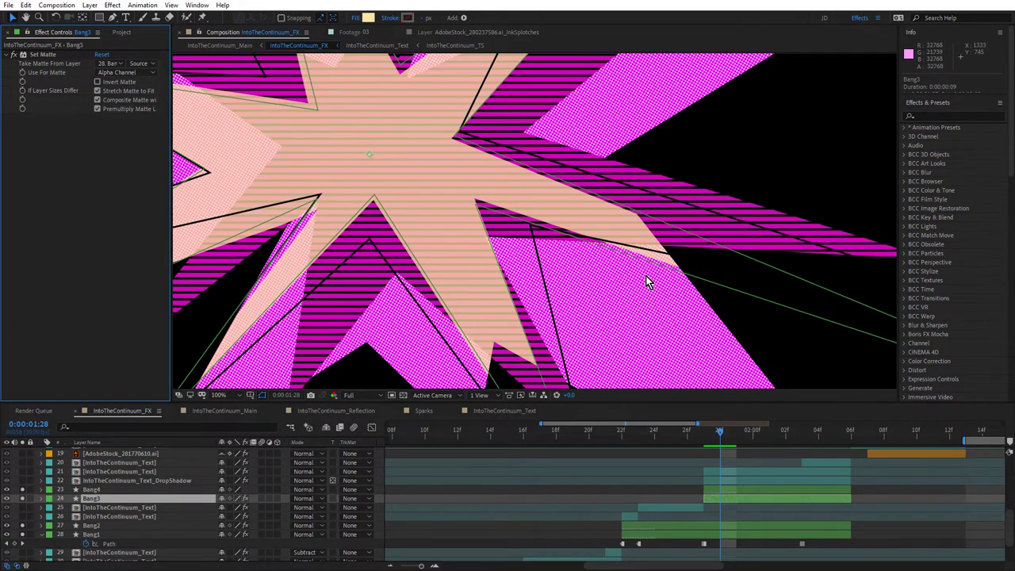
pyautogui.scroll(-2, 533, 216)
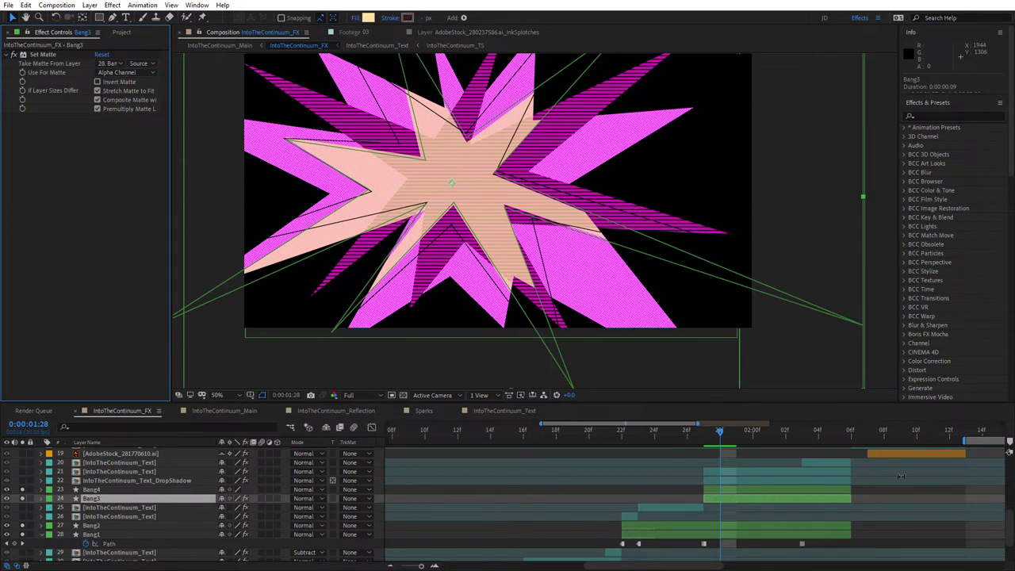
pyautogui.click(898, 501)
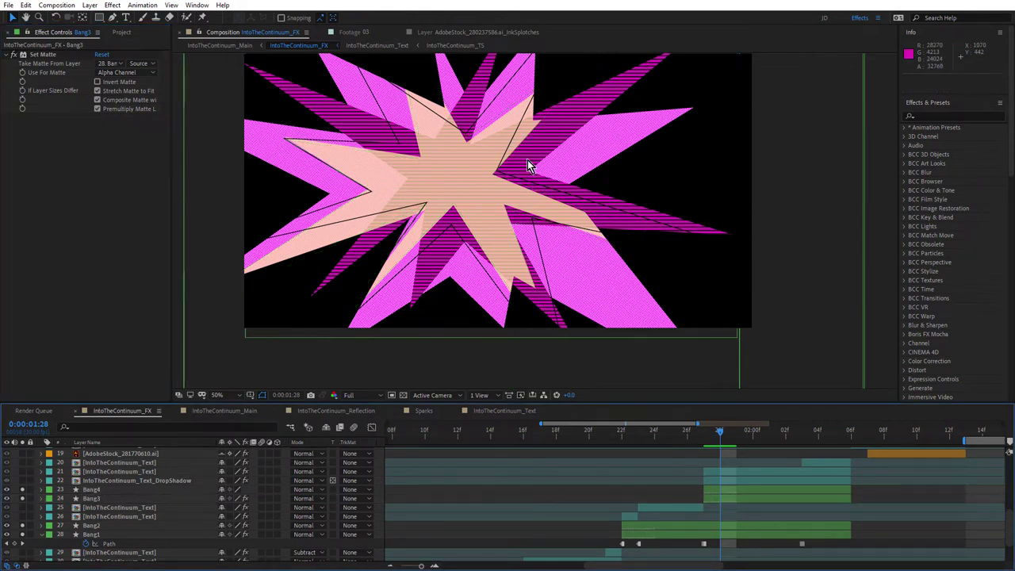
pyautogui.scroll(-2, 508, 162)
pyautogui.scroll(2, 502, 161)
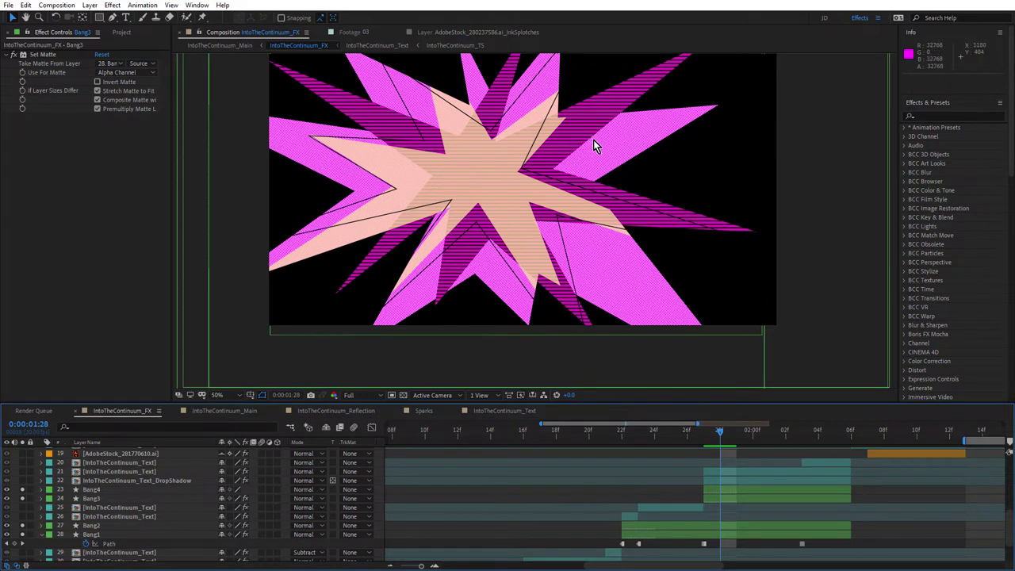
# - Select Bang2 and switch its BCC Scanline stripes off and back on to compare
pyautogui.click(156, 511)
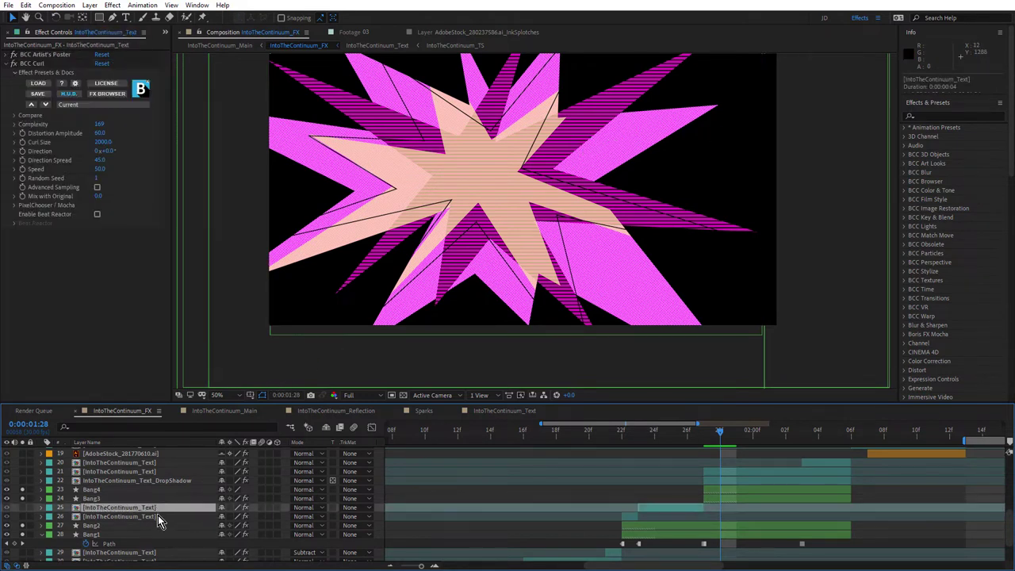
pyautogui.click(158, 517)
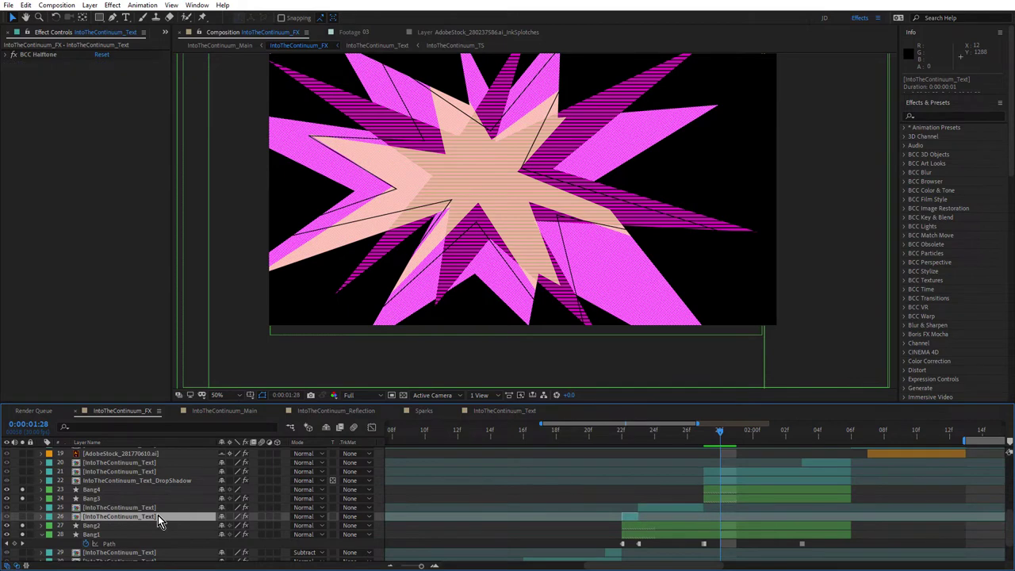
pyautogui.click(98, 500)
pyautogui.click(99, 491)
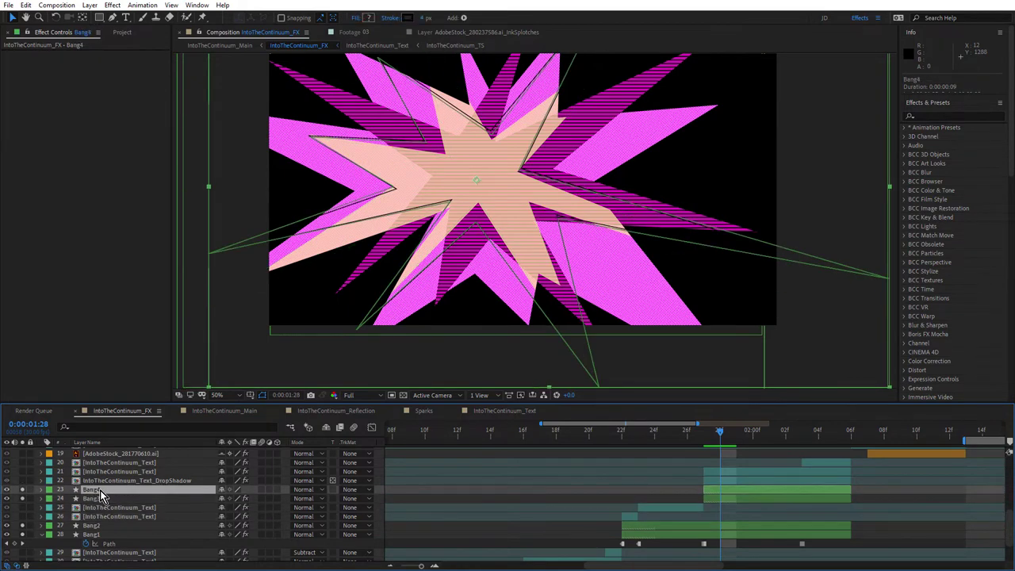
pyautogui.click(94, 527)
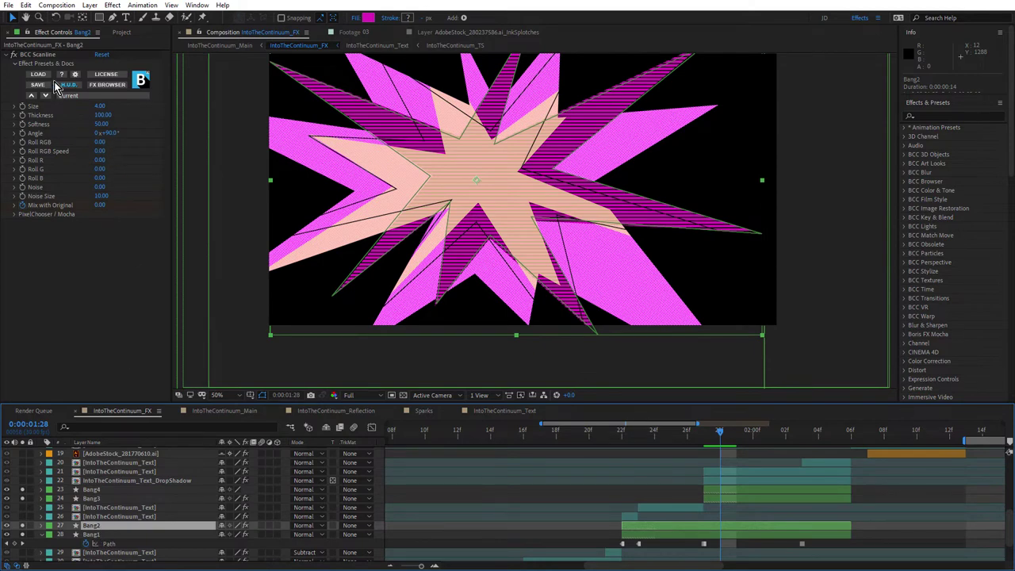
pyautogui.scroll(2, 379, 127)
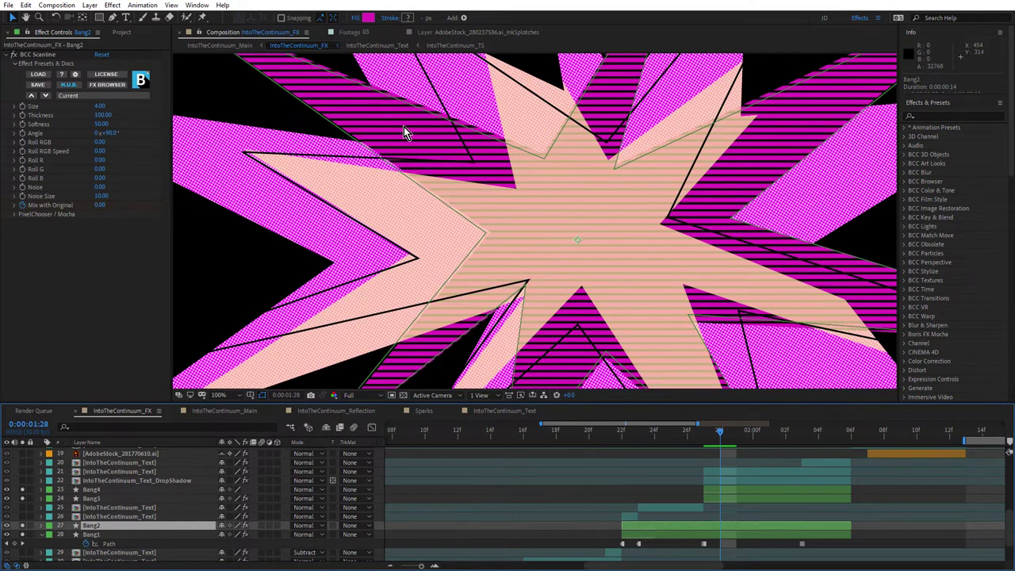
pyautogui.click(14, 56)
pyautogui.click(14, 55)
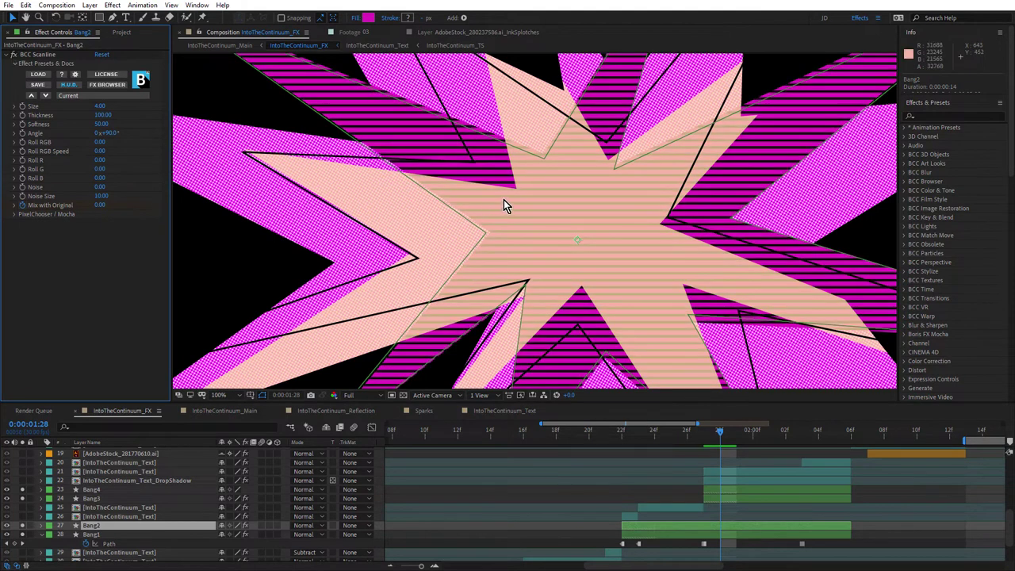
pyautogui.scroll(-2, 504, 199)
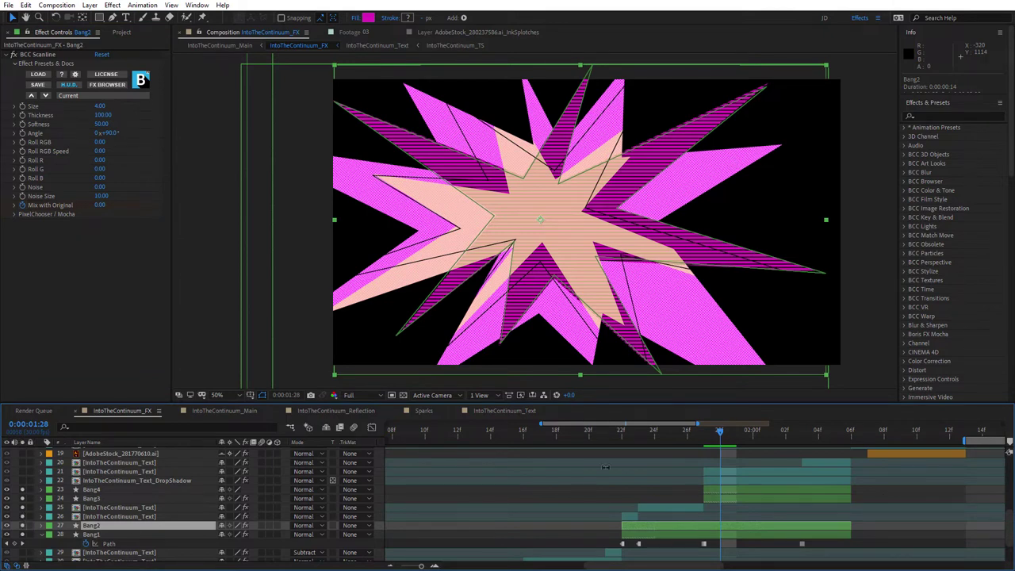
# - Show the title layers and compare layer 21 with BCC Halftone off and BCC Artist's Poster toggled
pyautogui.click(24, 477)
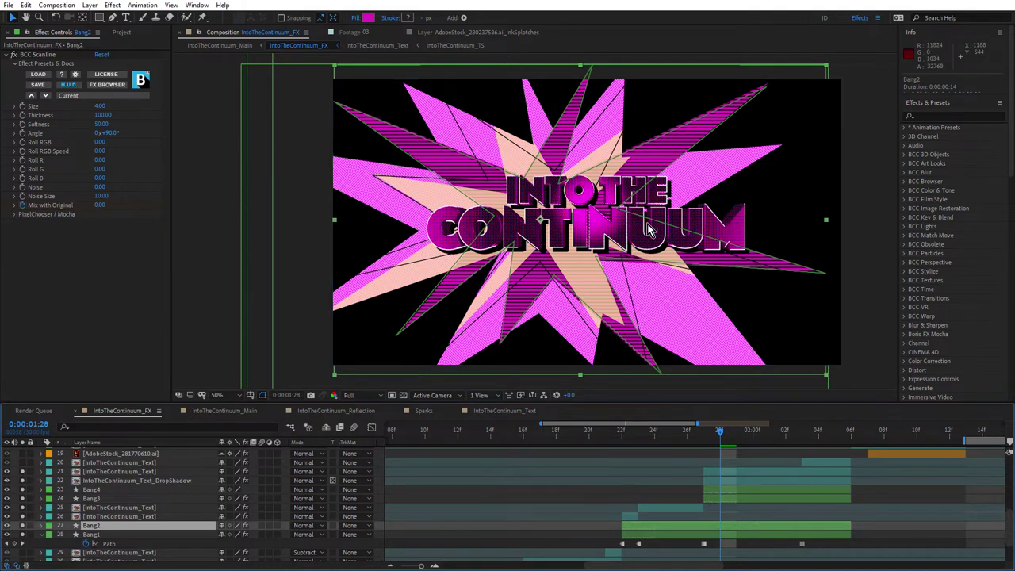
pyautogui.click(149, 473)
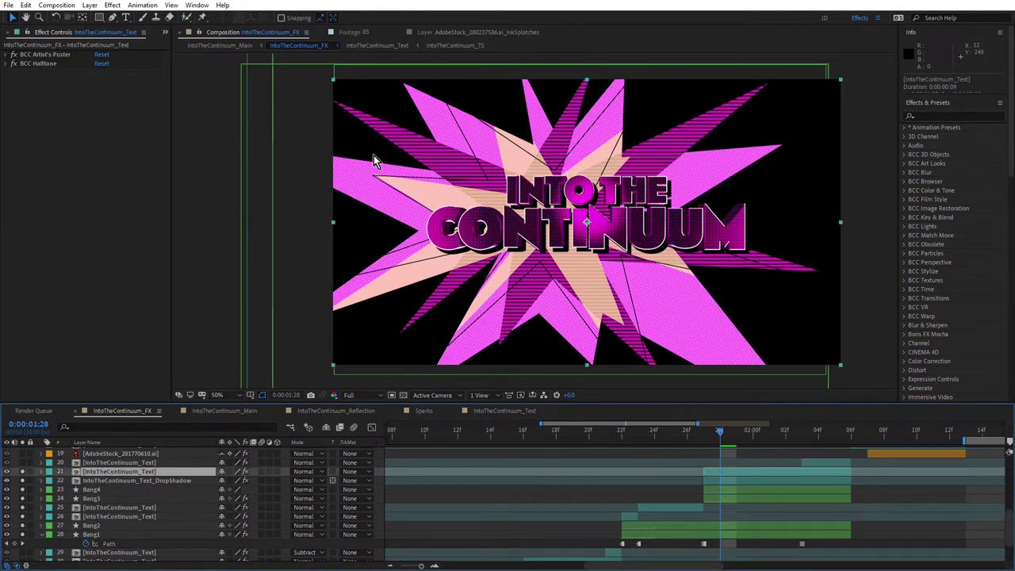
pyautogui.scroll(1, 538, 194)
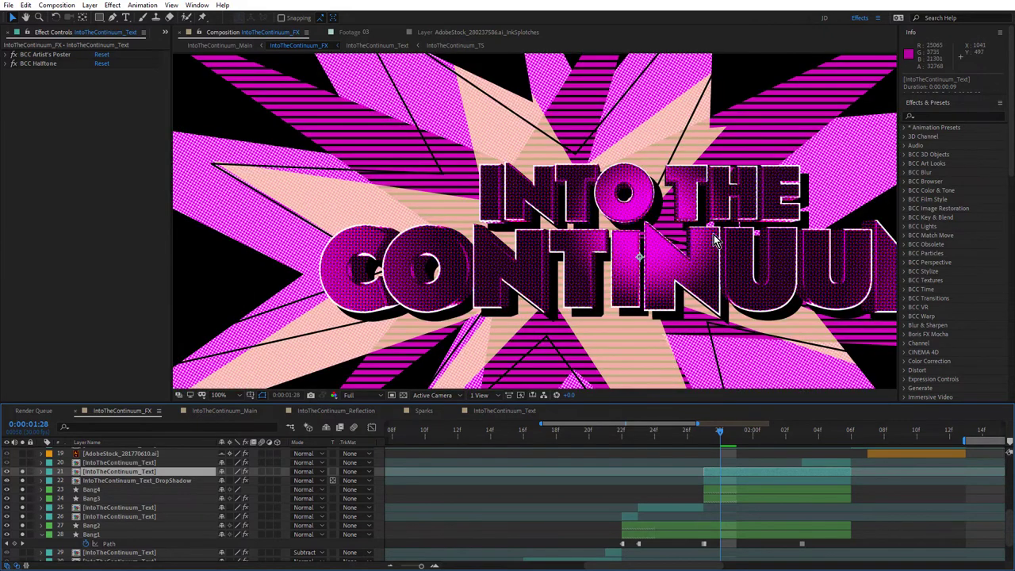
pyautogui.click(14, 63)
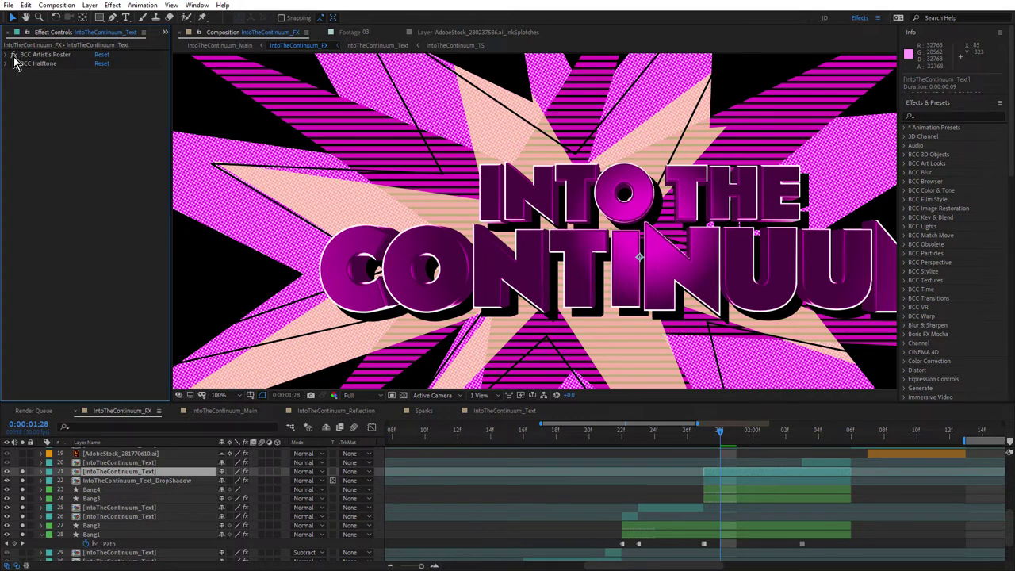
pyautogui.click(13, 56)
pyautogui.click(13, 55)
pyautogui.click(13, 55)
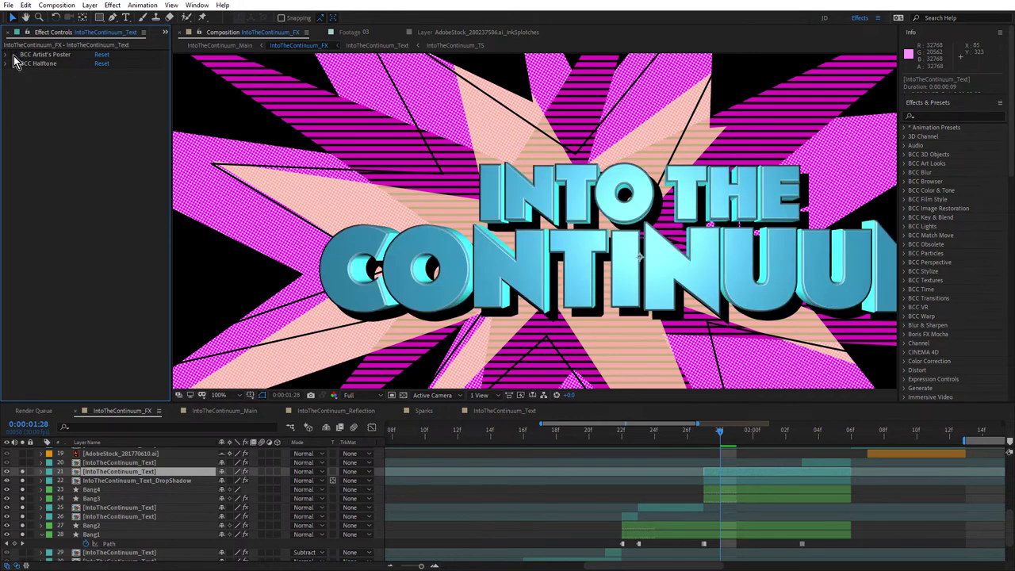
pyautogui.click(13, 55)
pyautogui.click(13, 55)
pyautogui.click(14, 56)
pyautogui.click(14, 55)
pyautogui.click(14, 55)
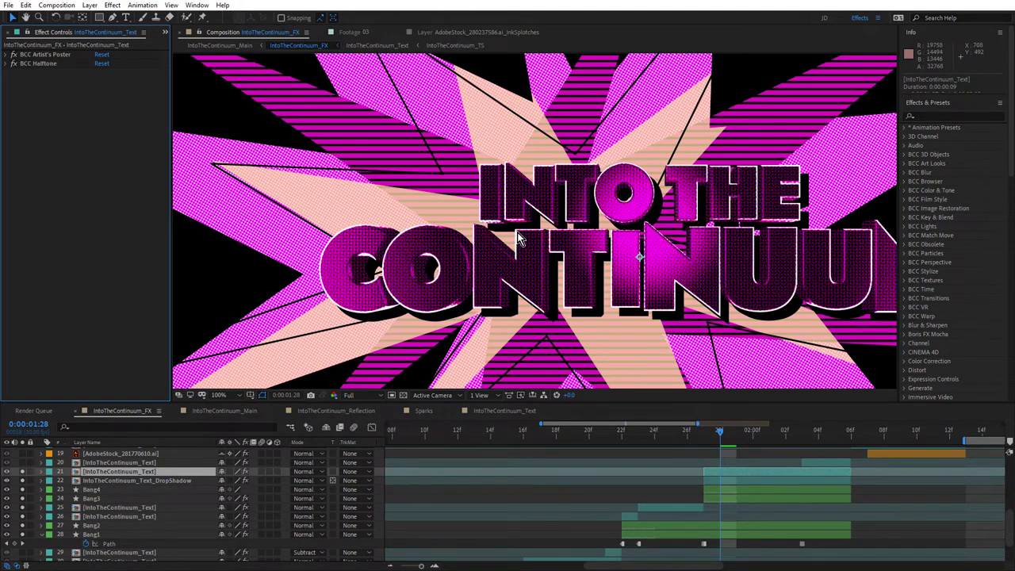
# - Pan to the right end of the title and turn on the transparency grid
pyautogui.moveTo(737, 255); pyautogui.dragTo(547, 229)
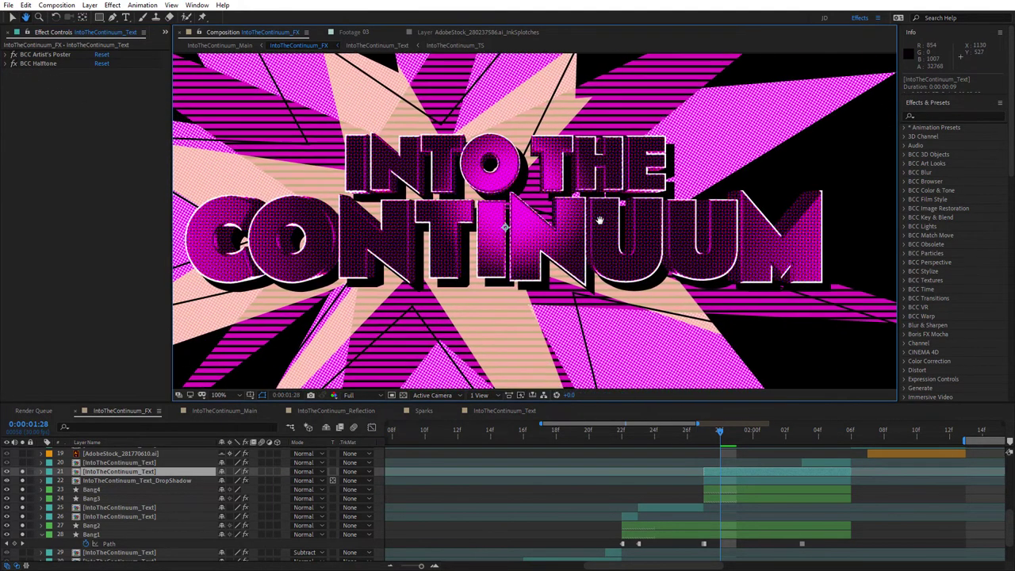
pyautogui.click(402, 394)
pyautogui.scroll(1, 853, 280)
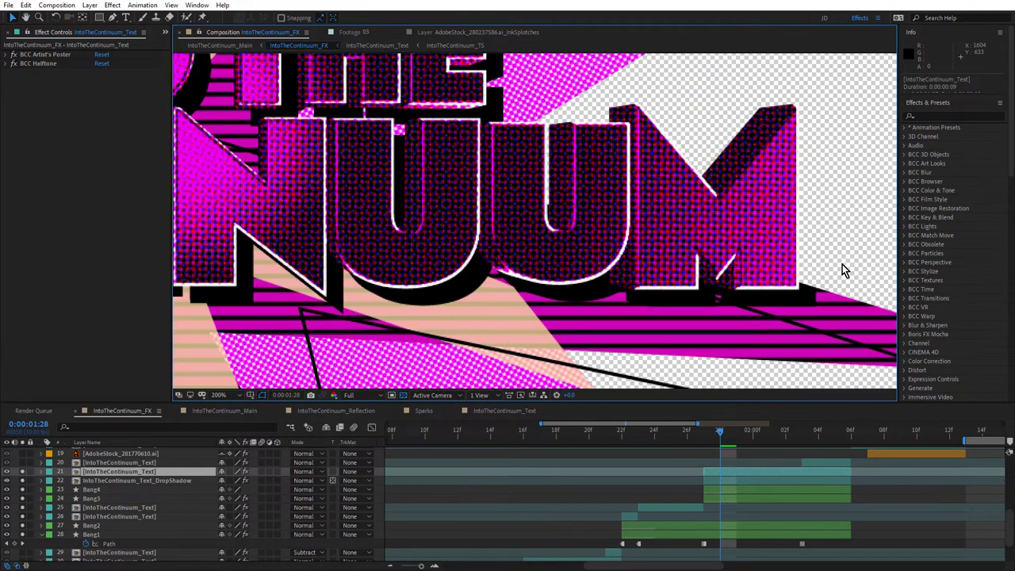
pyautogui.scroll(-2, 798, 296)
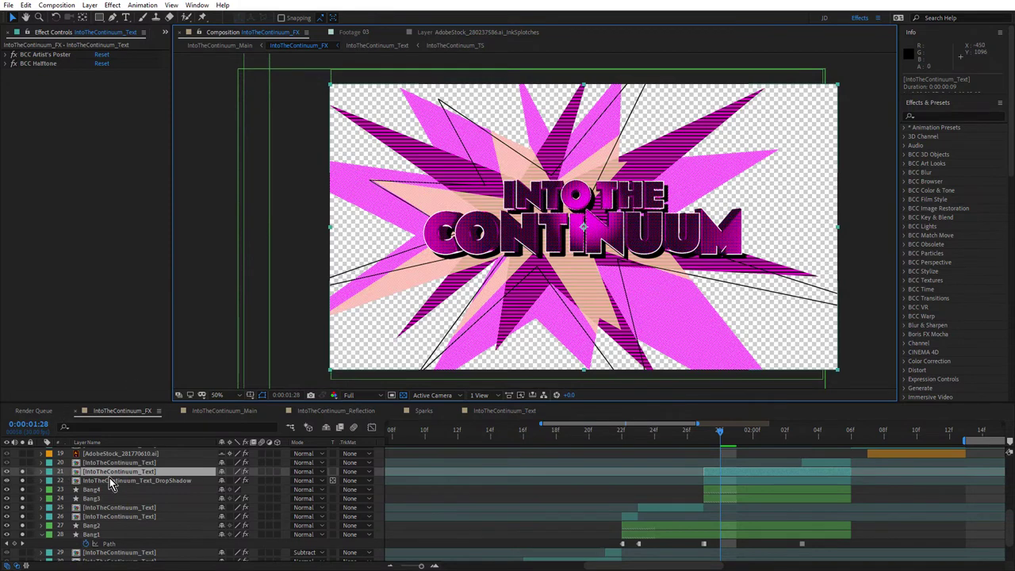
# - On the IntoTheContinuum_Text_DropShadow layer, preserve transparency and compare its Drop Shadow off and on
pyautogui.click(119, 482)
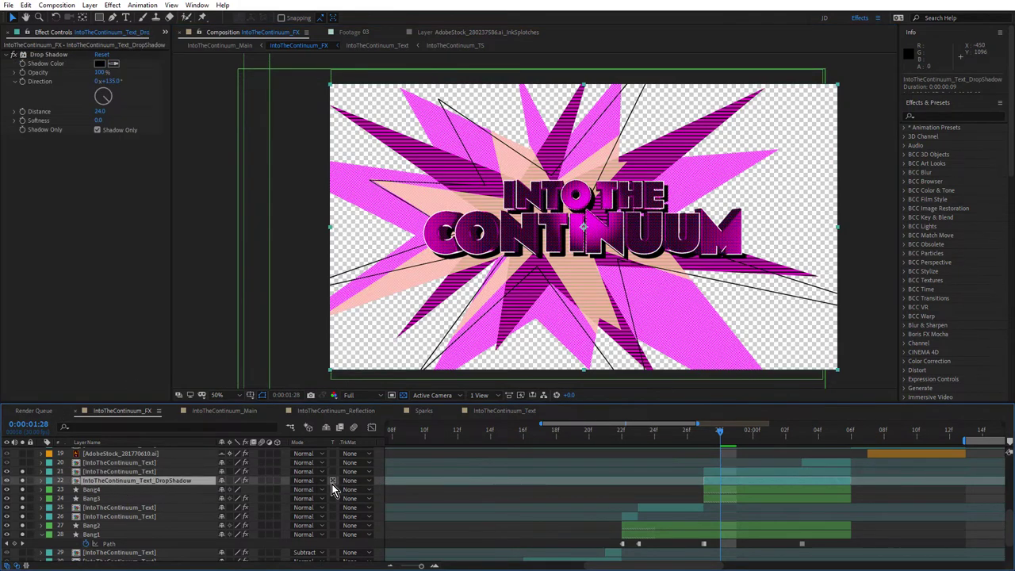
pyautogui.click(332, 481)
pyautogui.click(13, 54)
pyautogui.click(14, 53)
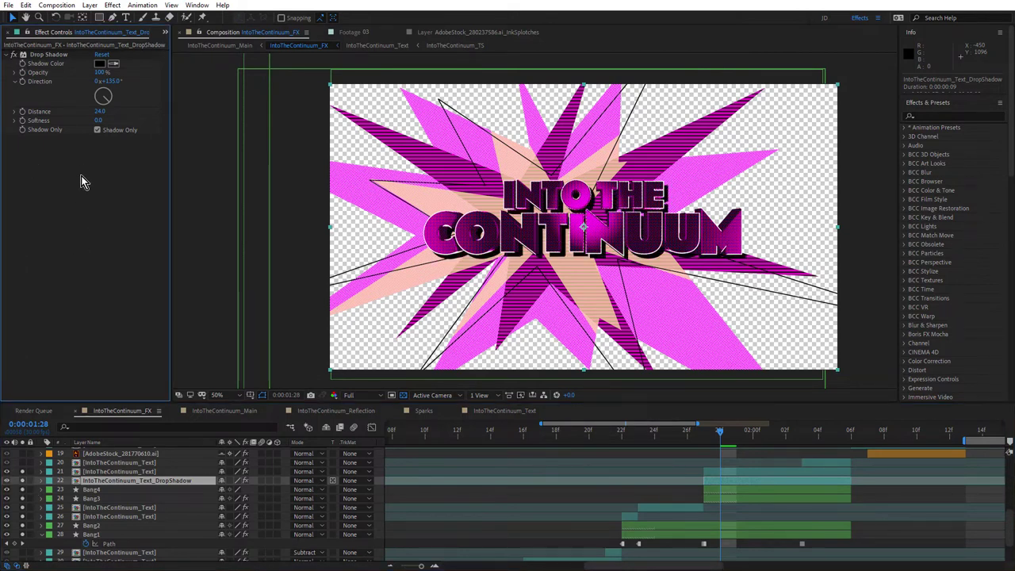
pyautogui.click(97, 137)
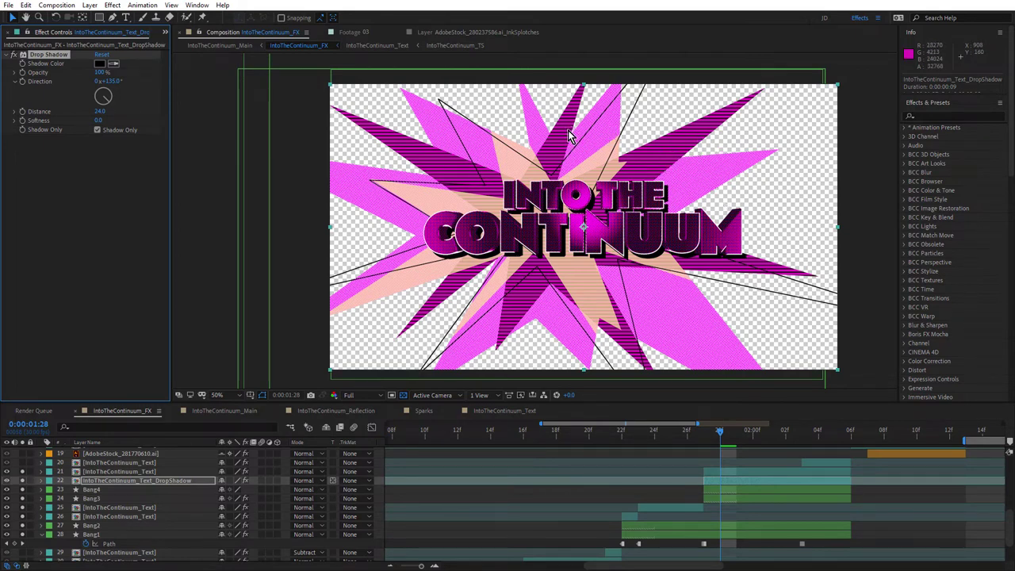
pyautogui.click(331, 480)
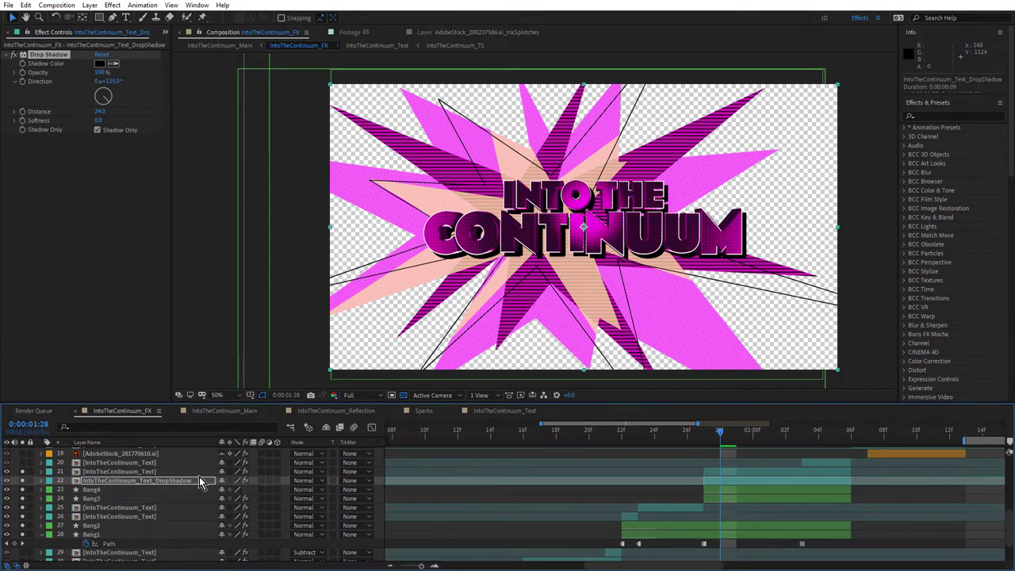
pyautogui.click(252, 484)
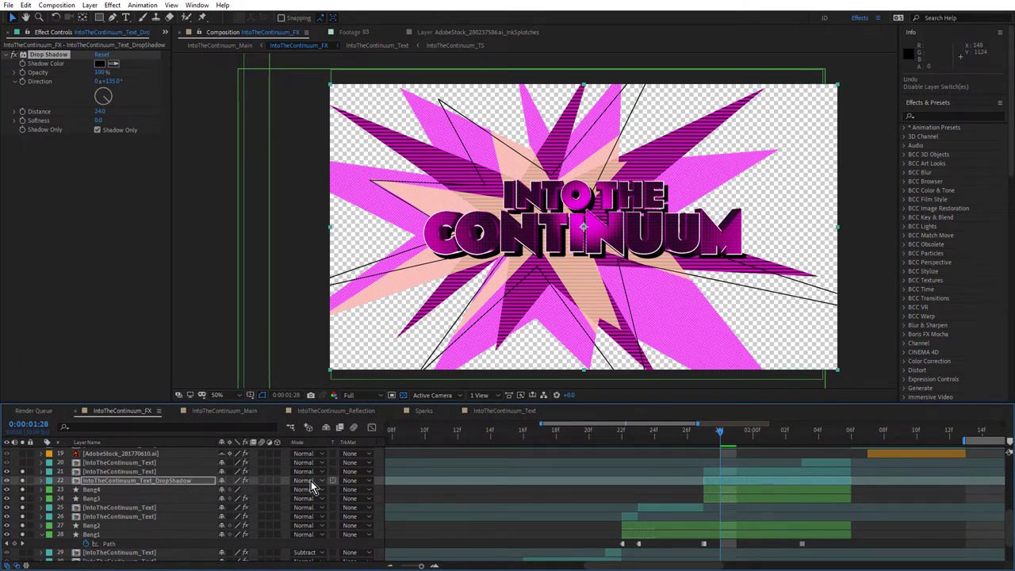
# - Scrub the playhead forward to frame 0:00:02:05
pyautogui.scroll(2, 749, 234)
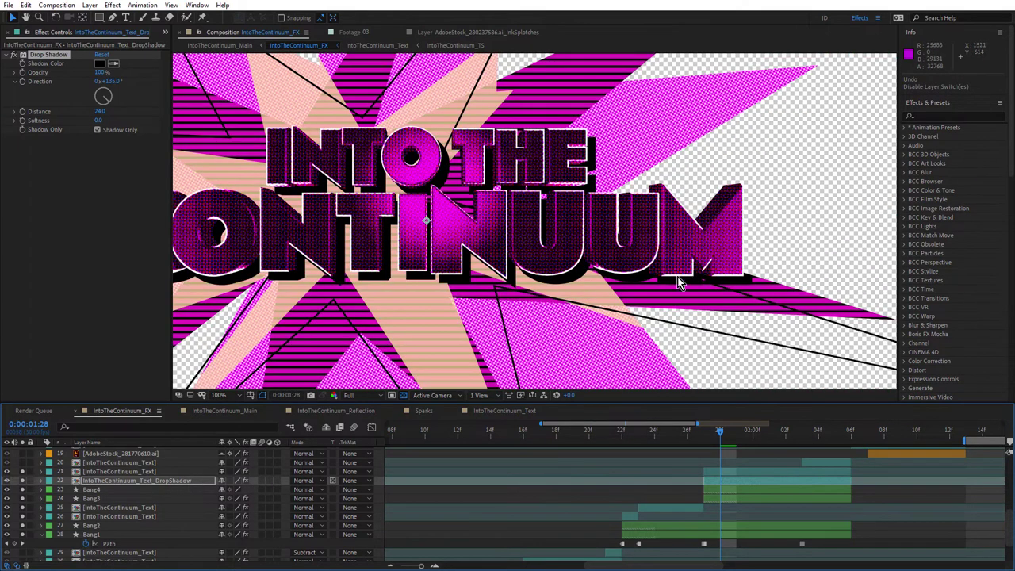
pyautogui.scroll(-2, 543, 144)
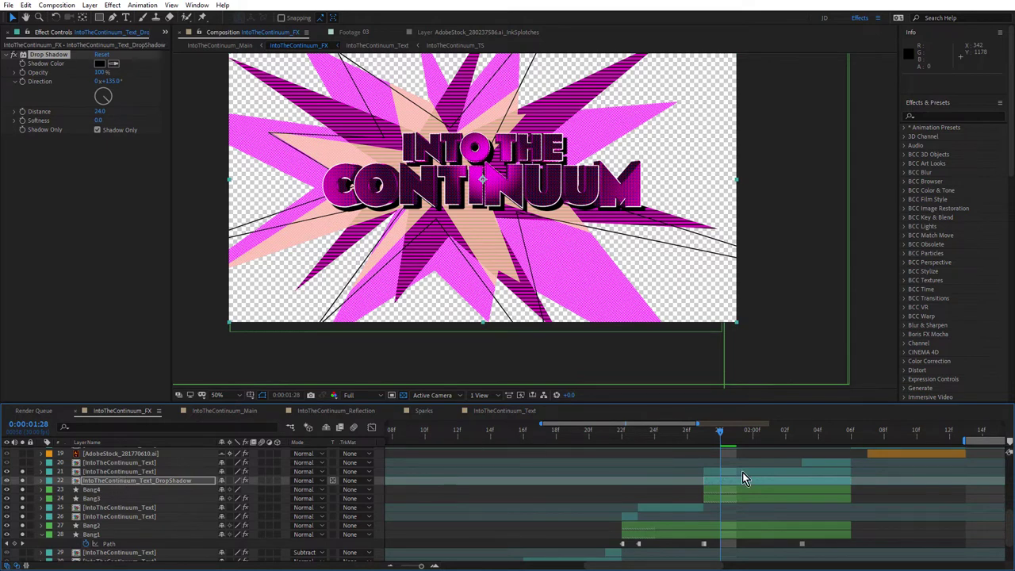
pyautogui.scroll(2, 767, 480)
pyautogui.hscroll(3, 766, 480)
pyautogui.moveTo(643, 433); pyautogui.dragTo(725, 482)
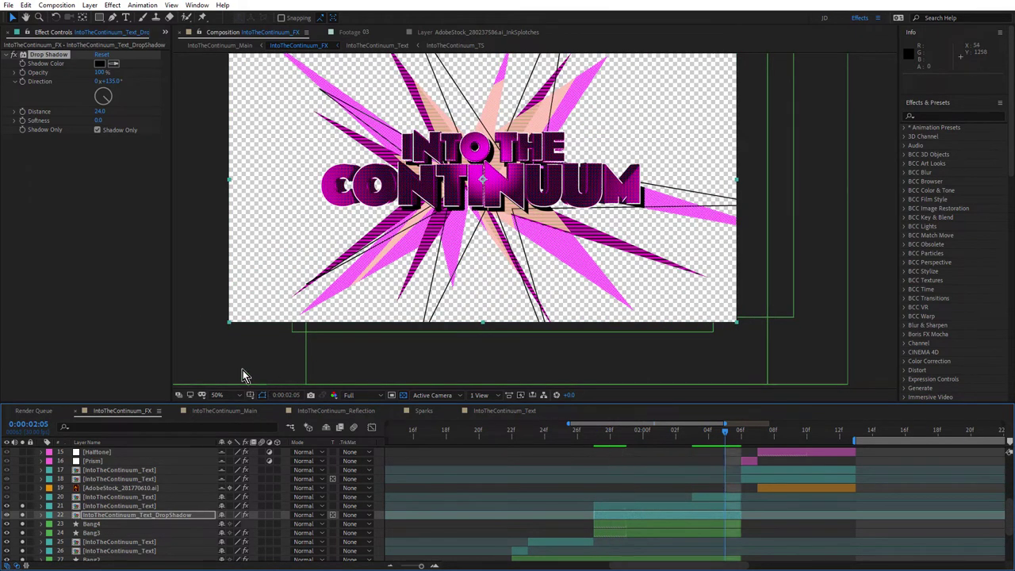
# - Return to a black background and show the cyan 3D text layer 20, comparing it off and on
pyautogui.click(406, 395)
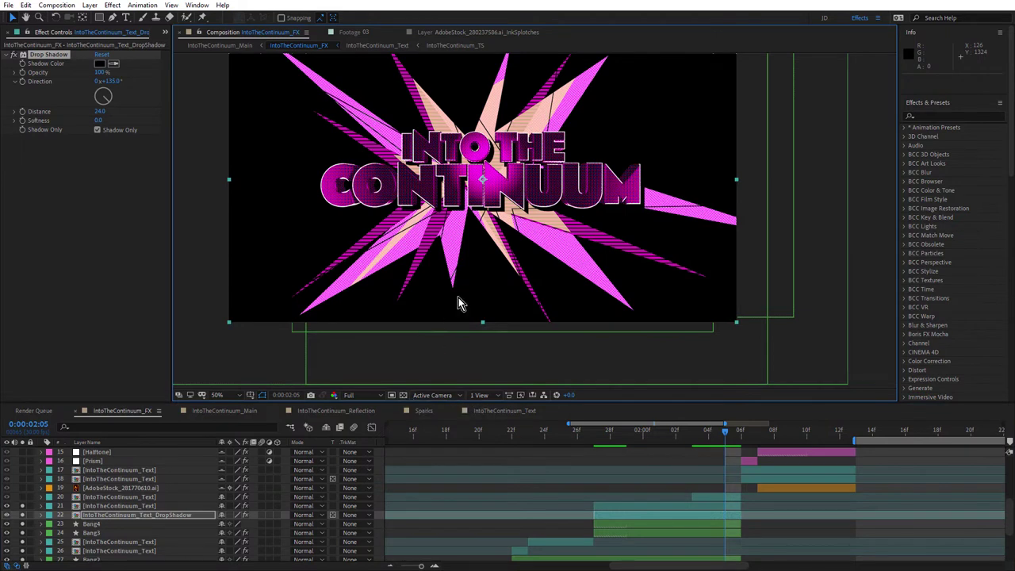
pyautogui.click(23, 496)
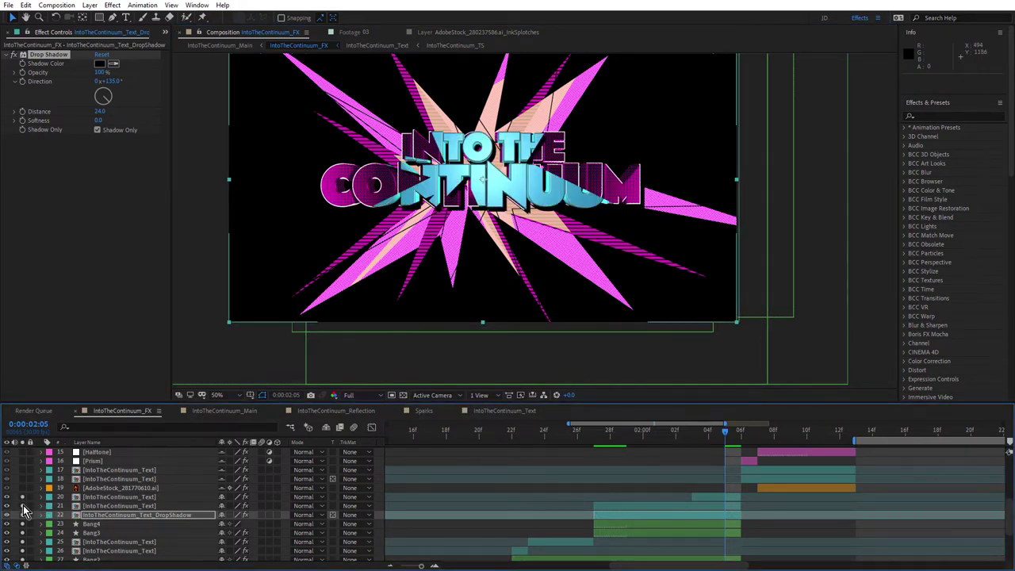
pyautogui.click(23, 498)
pyautogui.click(23, 497)
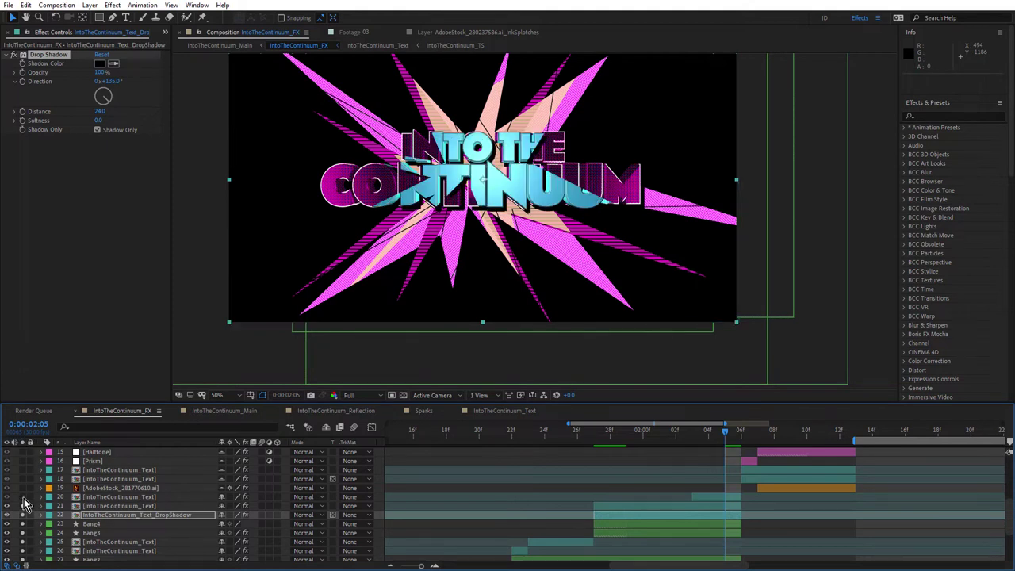
# - Toggle layer 20's Set Matte off and on, keeping 24. Bang3 as the matte source
pyautogui.click(122, 498)
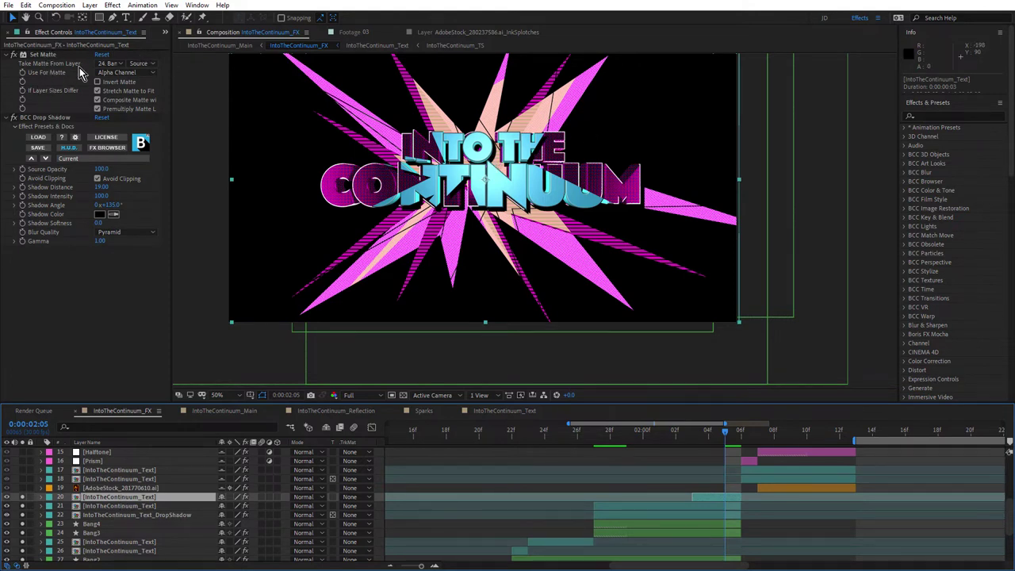
pyautogui.click(19, 54)
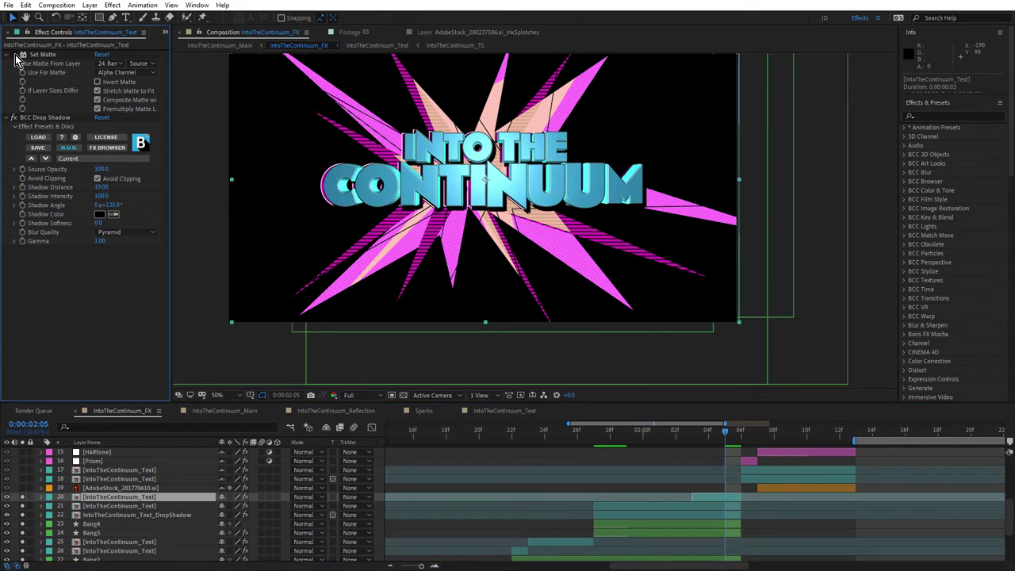
pyautogui.click(15, 53)
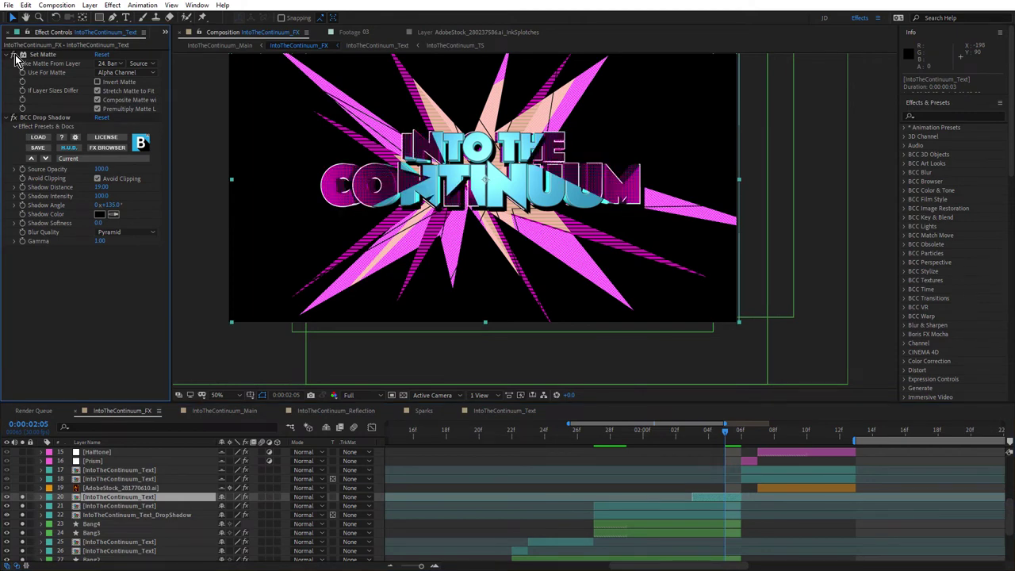
pyautogui.click(104, 64)
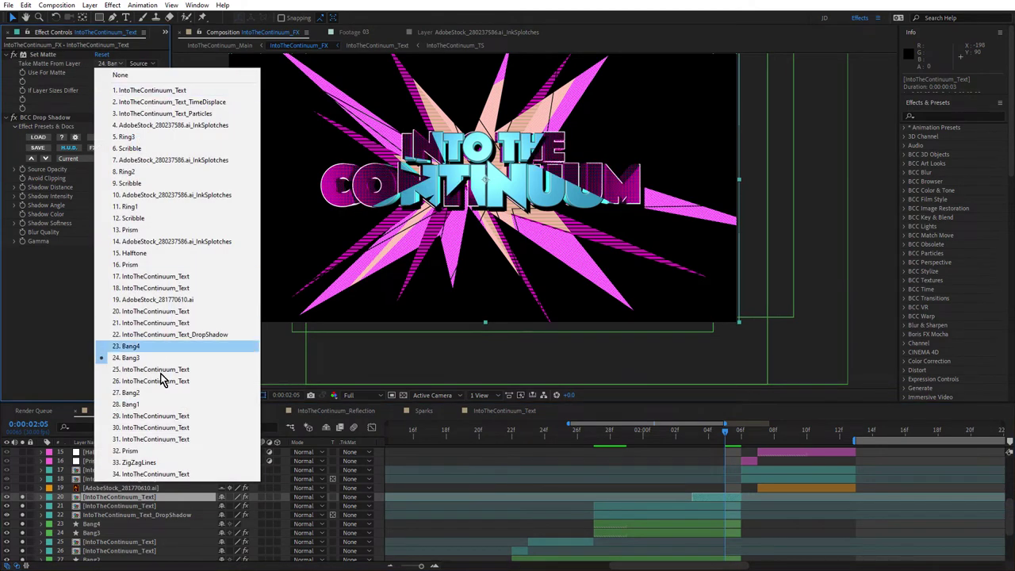
pyautogui.click(73, 312)
pyautogui.scroll(2, 547, 153)
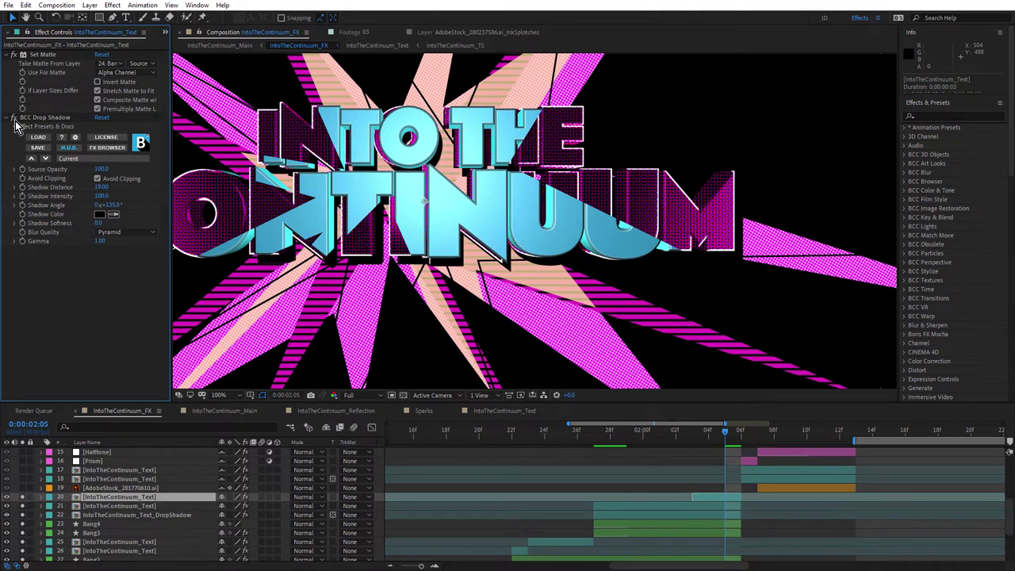
pyautogui.scroll(-2, 406, 226)
pyautogui.scroll(2, 406, 226)
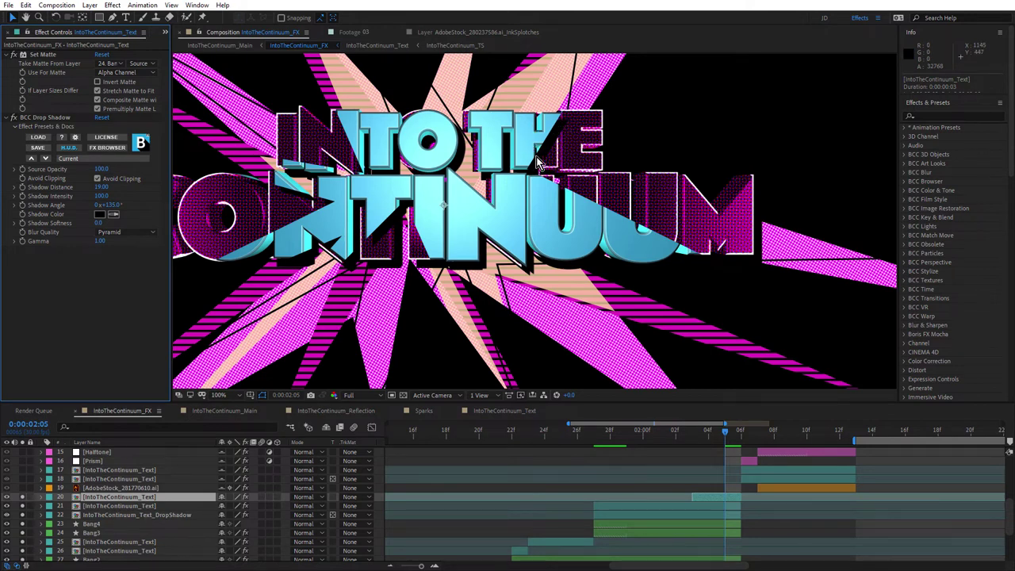
pyautogui.scroll(-2, 536, 170)
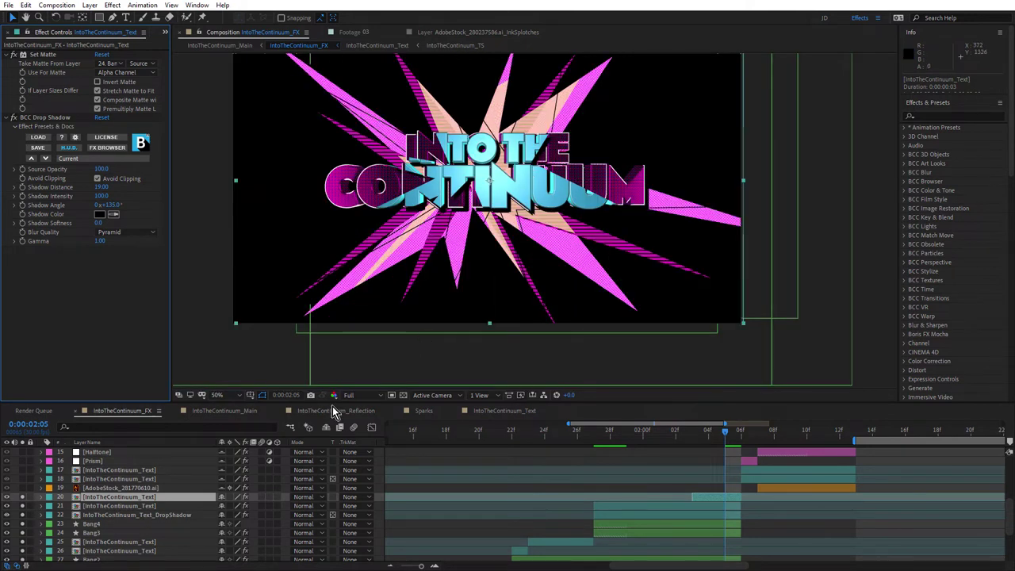
pyautogui.scroll(-4, 119, 542)
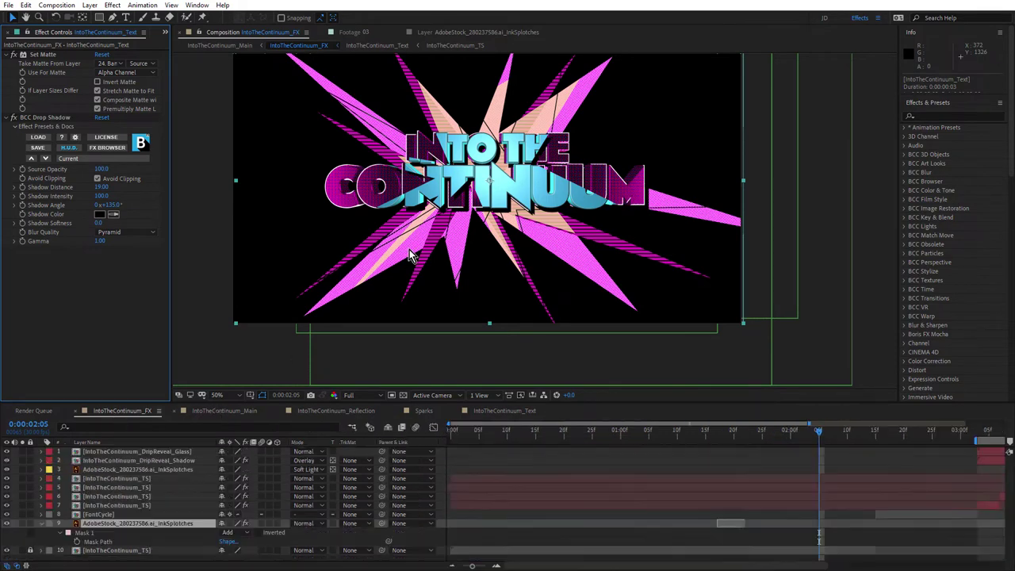
# - Peek inside IntoTheContinuum_Text, then back in IntoTheContinuum_FX move the playhead to 0:00:02:06
pyautogui.doubleClick(410, 256)
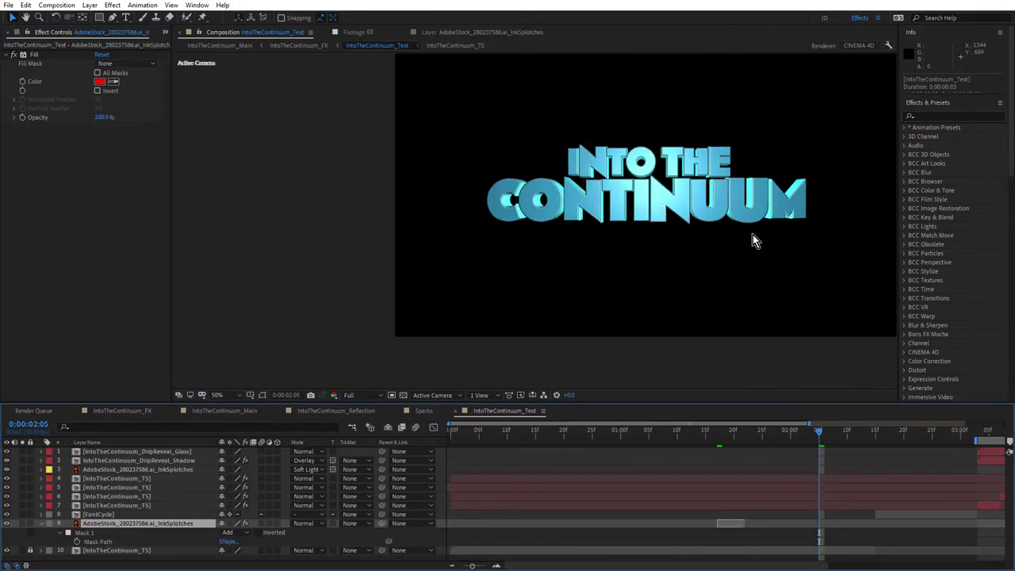
pyautogui.click(145, 416)
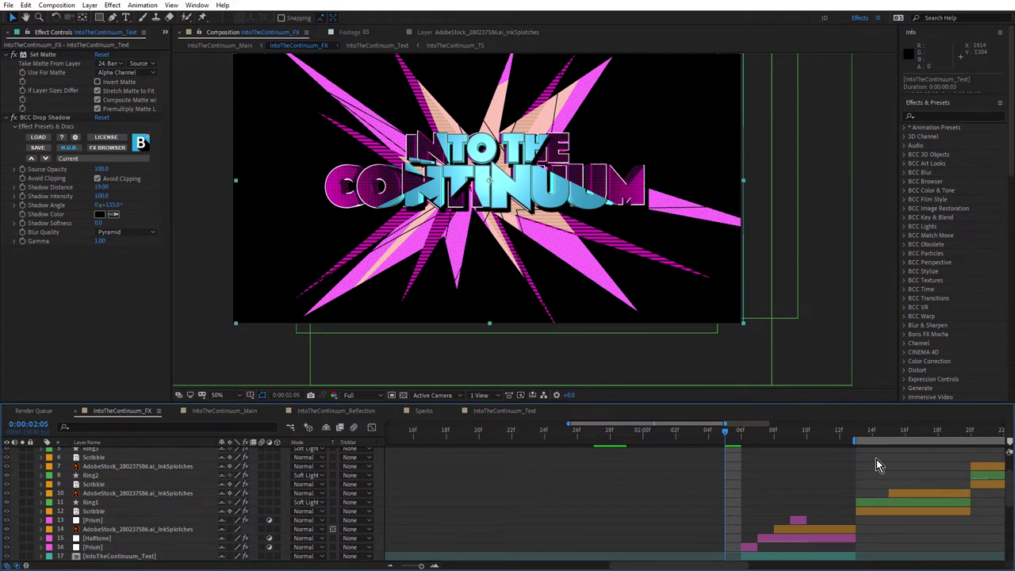
pyautogui.press('space')
pyautogui.moveTo(740, 489); pyautogui.dragTo(622, 475)
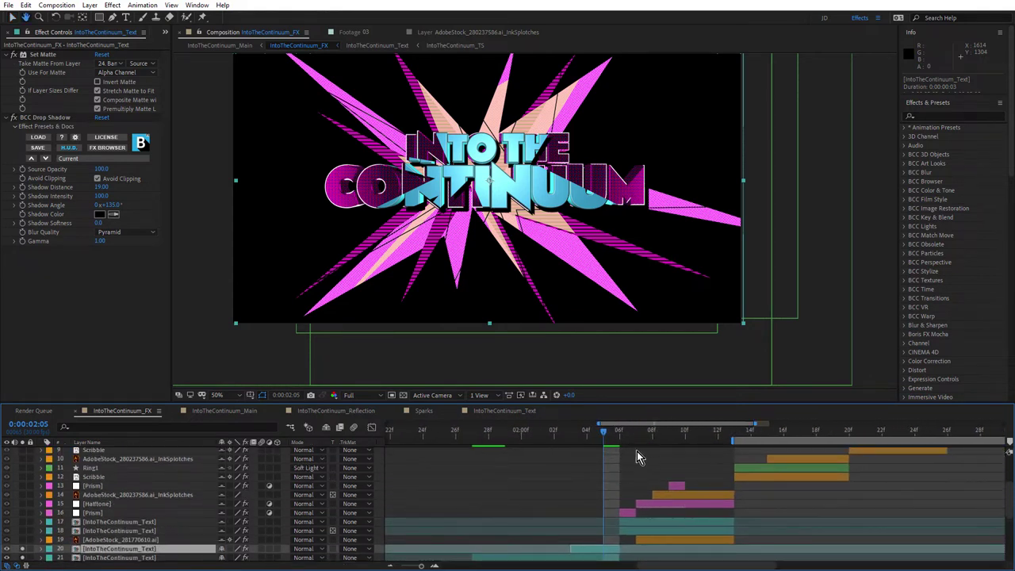
pyautogui.moveTo(625, 436)
pyautogui.mouseDown()
pyautogui.moveTo(633, 433)
pyautogui.moveTo(619, 440)
pyautogui.mouseUp()
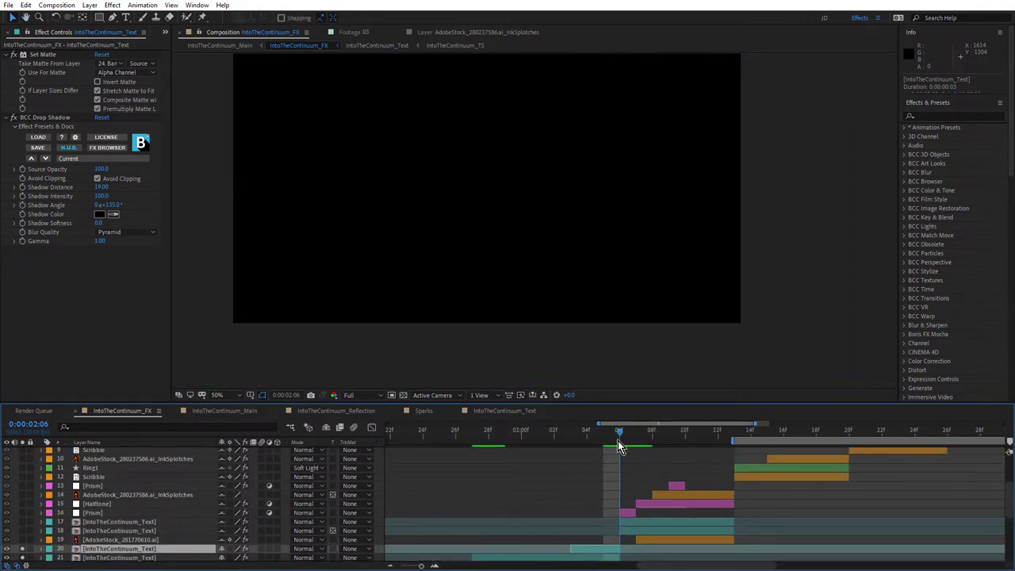
# - Zoom the timeline out to about four seconds and scrub from 2:26 back to 2:08
pyautogui.press('-')
pyautogui.press('-')
pyautogui.press('-')
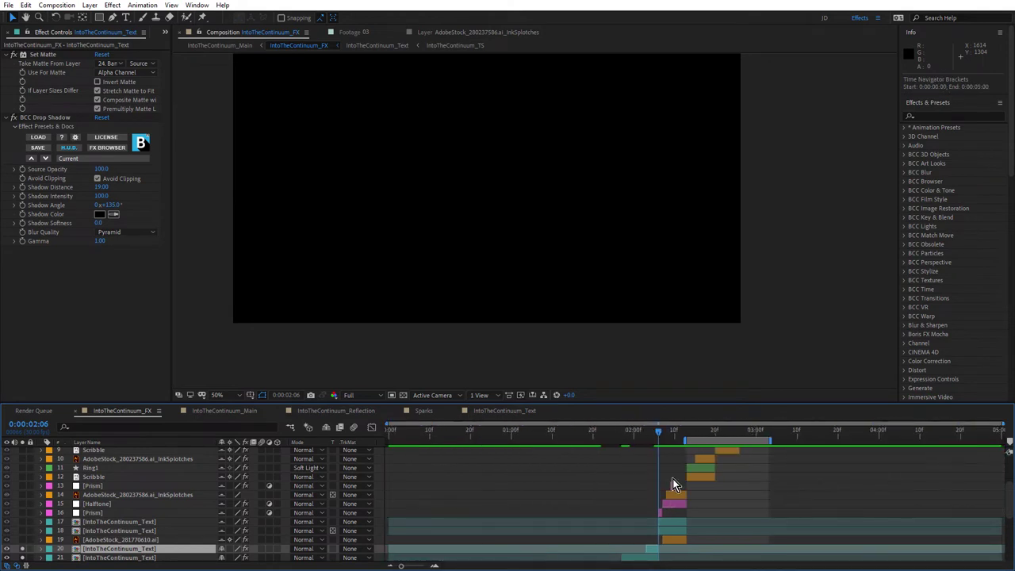
pyautogui.click(739, 433)
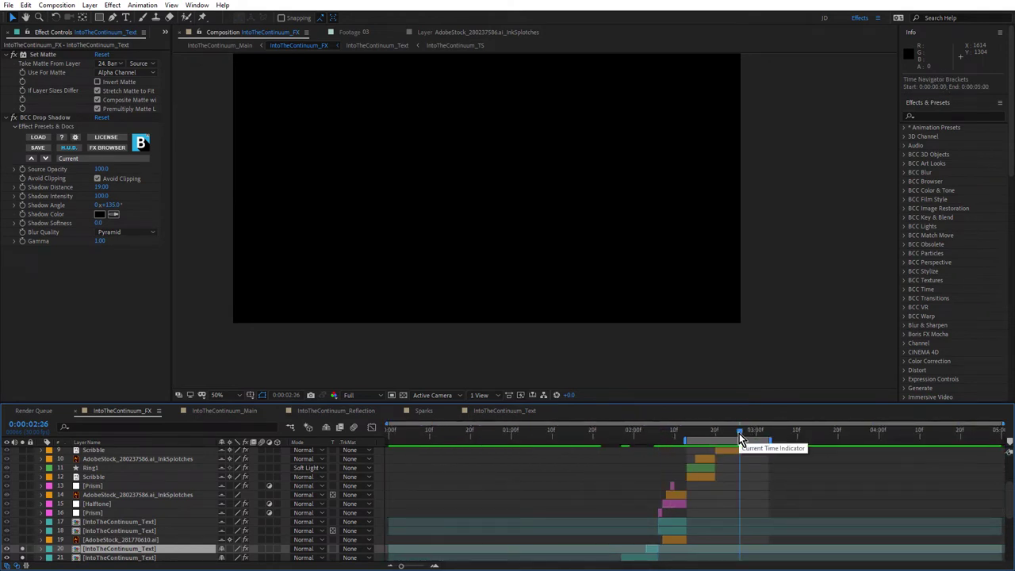
pyautogui.click(672, 435)
pyautogui.click(667, 434)
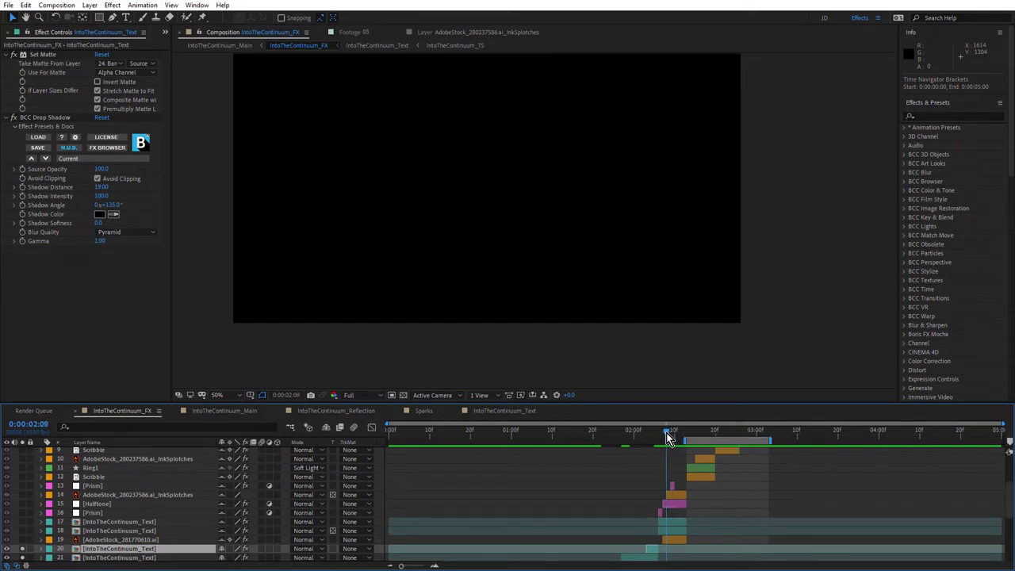
# - Solo the title text and orange ink-drip layers, then scrub back to where the cyan title appears
pyautogui.moveTo(25, 550); pyautogui.dragTo(25, 530)
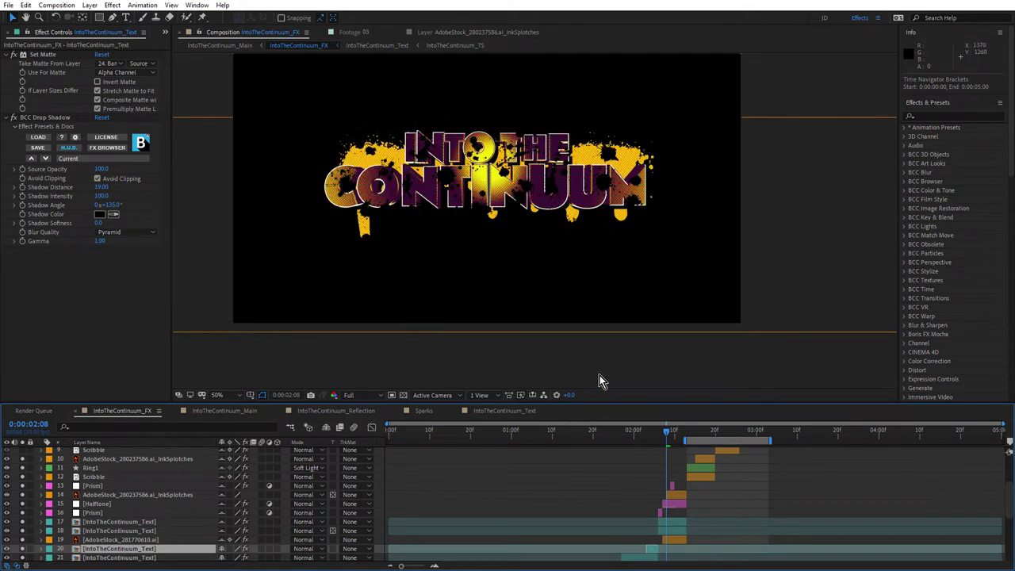
pyautogui.scroll(4, 680, 501)
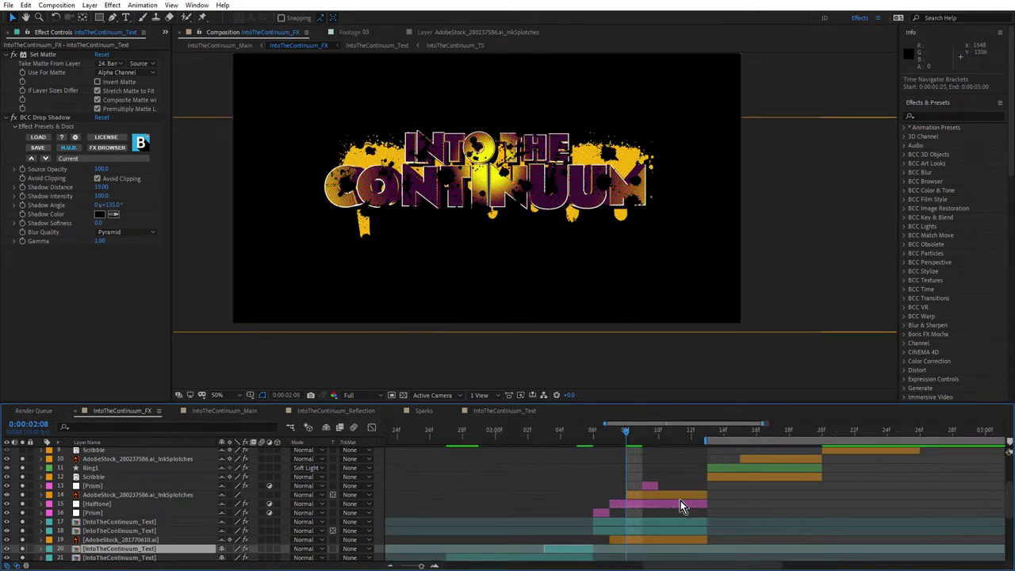
pyautogui.moveTo(614, 440)
pyautogui.mouseDown()
pyautogui.moveTo(584, 447)
pyautogui.moveTo(615, 445)
pyautogui.mouseUp()
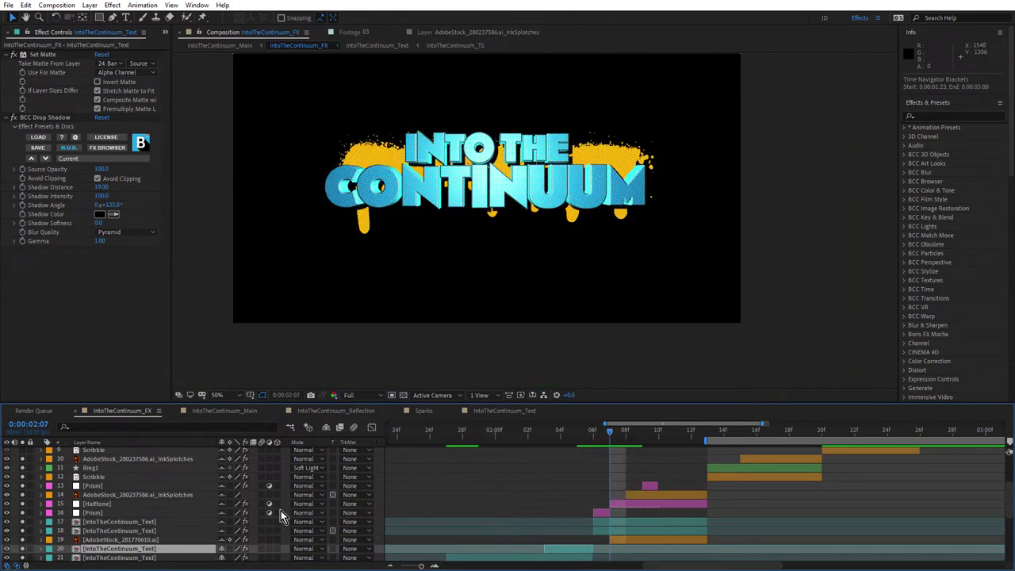
# - Hide the viewer's layer outlines and solo the orange ink-drip layer, advancing one frame
pyautogui.click(109, 496)
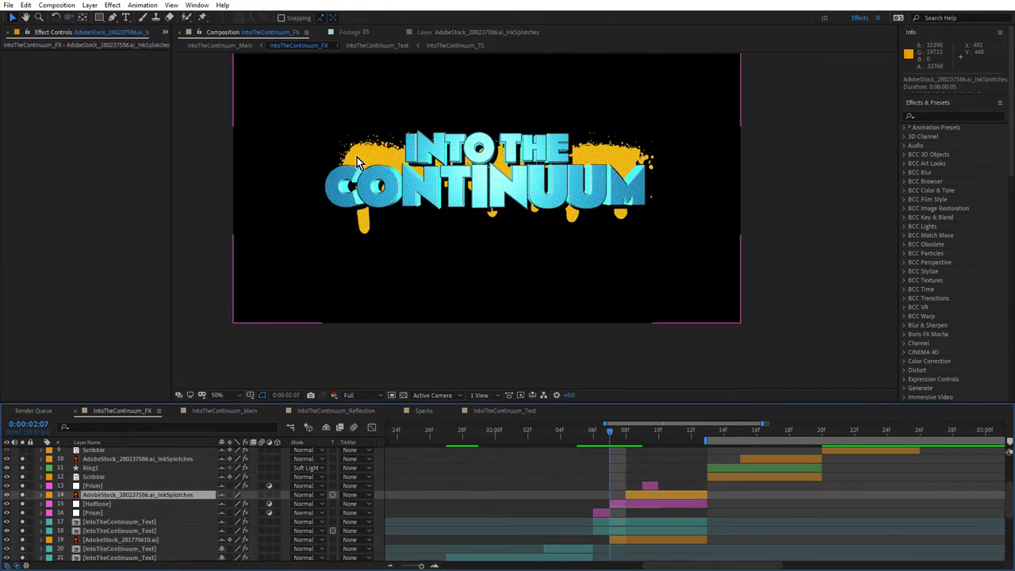
pyautogui.click(202, 395)
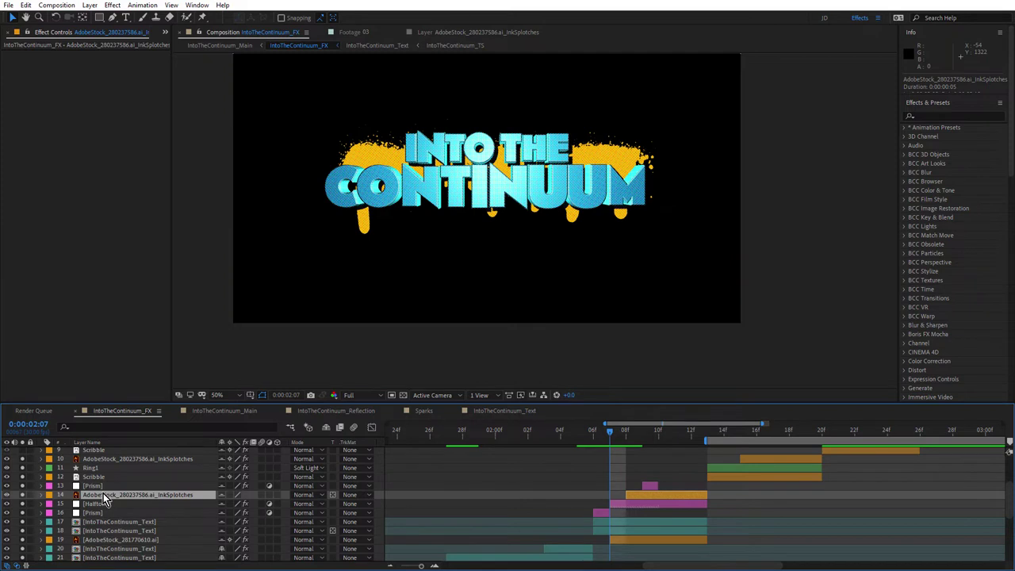
pyautogui.click(116, 543)
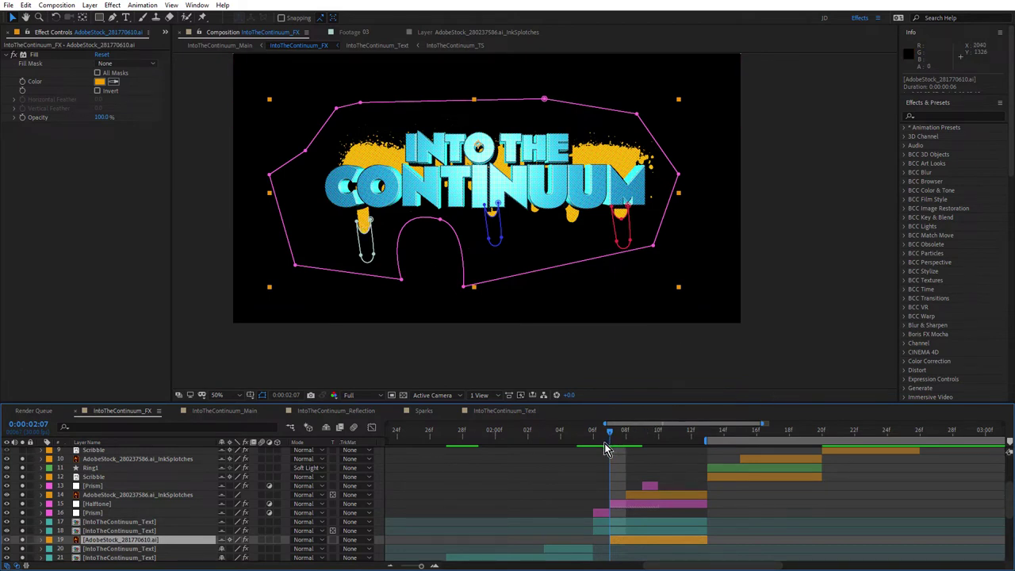
pyautogui.click(23, 540)
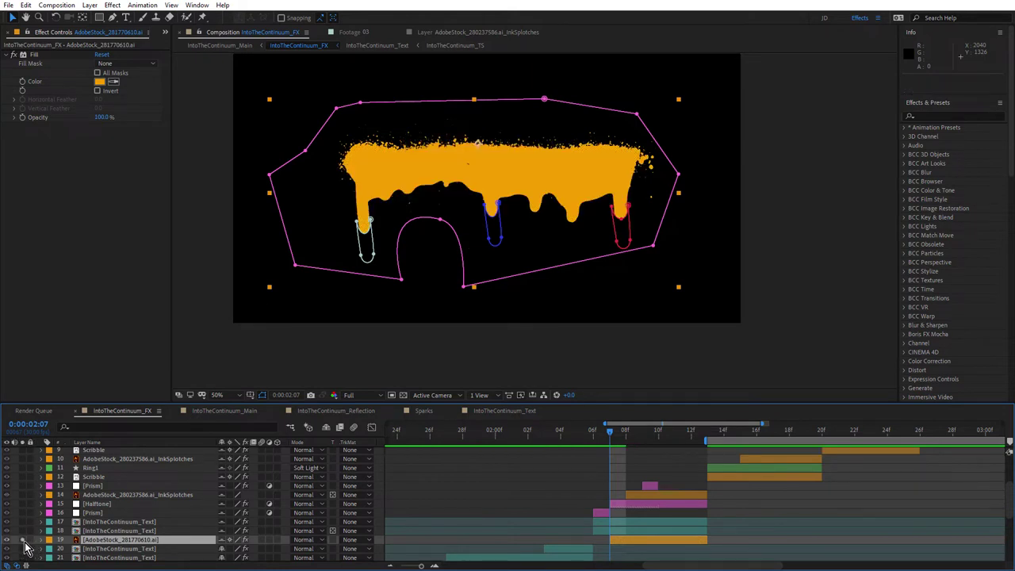
pyautogui.moveTo(610, 442)
pyautogui.mouseDown()
pyautogui.moveTo(599, 450)
pyautogui.moveTo(675, 454)
pyautogui.moveTo(623, 466)
pyautogui.moveTo(655, 461)
pyautogui.moveTo(630, 471)
pyautogui.moveTo(660, 471)
pyautogui.moveTo(626, 475)
pyautogui.moveTo(652, 476)
pyautogui.mouseUp()
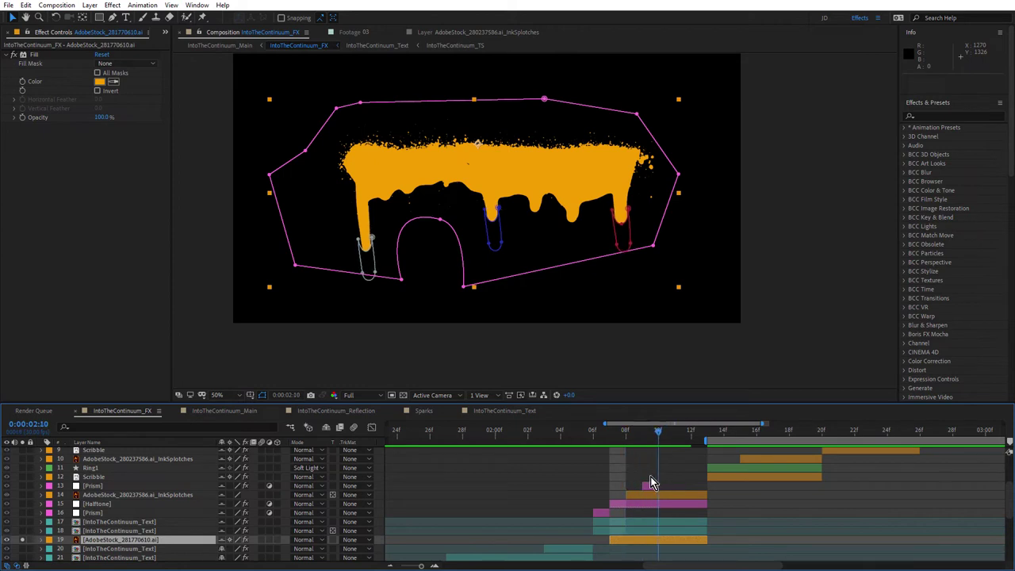
# - Toggle the ink layer's Fill effect and the transparency grid off and on, then solo text layer 18 too
pyautogui.click(14, 55)
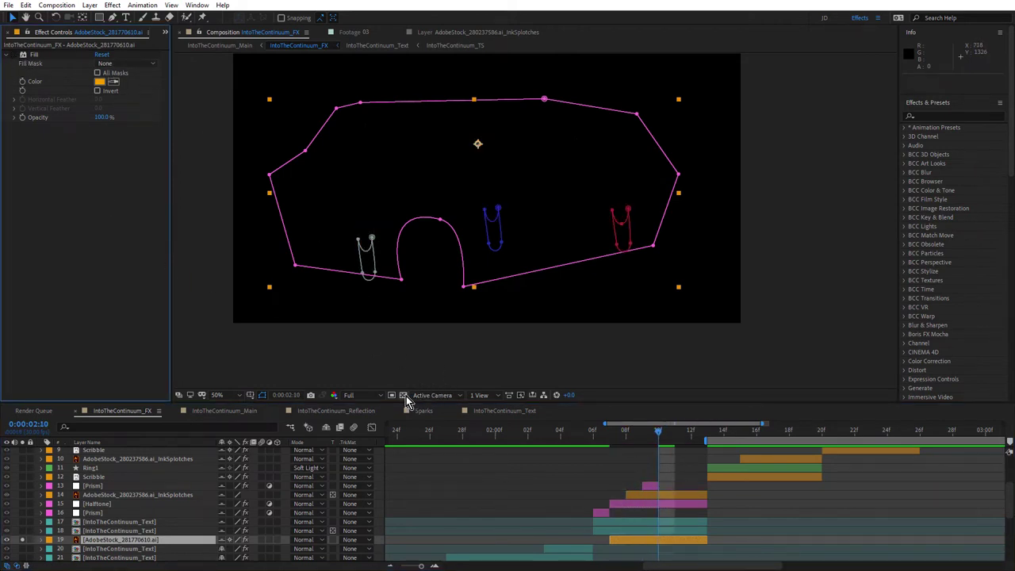
pyautogui.click(403, 395)
pyautogui.click(404, 395)
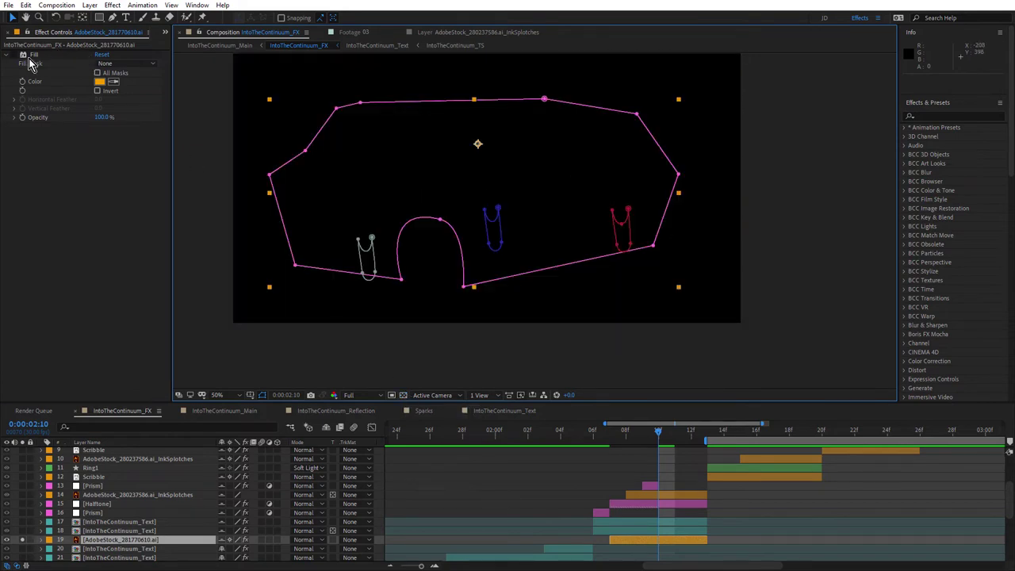
pyautogui.click(13, 55)
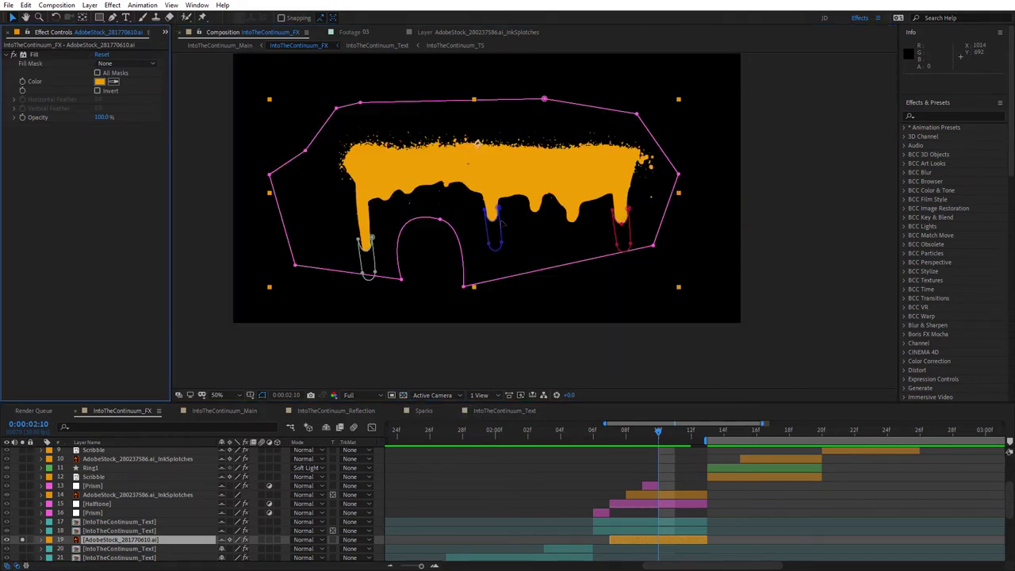
pyautogui.click(25, 530)
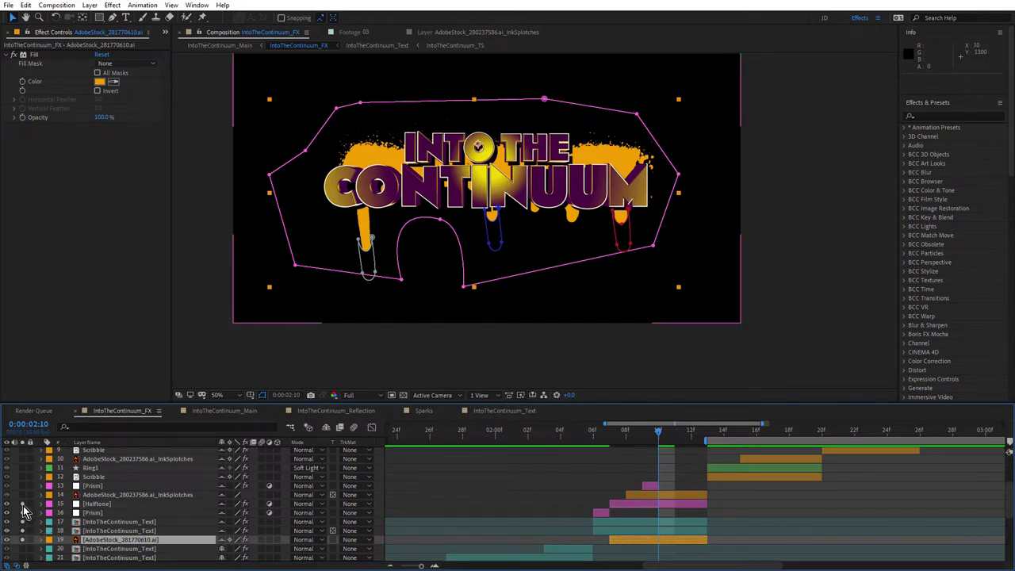
# - Select the Halftone and Prism layers, move to 0:00:02:13, and show the transparency checkerboard
pyautogui.click(111, 505)
pyautogui.keyDown('shift'); pyautogui.click(107, 516); pyautogui.keyUp('shift')
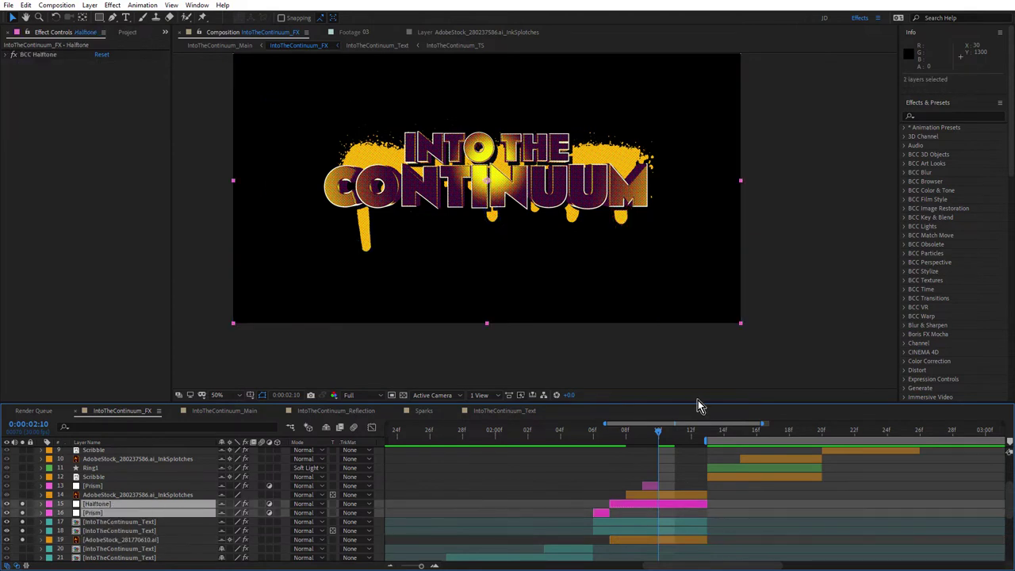
pyautogui.click(675, 433)
pyautogui.moveTo(690, 439); pyautogui.dragTo(708, 438)
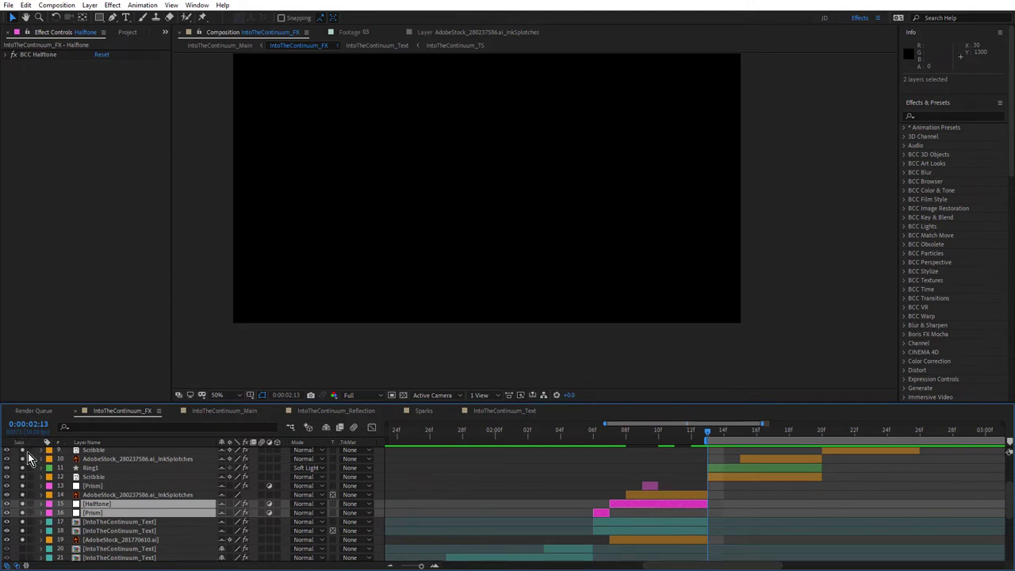
pyautogui.scroll(3, 27, 456)
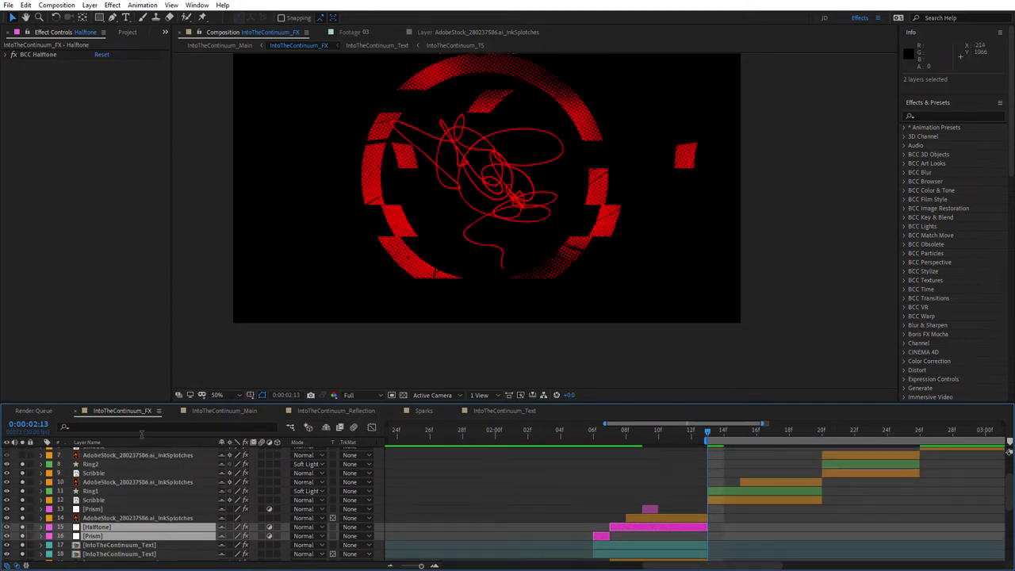
pyautogui.click(403, 395)
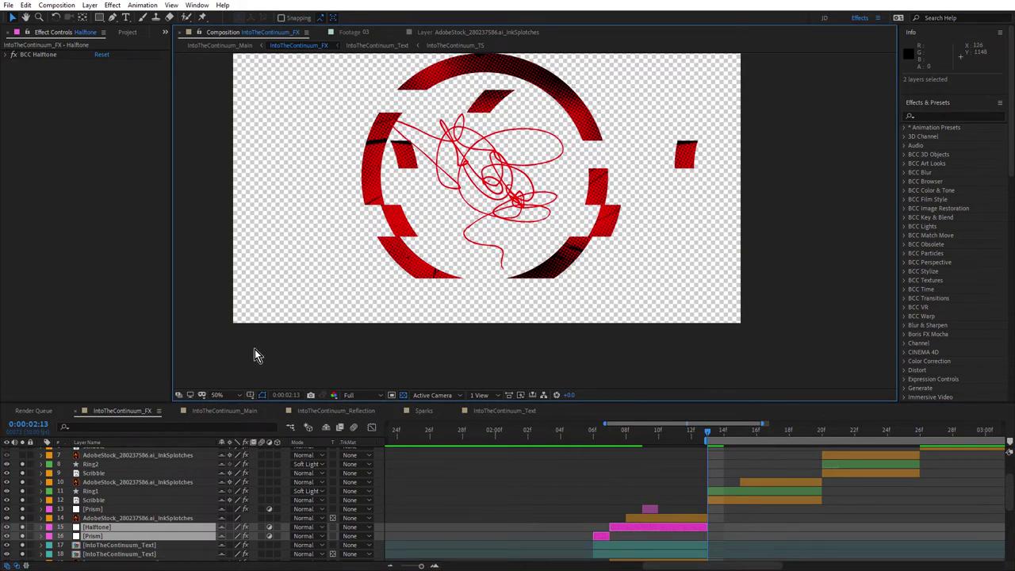
# - Turn off all of Ring1's effects, then re-enable Fractal Noise, BCC Halftone and BCC Grunge
pyautogui.click(97, 492)
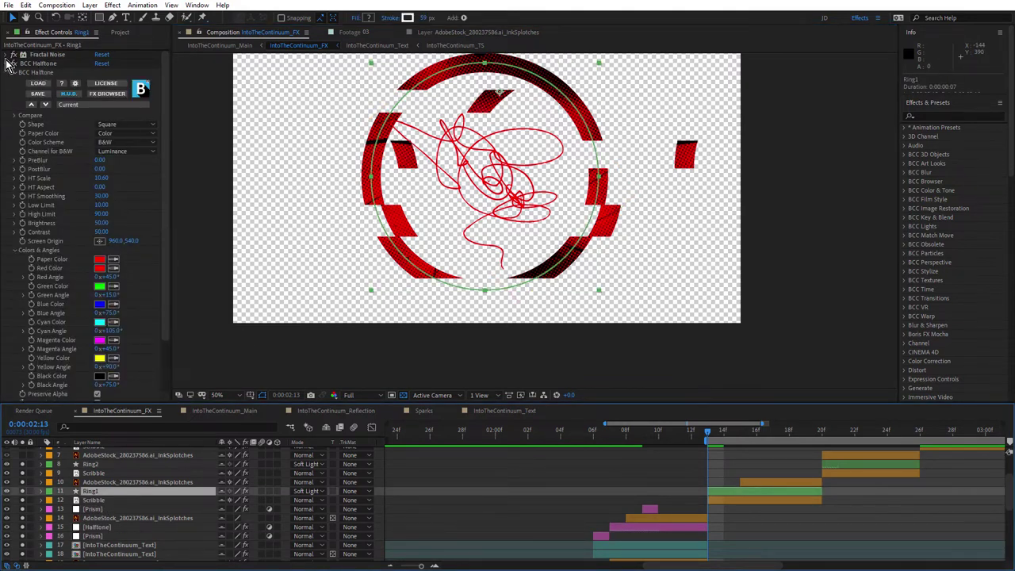
pyautogui.click(13, 64)
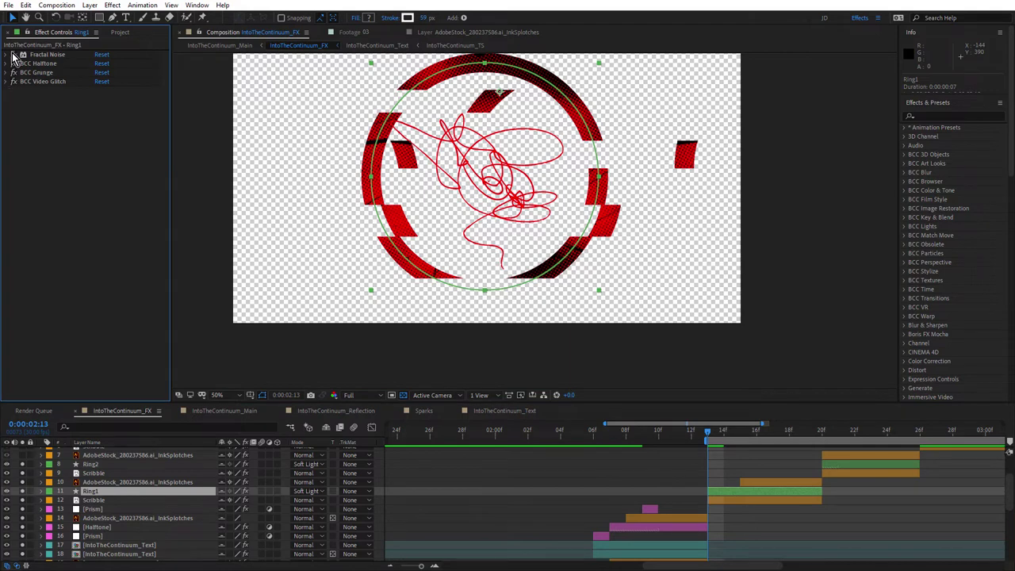
pyautogui.moveTo(14, 55); pyautogui.dragTo(16, 91)
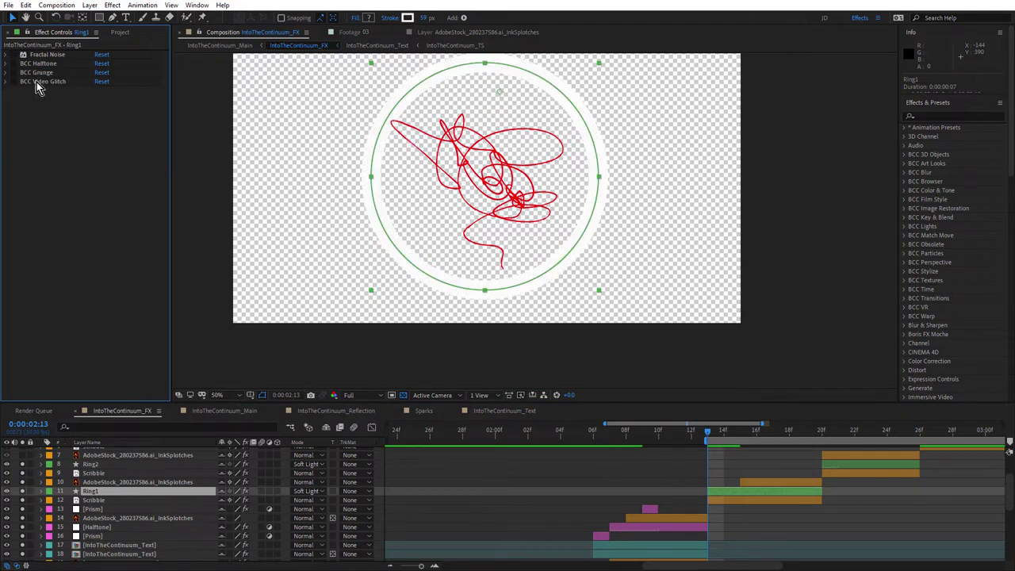
pyautogui.click(14, 54)
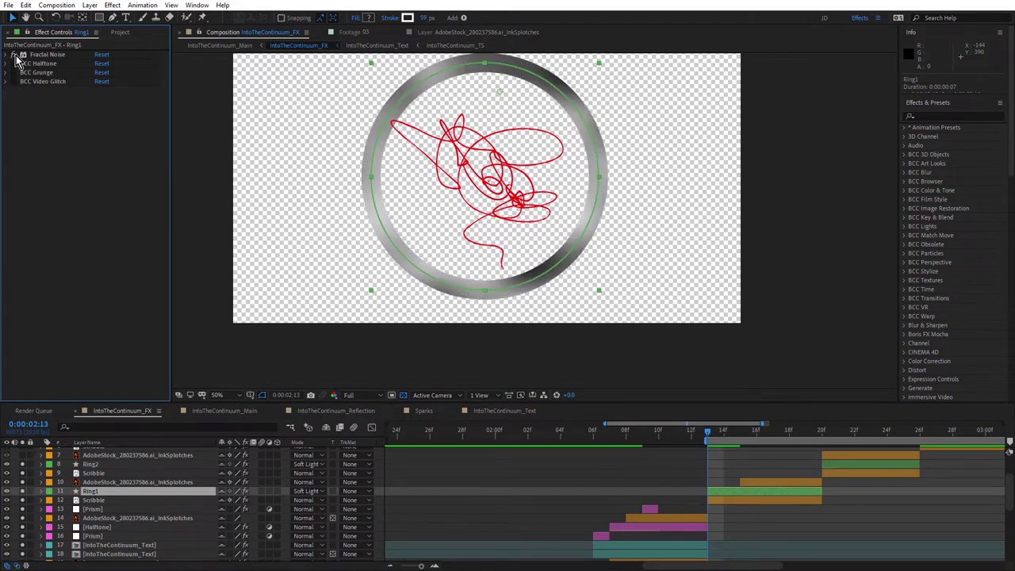
pyautogui.click(13, 63)
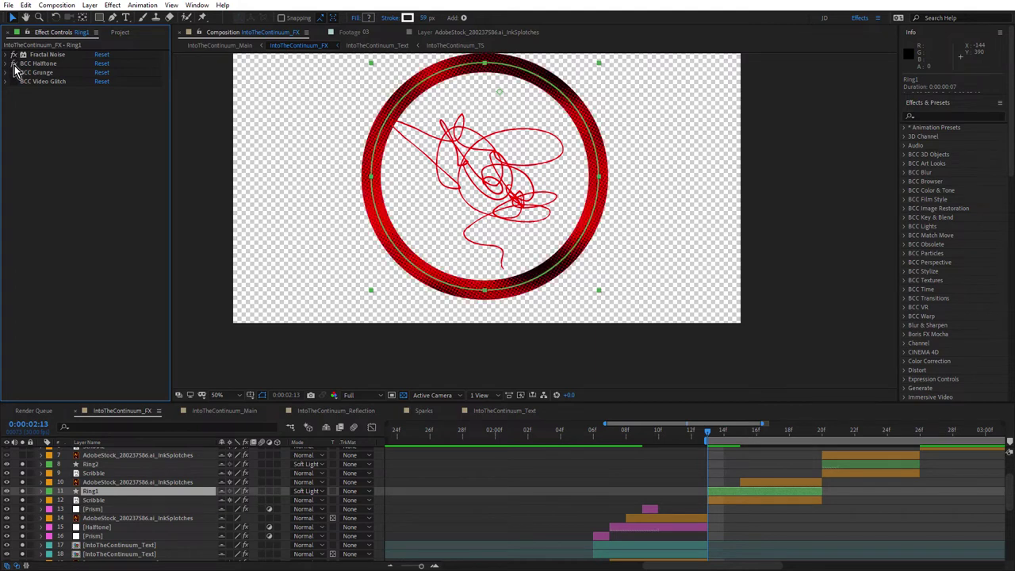
pyautogui.click(14, 72)
# - Inspect BCC Grunge's presets and apply mode, trying Normal but keeping Multiply
pyautogui.click(6, 72)
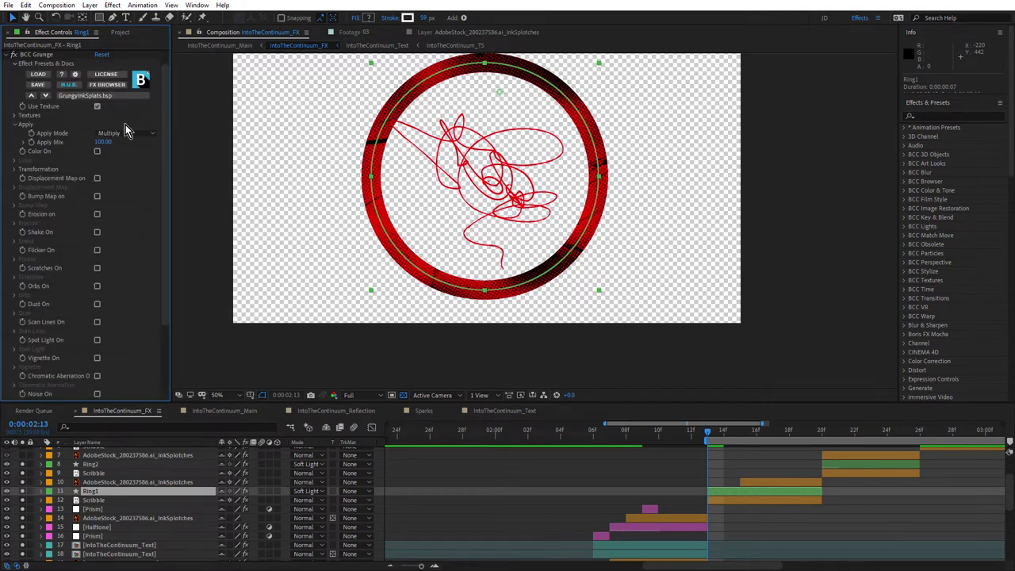
pyautogui.click(49, 93)
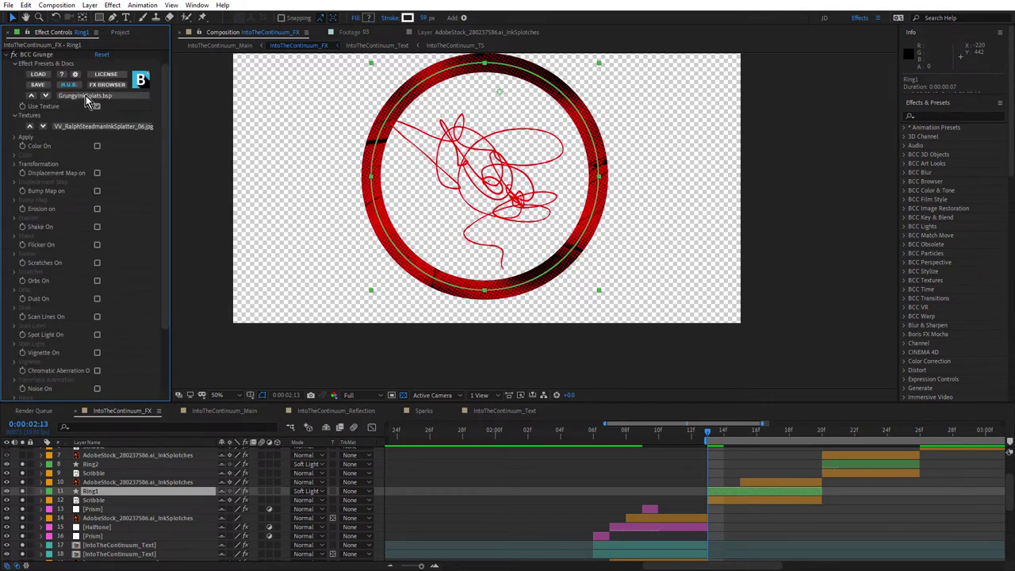
pyautogui.click(85, 95)
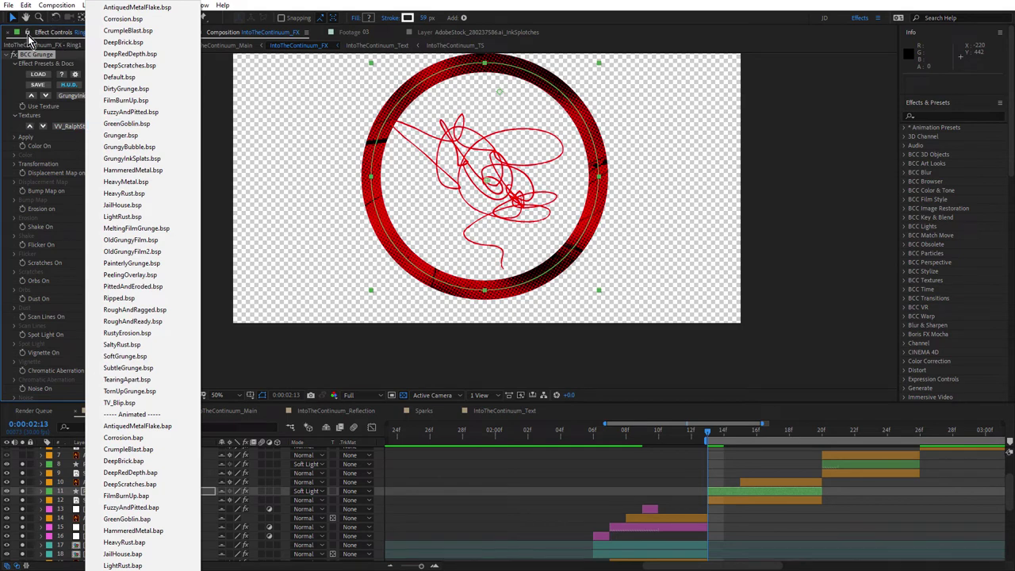
pyautogui.press('Escape')
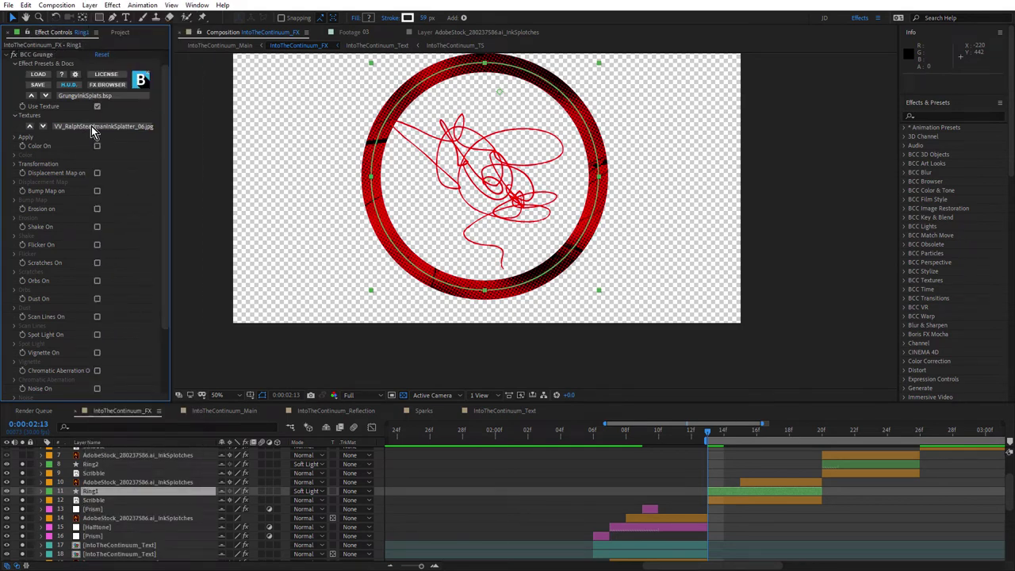
pyautogui.click(15, 137)
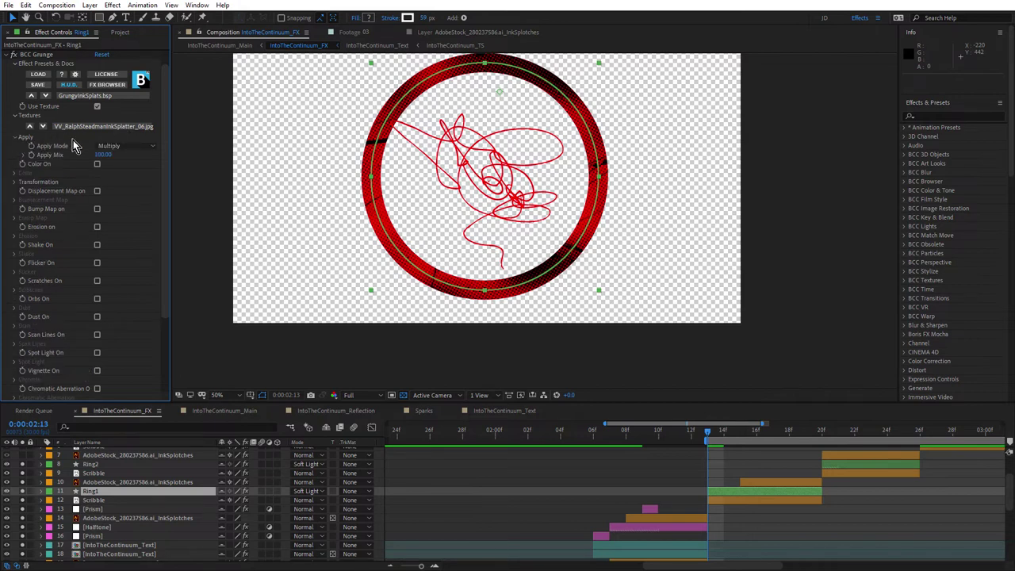
pyautogui.click(131, 145)
pyautogui.click(130, 157)
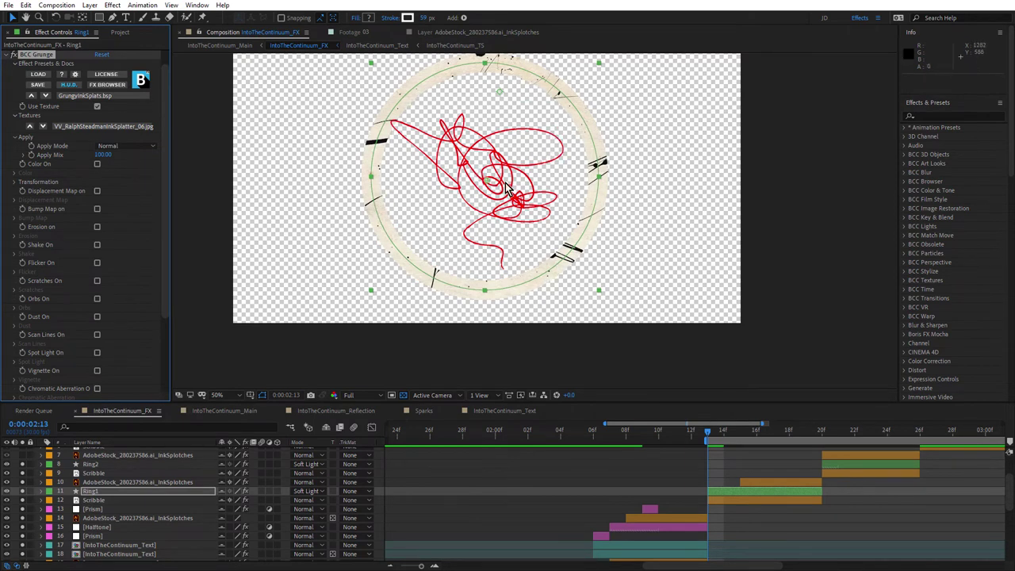
pyautogui.hotkey('ctrl', 'z')
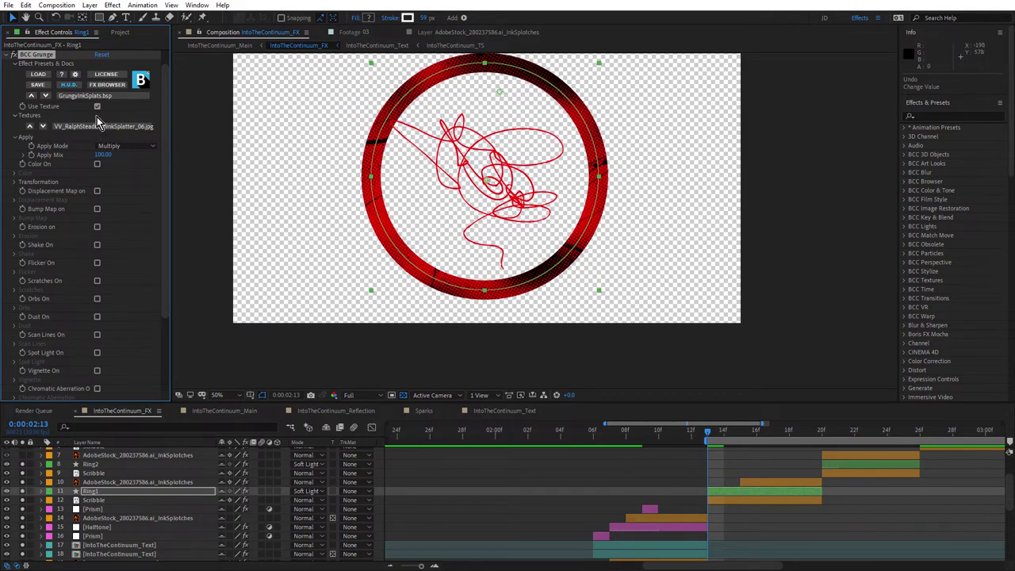
# - Collapse BCC Grunge and turn BCC Video Glitch on for Ring1, comparing with and without it
pyautogui.click(15, 64)
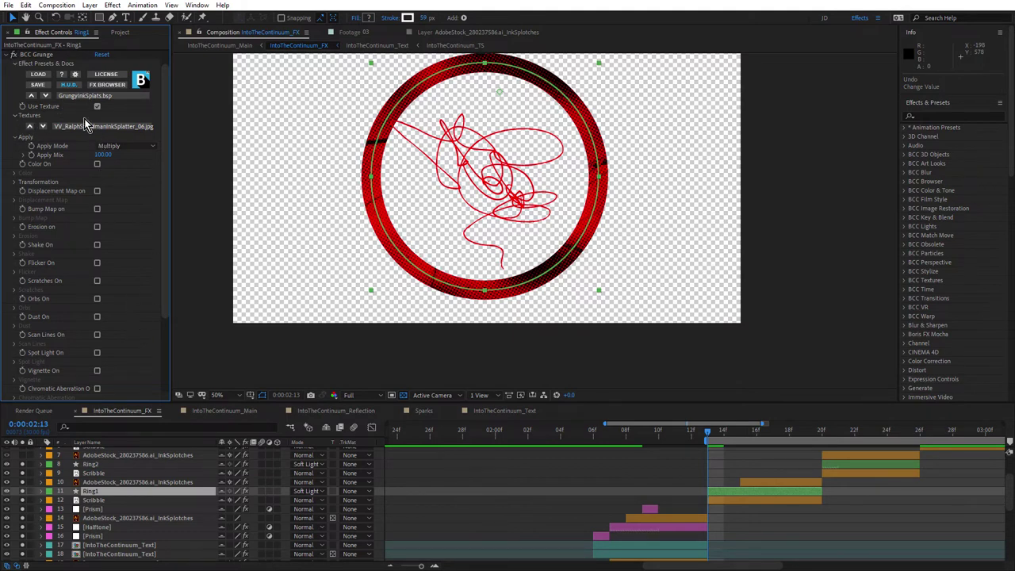
pyautogui.click(12, 54)
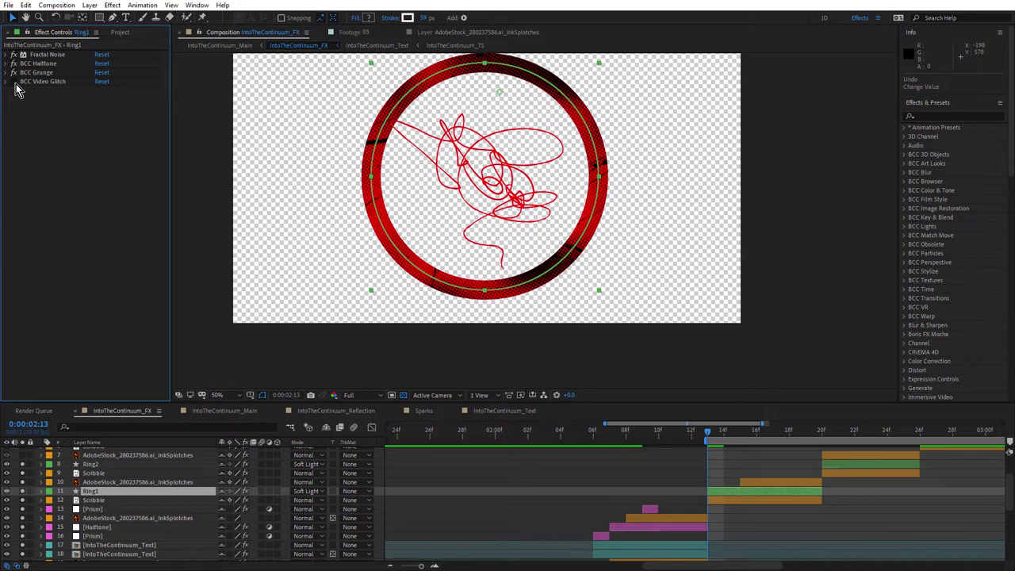
pyautogui.click(14, 82)
pyautogui.click(14, 82)
pyautogui.click(15, 83)
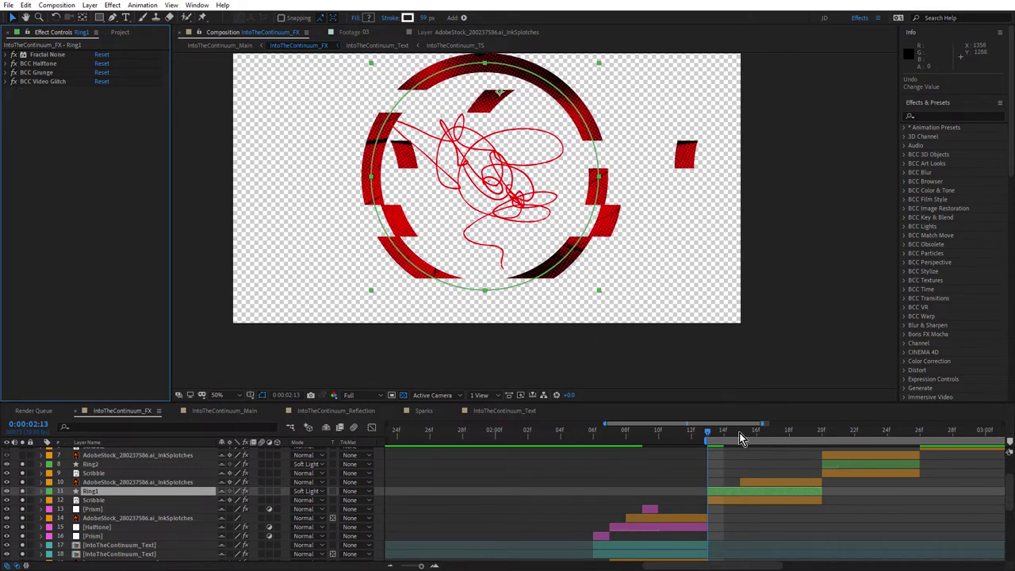
pyautogui.moveTo(723, 434); pyautogui.dragTo(730, 444)
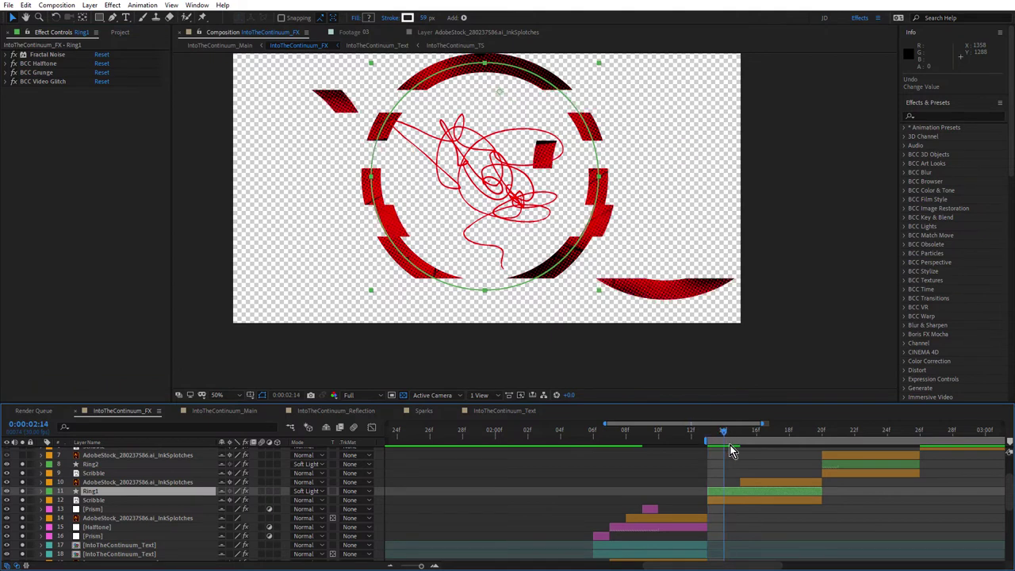
pyautogui.click(93, 475)
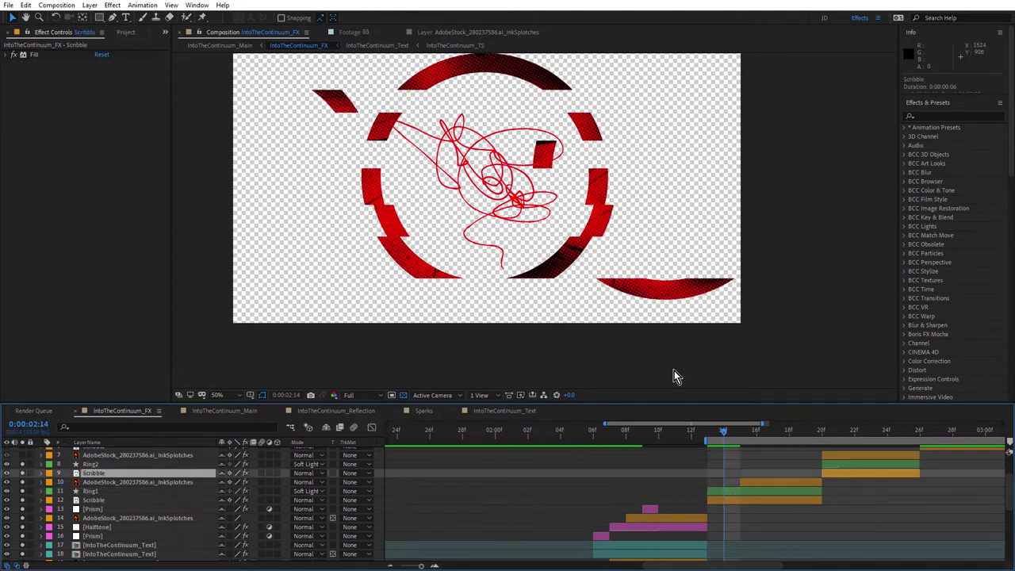
pyautogui.scroll(2, 147, 472)
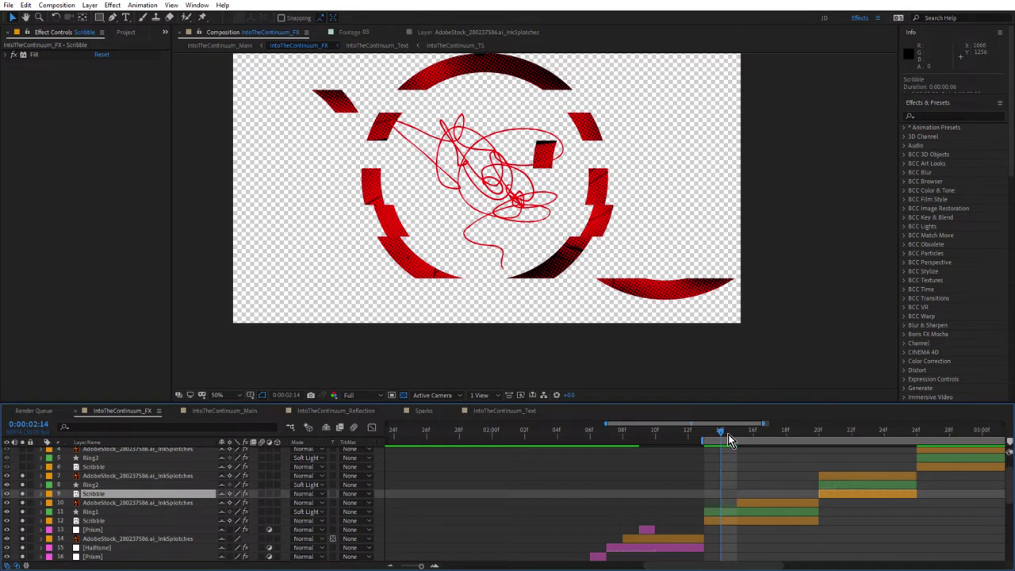
pyautogui.moveTo(732, 433)
pyautogui.mouseDown()
pyautogui.moveTo(751, 434)
pyautogui.moveTo(720, 444)
pyautogui.moveTo(751, 444)
pyautogui.moveTo(725, 458)
pyautogui.moveTo(760, 466)
pyautogui.moveTo(736, 474)
pyautogui.moveTo(766, 471)
pyautogui.moveTo(735, 483)
pyautogui.moveTo(745, 480)
pyautogui.moveTo(751, 503)
pyautogui.mouseUp()
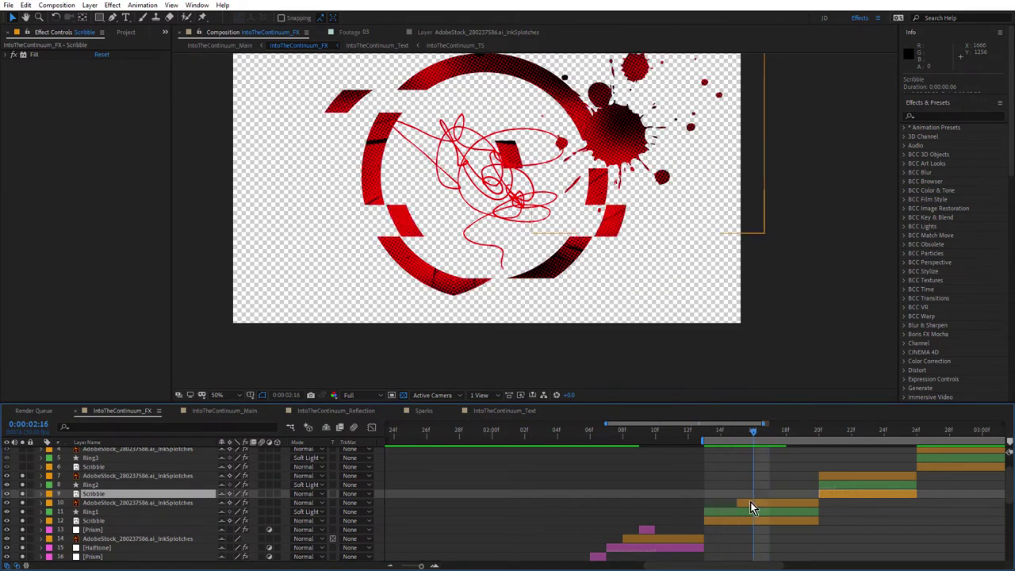
pyautogui.click(751, 502)
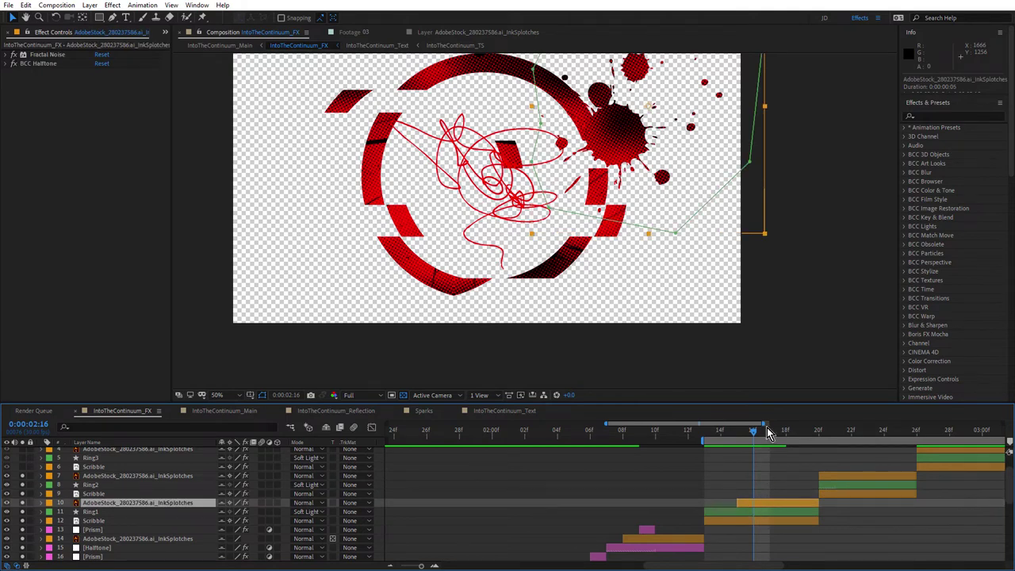
pyautogui.scroll(3, 748, 499)
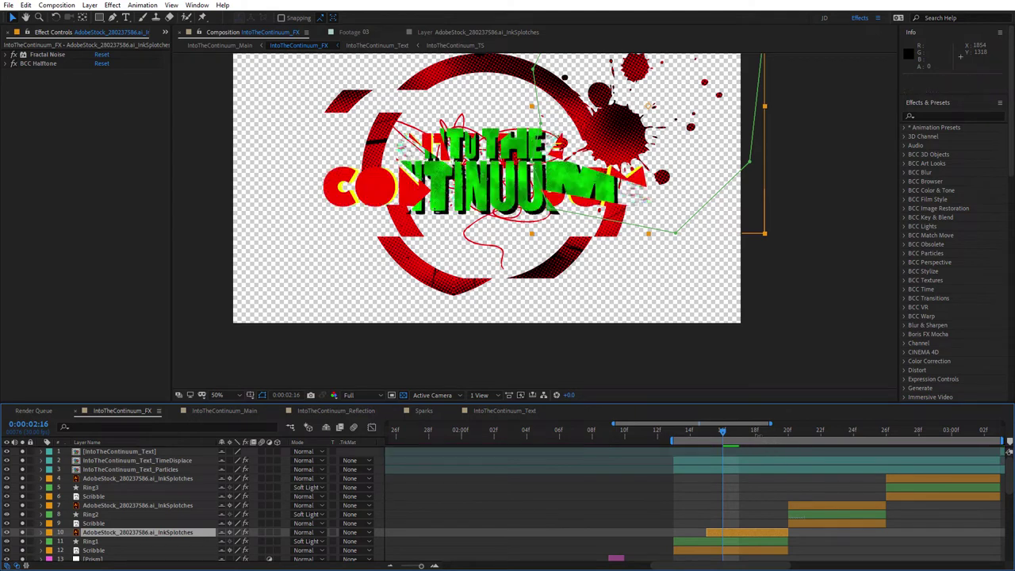
pyautogui.click(107, 479)
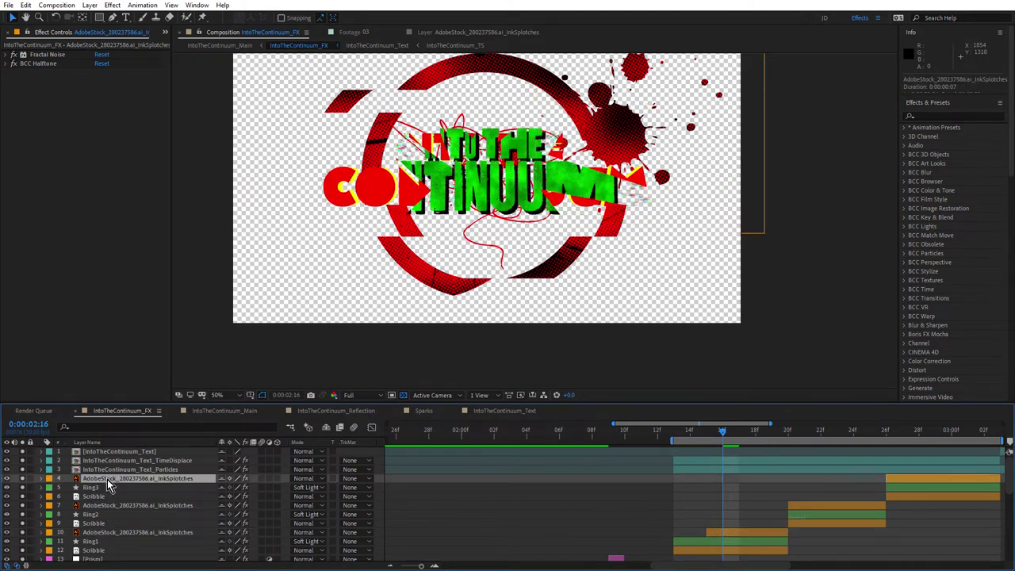
pyautogui.click(151, 470)
# - Open the IntoTheContinuum_Text comp and then its nested FontCycle precomp
pyautogui.doubleClick(154, 461)
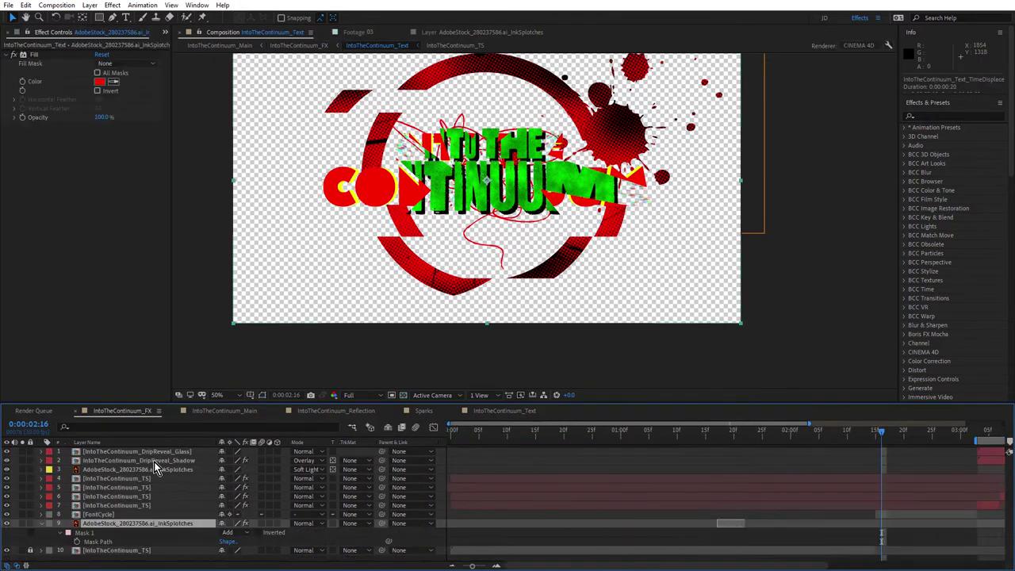
pyautogui.click(110, 516)
pyautogui.doubleClick(108, 514)
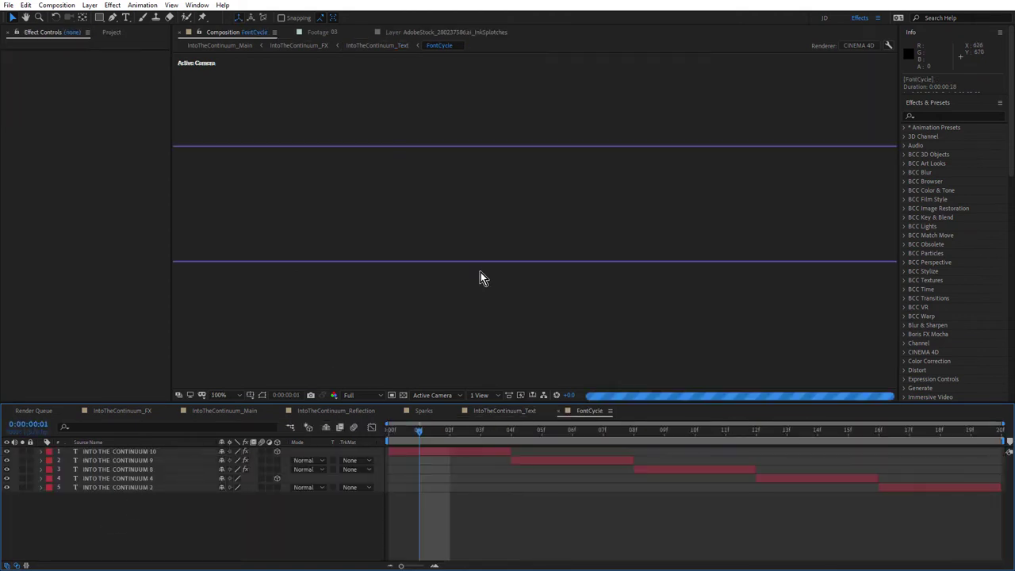
pyautogui.moveTo(528, 238); pyautogui.dragTo(652, 224)
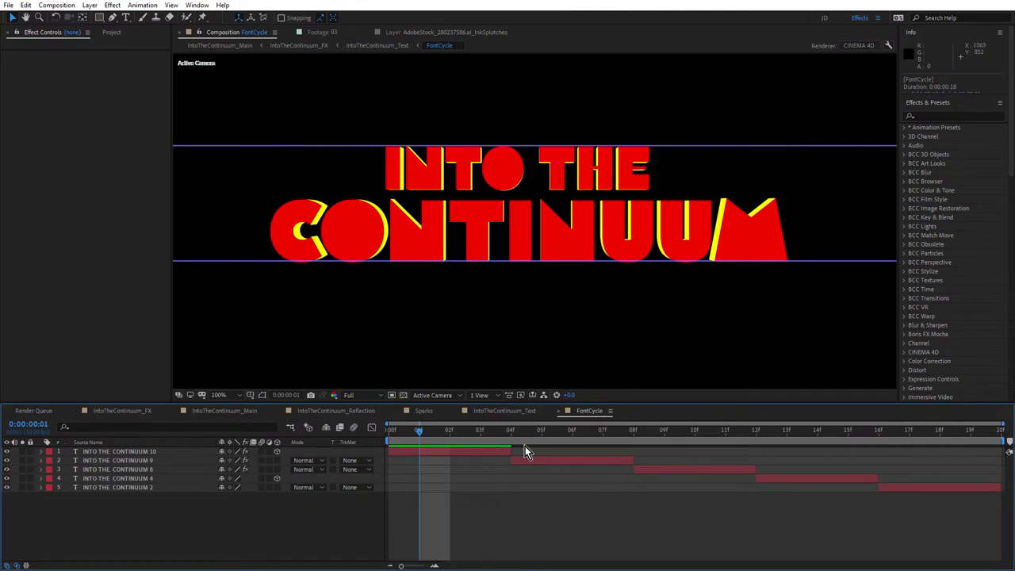
# - Step through the five font layers one by one, then deselect all layers
pyautogui.click(129, 453)
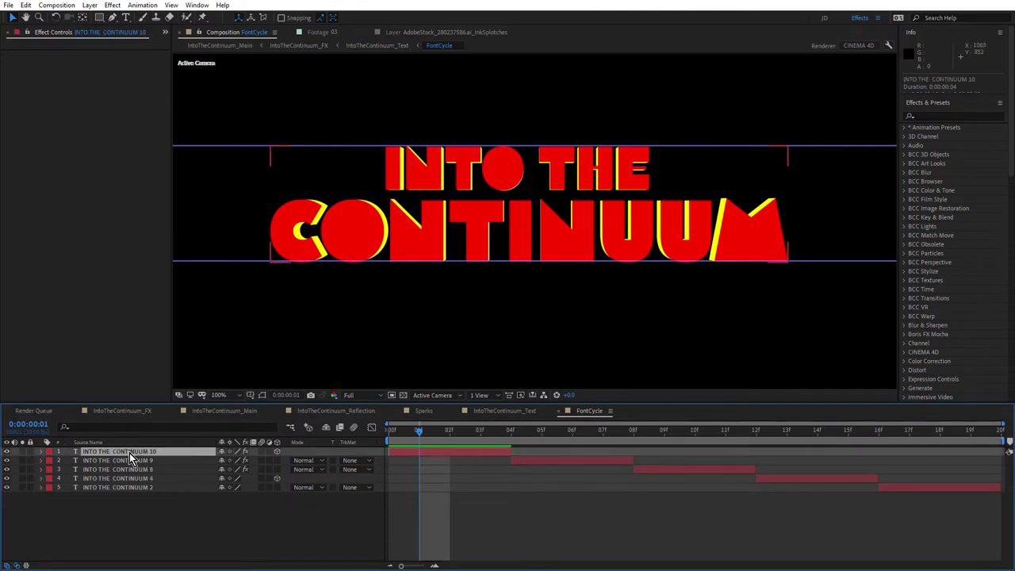
pyautogui.click(128, 460)
pyautogui.click(125, 470)
pyautogui.click(122, 479)
pyautogui.click(121, 487)
pyautogui.click(586, 493)
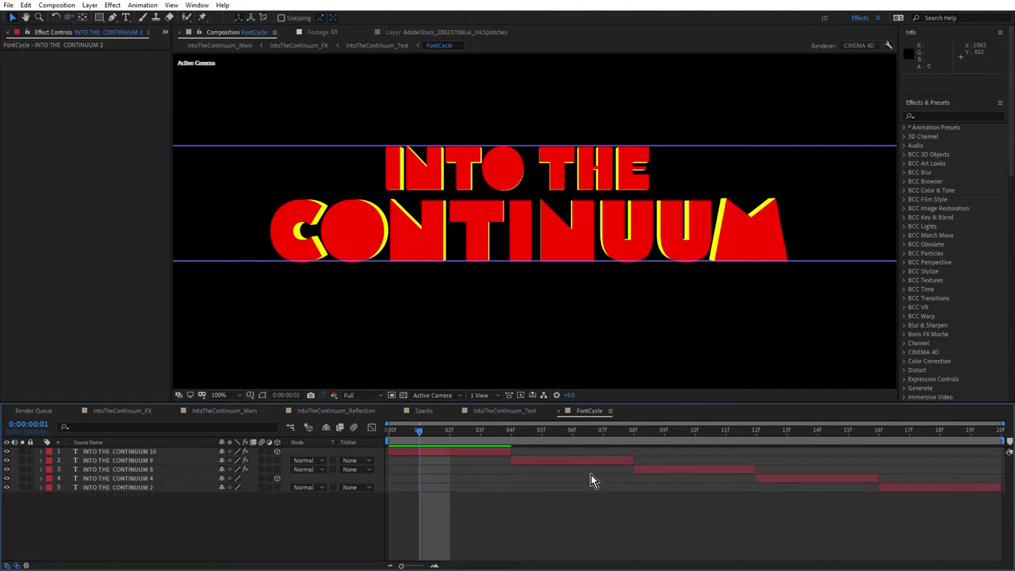
# - Preview the font cycling, return to frame 2, and select the INTO THE CONTINUUM 10 layer
pyautogui.press('space')
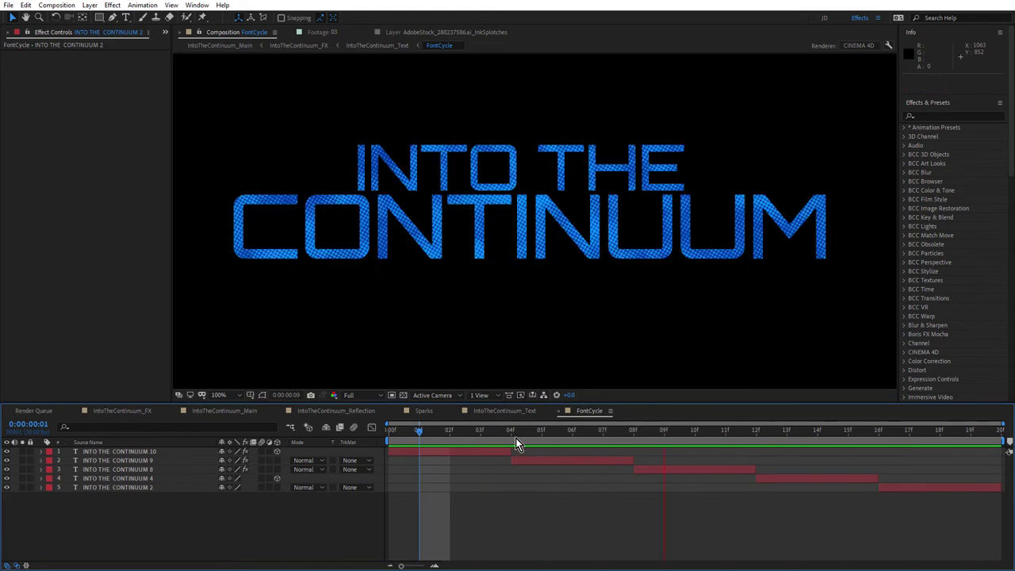
pyautogui.press('space')
pyautogui.moveTo(449, 429); pyautogui.dragTo(453, 455)
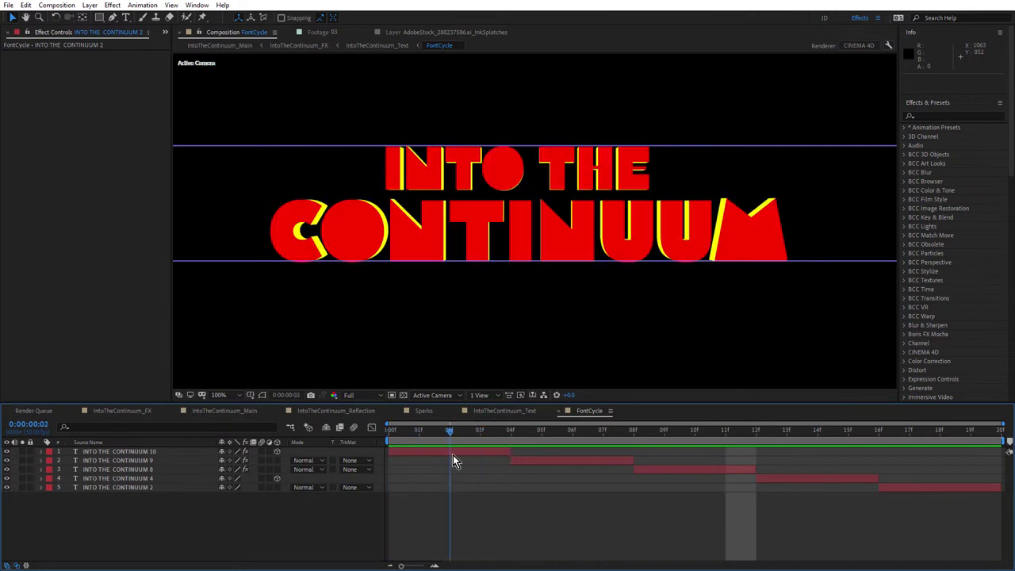
pyautogui.click(136, 452)
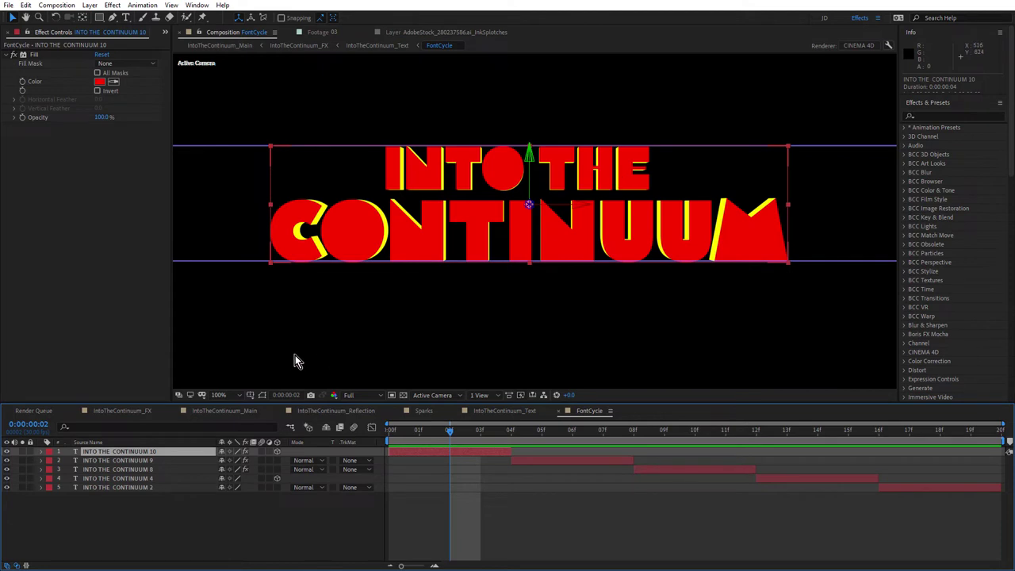
# - Lower INTO THE CONTINUUM 10's Extrusion Depth from 80 to 71 and check the font frames
pyautogui.press('u')
pyautogui.press('u')
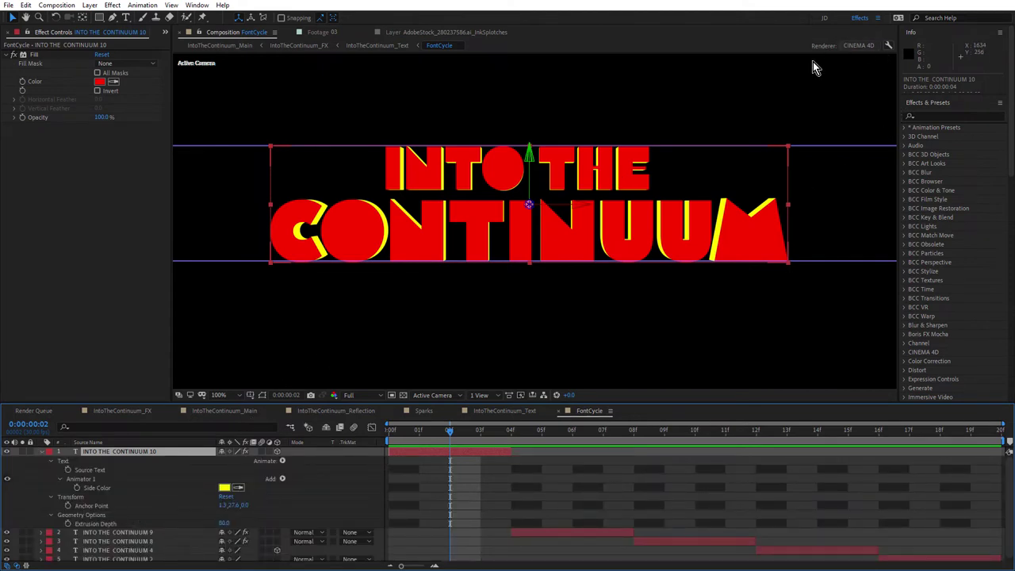
pyautogui.click(111, 524)
pyautogui.moveTo(231, 522); pyautogui.dragTo(179, 522)
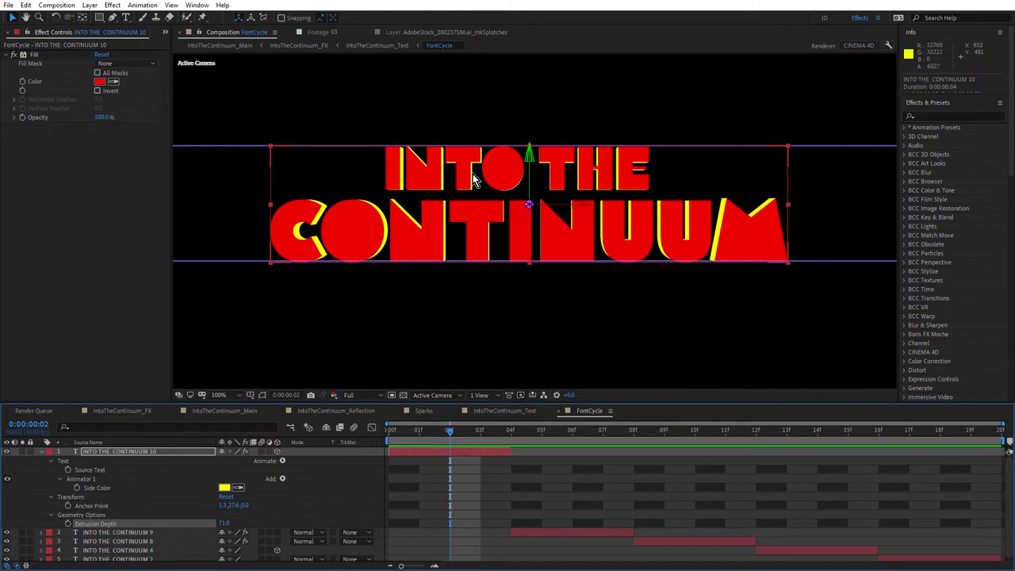
pyautogui.moveTo(436, 432)
pyautogui.mouseDown()
pyautogui.moveTo(489, 442)
pyautogui.moveTo(442, 445)
pyautogui.mouseUp()
pyautogui.press('space')
pyautogui.press('space')
# - Collapse the layer's properties, preview the font cycle, and return to the IntoTheContinuum_Text comp
pyautogui.click(43, 452)
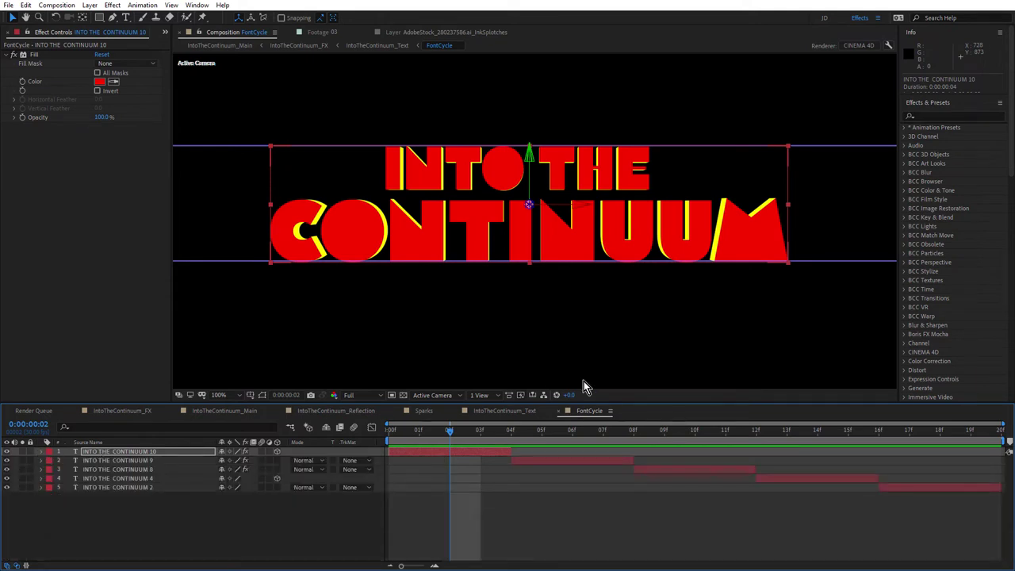
pyautogui.press('space')
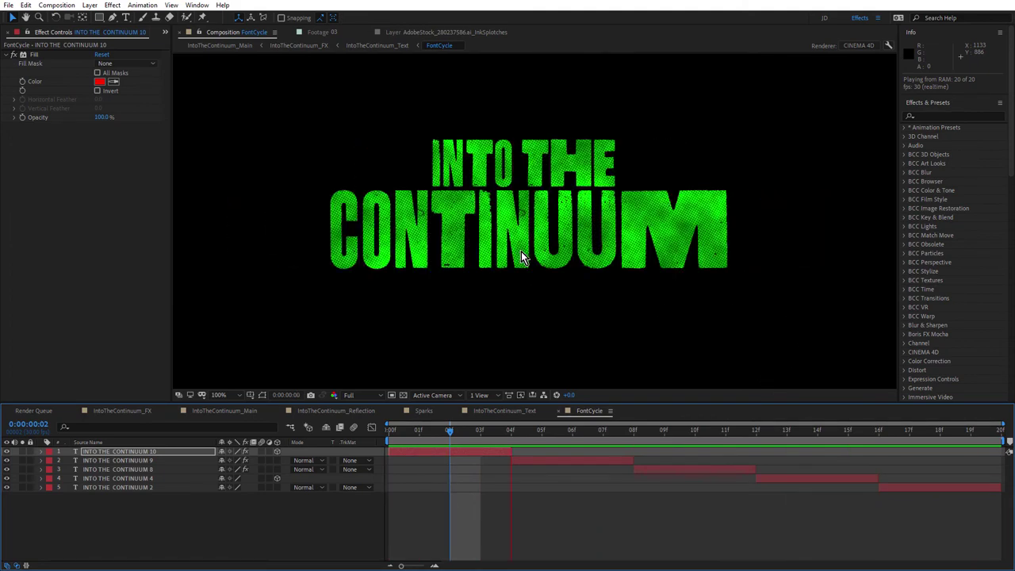
pyautogui.press('space')
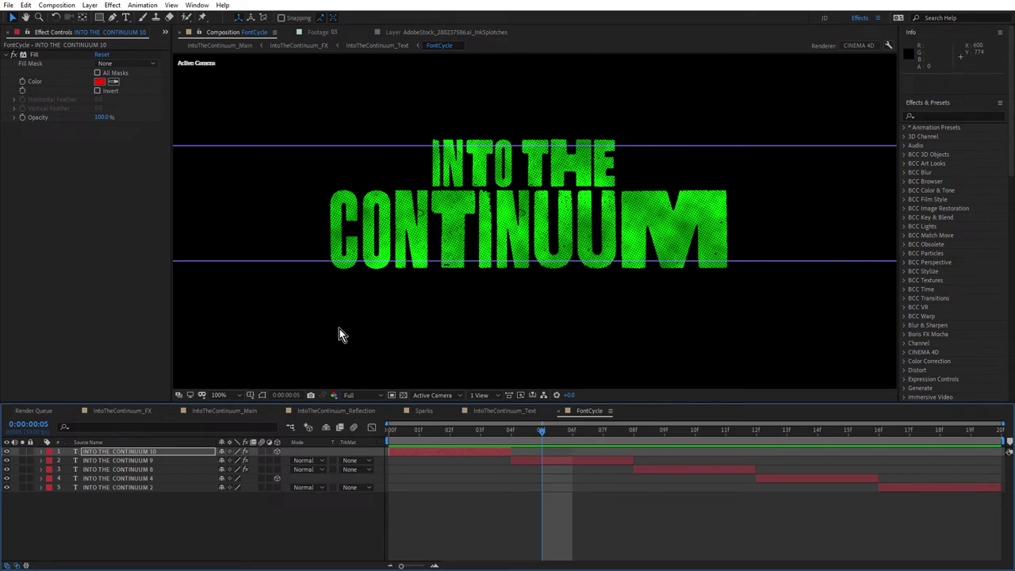
pyautogui.hotkey('shift', 'Escape')
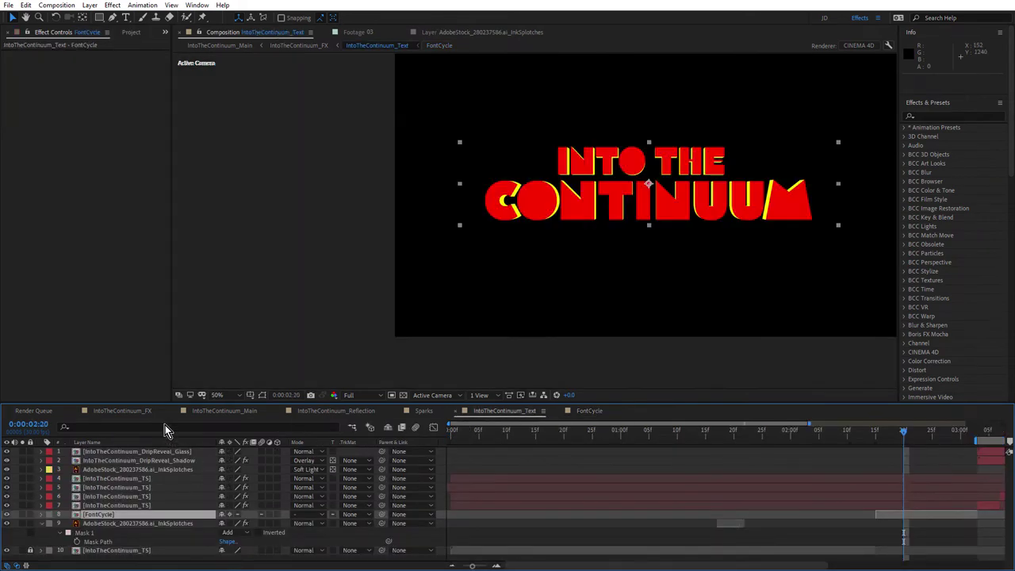
# - View IntoTheContinuum_FX at 100% and check BCC Time Displacement's Map Layer list without changing it
pyautogui.click(147, 412)
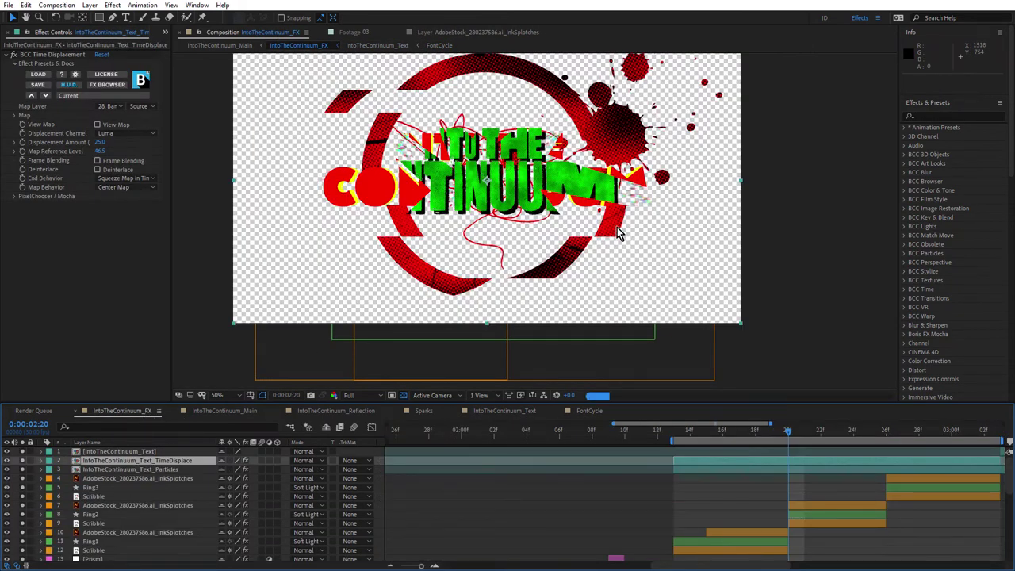
pyautogui.press('/')
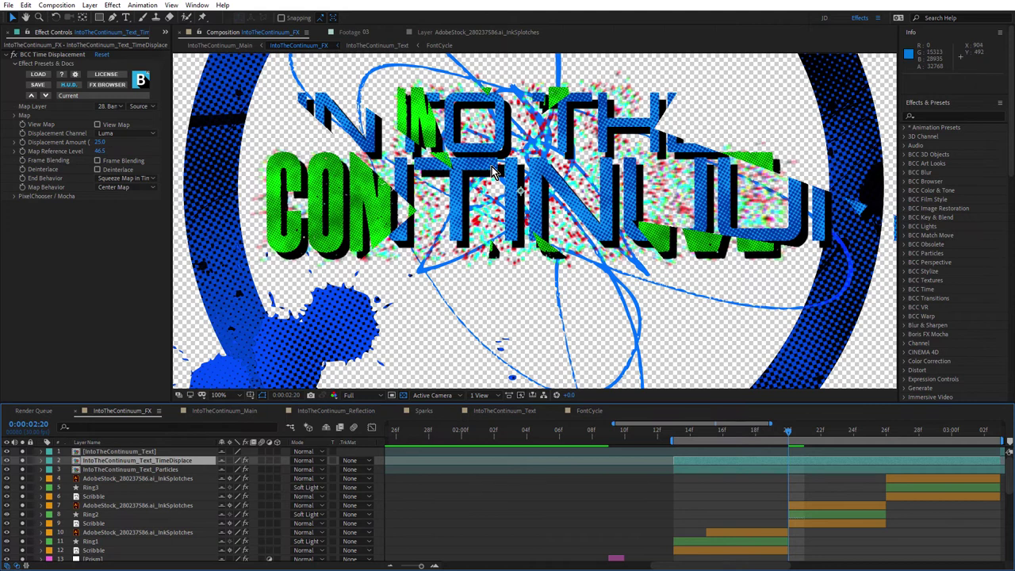
pyautogui.click(45, 54)
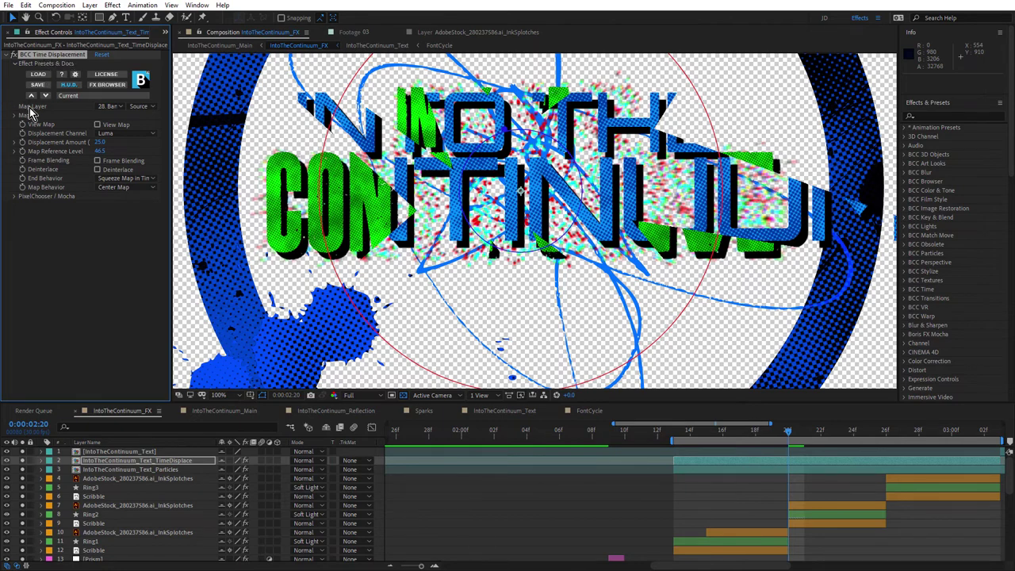
pyautogui.click(110, 106)
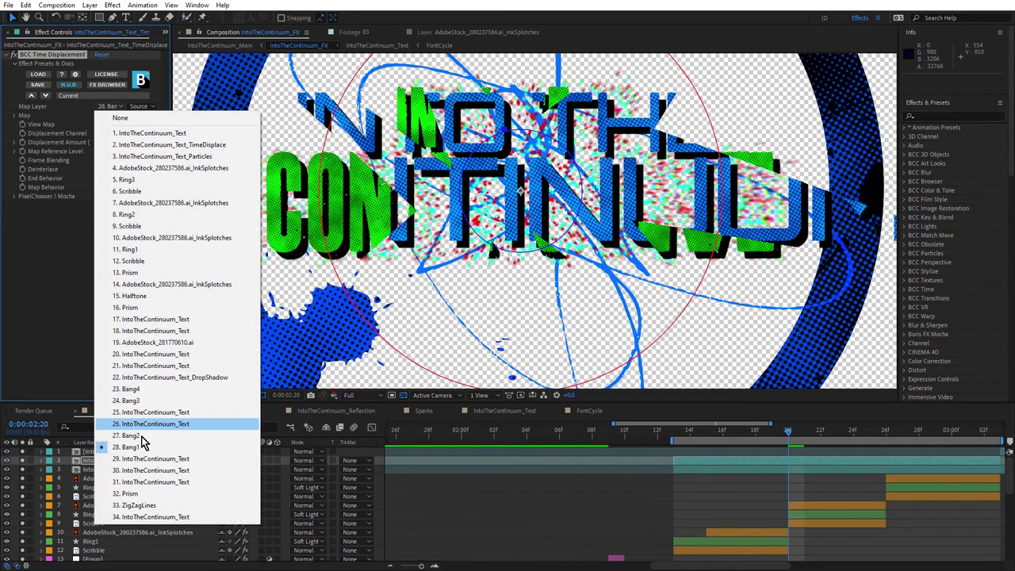
pyautogui.click(45, 232)
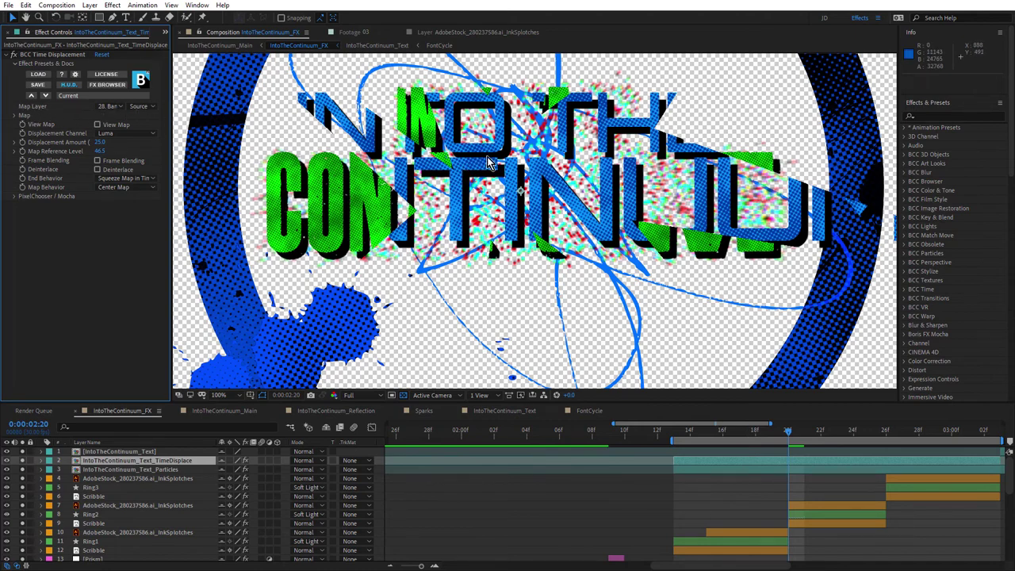
# - Switch the comp background from the transparency grid back to black
pyautogui.scroll(-2, 496, 173)
pyautogui.scroll(2, 512, 180)
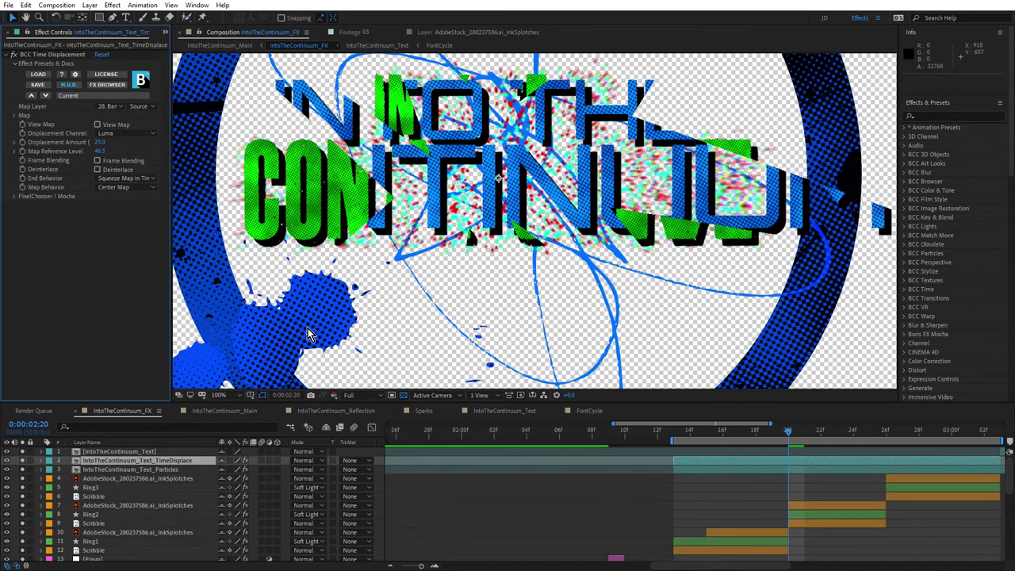
pyautogui.click(404, 396)
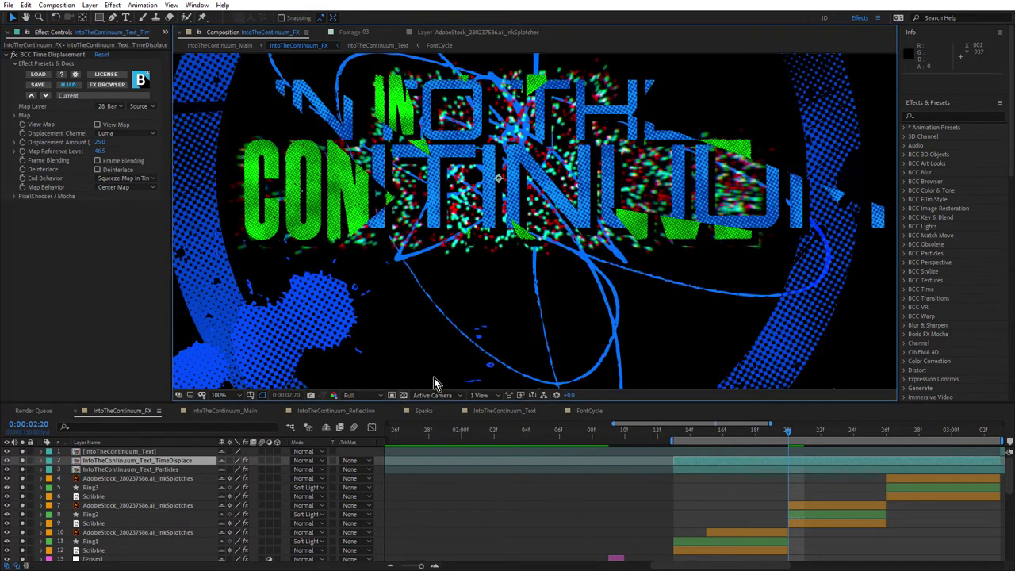
pyautogui.scroll(-2, 495, 227)
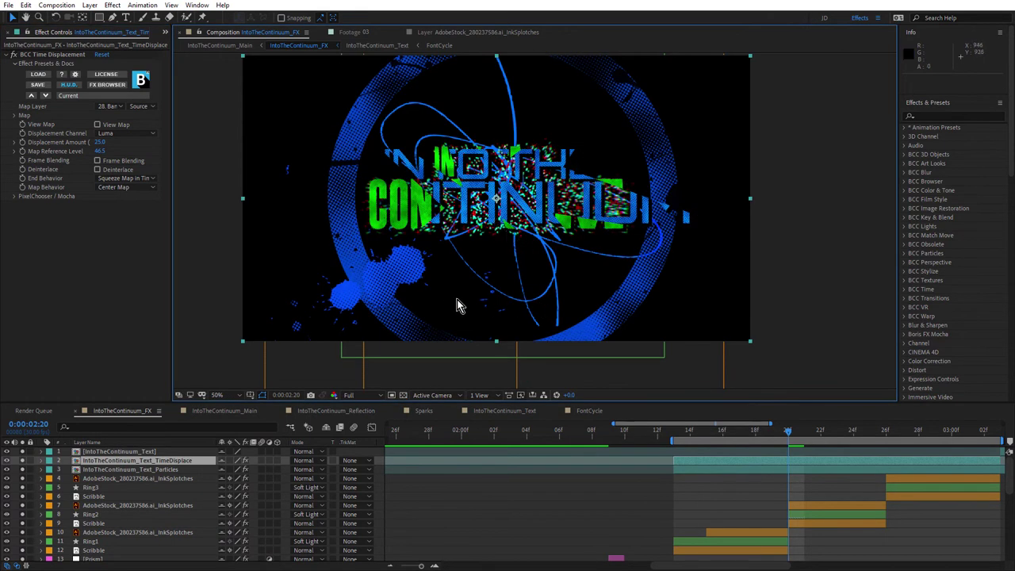
# - Review the FX comp's glitch frames at 0:00:02:18, 0:00:02:21 and 0:00:02:27
pyautogui.click(754, 435)
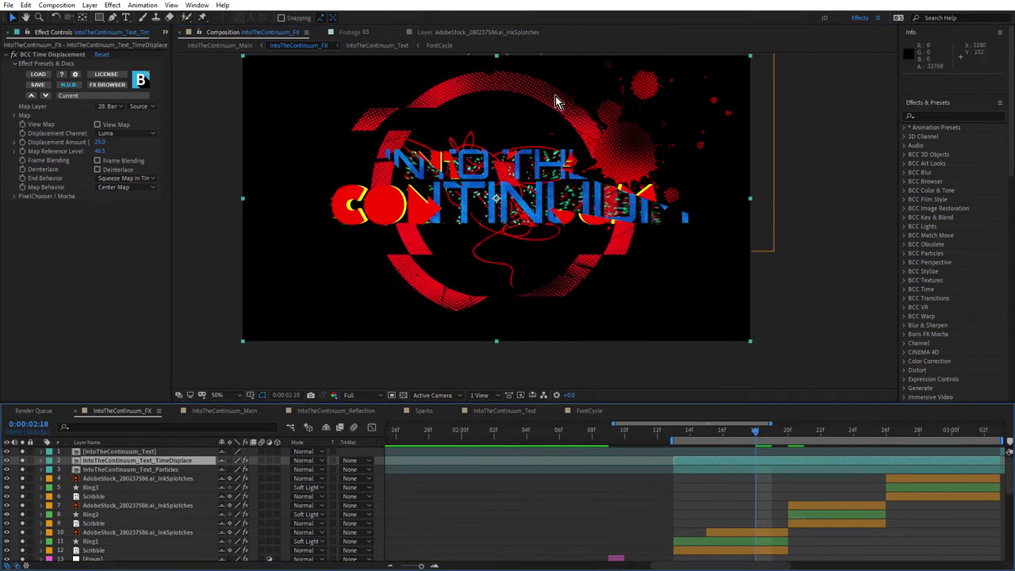
pyautogui.click(803, 436)
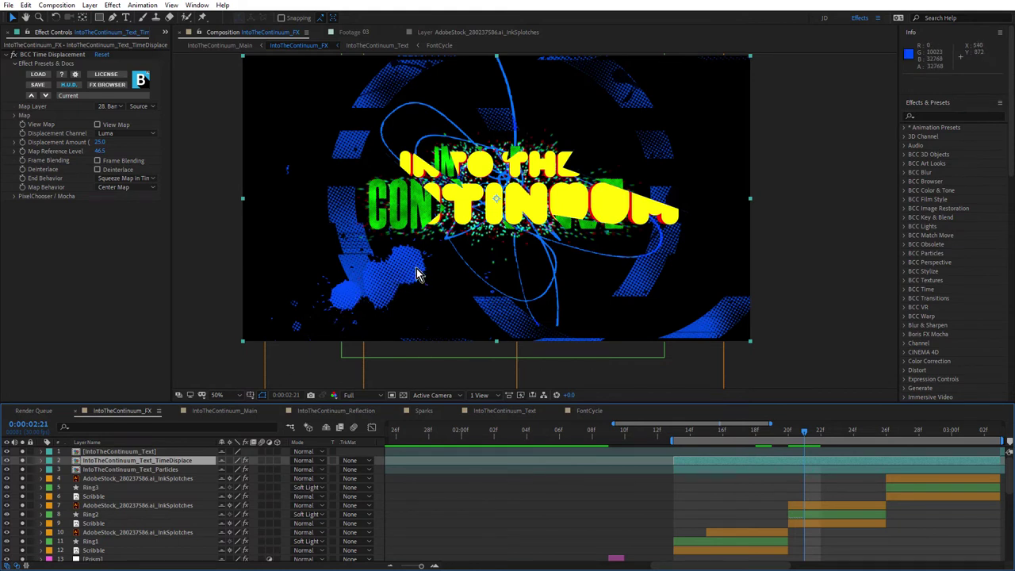
pyautogui.click(911, 434)
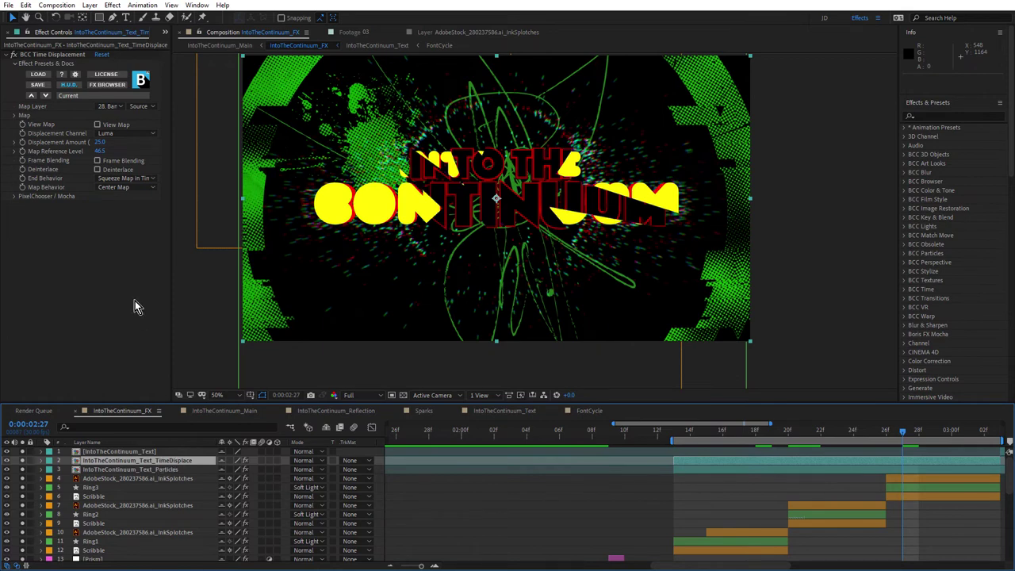
# - Play rendered clip 03 maximized at 100% size, then restore the workspace layout
pyautogui.click(165, 32)
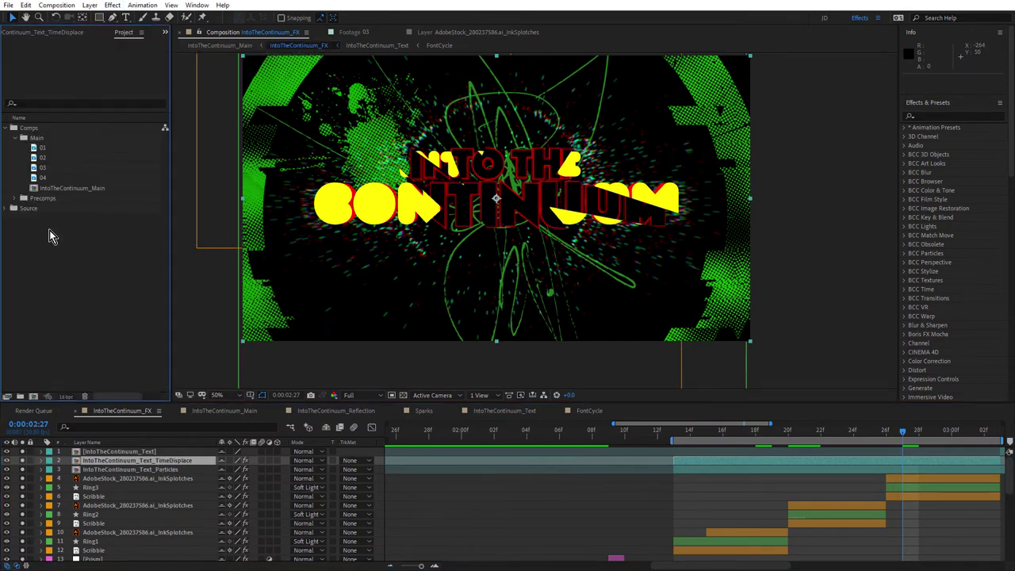
pyautogui.doubleClick(42, 168)
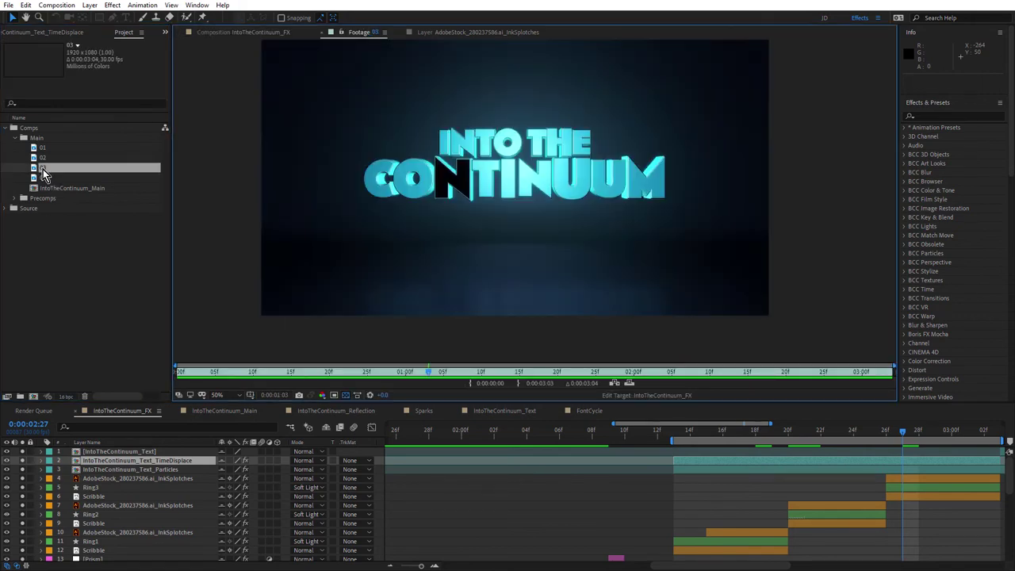
pyautogui.press('`')
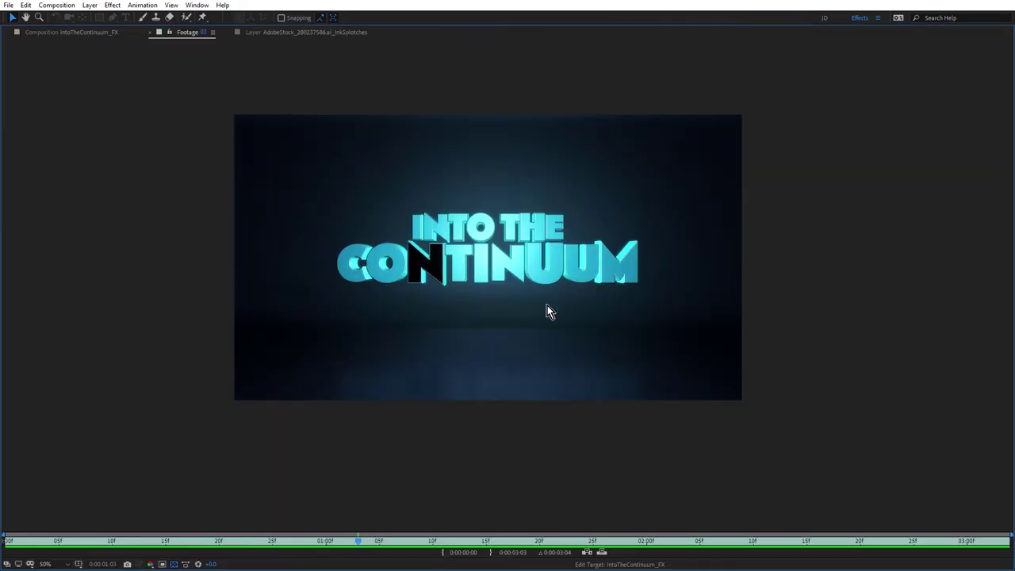
pyautogui.press('/')
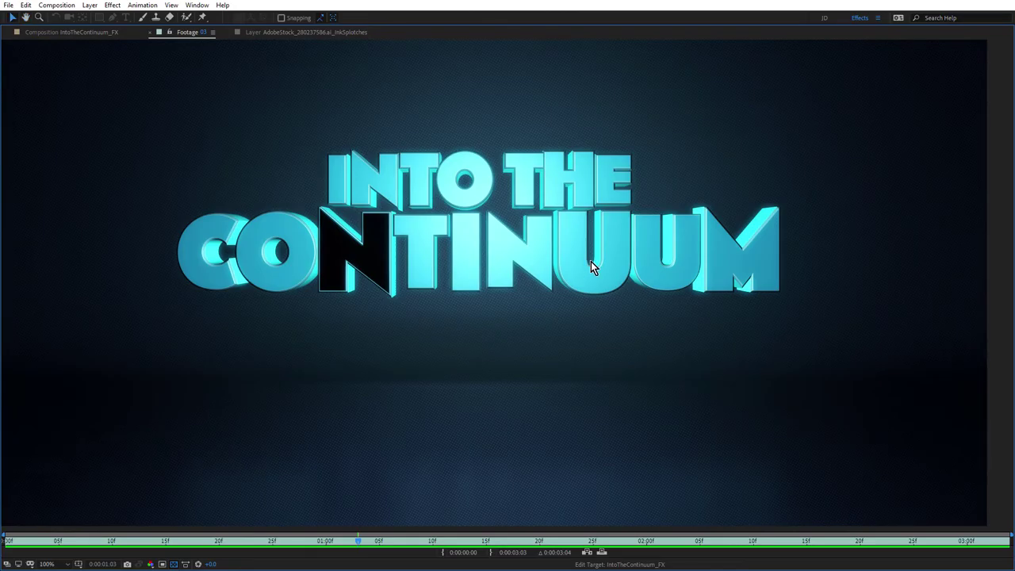
pyautogui.press('space')
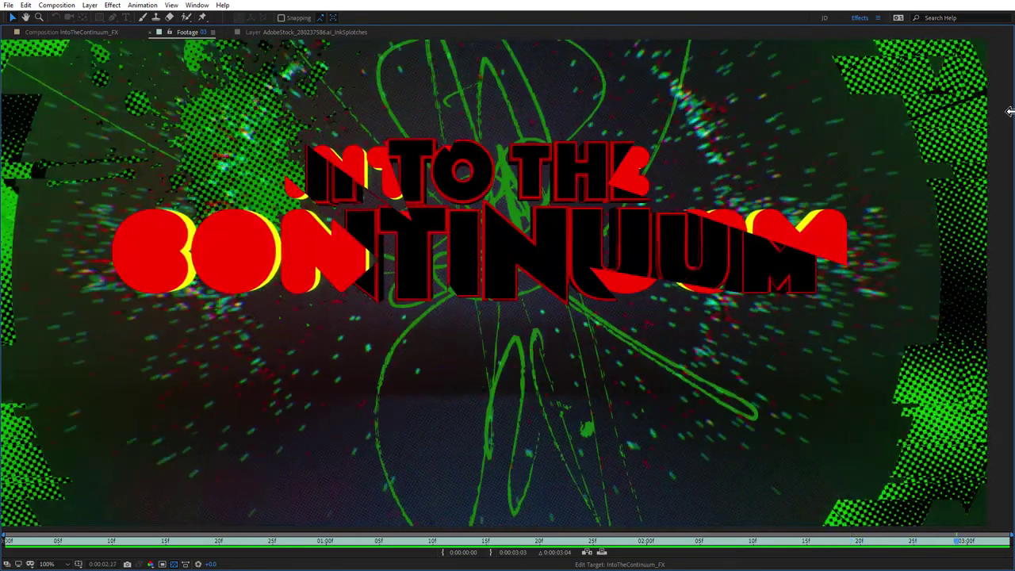
pyautogui.press('`')
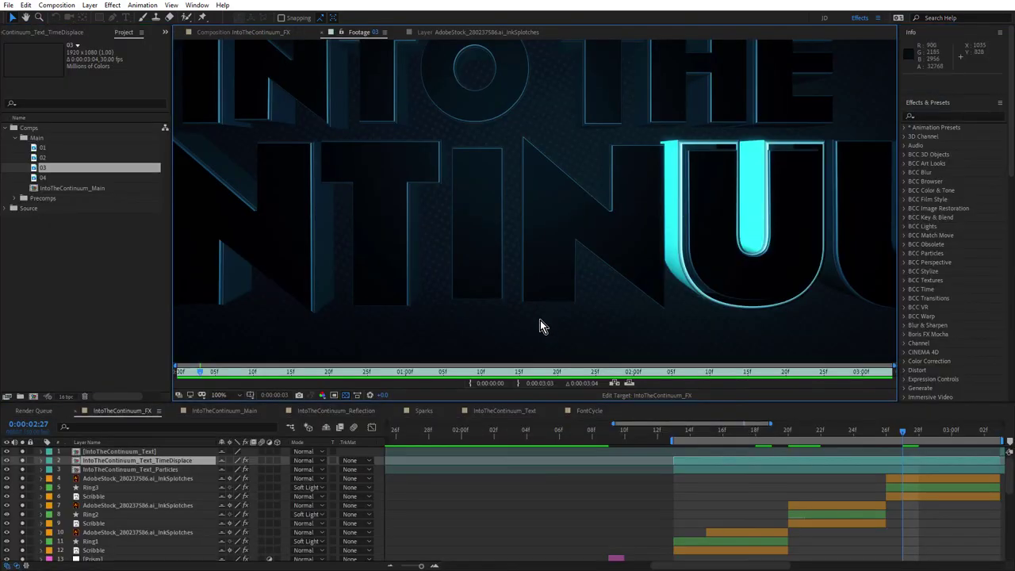
# - Scrub rendered clip 01 to its end, then briefly preview the IntoTheContinuum_Main comp
pyautogui.scroll(-2, 625, 241)
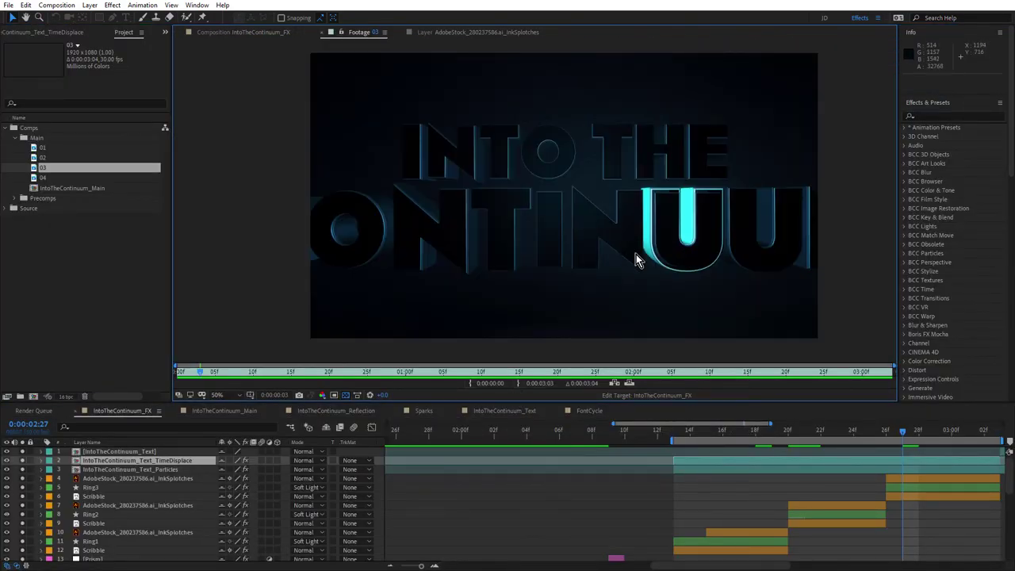
pyautogui.doubleClick(44, 147)
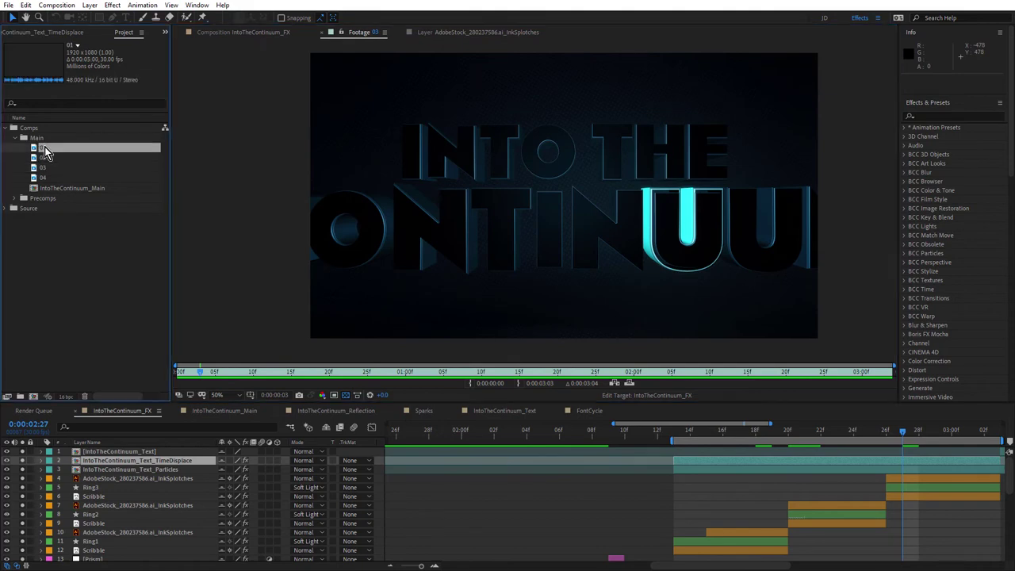
pyautogui.moveTo(555, 373); pyautogui.dragTo(810, 384)
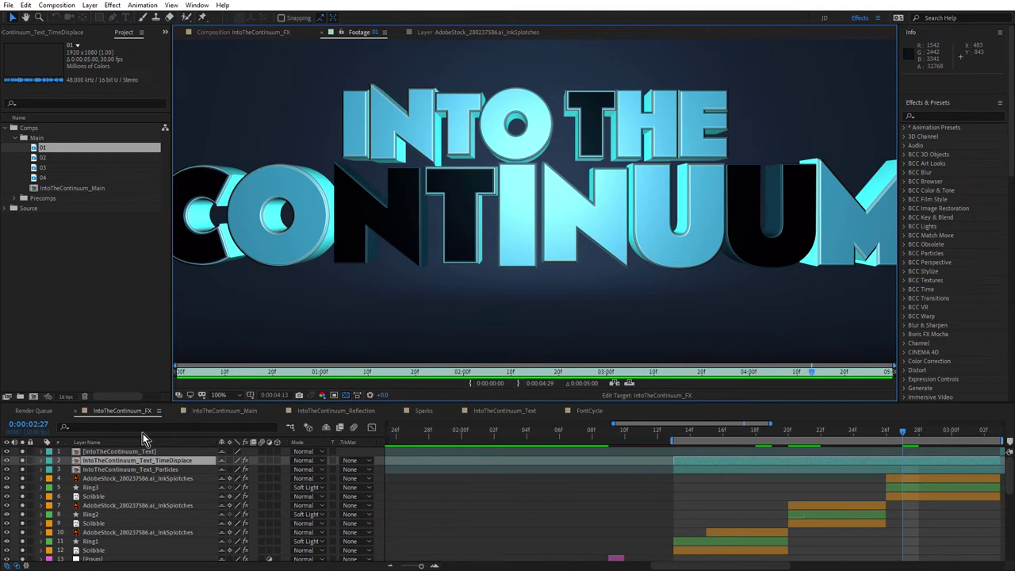
pyautogui.click(250, 411)
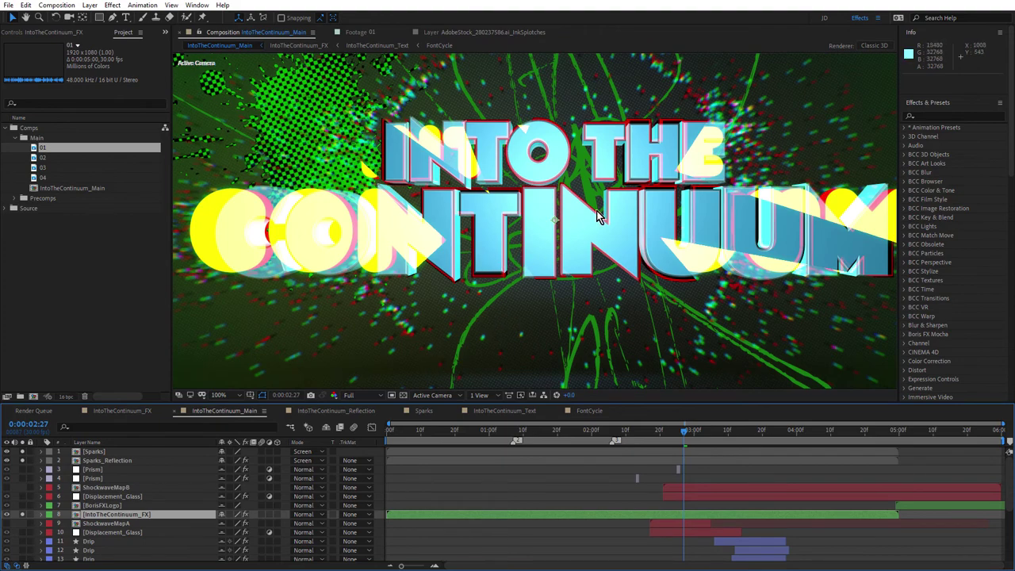
pyautogui.press('space')
pyautogui.press('space')
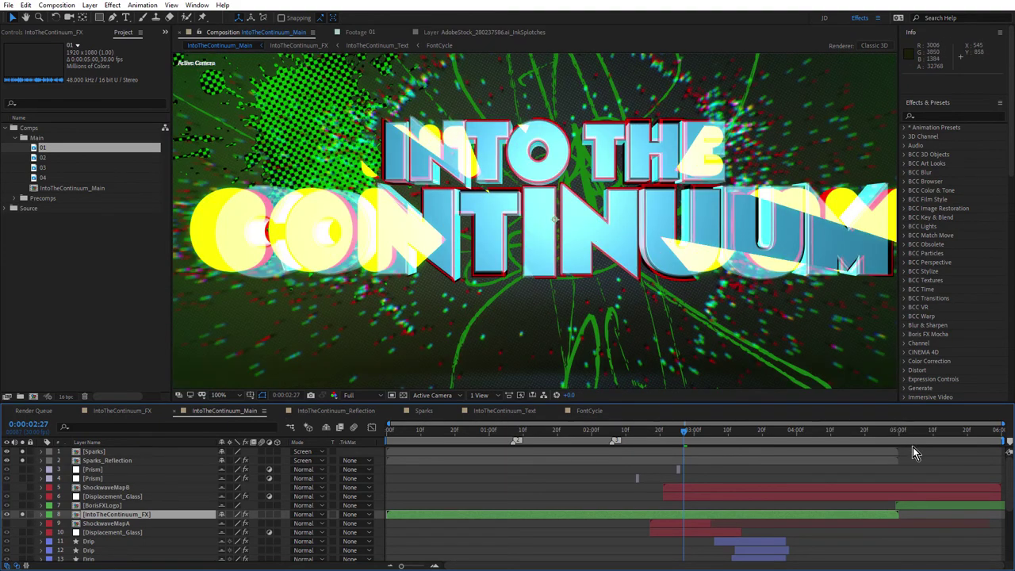
# - Open rendered clip 04 maximized and step through its frames between 0:00:02:26 and 0:00:05:04
pyautogui.doubleClick(43, 181)
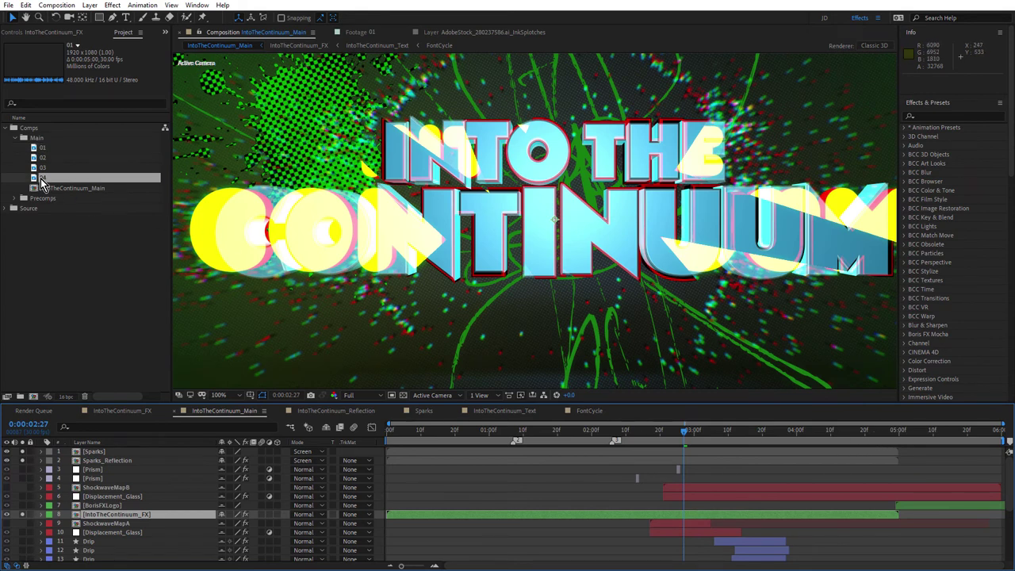
pyautogui.press('`')
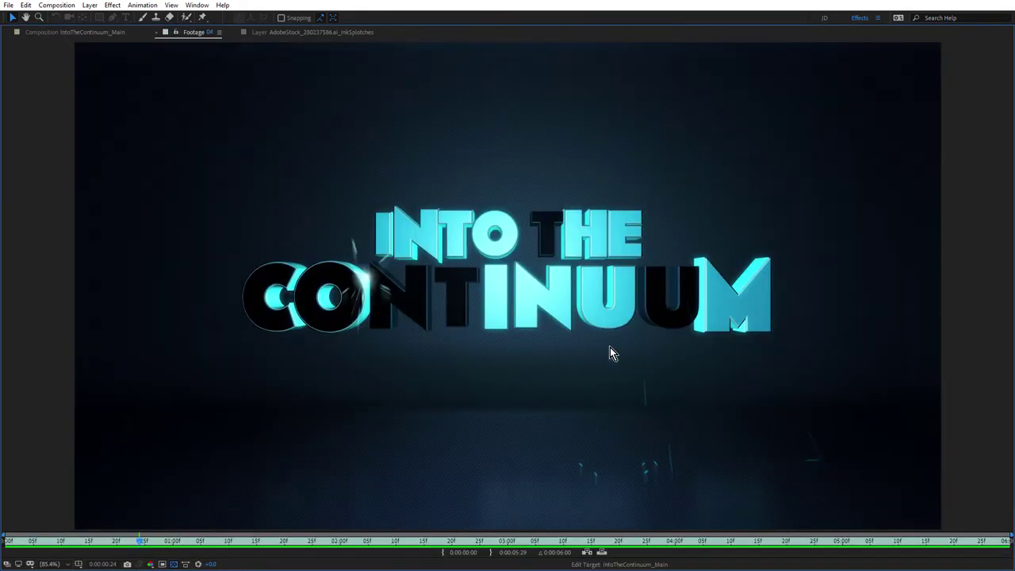
pyautogui.click(868, 544)
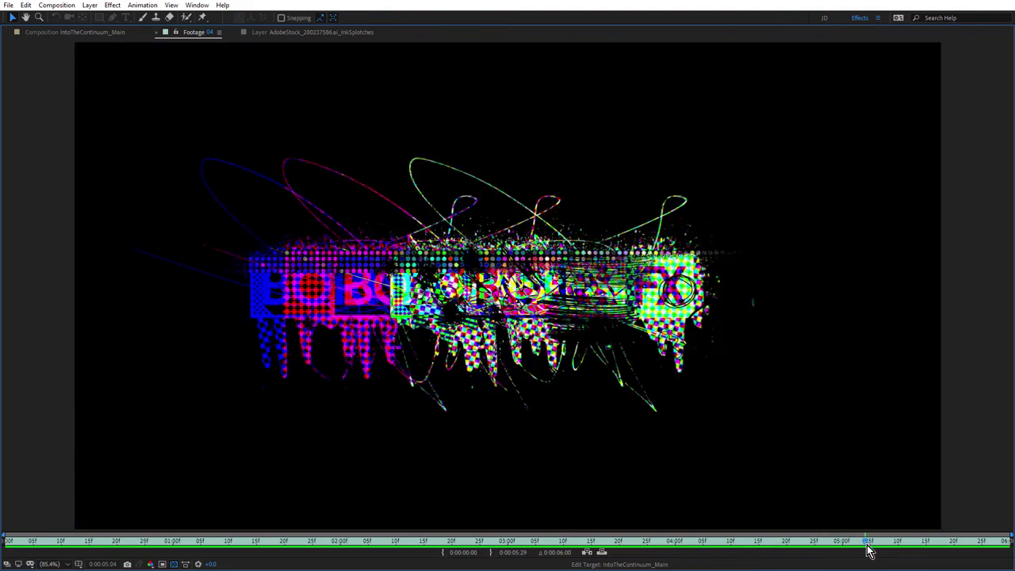
pyautogui.moveTo(867, 548); pyautogui.dragTo(491, 558)
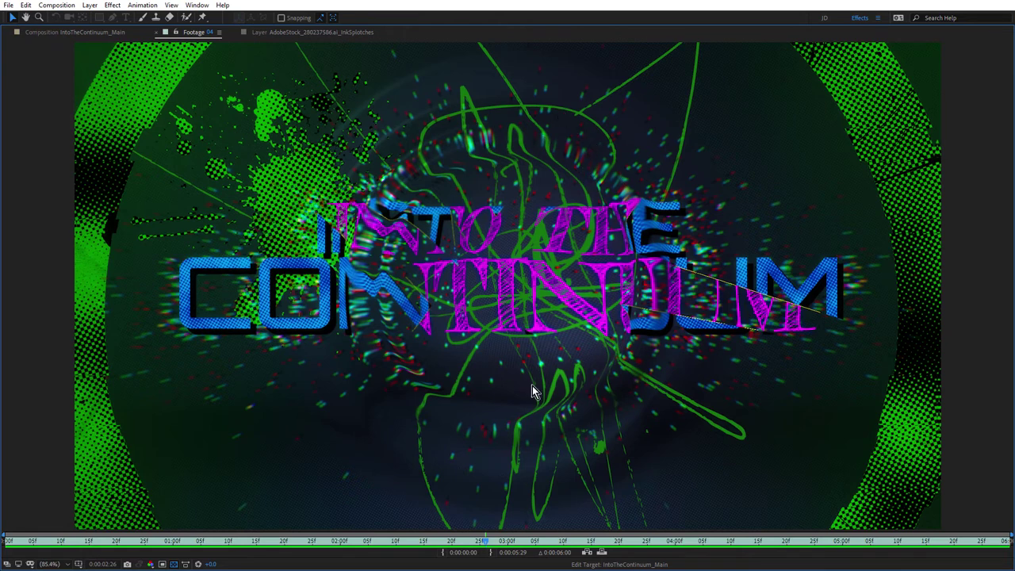
pyautogui.moveTo(486, 548); pyautogui.dragTo(518, 524)
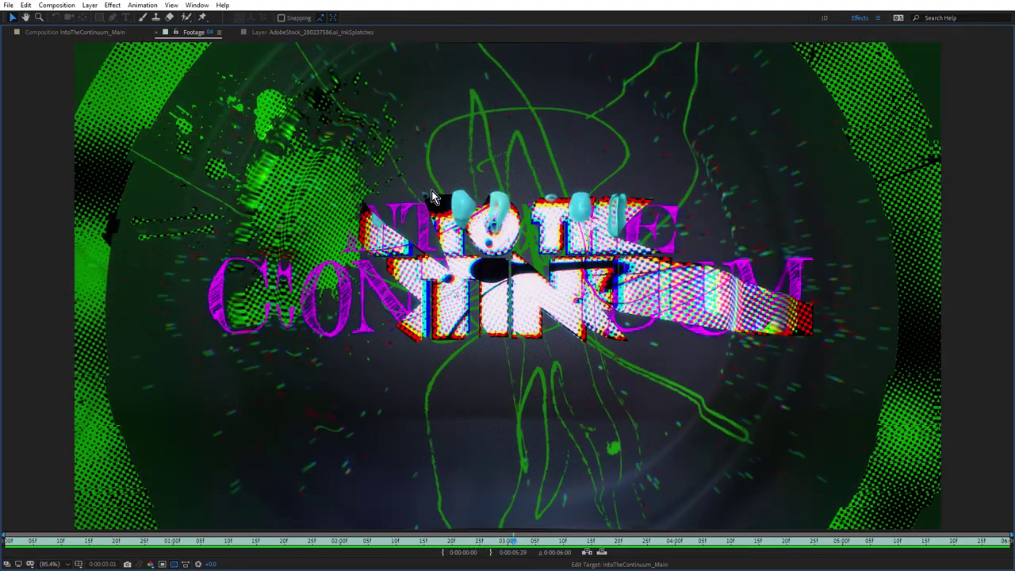
pyautogui.click(516, 548)
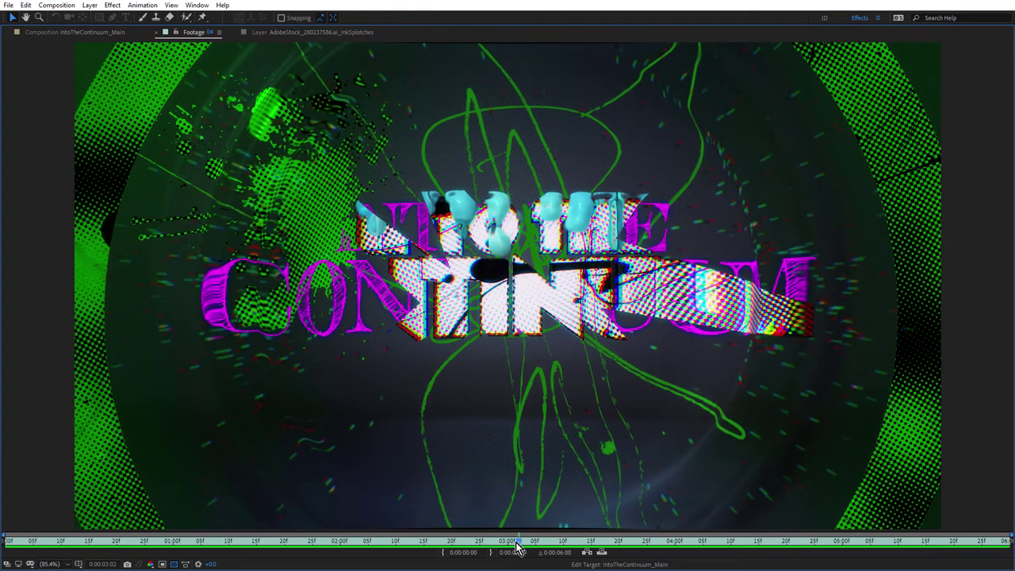
pyautogui.moveTo(521, 546); pyautogui.dragTo(643, 512)
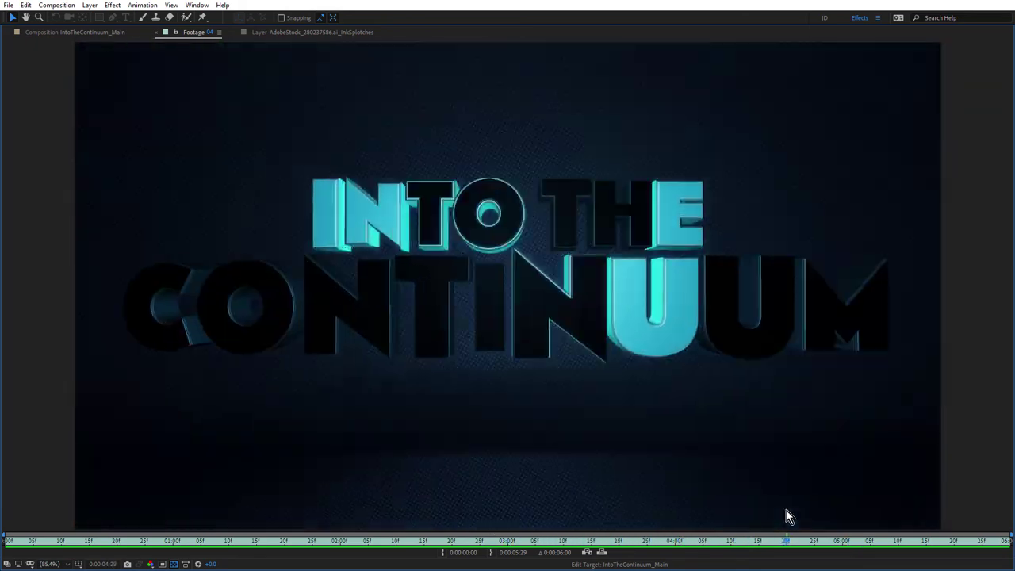
pyautogui.moveTo(787, 516); pyautogui.dragTo(578, 515)
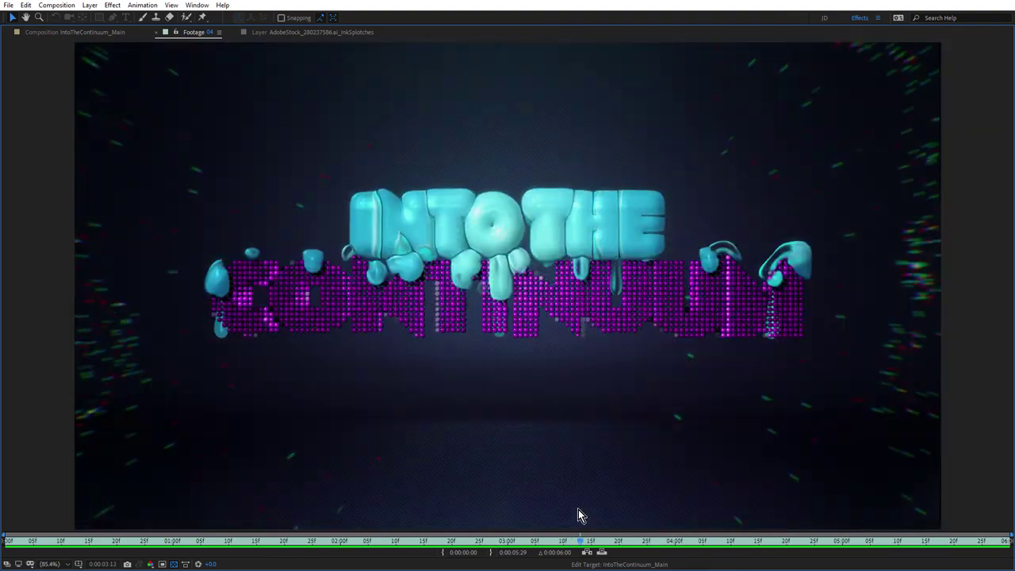
pyautogui.press('`')
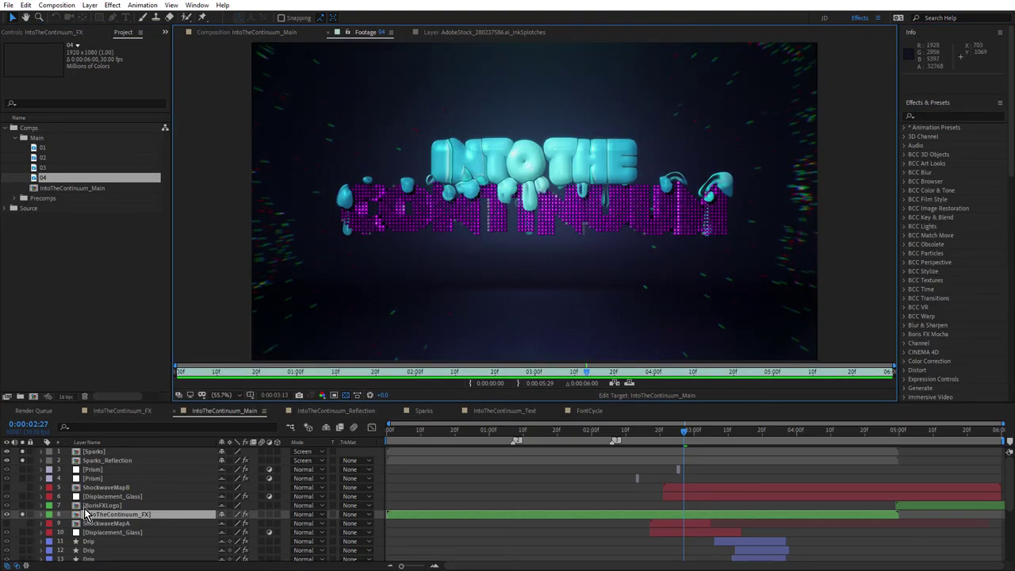
pyautogui.click(123, 413)
# - Open the IntoTheContinuum_Text precomp and move to frame 0:00:03:06 where the drips appear
pyautogui.doubleClick(137, 452)
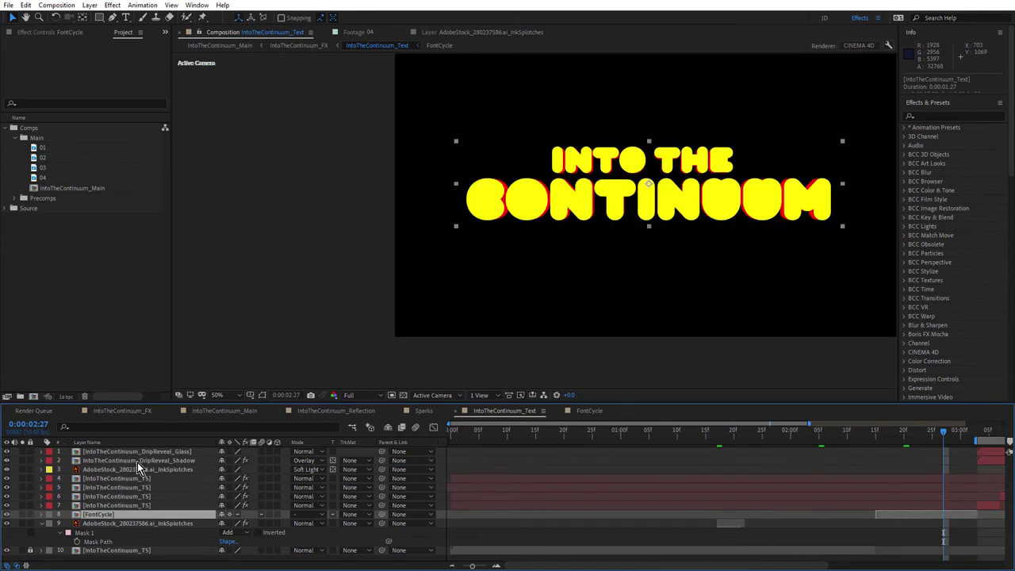
pyautogui.click(138, 461)
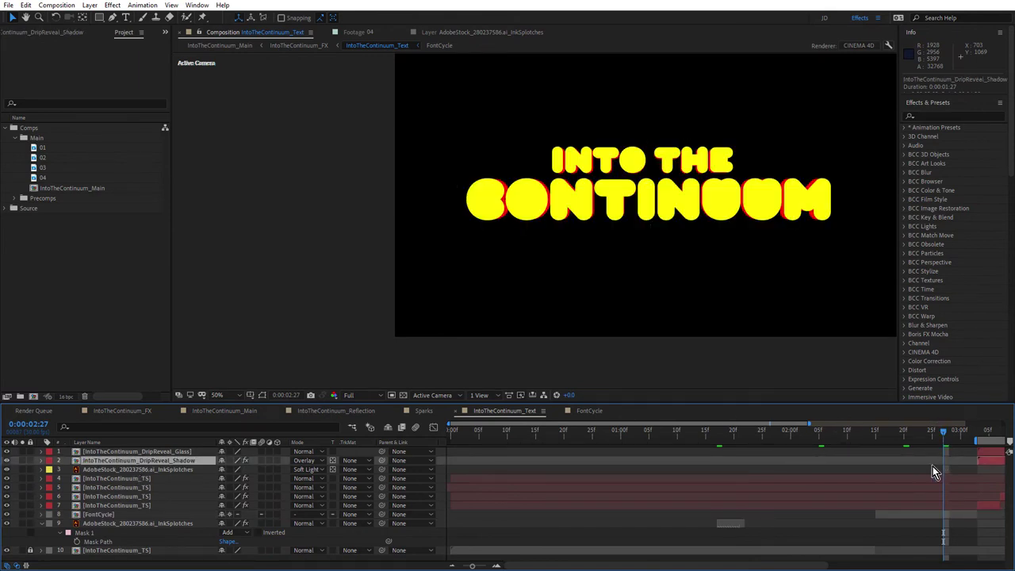
pyautogui.press('h')
pyautogui.moveTo(905, 466); pyautogui.dragTo(585, 468)
pyautogui.press('v')
pyautogui.click(695, 434)
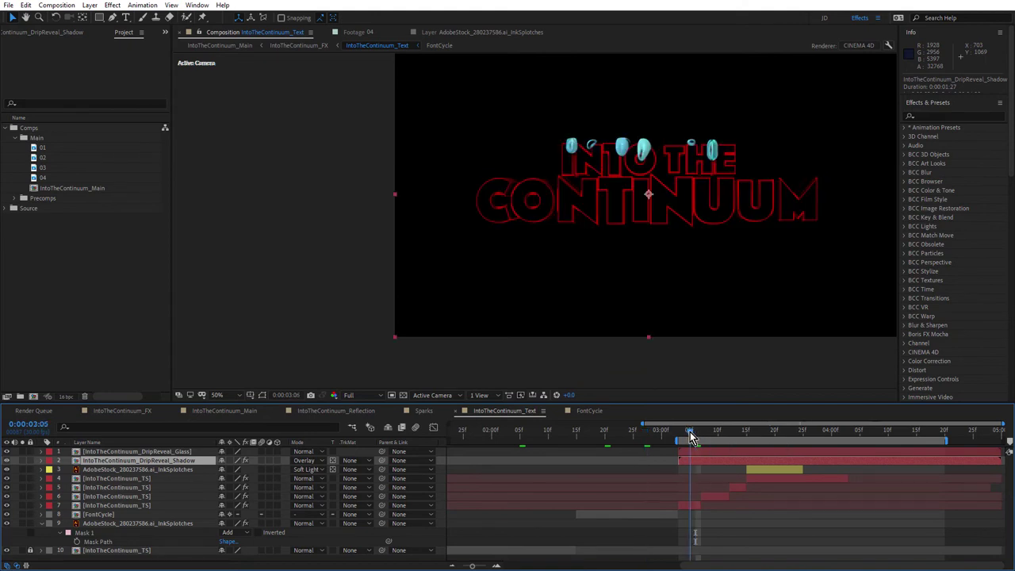
# - Open DripReveal_Glass with a transparency checkerboard, then drill into the IntoTheContinuum_DripReveal precomp
pyautogui.doubleClick(139, 454)
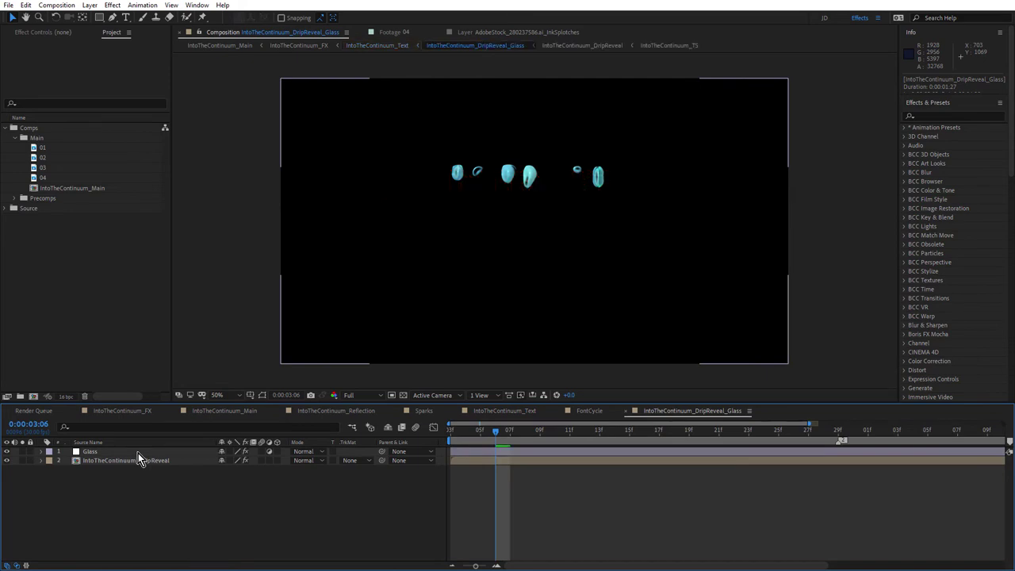
pyautogui.click(402, 395)
pyautogui.click(99, 462)
pyautogui.doubleClick(99, 462)
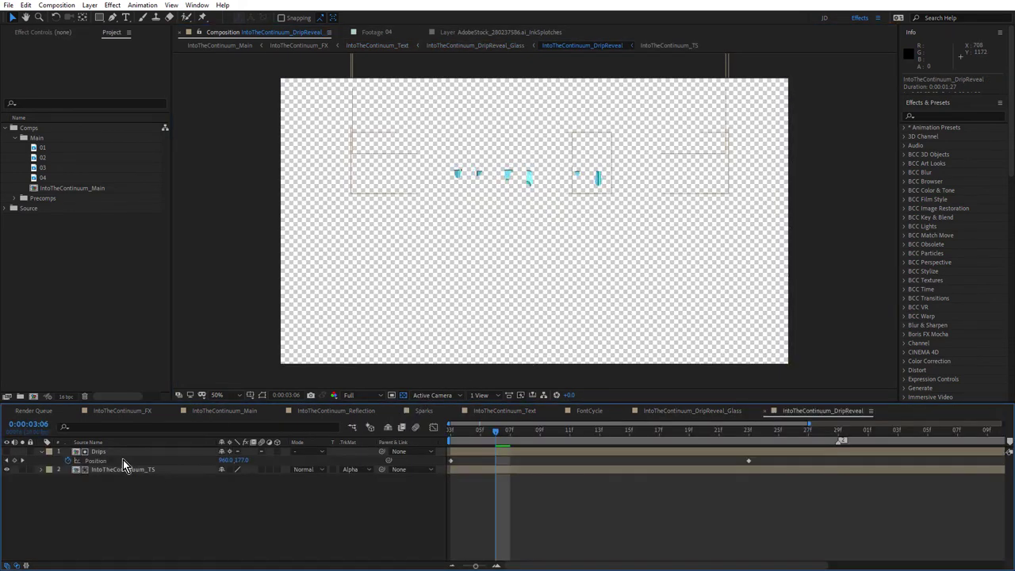
# - Show the Drips layer and preview its drip animation around 0:00:03:07
pyautogui.click(6, 451)
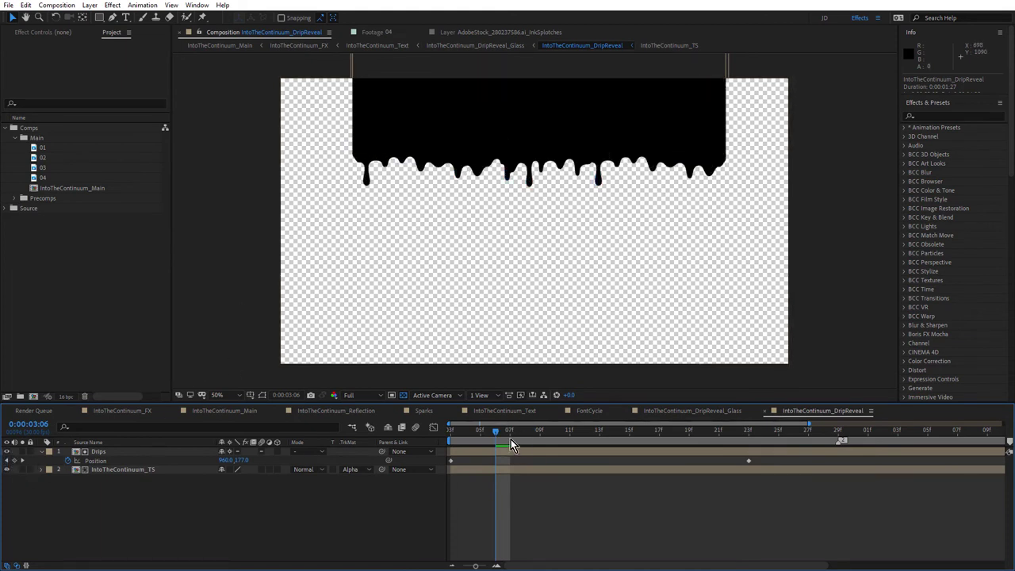
pyautogui.moveTo(499, 430); pyautogui.dragTo(514, 462)
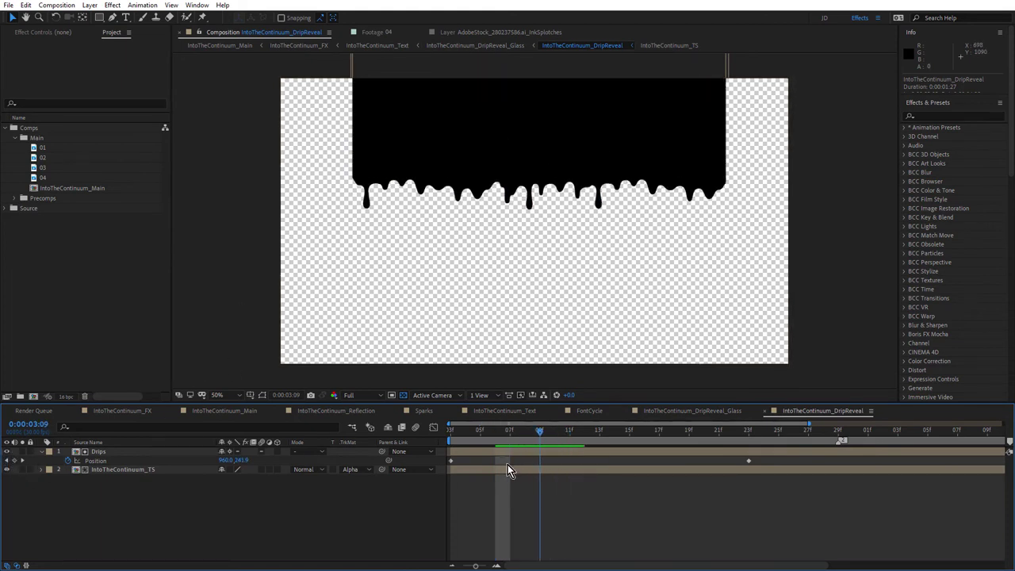
pyautogui.click(111, 453)
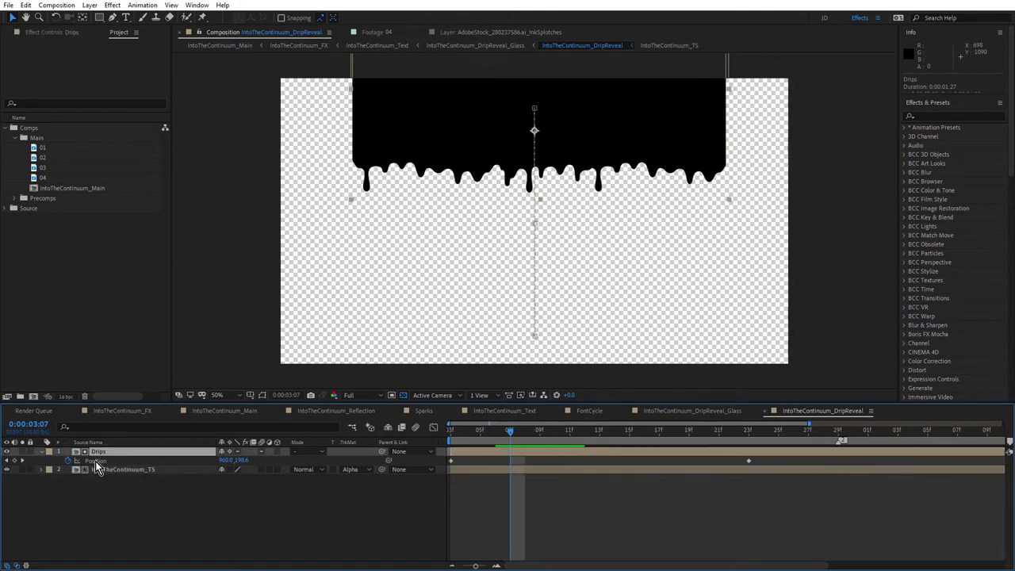
pyautogui.click(95, 461)
pyautogui.press('space')
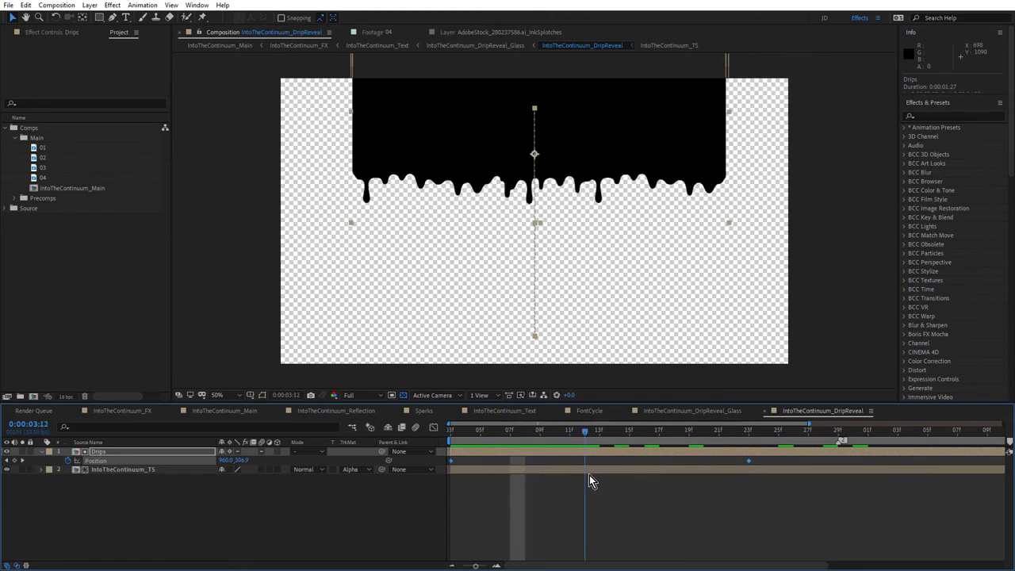
pyautogui.press('space')
# - Hide the black Drips matte, replay the reveal, and open IntoTheContinuum_DripReveal_Glass
pyautogui.click(7, 452)
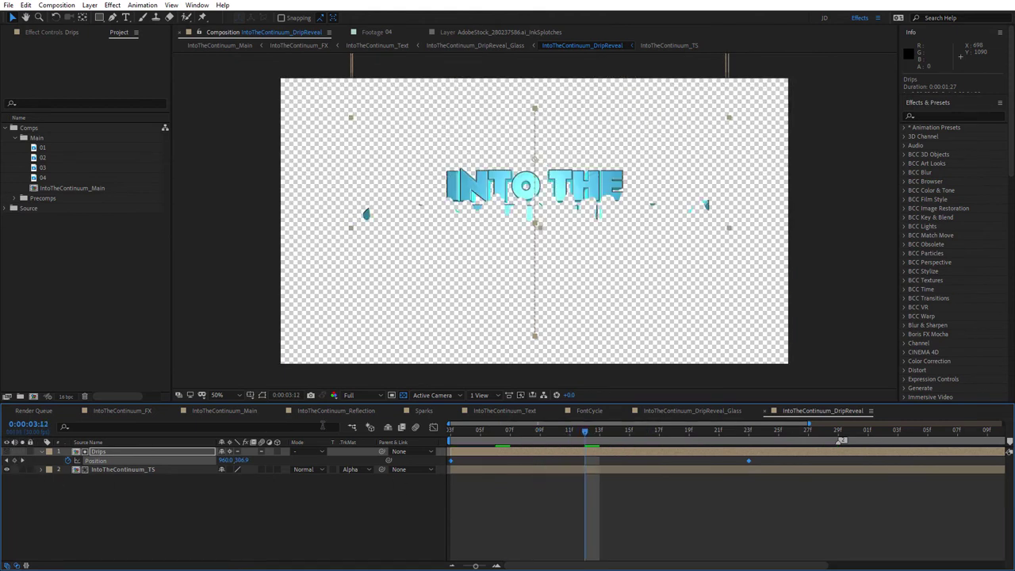
pyautogui.click(451, 436)
pyautogui.press('space')
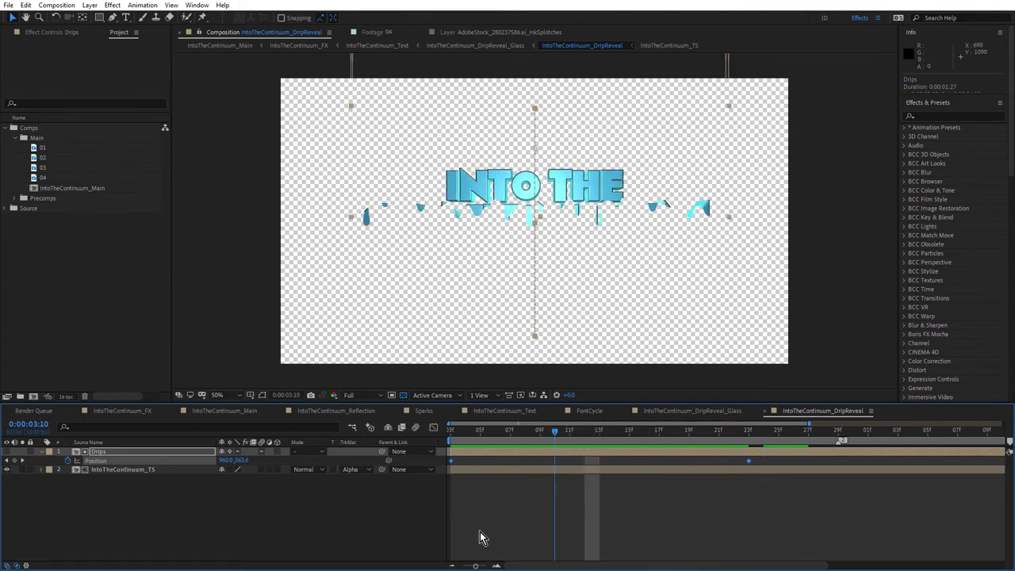
pyautogui.press('Tab')
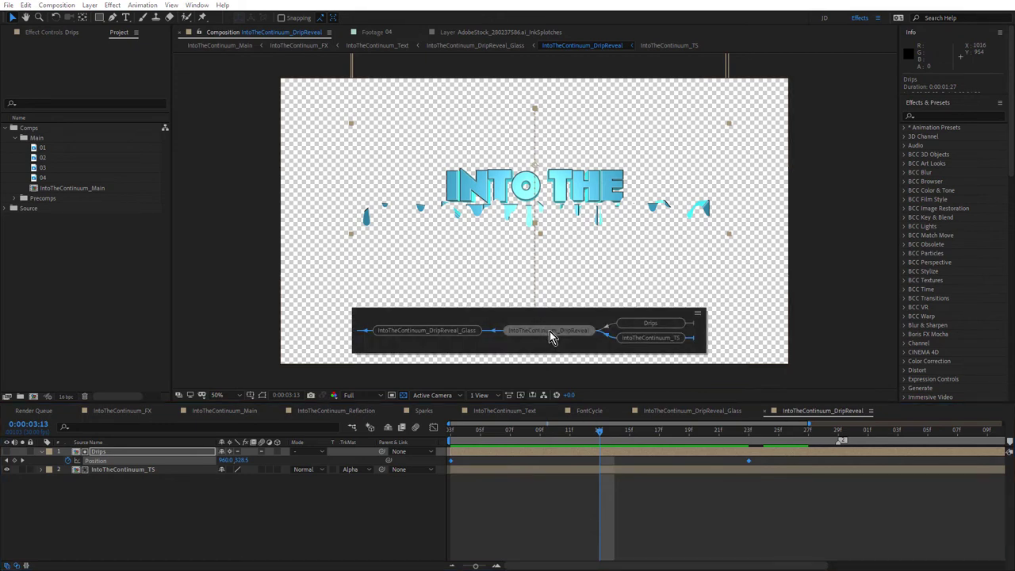
pyautogui.click(551, 334)
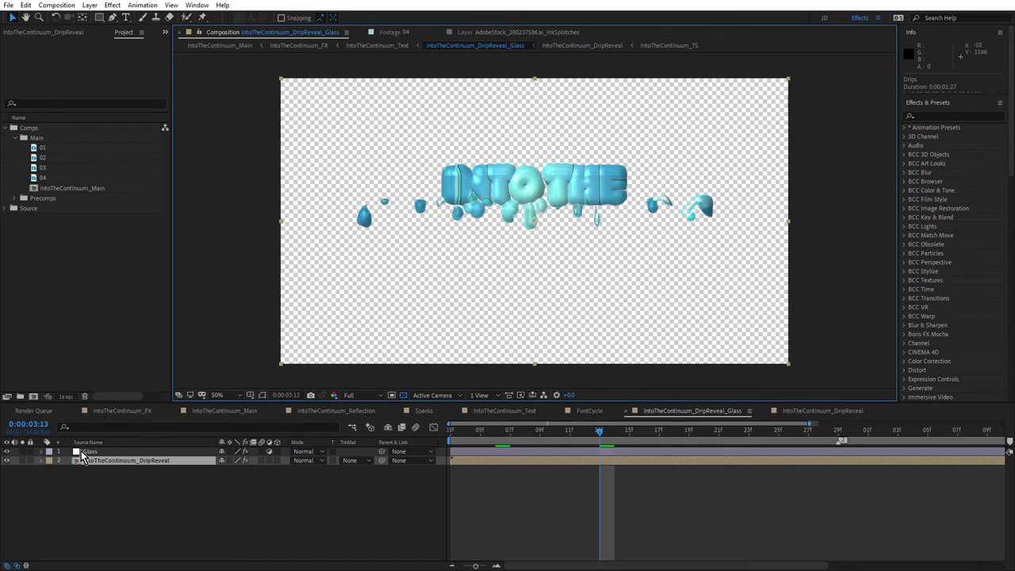
# - Turn off the transparency grid for a black background and show the CC Glass settings
pyautogui.click(7, 452)
pyautogui.click(403, 397)
pyautogui.scroll(2, 553, 206)
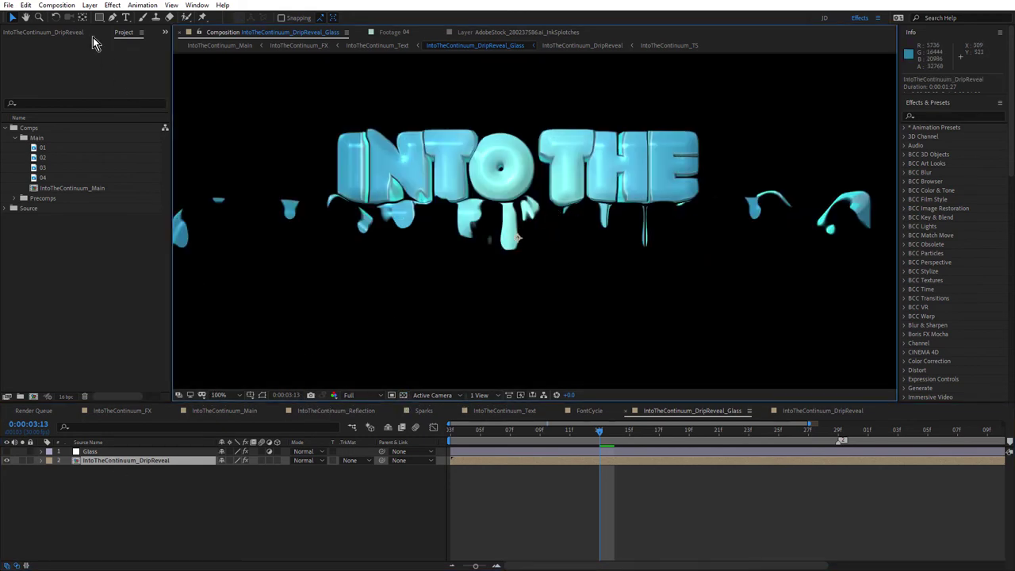
pyautogui.click(130, 37)
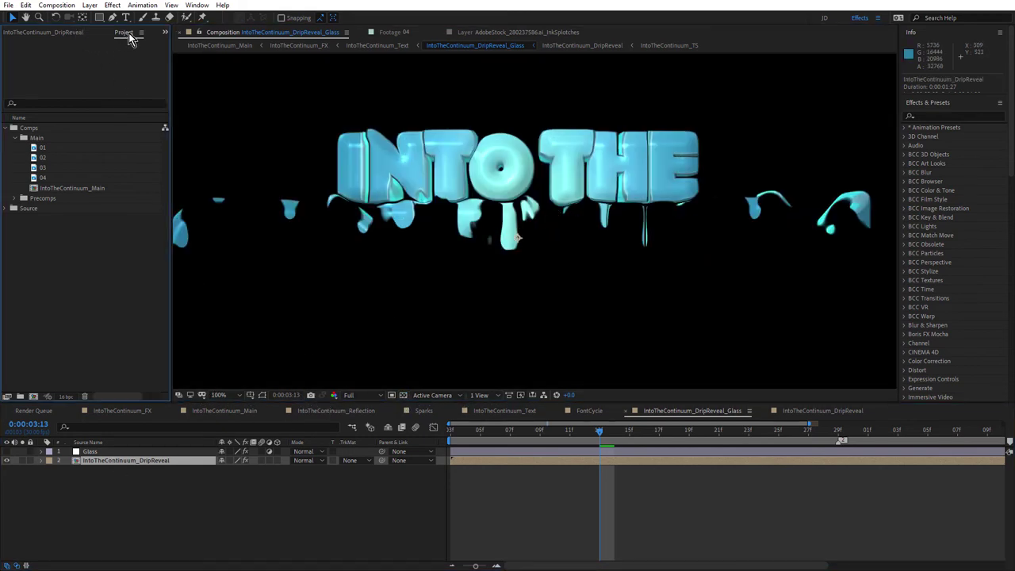
pyautogui.click(73, 35)
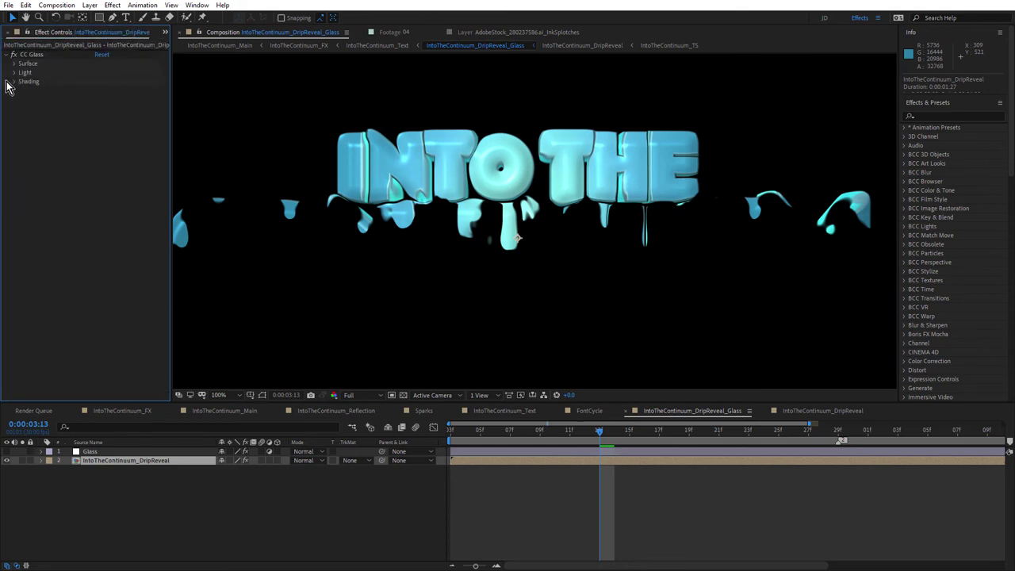
# - Compare the title with CC Glass off and on, leaving the effect enabled
pyautogui.click(14, 55)
pyautogui.click(14, 55)
pyautogui.click(14, 55)
pyautogui.click(13, 54)
pyautogui.click(13, 55)
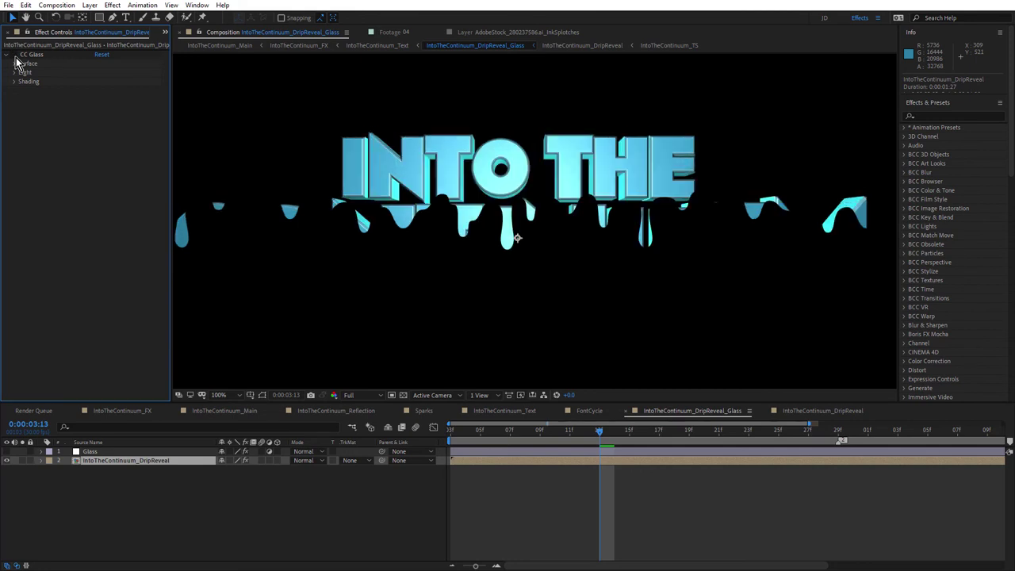
pyautogui.click(14, 55)
pyautogui.click(13, 55)
pyautogui.click(13, 55)
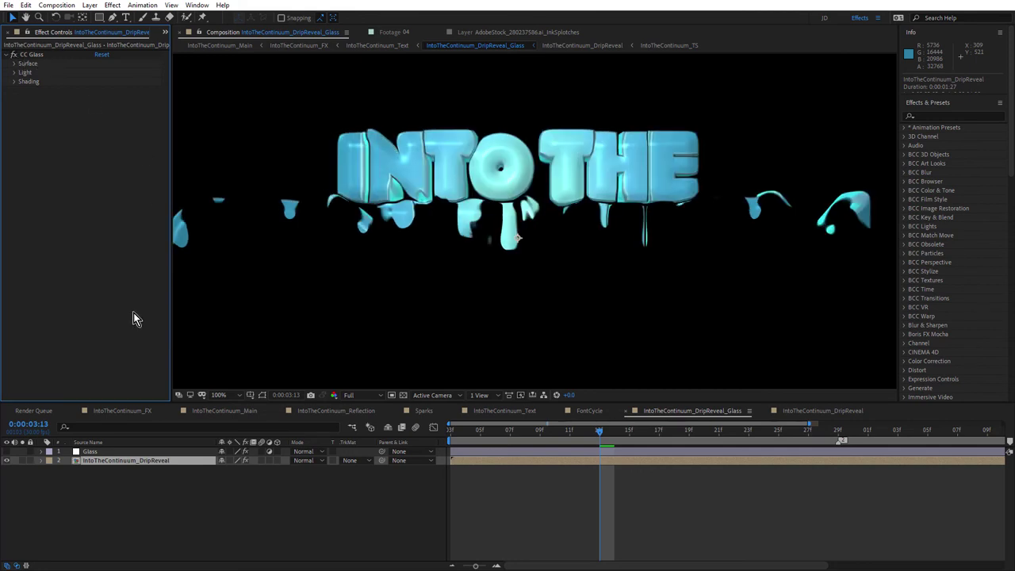
pyautogui.click(92, 451)
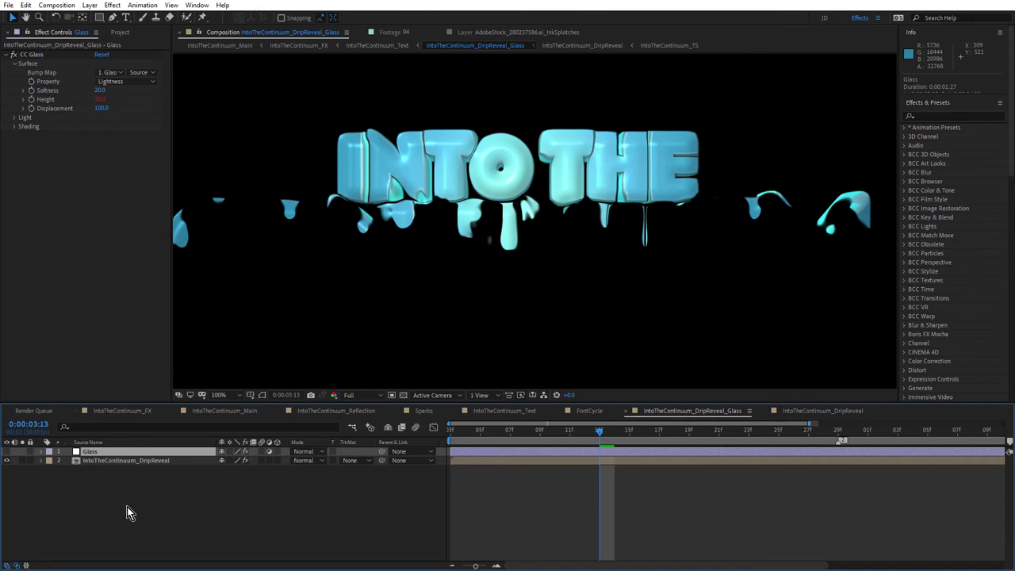
# - Compare the title with and without the Glass layer, leaving it visible
pyautogui.click(7, 452)
pyautogui.click(7, 452)
pyautogui.click(7, 452)
pyautogui.scroll(1, 500, 165)
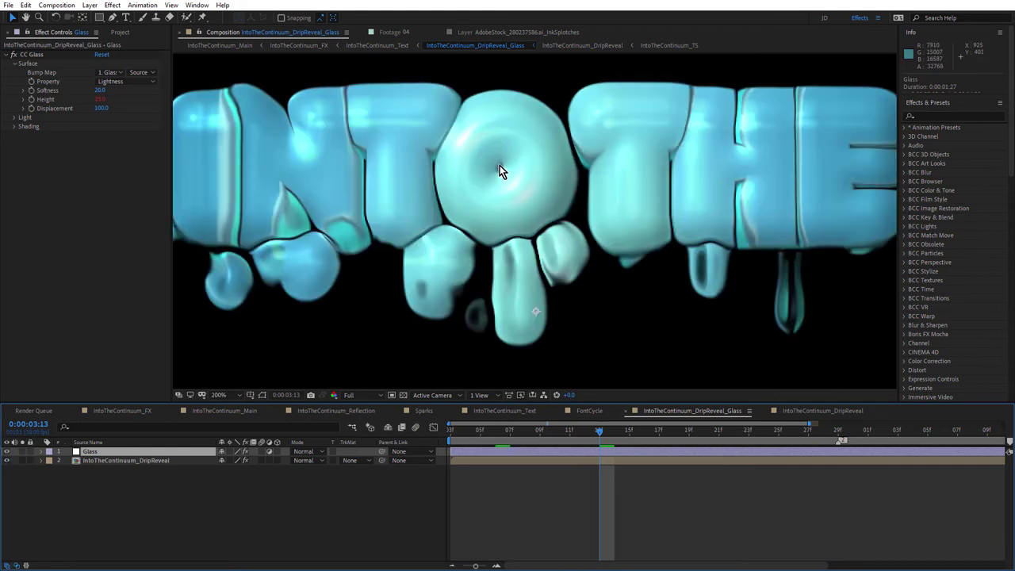
pyautogui.click(8, 452)
pyautogui.click(8, 452)
pyautogui.click(8, 452)
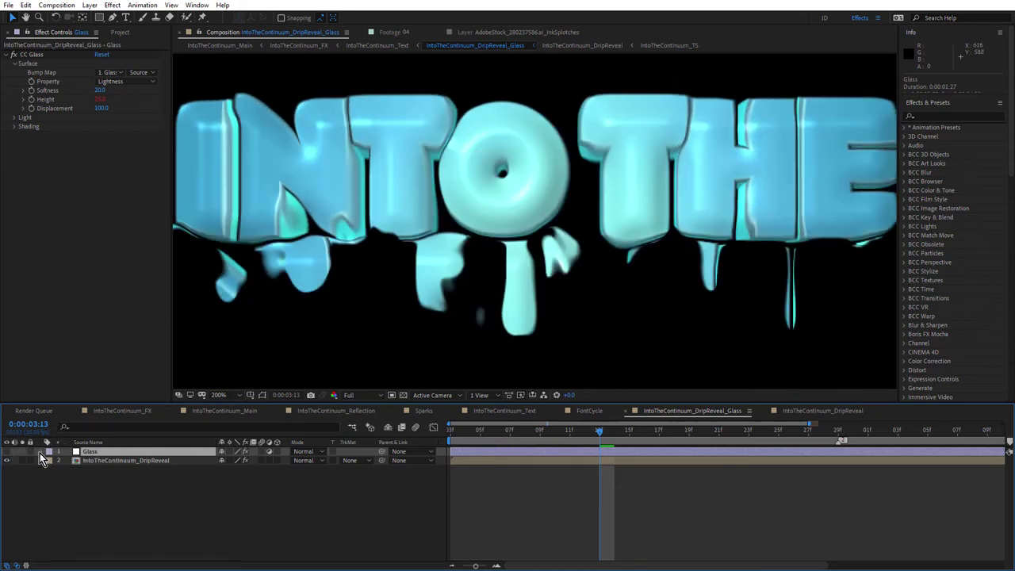
pyautogui.click(7, 451)
pyautogui.click(7, 451)
pyautogui.click(7, 452)
# - Scrub forward to about 0:00:03:18 where CONTINUUM appears
pyautogui.scroll(-4, 531, 195)
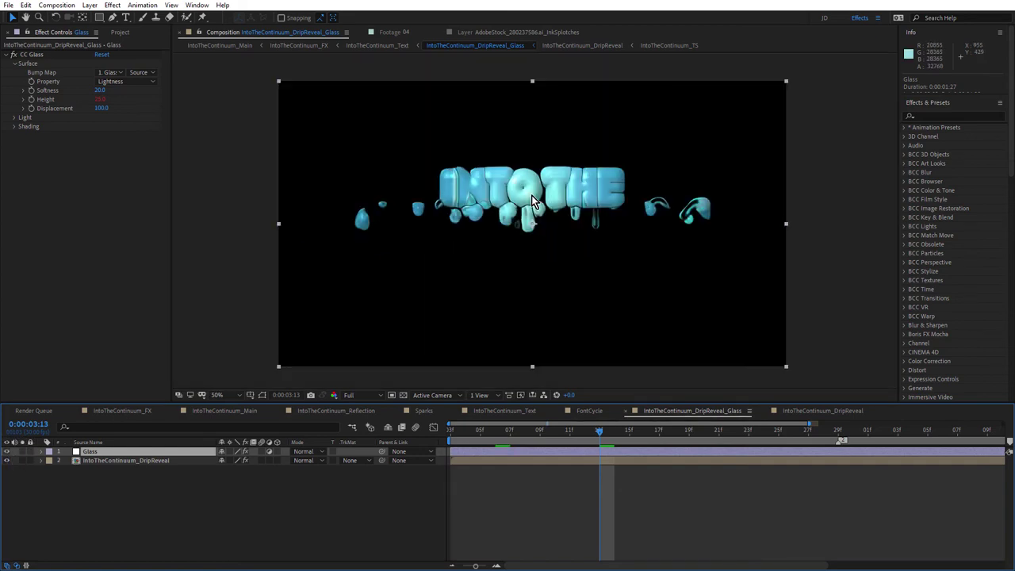
pyautogui.moveTo(584, 434); pyautogui.dragTo(664, 495)
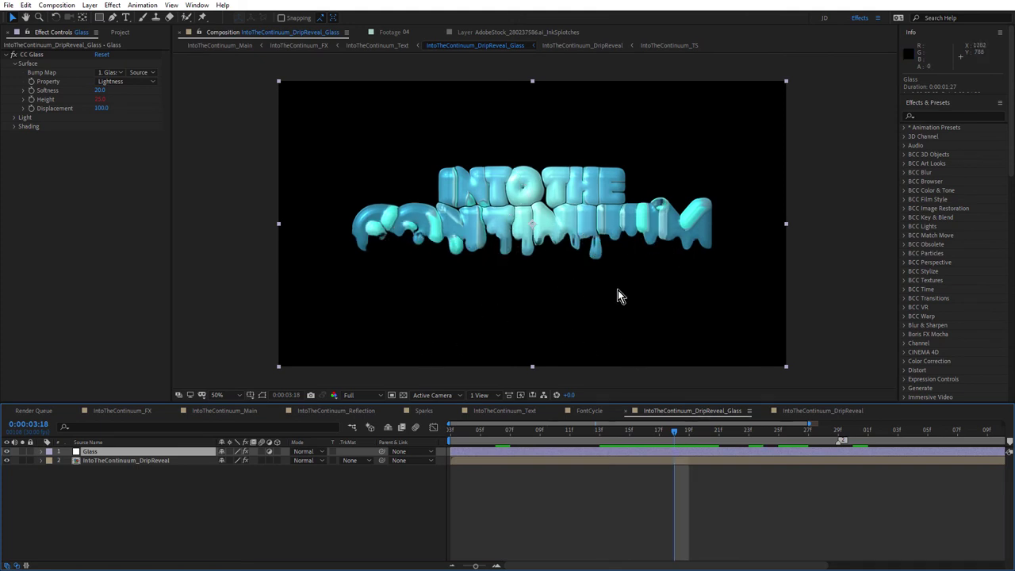
pyautogui.press('Tab')
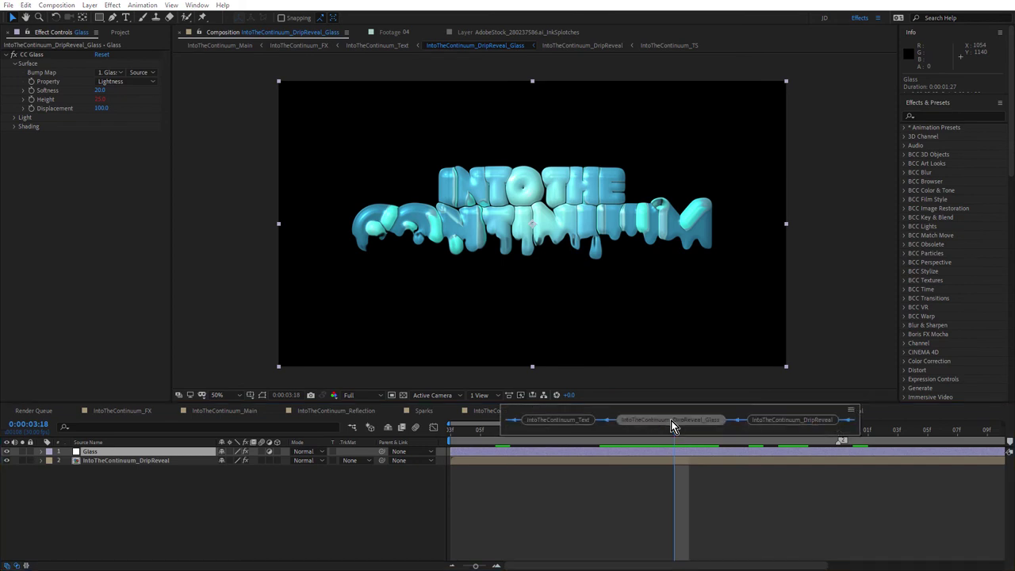
# - Open IntoTheContinuum_Text and compare the Charcoal Sketch effect off and on at 0:00:03:05
pyautogui.click(582, 422)
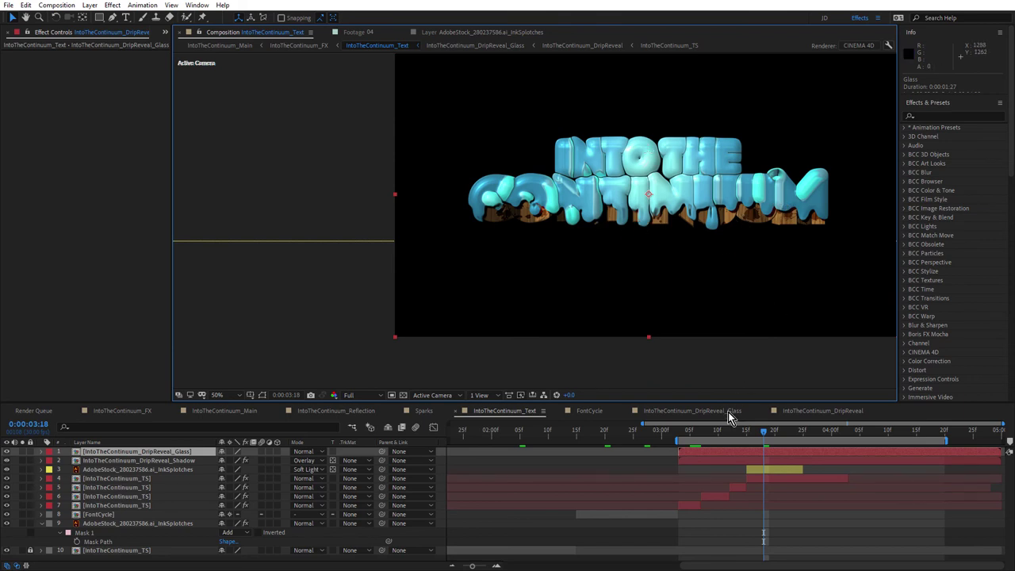
pyautogui.click(690, 434)
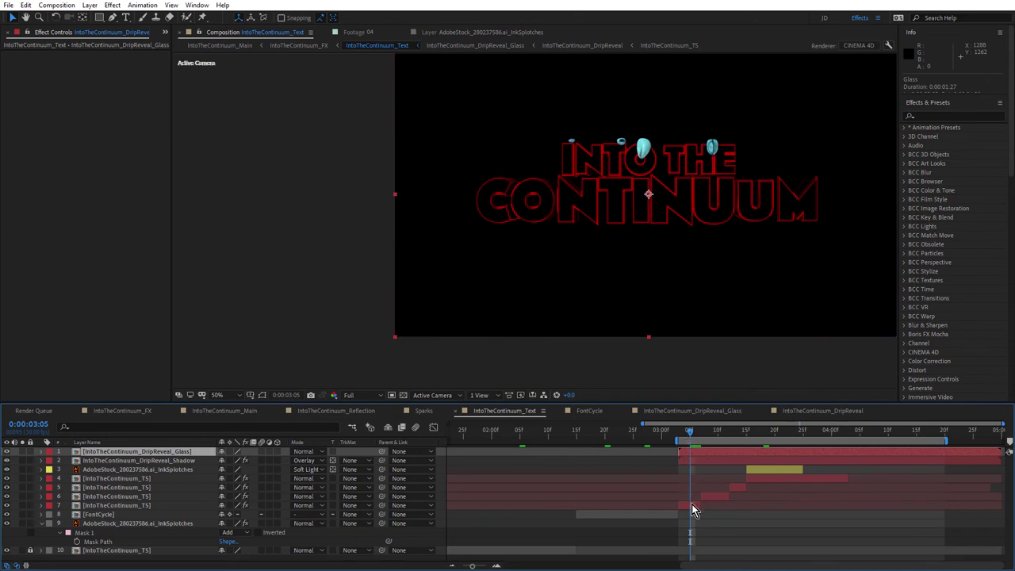
pyautogui.click(693, 508)
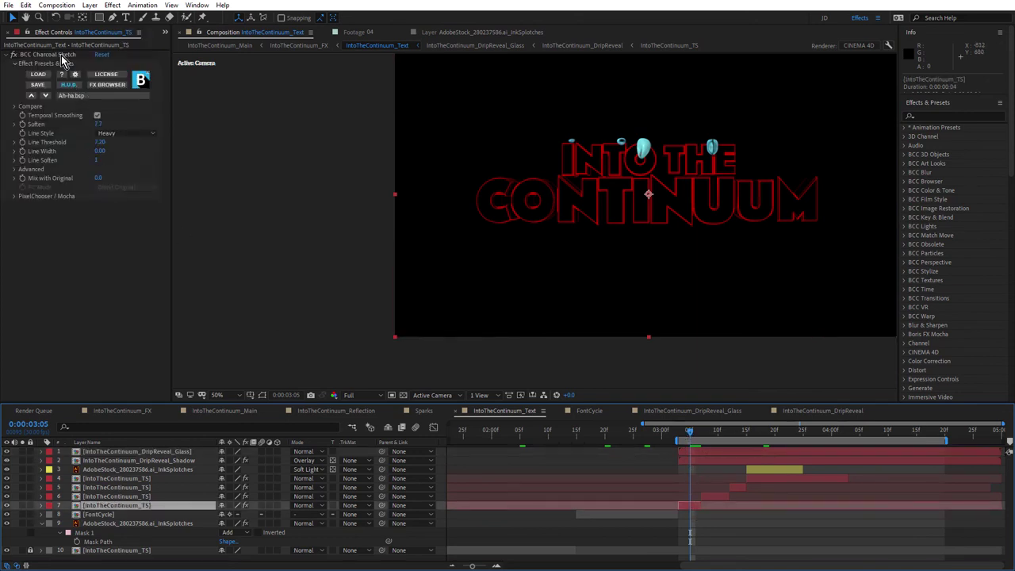
pyautogui.click(14, 55)
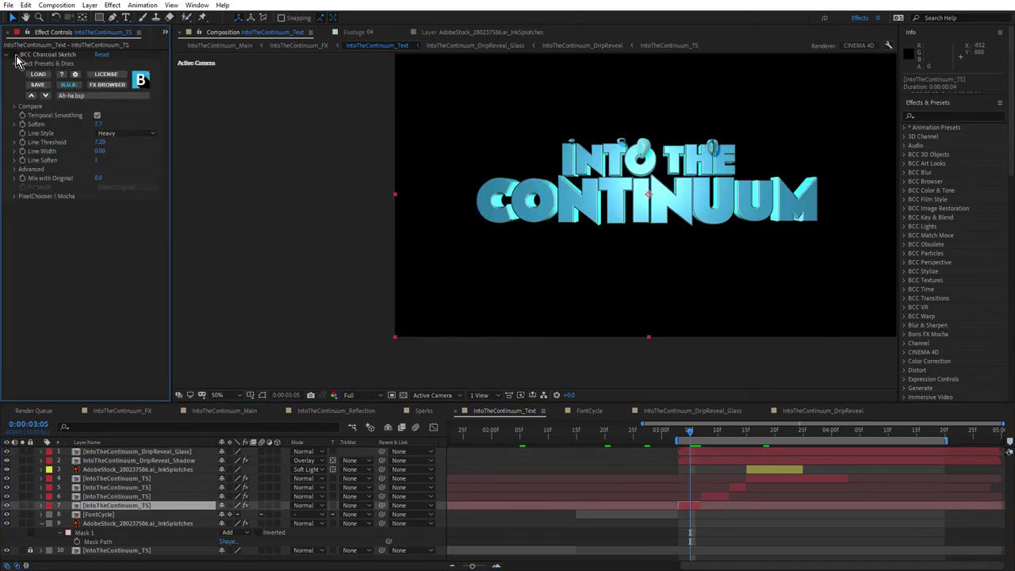
pyautogui.click(14, 55)
pyautogui.scroll(2, 670, 192)
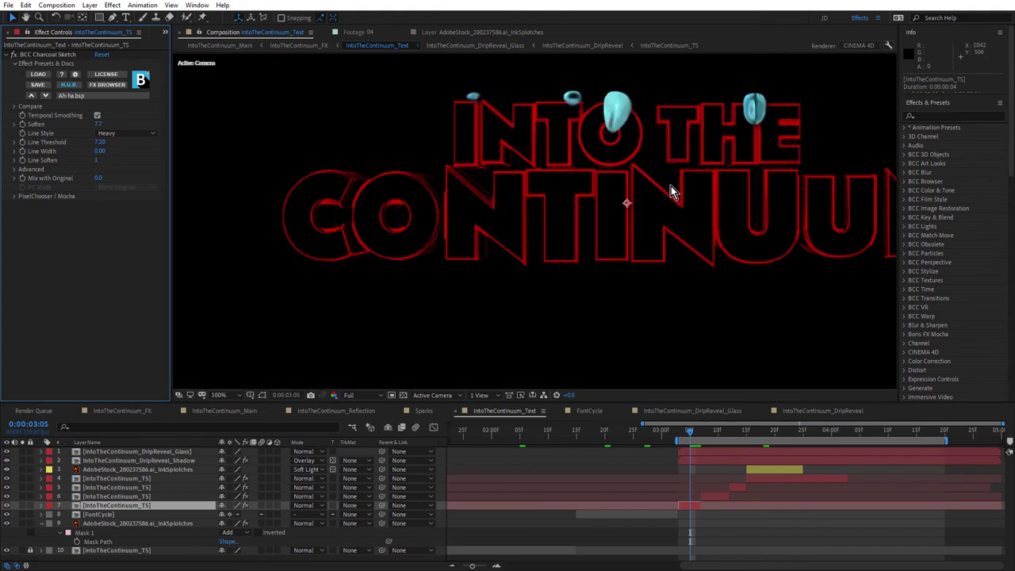
pyautogui.scroll(-2, 645, 195)
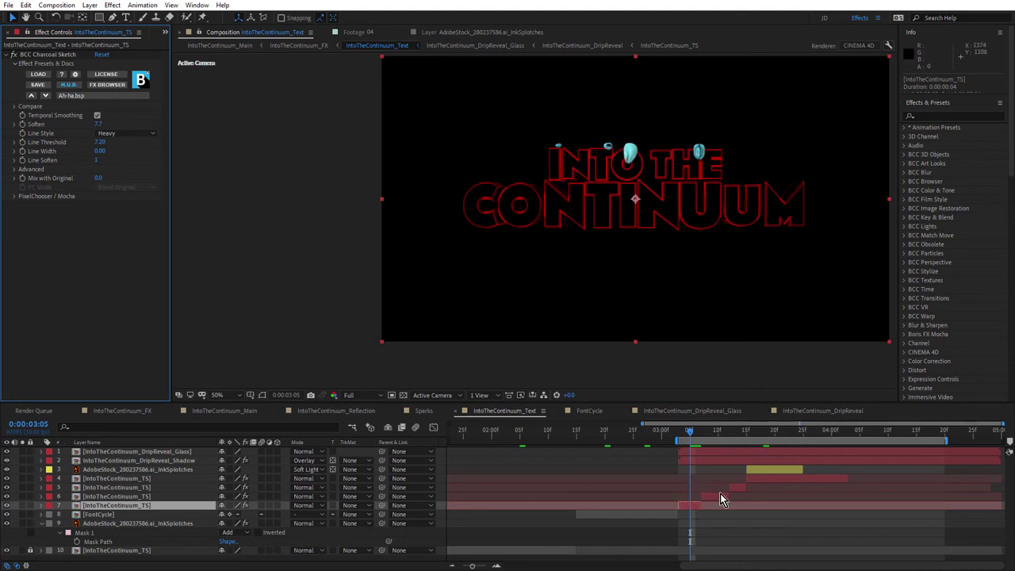
# - Inspect the Halftone and Grunge layer at 0:00:03:09, then select the Pin Art 3D layer at 0:00:03:12
pyautogui.click(712, 438)
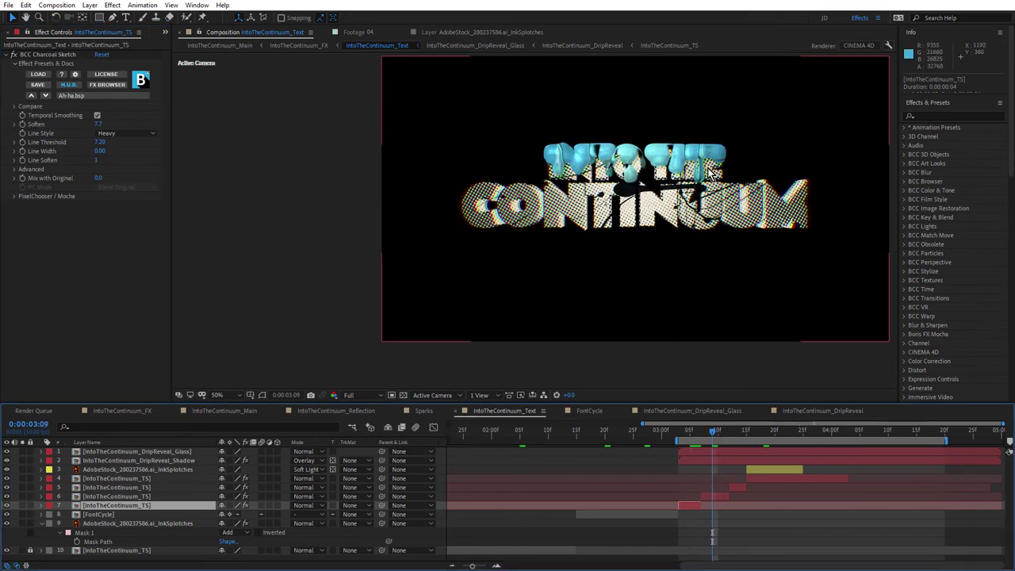
pyautogui.click(721, 496)
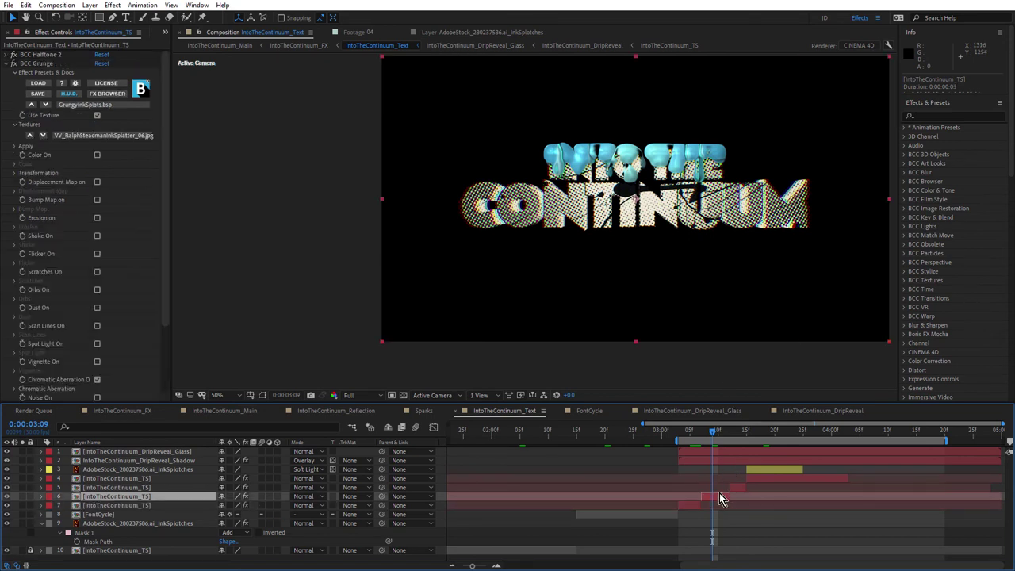
pyautogui.click(5, 63)
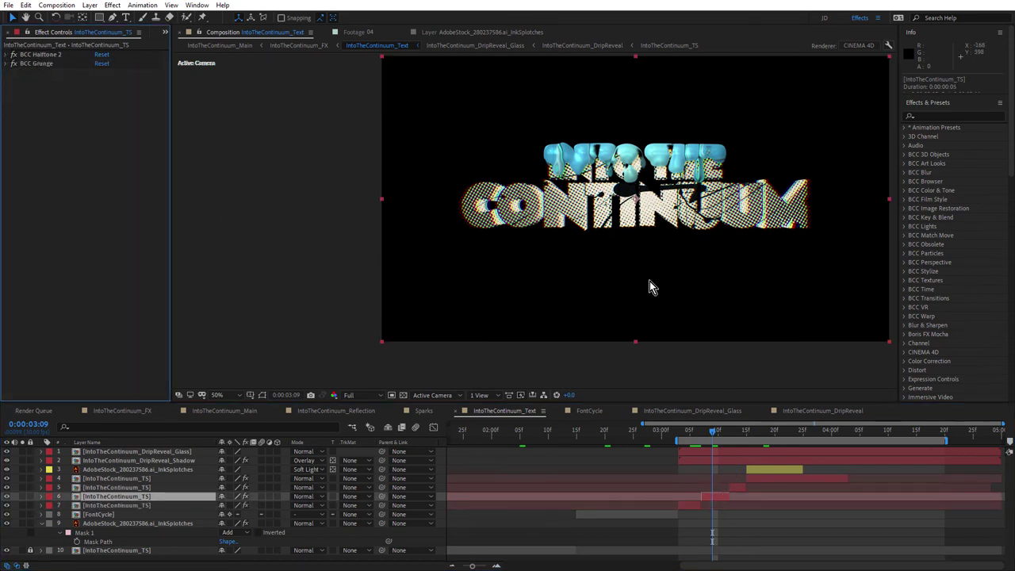
pyautogui.click(734, 430)
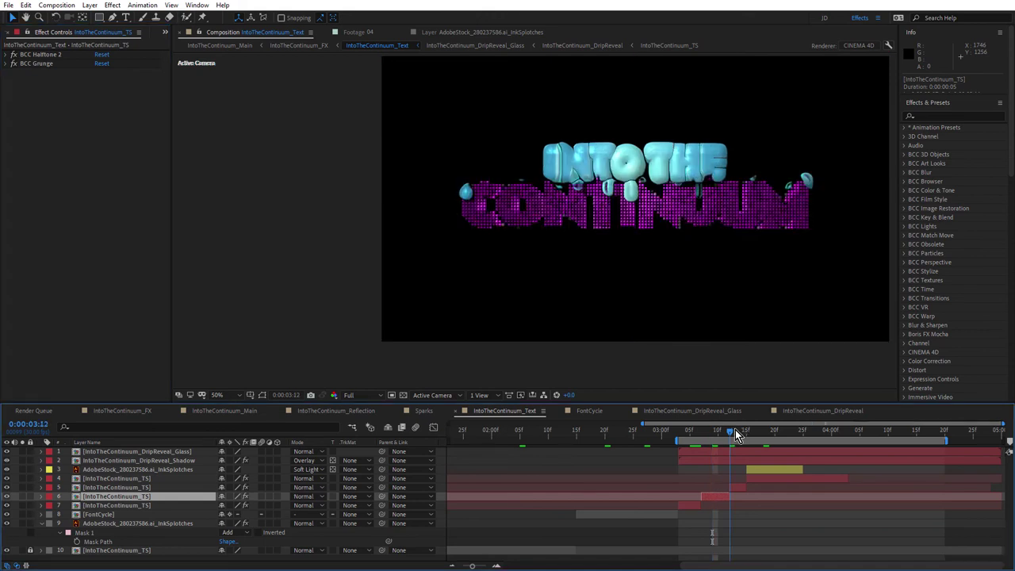
pyautogui.click(740, 488)
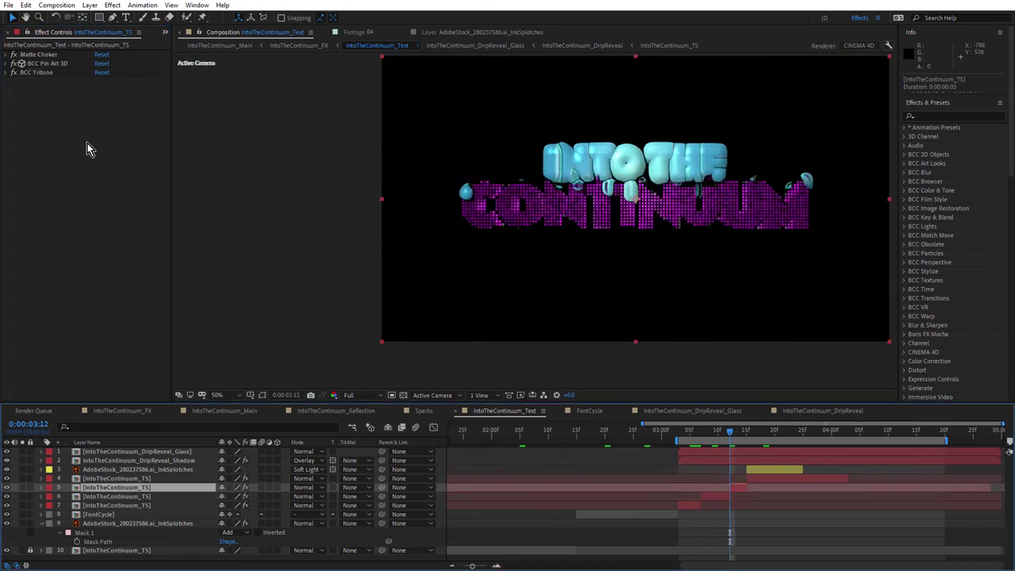
# - Compare the Pin Art 3D effect off and on, then step forward to about 0:00:03:15
pyautogui.click(14, 54)
pyautogui.scroll(2, 726, 242)
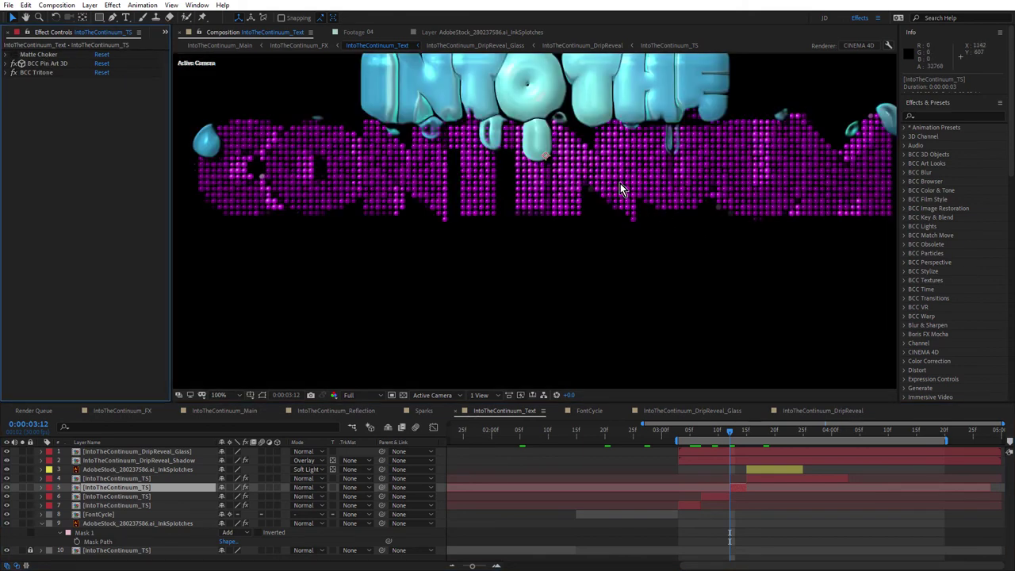
pyautogui.click(16, 64)
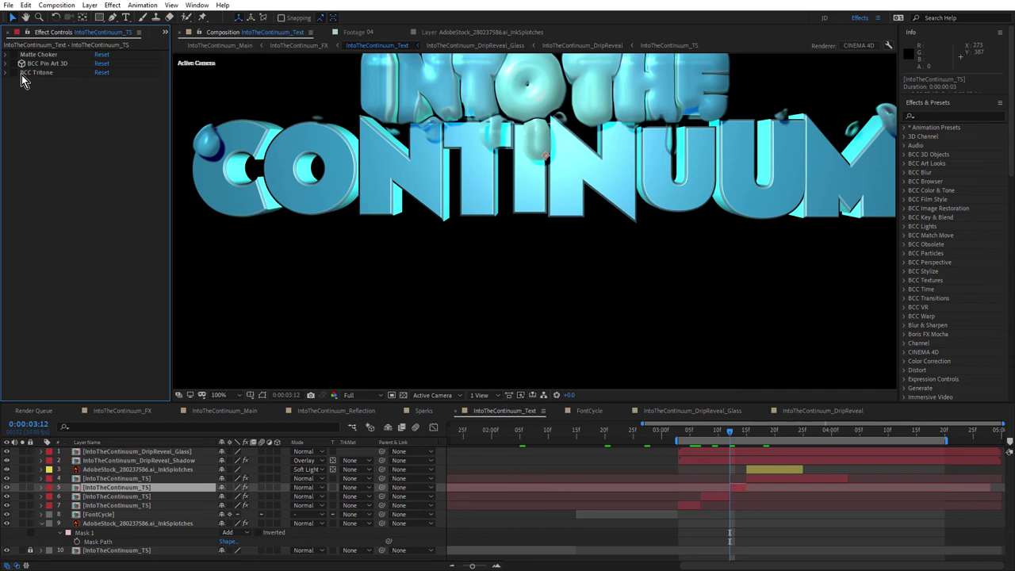
pyautogui.click(15, 63)
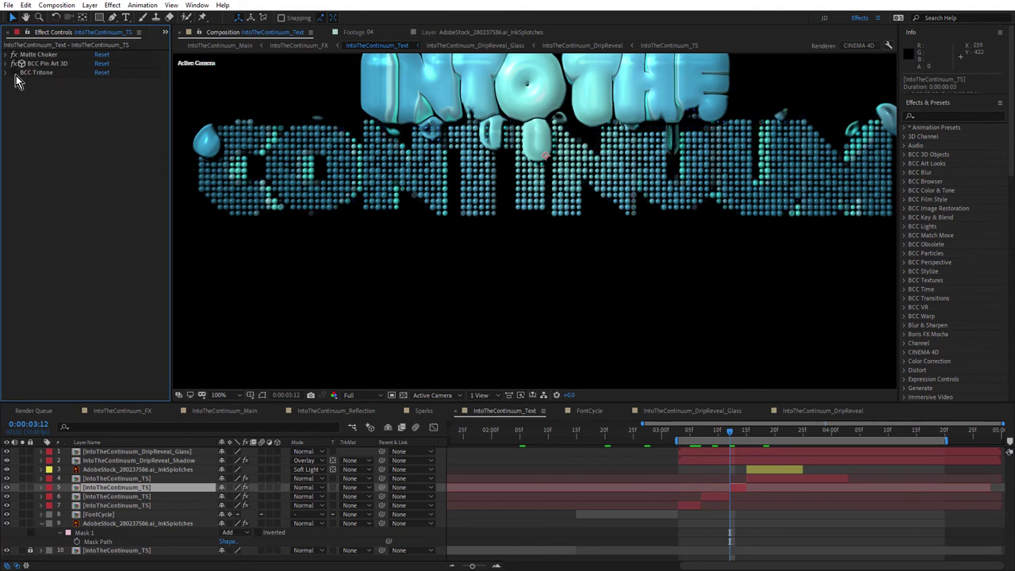
pyautogui.scroll(-2, 629, 181)
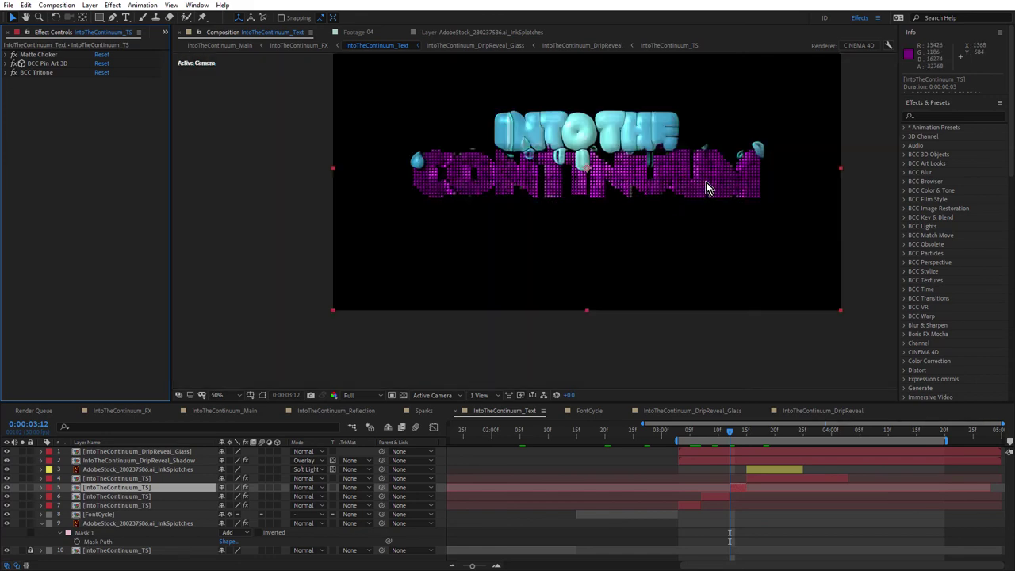
pyautogui.moveTo(733, 438); pyautogui.dragTo(752, 441)
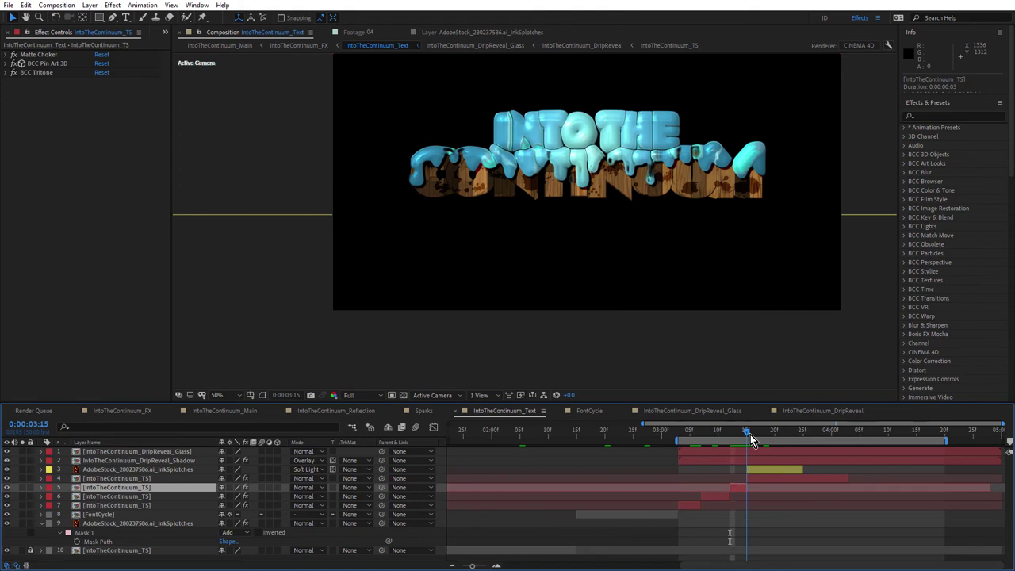
# - Inspect the BCC Wooden Planks layer, scrub to 0:00:03:20 and preview, then switch to IntoTheContinuum_Main
pyautogui.click(760, 479)
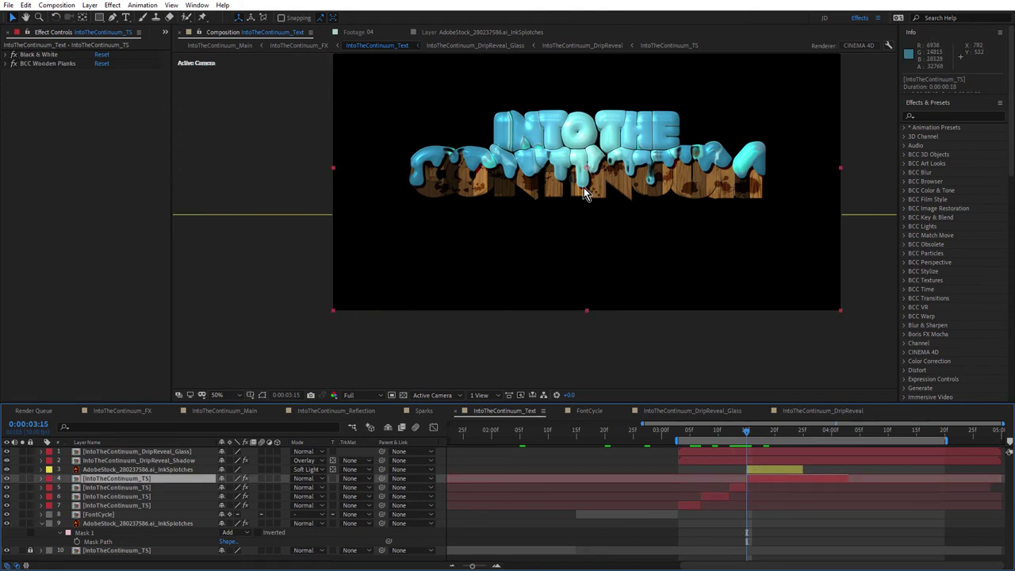
pyautogui.scroll(2, 627, 192)
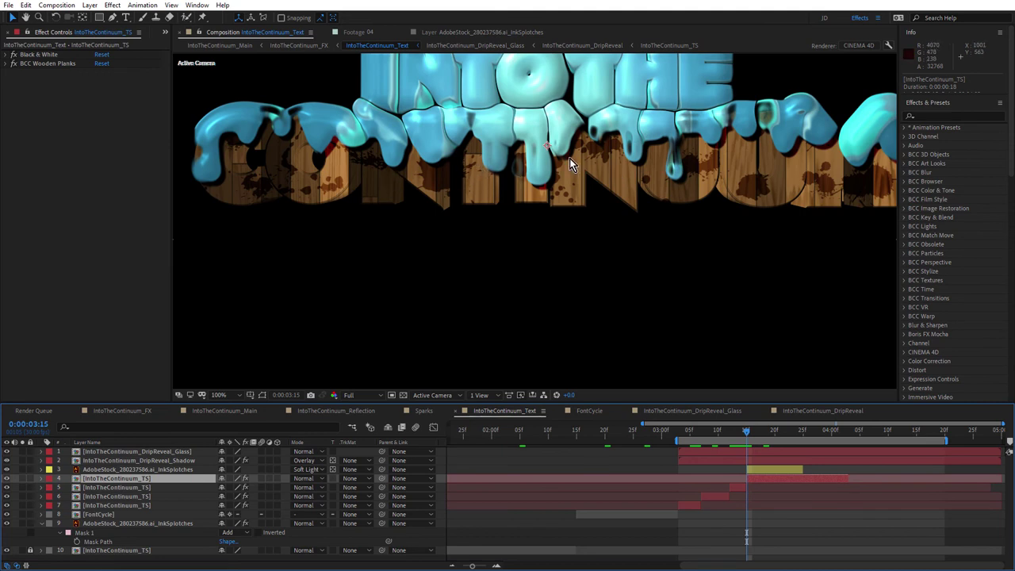
pyautogui.scroll(-2, 610, 158)
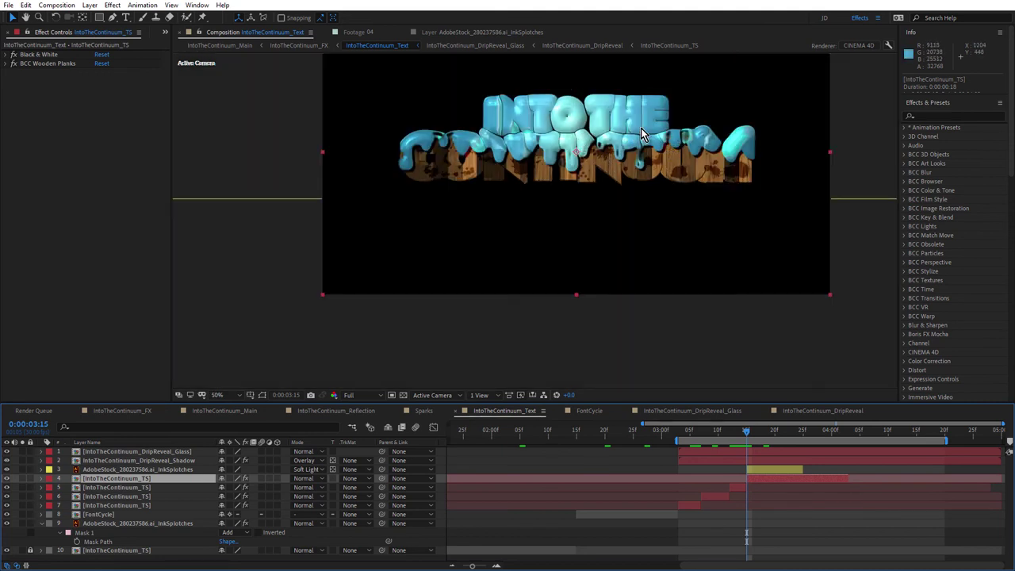
pyautogui.click(758, 432)
pyautogui.moveTo(760, 431); pyautogui.dragTo(775, 434)
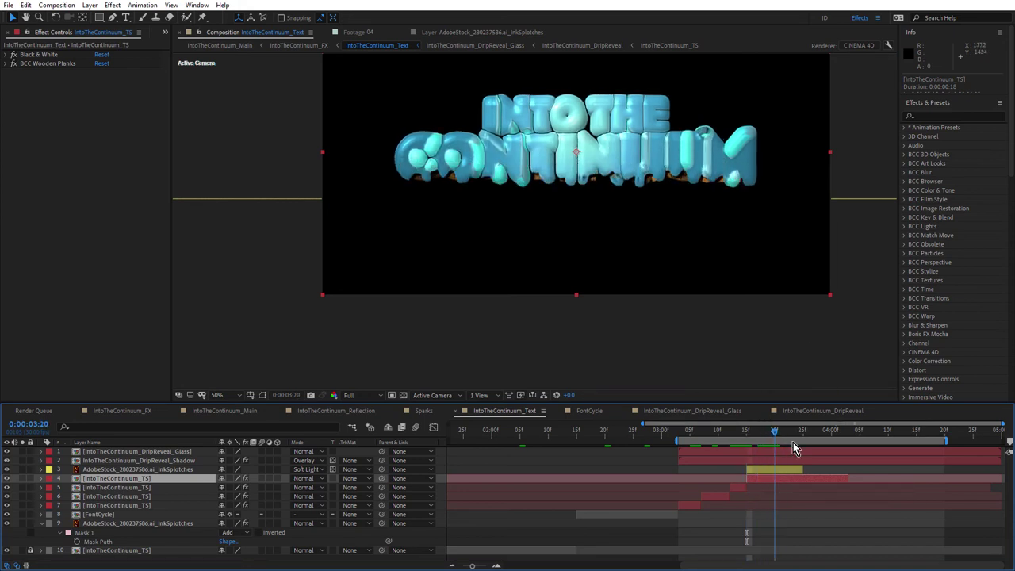
pyautogui.press('space')
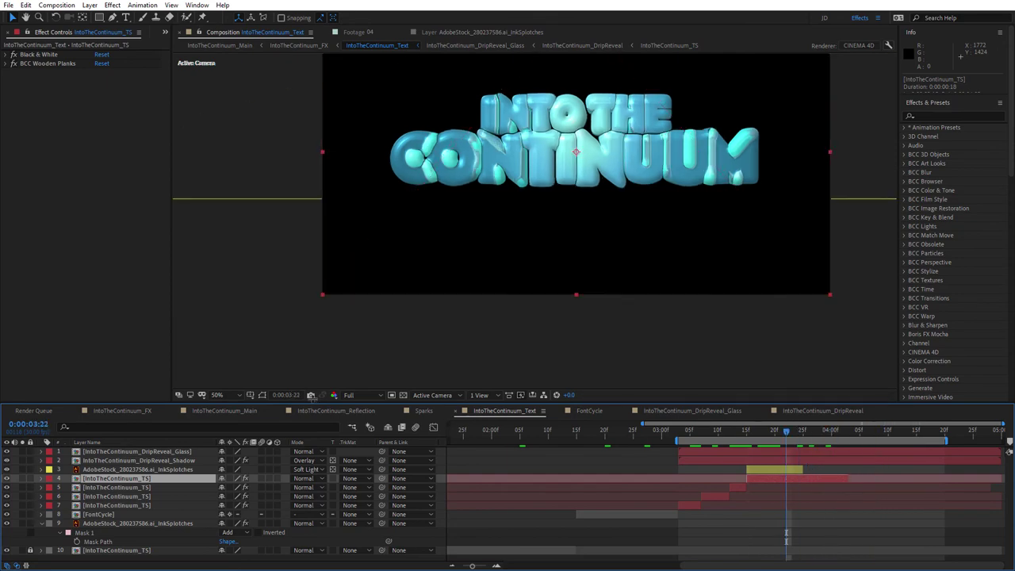
pyautogui.click(225, 412)
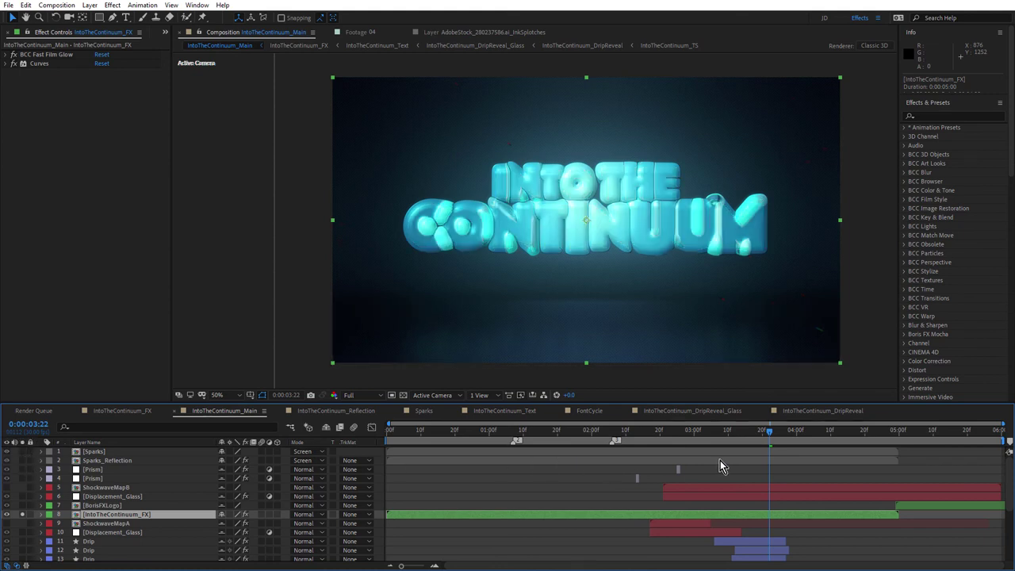
pyautogui.moveTo(773, 435)
pyautogui.mouseDown()
pyautogui.moveTo(797, 435)
pyautogui.moveTo(770, 435)
pyautogui.mouseUp()
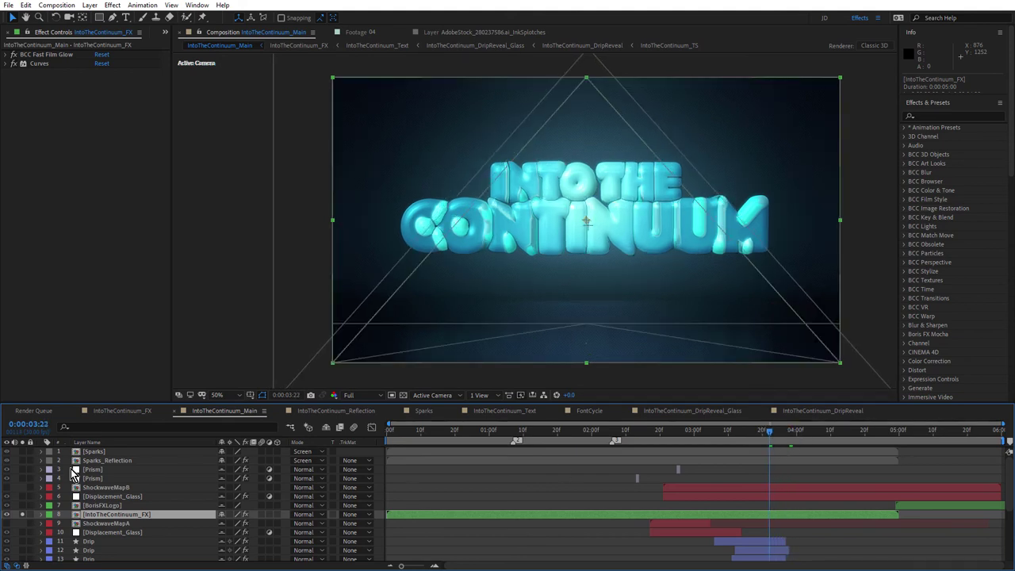
pyautogui.scroll(-3, 95, 476)
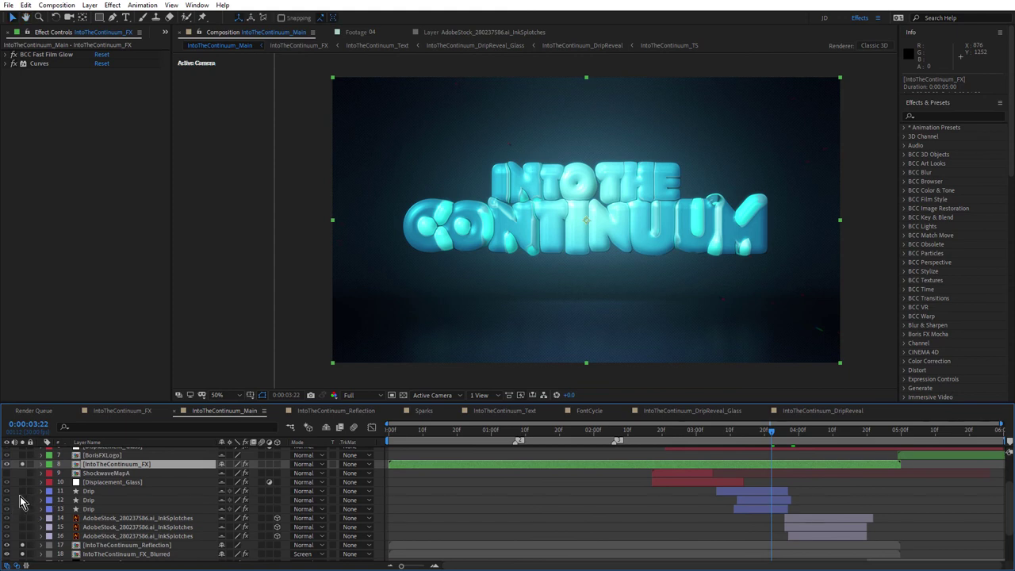
pyautogui.click(87, 493)
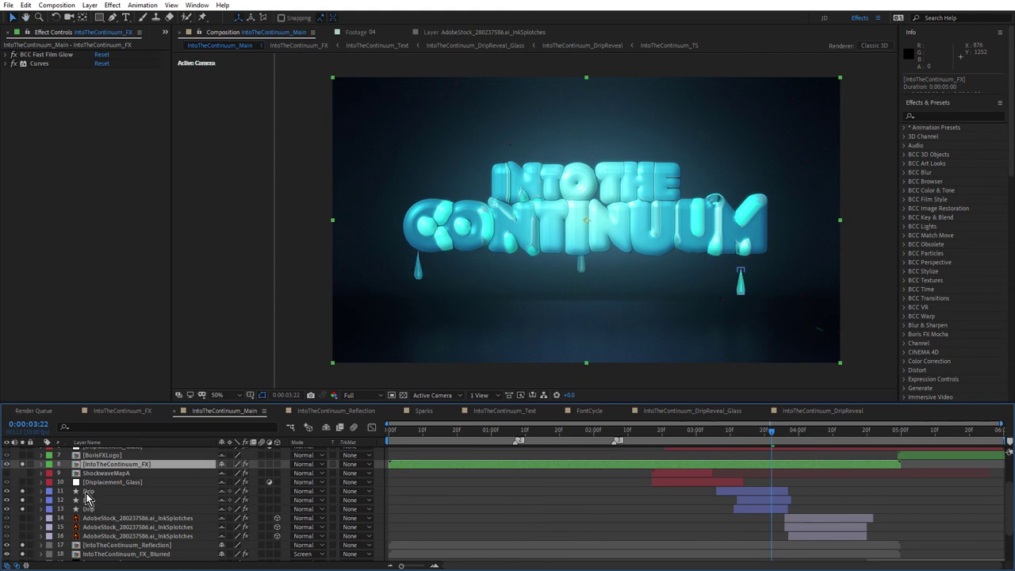
pyautogui.keyDown('shift'); pyautogui.click(92, 511); pyautogui.keyUp('shift')
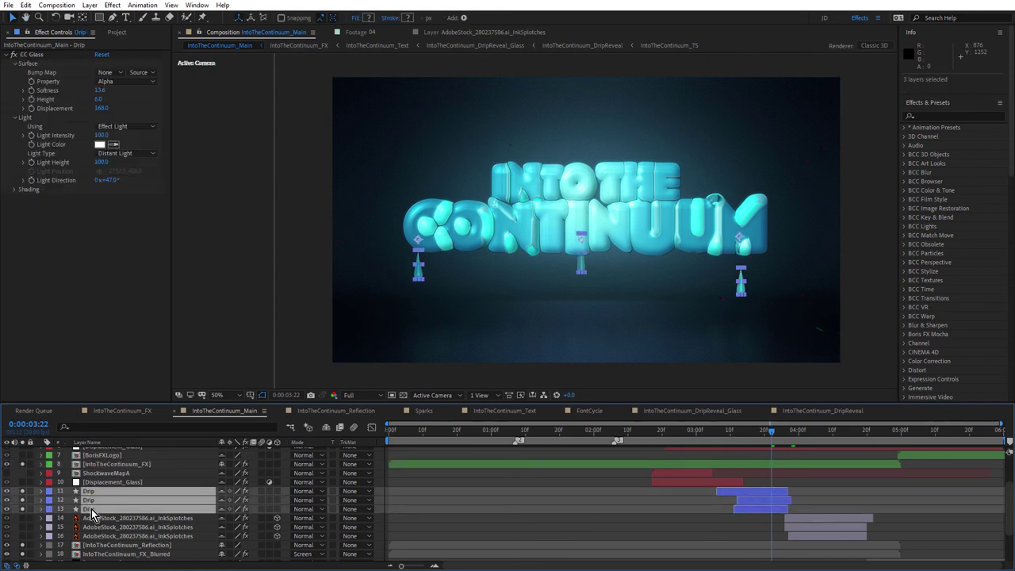
pyautogui.scroll(1, 753, 288)
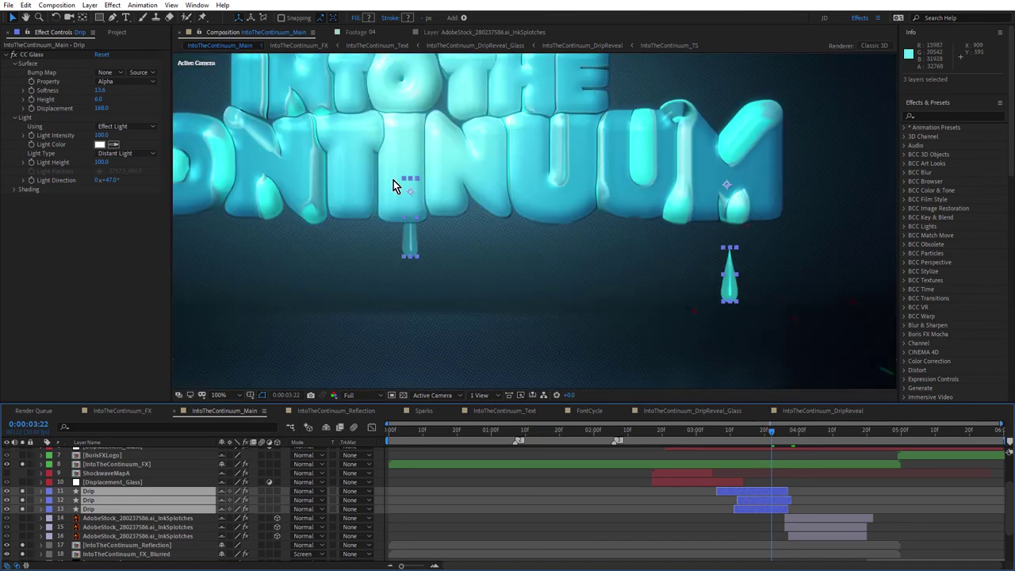
pyautogui.scroll(-1, 545, 209)
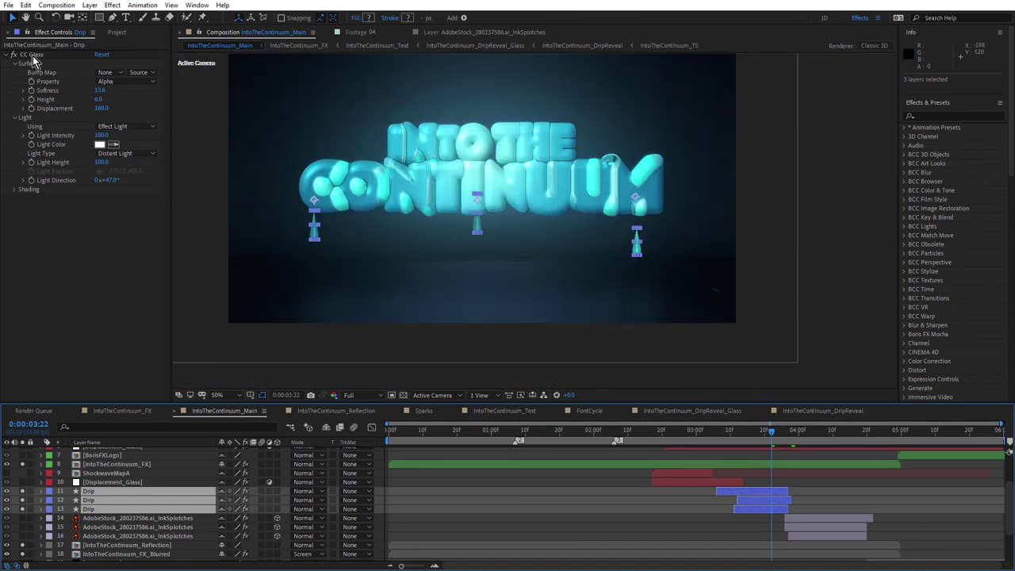
pyautogui.scroll(3, 308, 244)
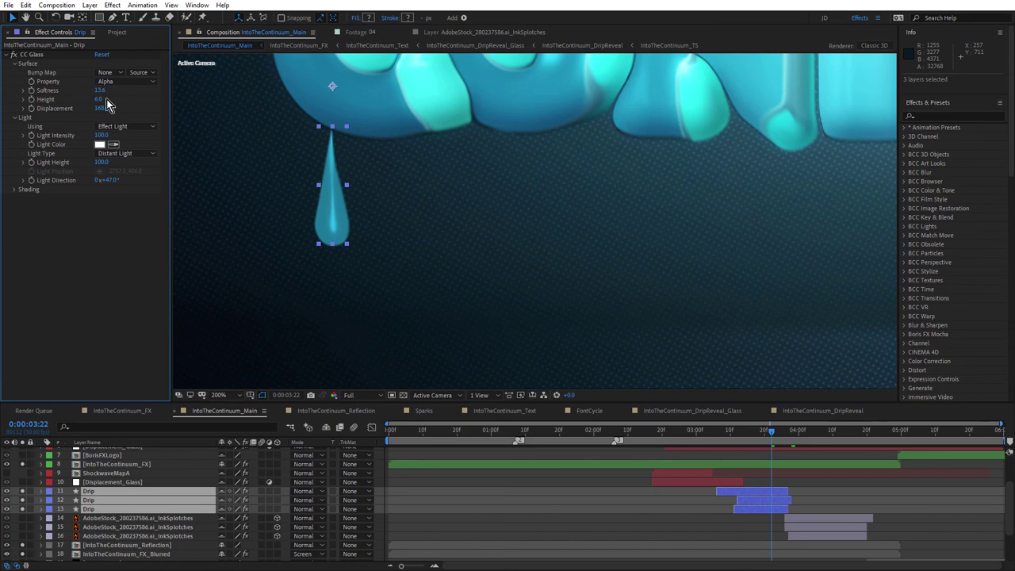
pyautogui.scroll(-2, 232, 126)
pyautogui.hscroll(2, 555, 216)
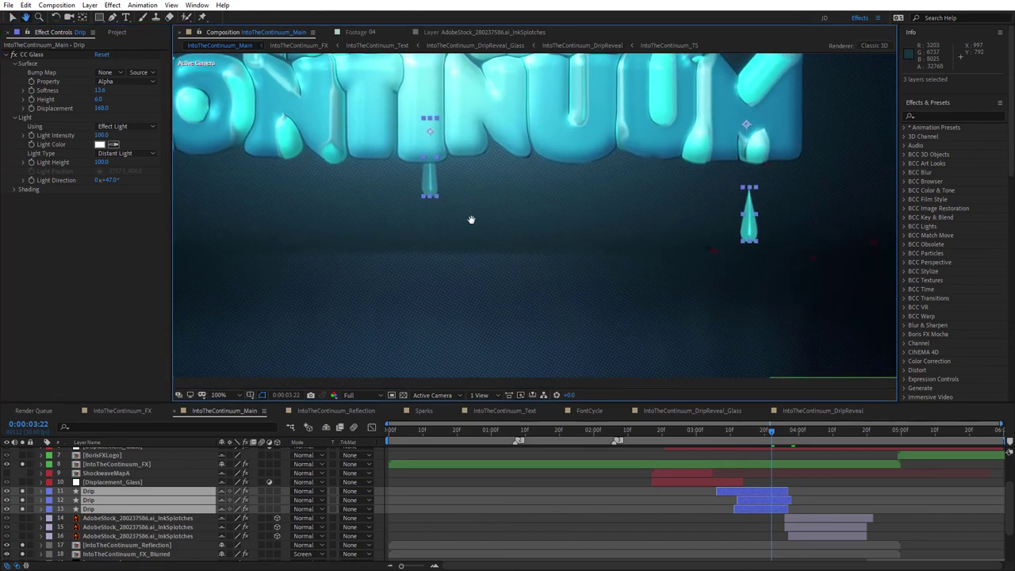
pyautogui.scroll(1, 781, 227)
pyautogui.click(13, 55)
pyautogui.click(13, 55)
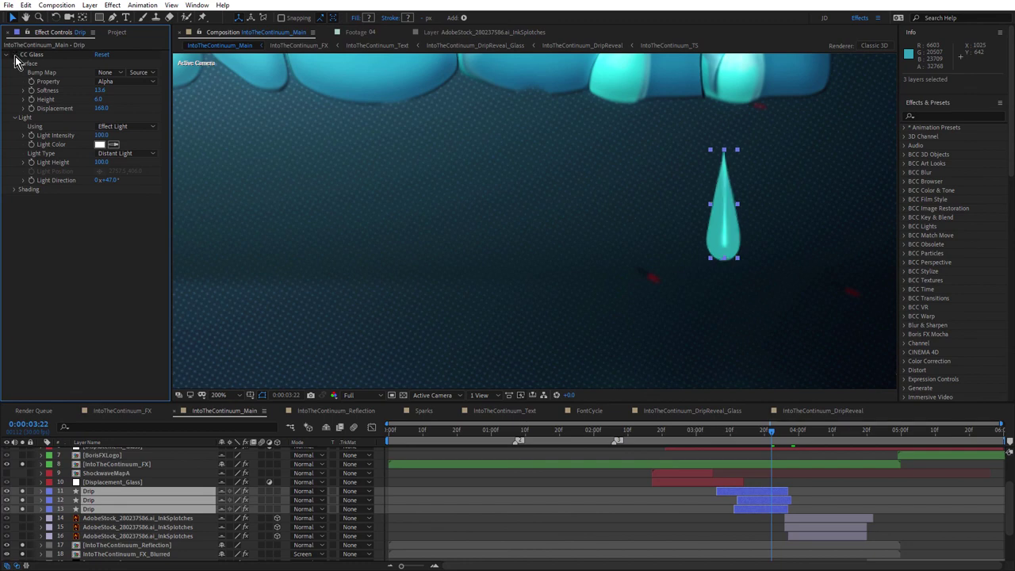
pyautogui.click(14, 56)
pyautogui.click(14, 55)
pyautogui.scroll(-3, 578, 179)
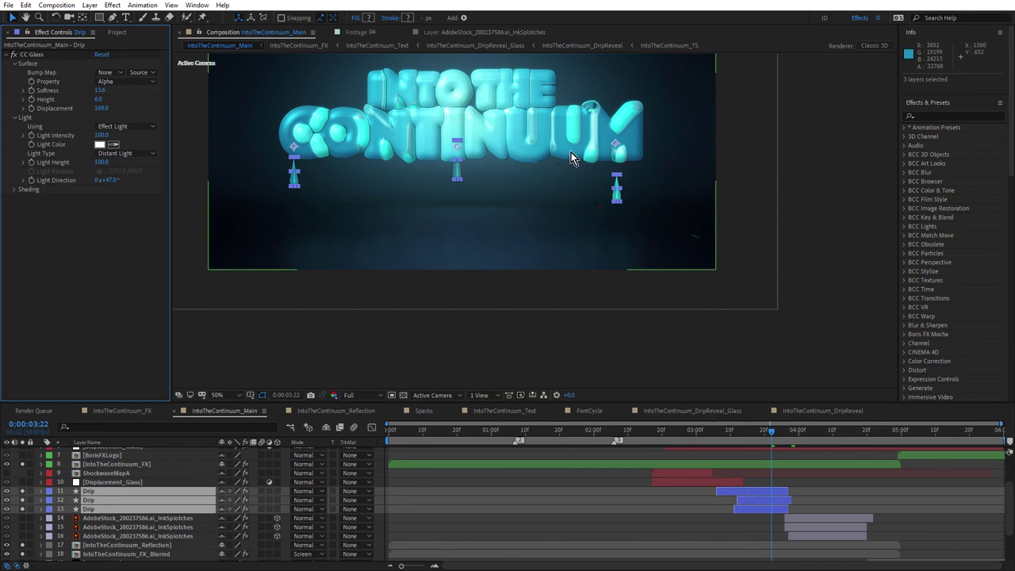
pyautogui.click(745, 430)
pyautogui.moveTo(745, 433)
pyautogui.mouseDown()
pyautogui.moveTo(734, 436)
pyautogui.moveTo(744, 434)
pyautogui.mouseUp()
pyautogui.scroll(2, 626, 136)
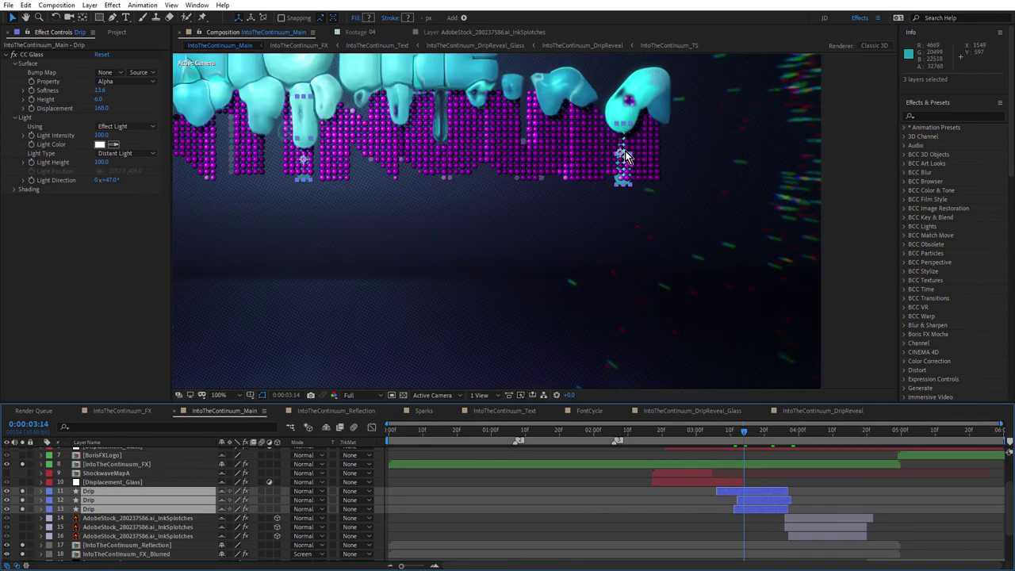
pyautogui.scroll(-2, 625, 155)
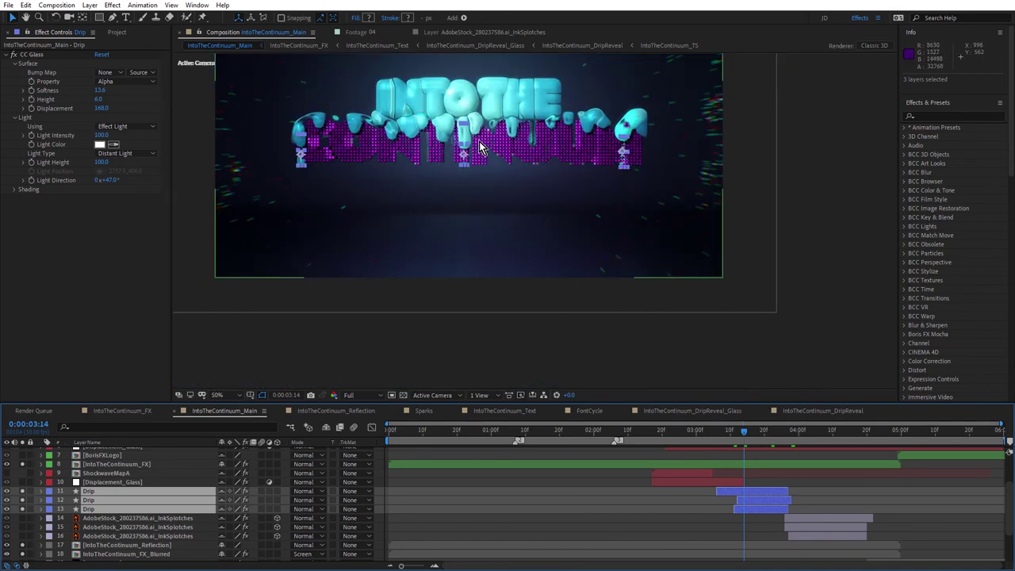
pyautogui.scroll(2, 479, 148)
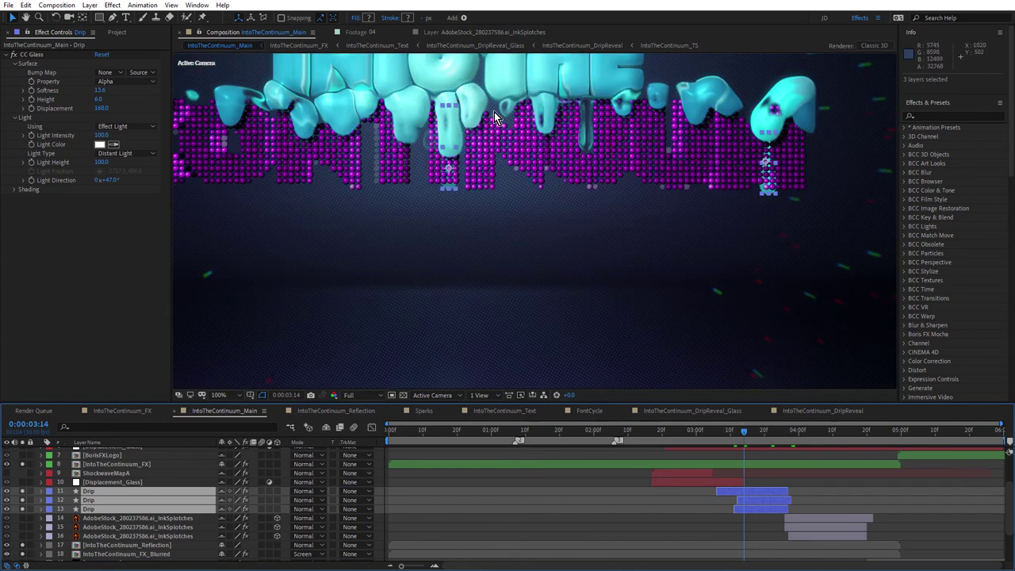
pyautogui.scroll(-2, 497, 121)
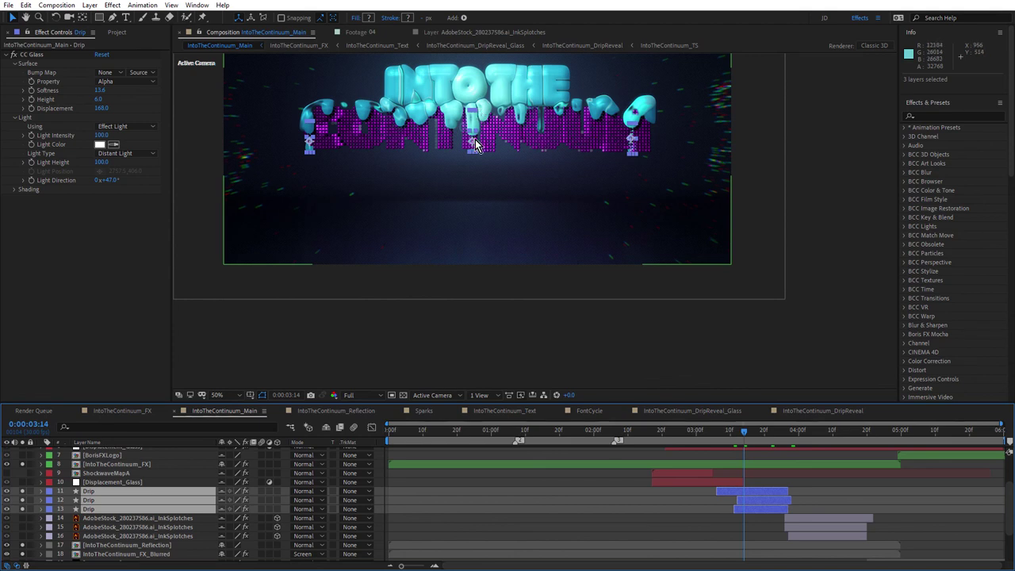
pyautogui.moveTo(754, 433); pyautogui.dragTo(784, 432)
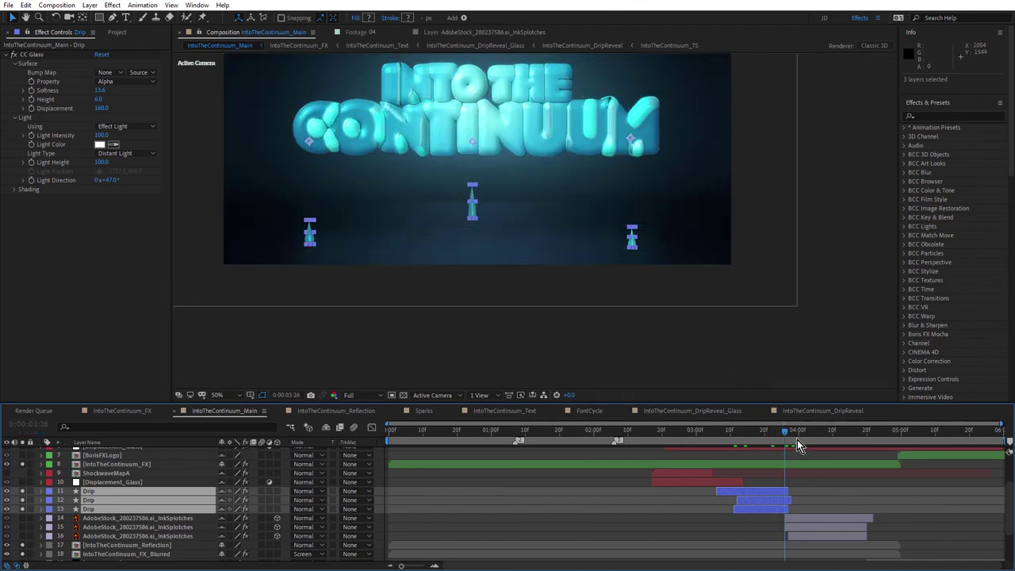
pyautogui.moveTo(793, 433); pyautogui.dragTo(799, 433)
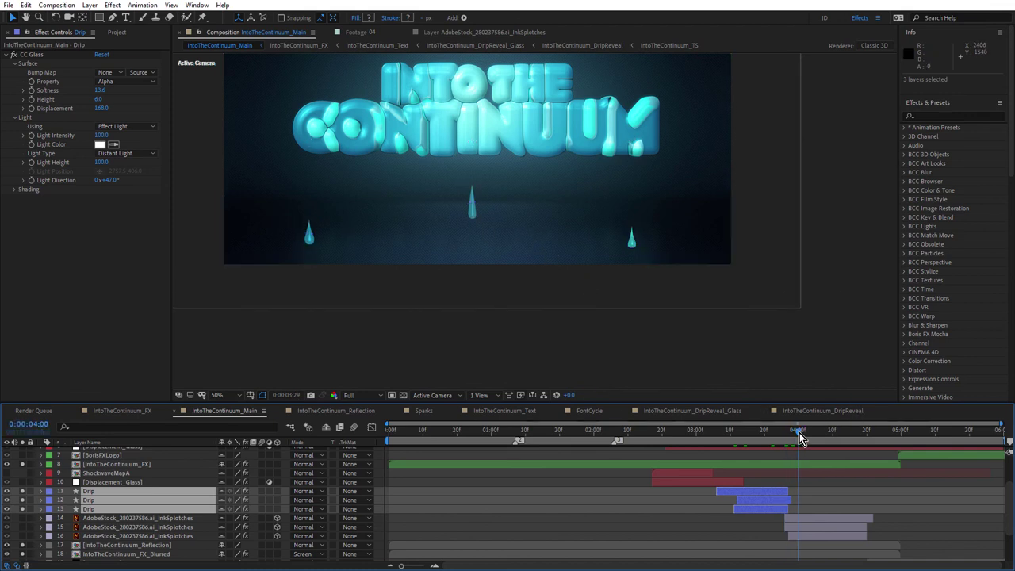
# - Select InkSplotches layers 14–16, pan to the third splotch, and scrub to 0:00:04:06 as they land
pyautogui.click(802, 519)
pyautogui.keyDown('shift'); pyautogui.click(804, 536); pyautogui.keyUp('shift')
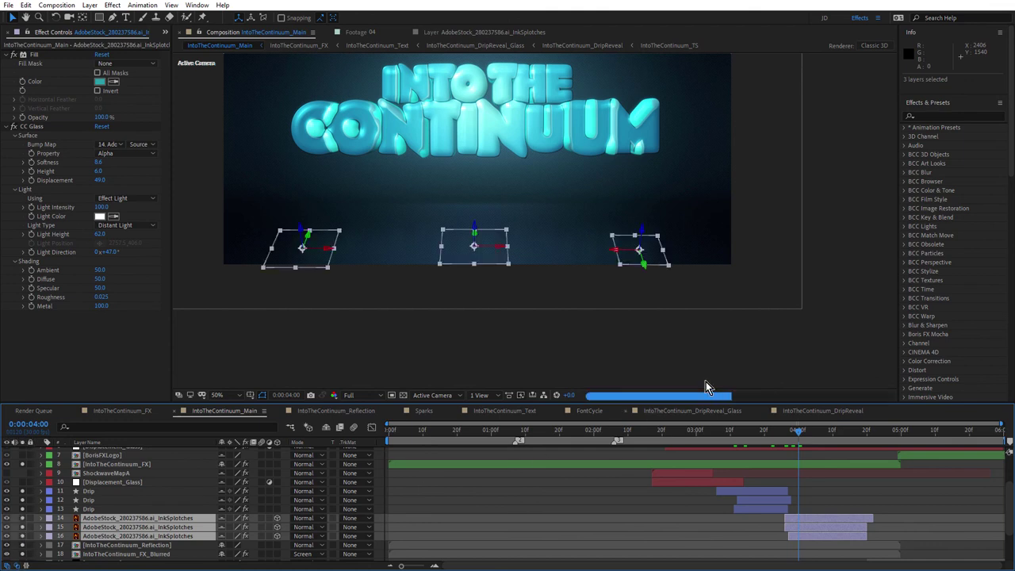
pyautogui.scroll(2, 626, 264)
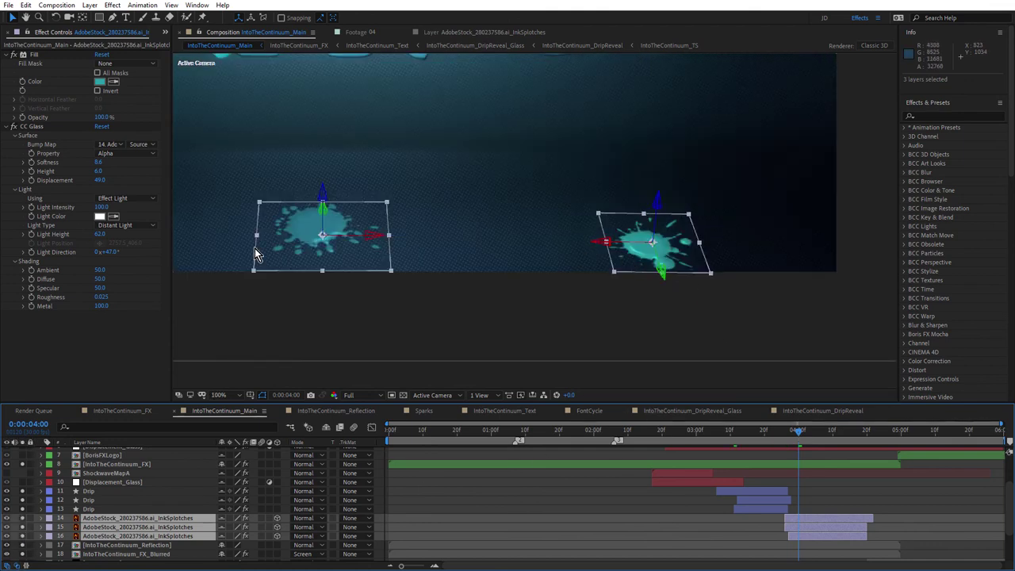
pyautogui.scroll(-2, 311, 224)
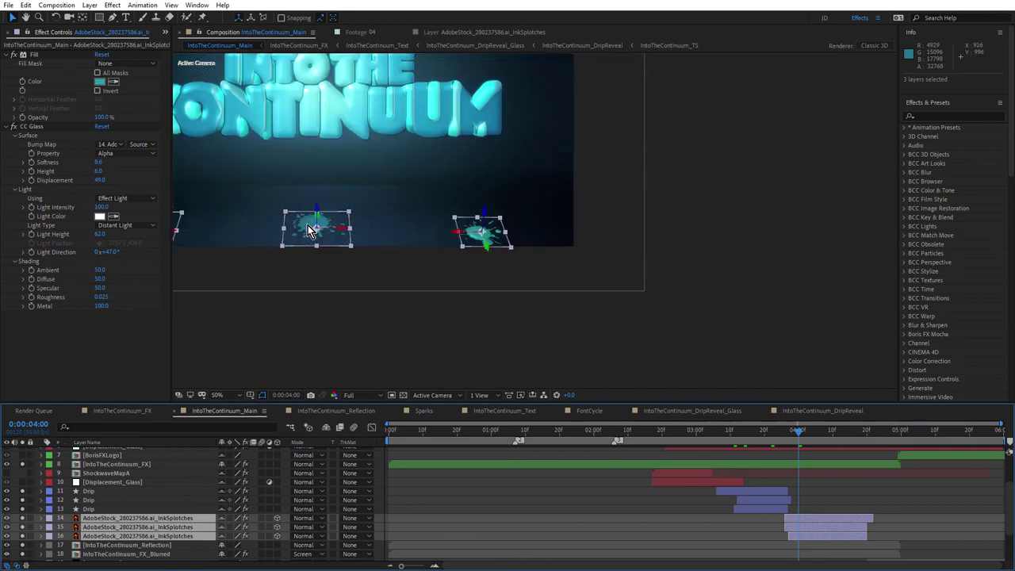
pyautogui.moveTo(400, 220); pyautogui.dragTo(516, 218)
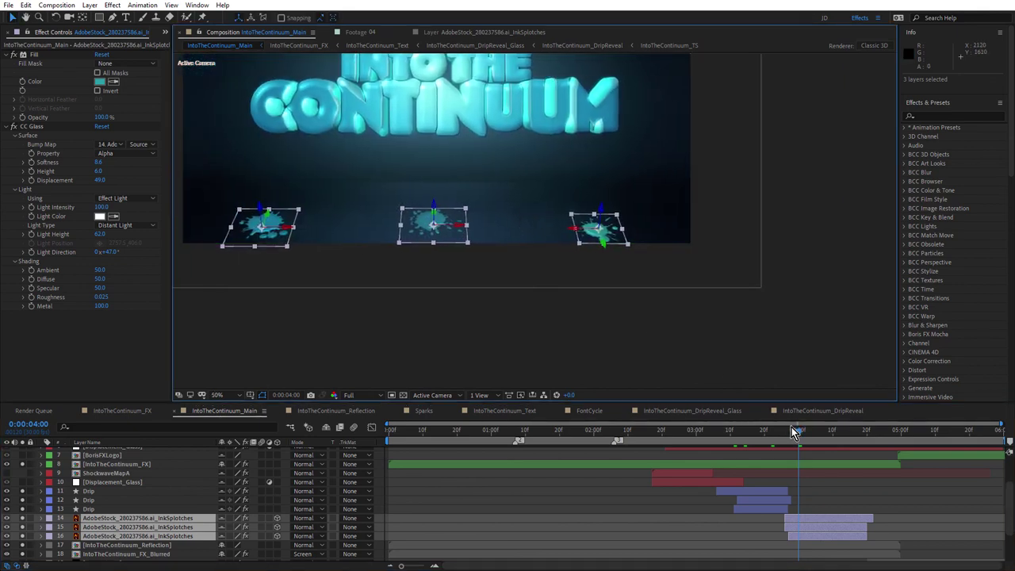
pyautogui.moveTo(786, 436)
pyautogui.mouseDown()
pyautogui.moveTo(801, 440)
pyautogui.moveTo(766, 455)
pyautogui.moveTo(803, 452)
pyautogui.mouseUp()
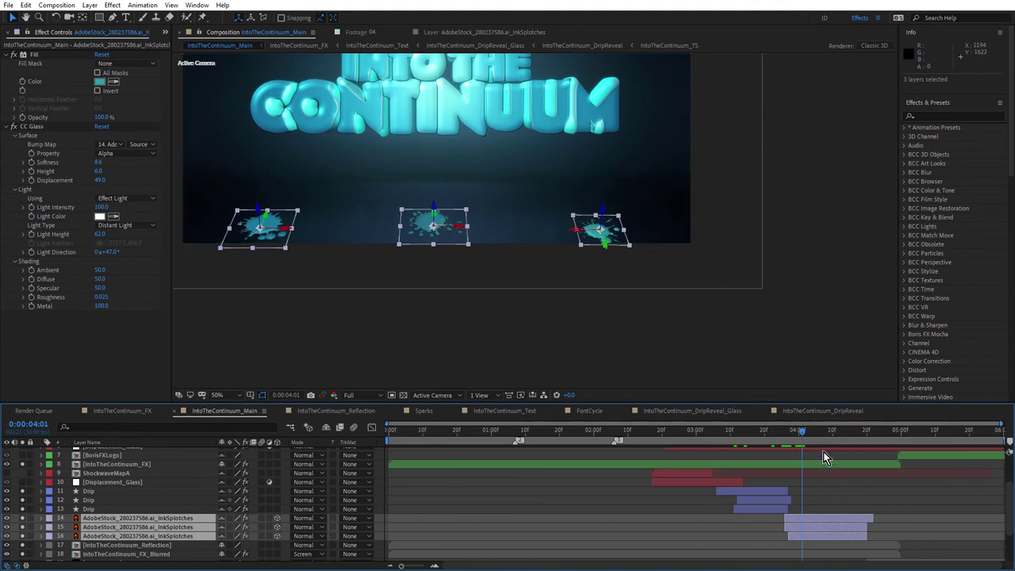
pyautogui.scroll(2, 767, 486)
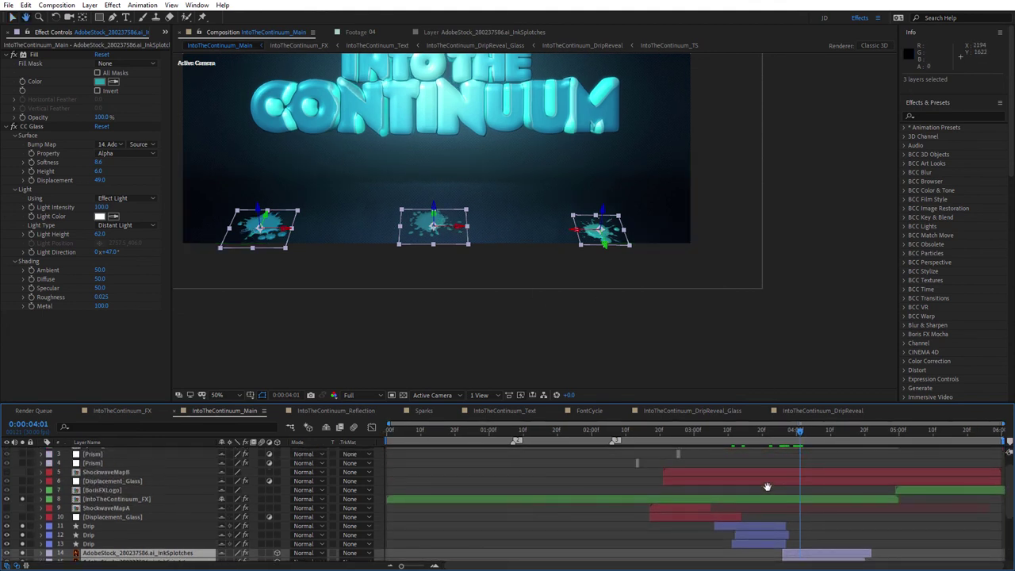
pyautogui.moveTo(802, 434); pyautogui.dragTo(857, 442)
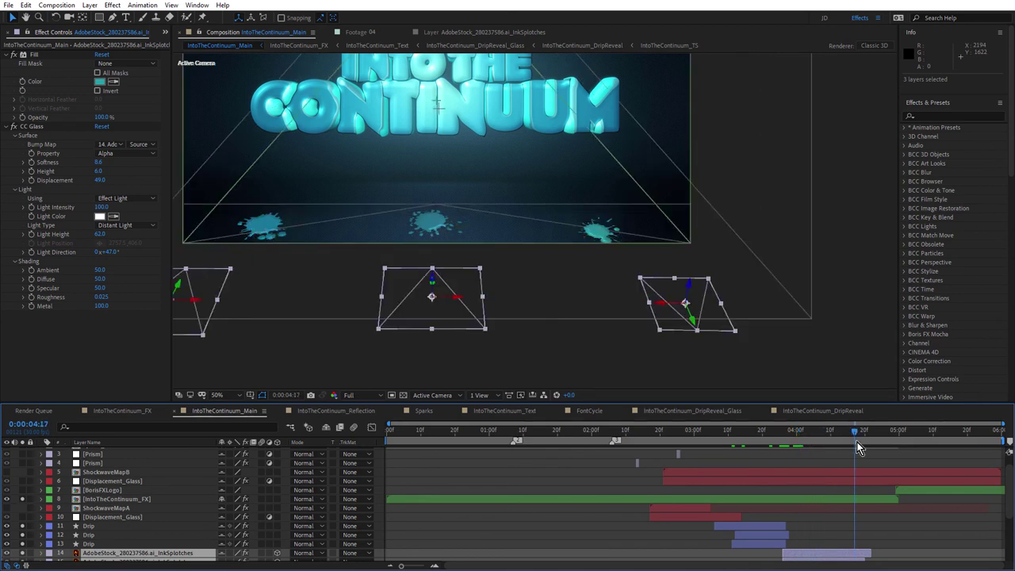